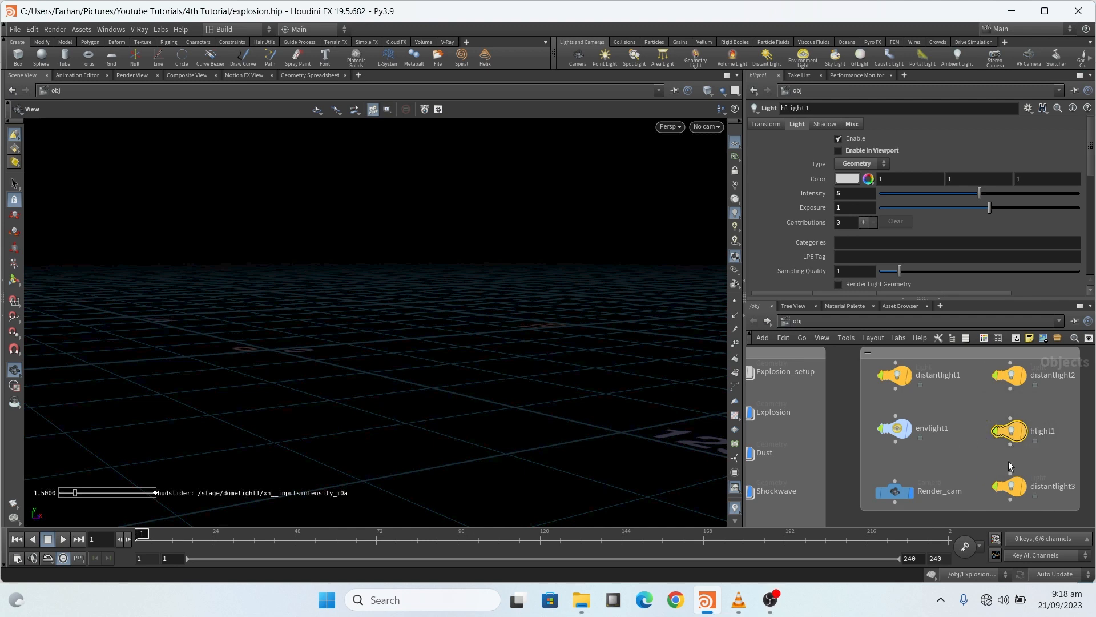
Show the Background object in the viewport to preview it, and hide it again
middle_click_drag(906, 437, 1003, 429)
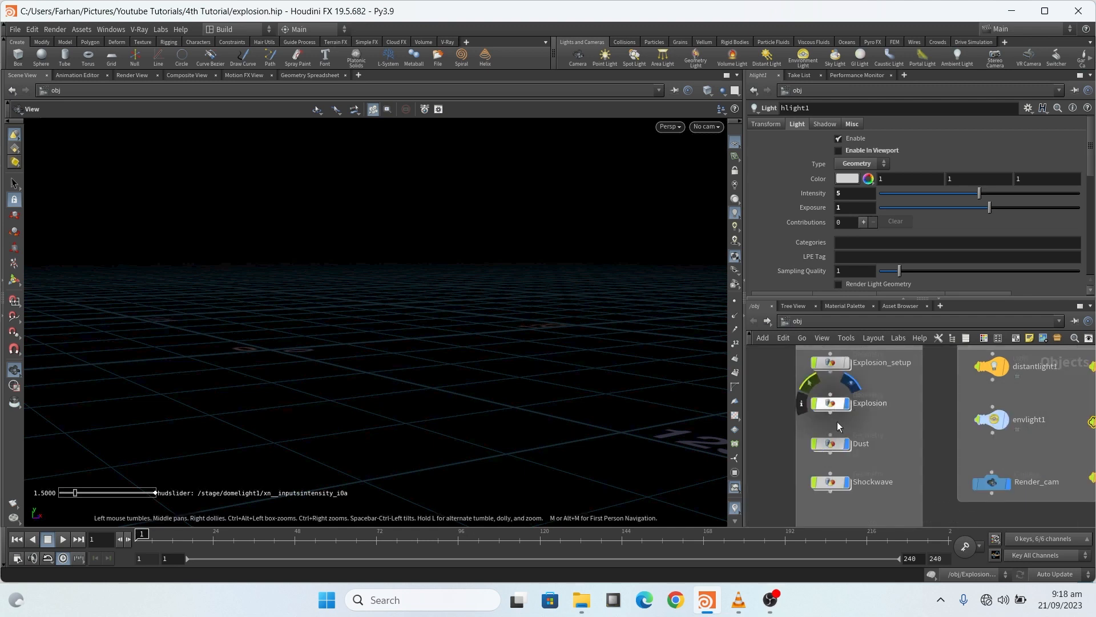
scroll(862, 463, "down", 1)
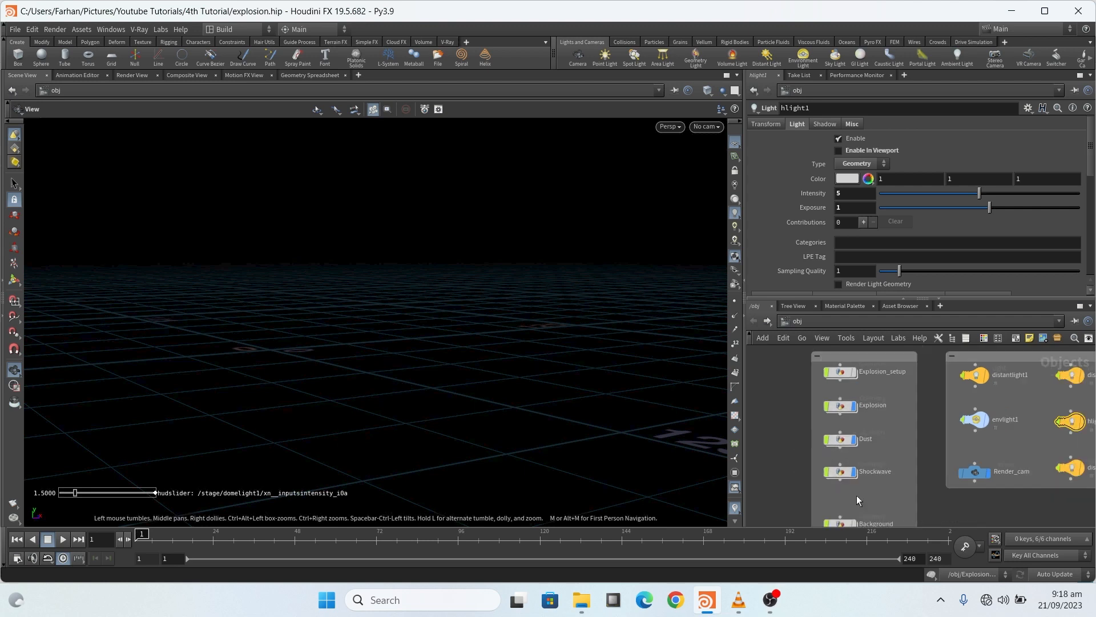
scroll(874, 444, "down", 1)
scroll(853, 510, "up", 4)
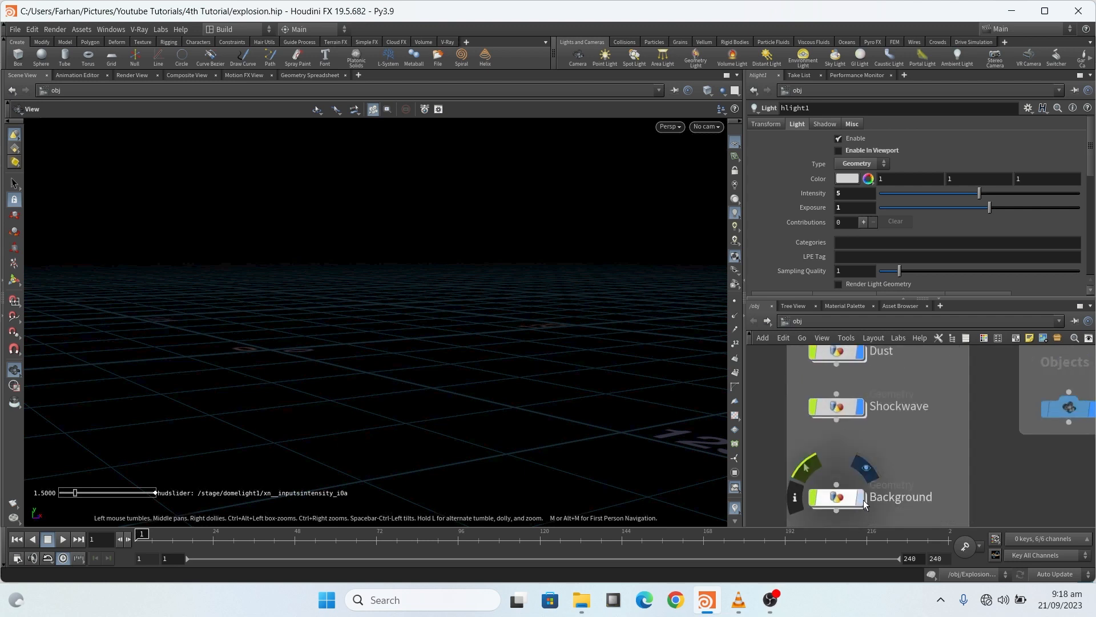
left_click(863, 499)
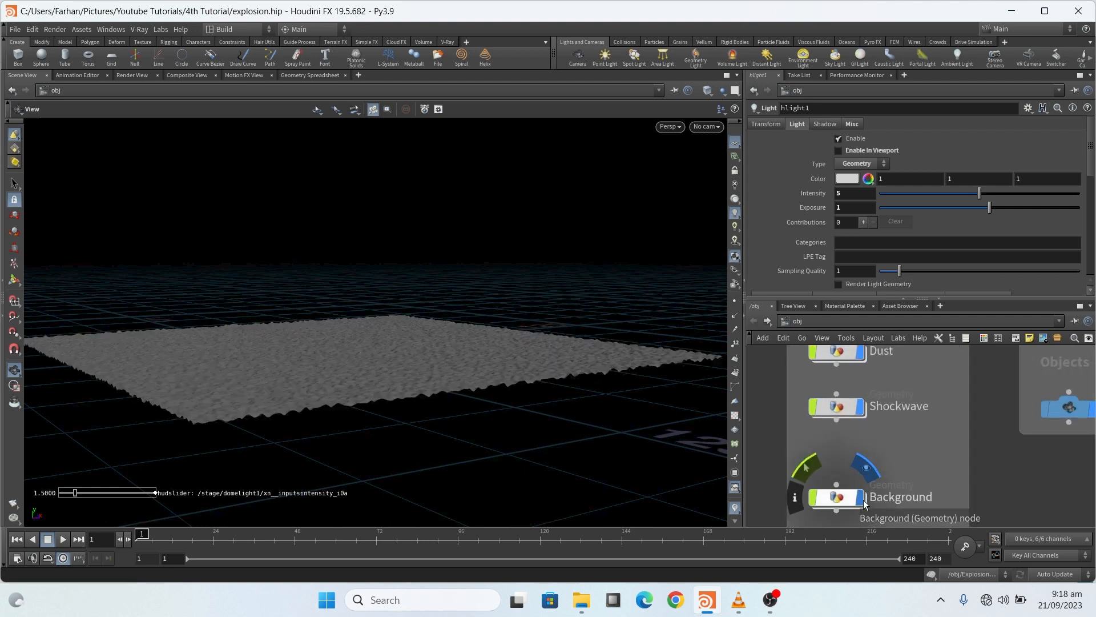
left_click(863, 499)
scroll(868, 513, "down", 2)
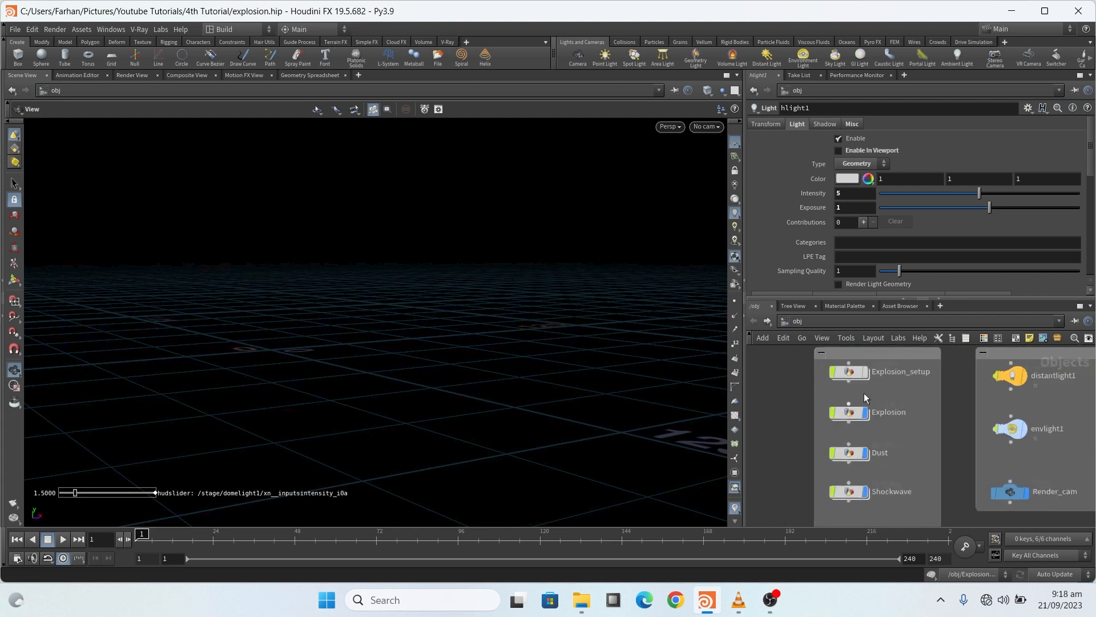
Enter the Explosion_setup geometry network and examine its Smoke Trail setup nodes
scroll(882, 376, "up", 4)
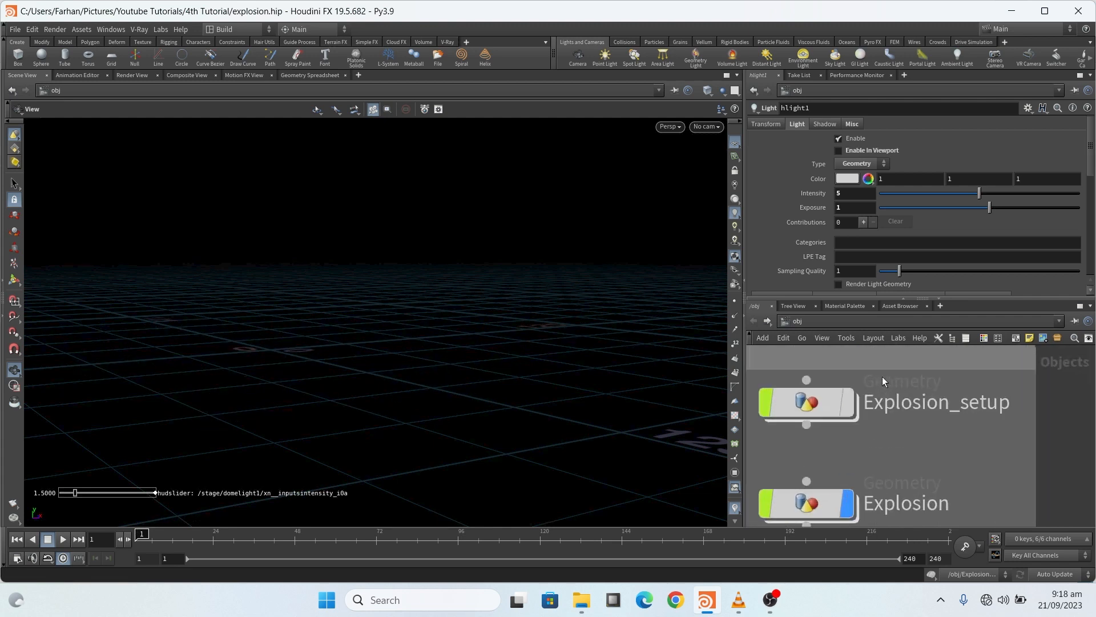
double_click(814, 402)
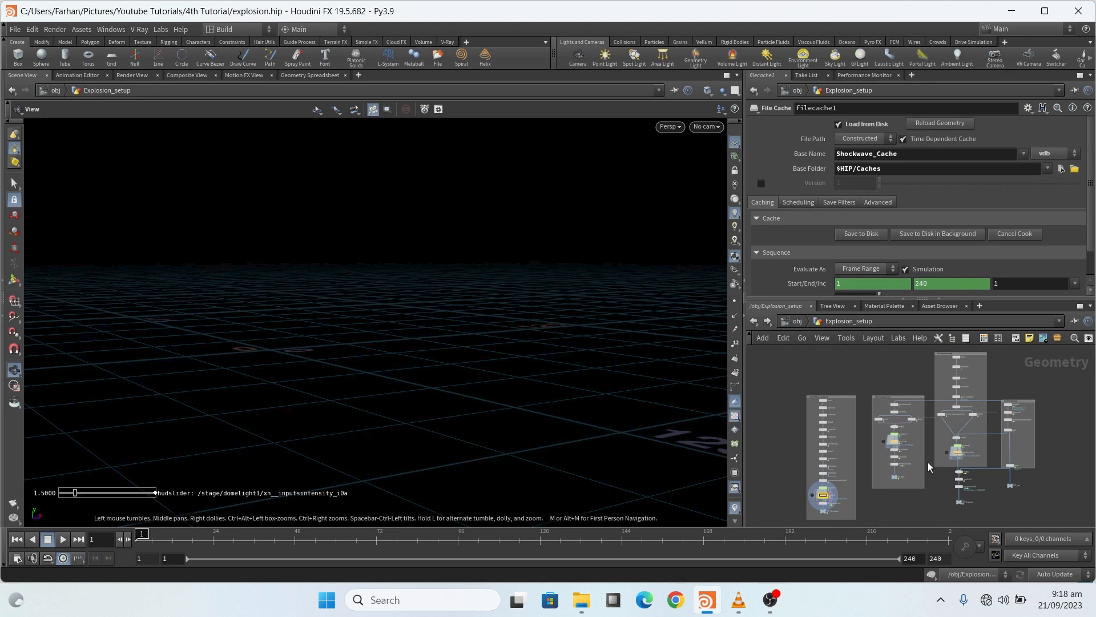
scroll(929, 467, "up", 6)
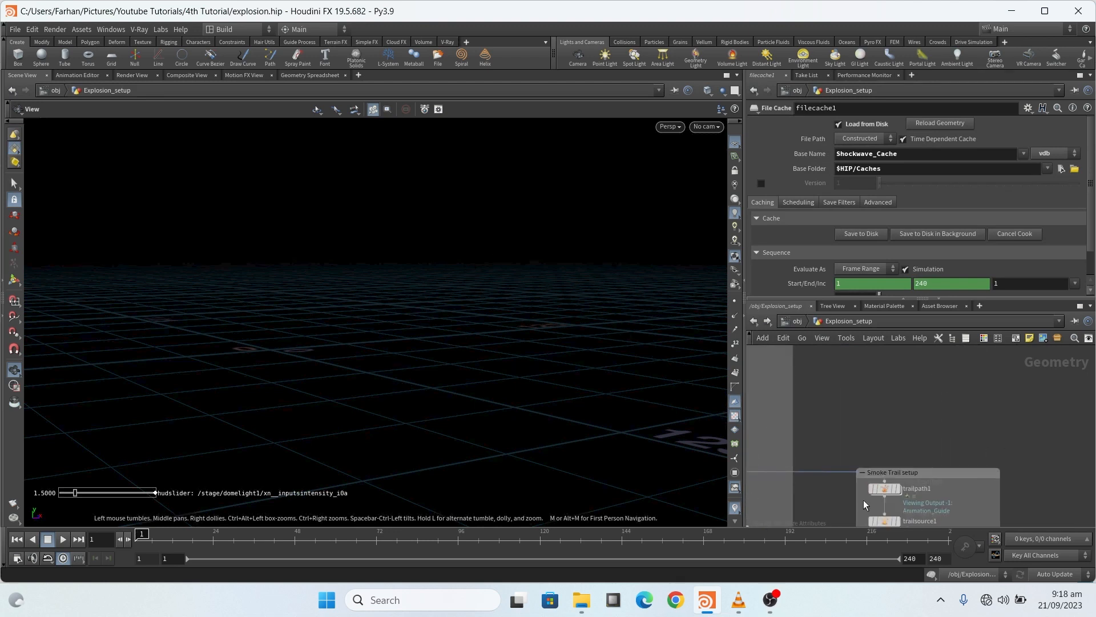
scroll(869, 503, "up", 5)
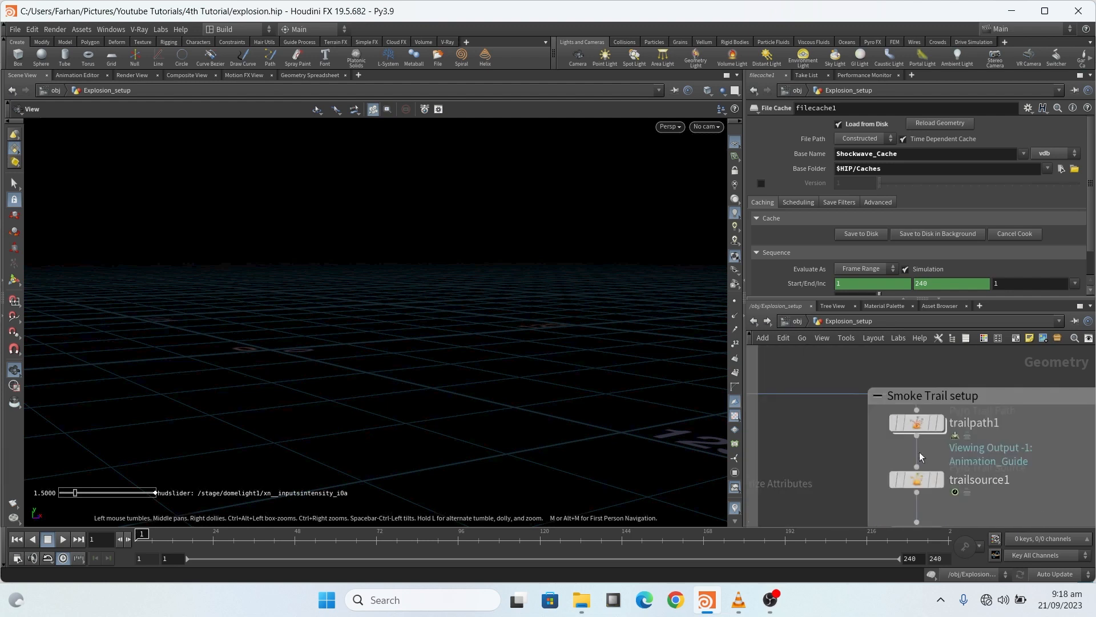
scroll(912, 439, "down", 6)
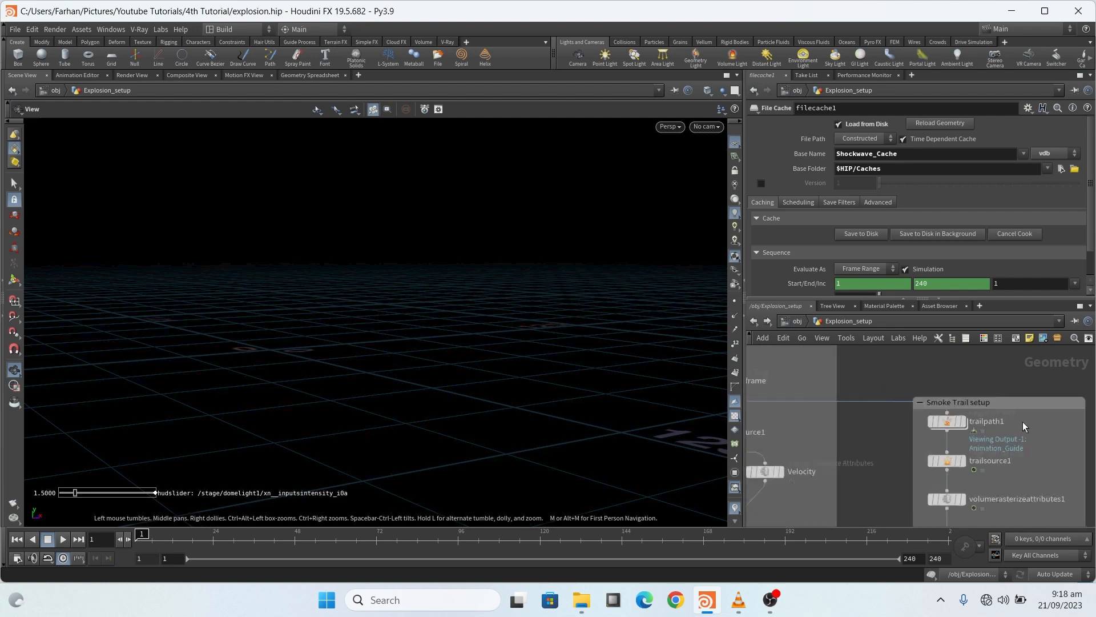
scroll(959, 438, "down", 4)
scroll(857, 429, "up", 5)
scroll(868, 442, "down", 3)
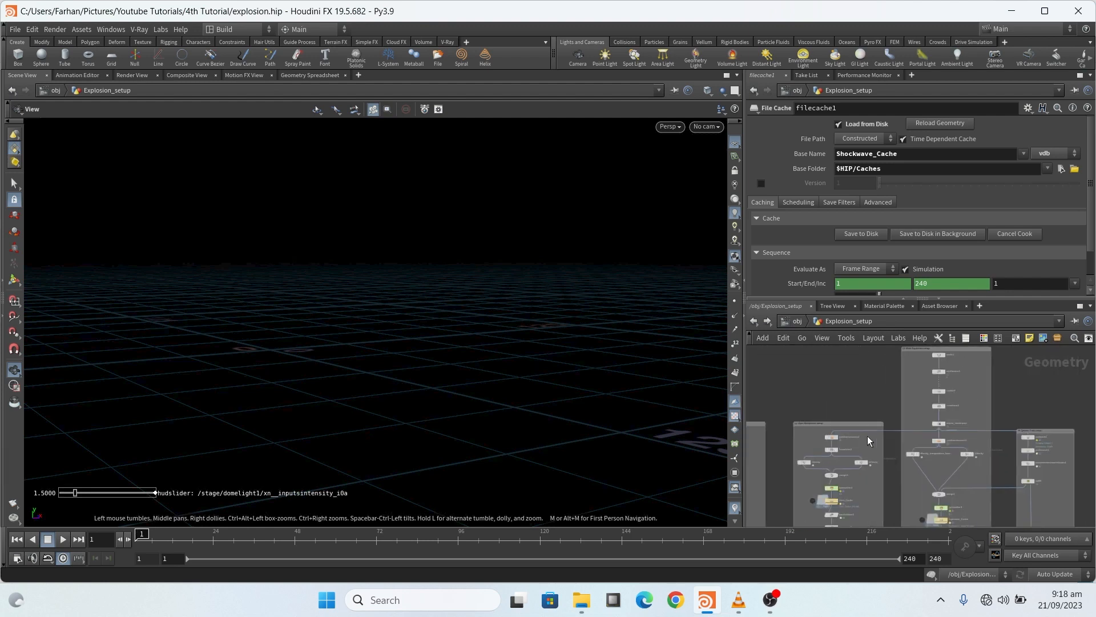
Examine the shockwave node groups of the Explosion_setup network, including Ground Faster Shockwave
scroll(781, 420, "up", 5)
scroll(829, 443, "up", 3)
scroll(940, 430, "down", 4)
scroll(929, 407, "up", 5)
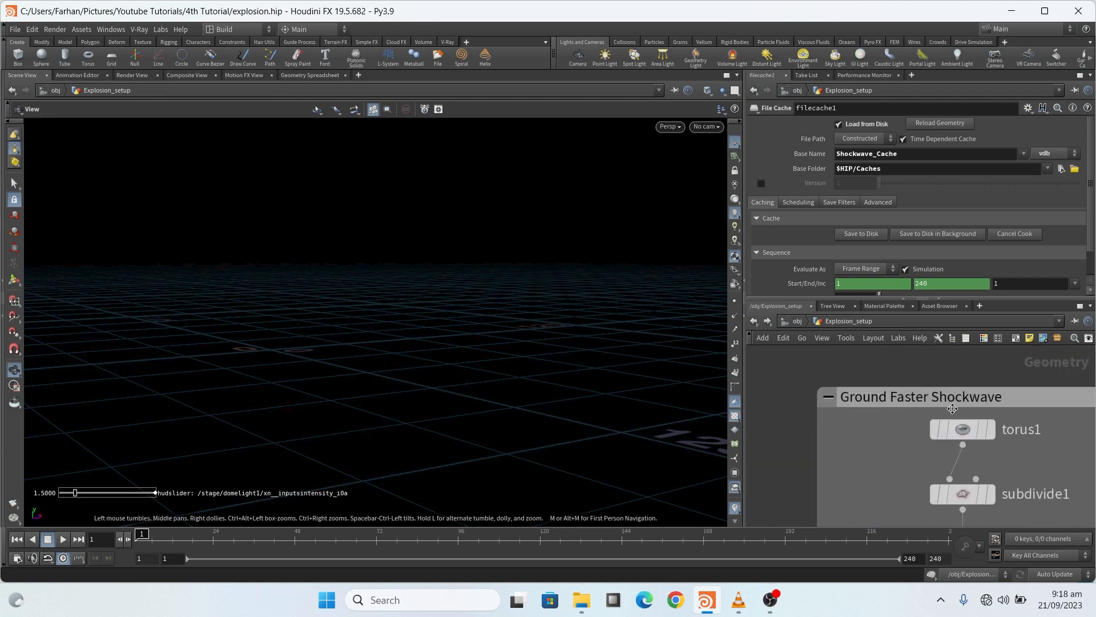
scroll(842, 366, "down", 4)
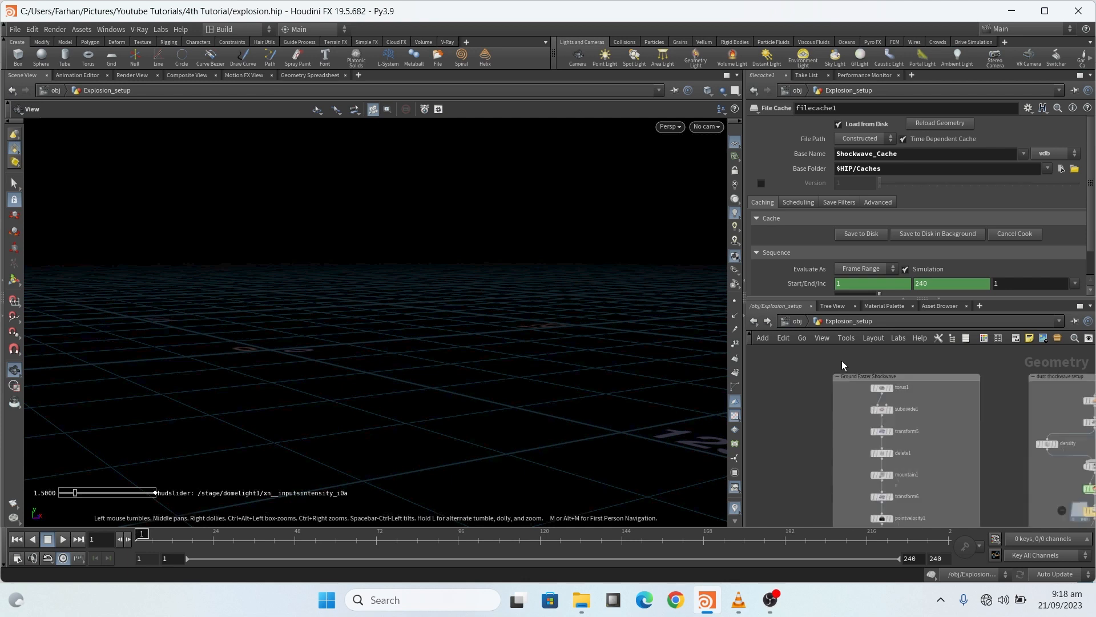
scroll(842, 361, "down", 3)
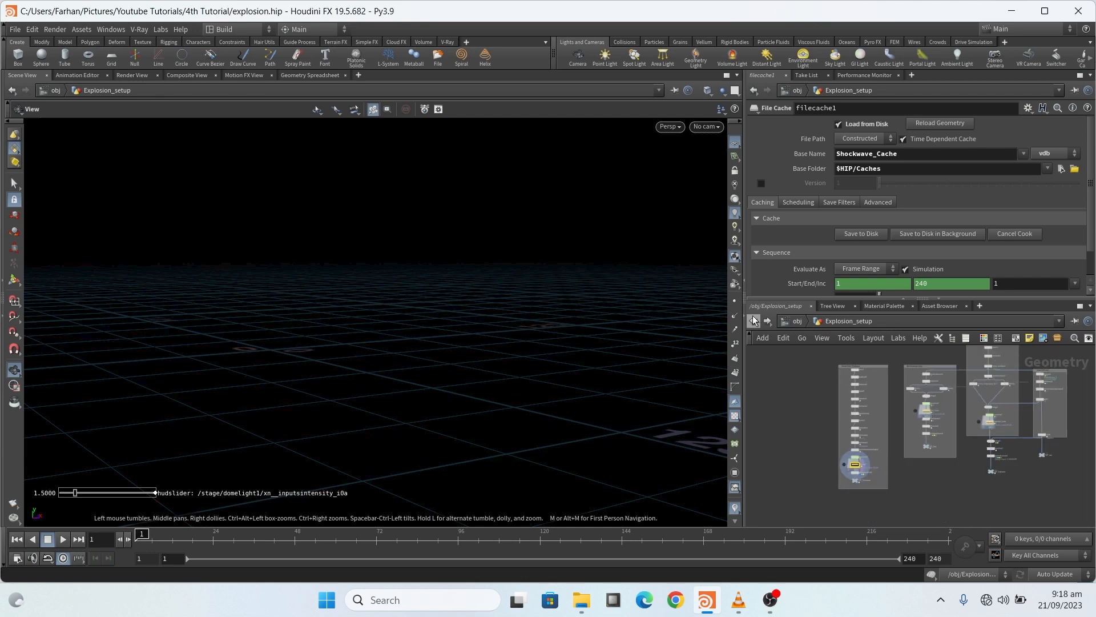
Display the circle1 node of the Main Explosion setup and inspect its parameters and shape in the viewport
scroll(856, 400, "up", 8)
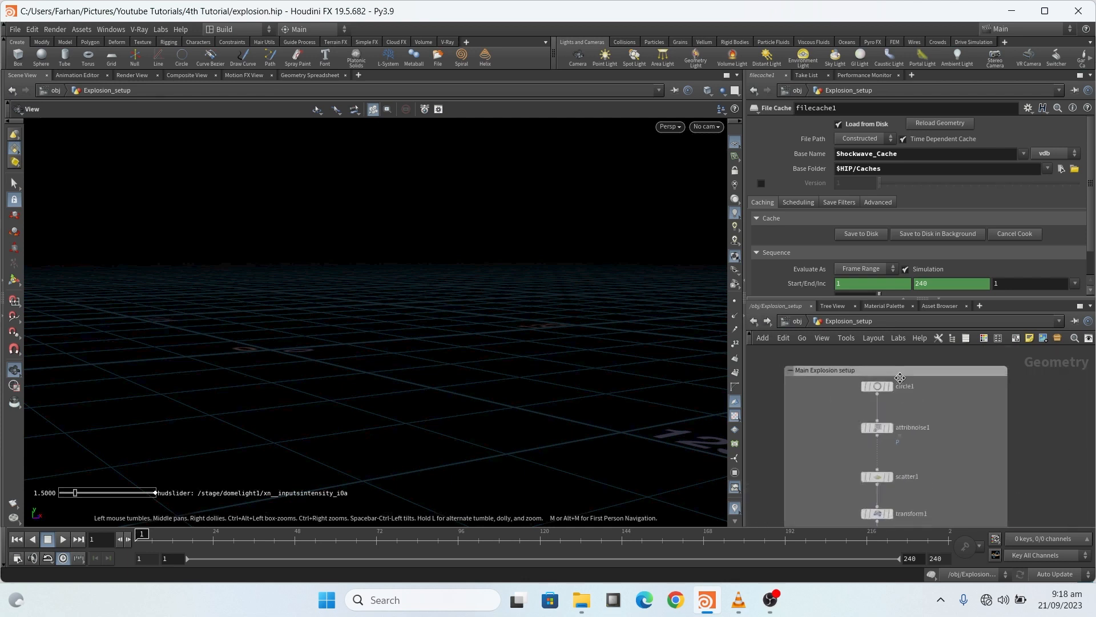
scroll(928, 412, "down", 4)
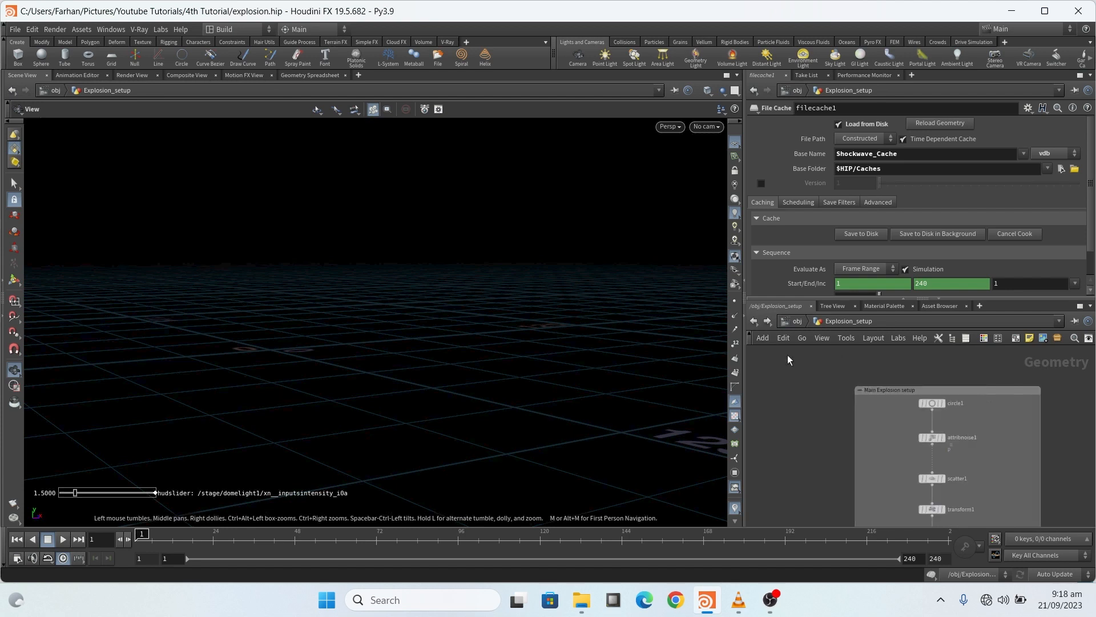
scroll(951, 400, "up", 3)
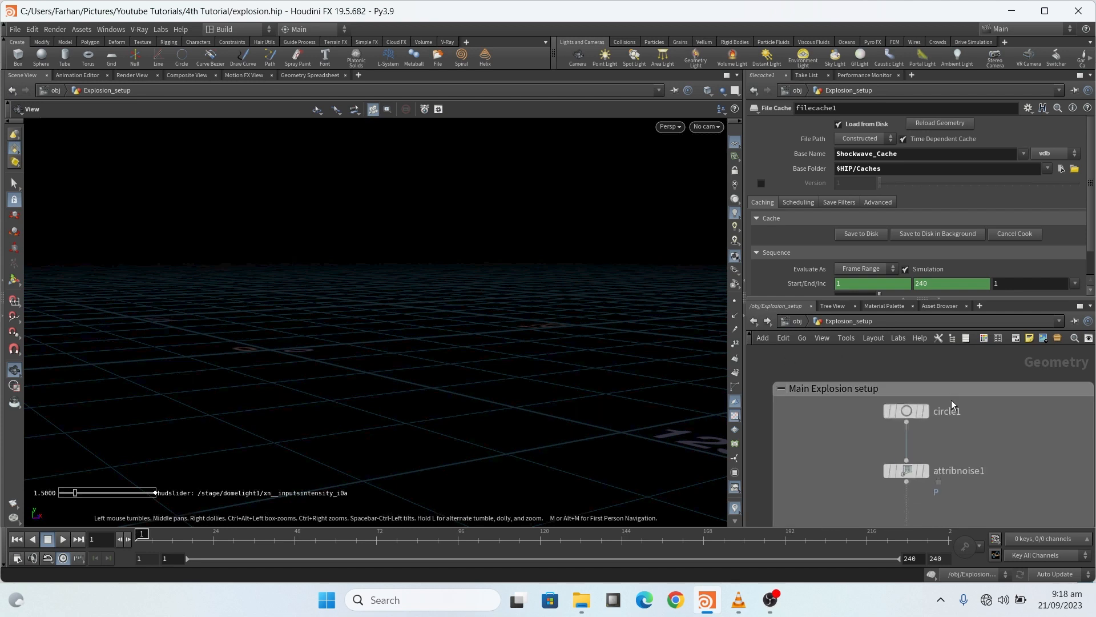
scroll(937, 409, "up", 2)
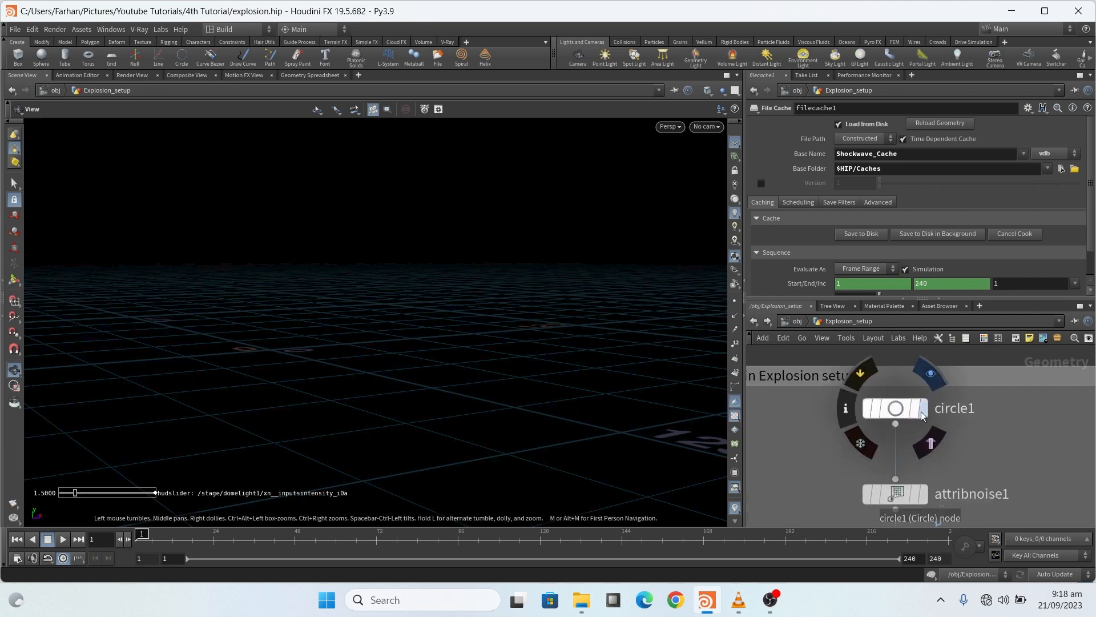
left_click(896, 409)
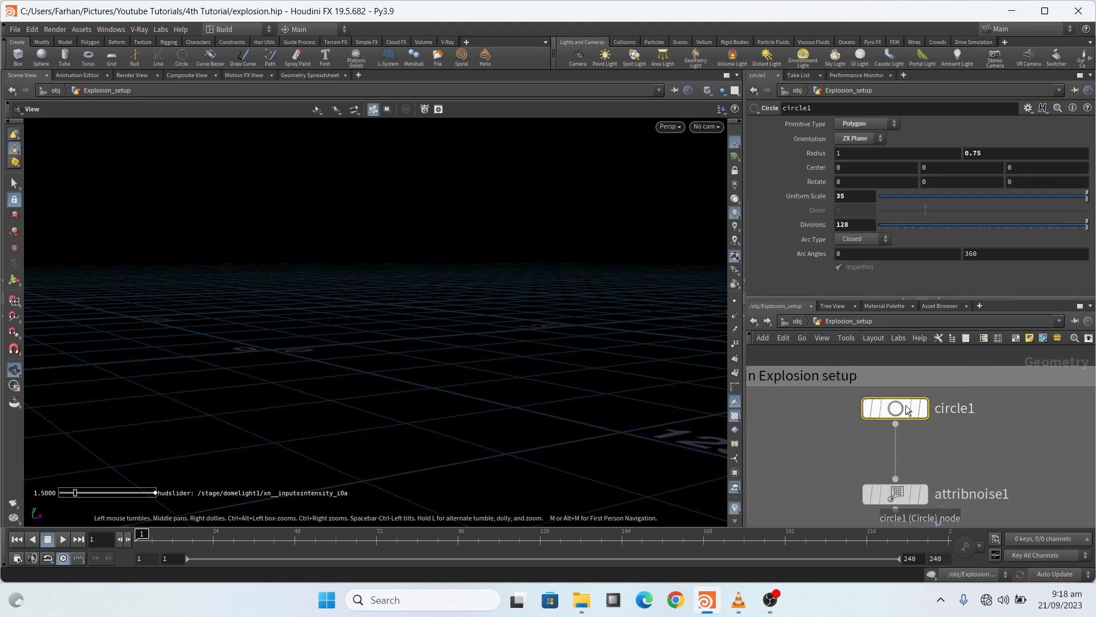
left_click(922, 412)
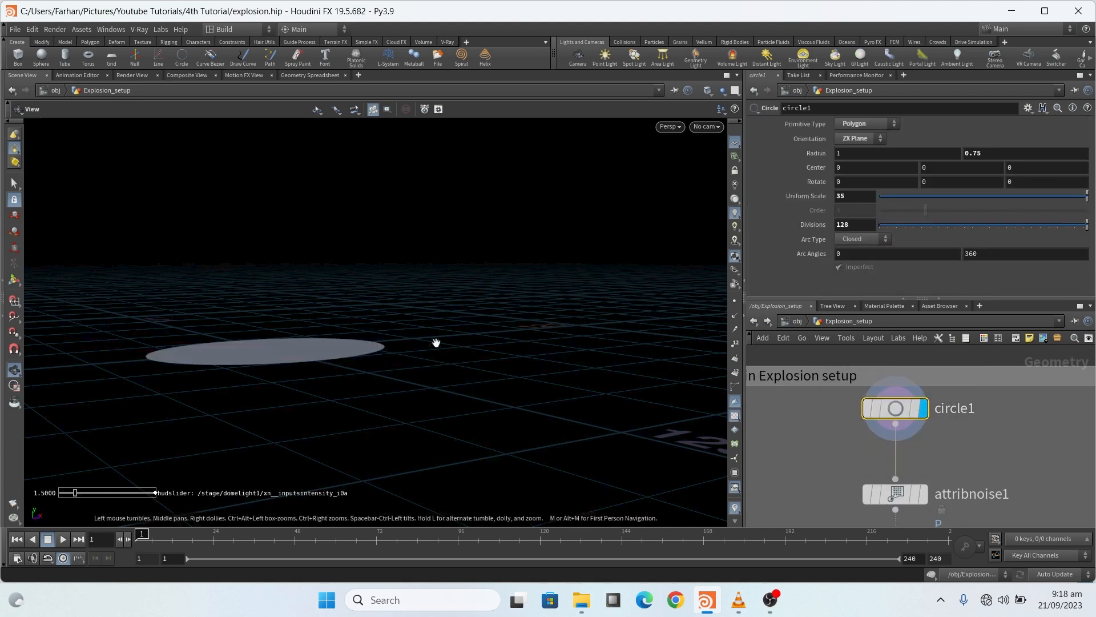
left_click_drag(274, 361, 279, 382)
right_click_drag(279, 382, 387, 348)
left_click_drag(324, 347, 293, 361)
right_click_drag(297, 339, 285, 338)
left_click_drag(305, 341, 288, 359)
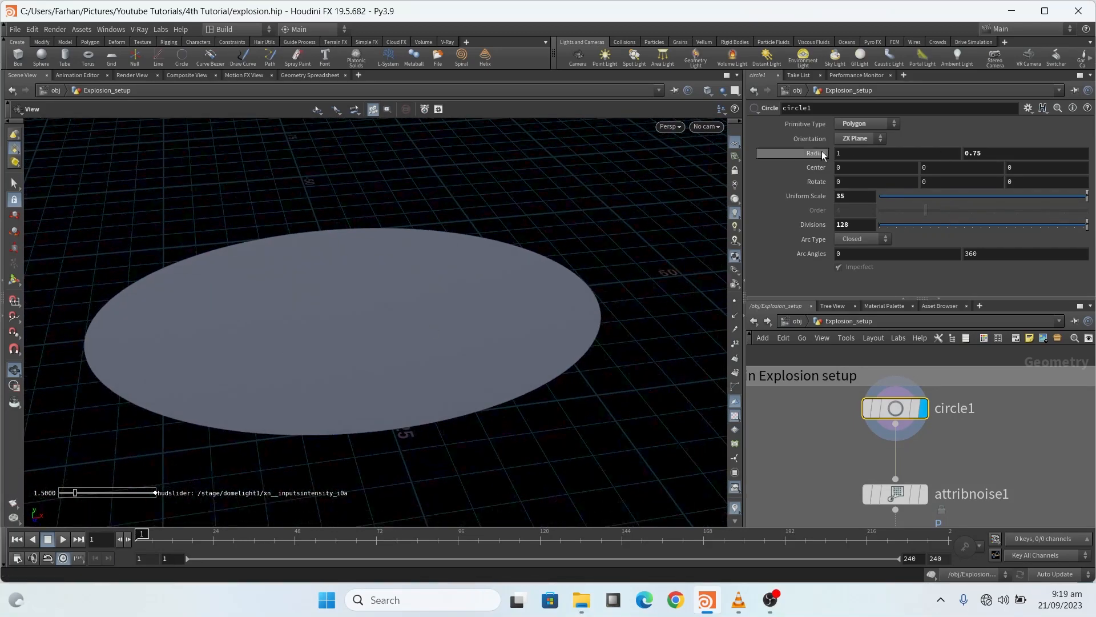
Display the attribnoise1 node below circle1 and review its noise value and noise pattern parameters
scroll(934, 448, "down", 2)
scroll(934, 446, "up", 2)
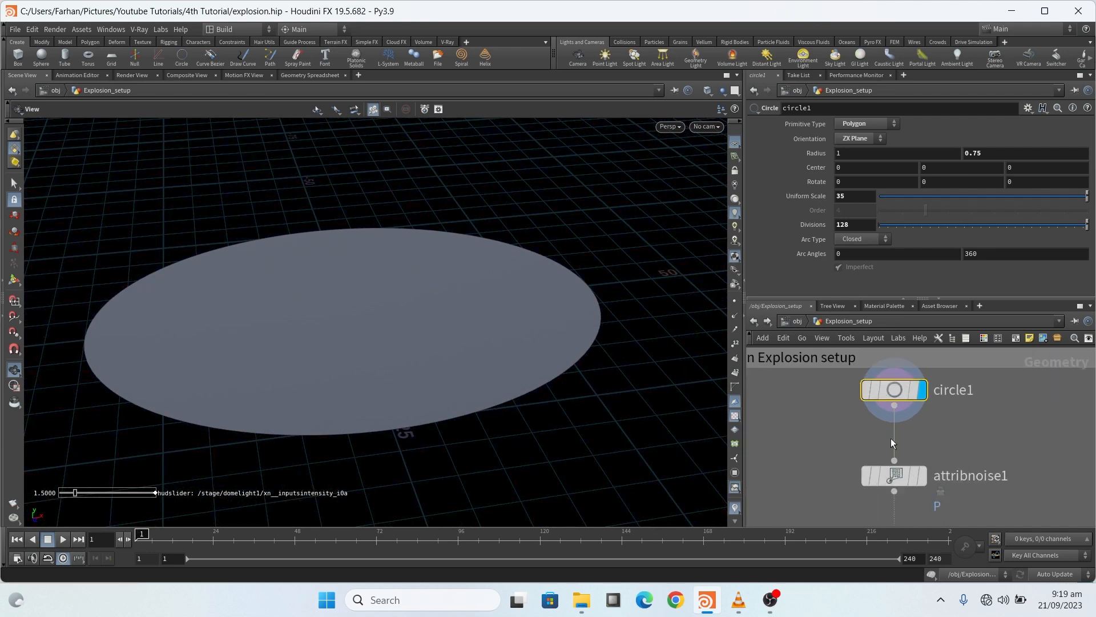
scroll(931, 422, "down", 2)
scroll(914, 413, "up", 3)
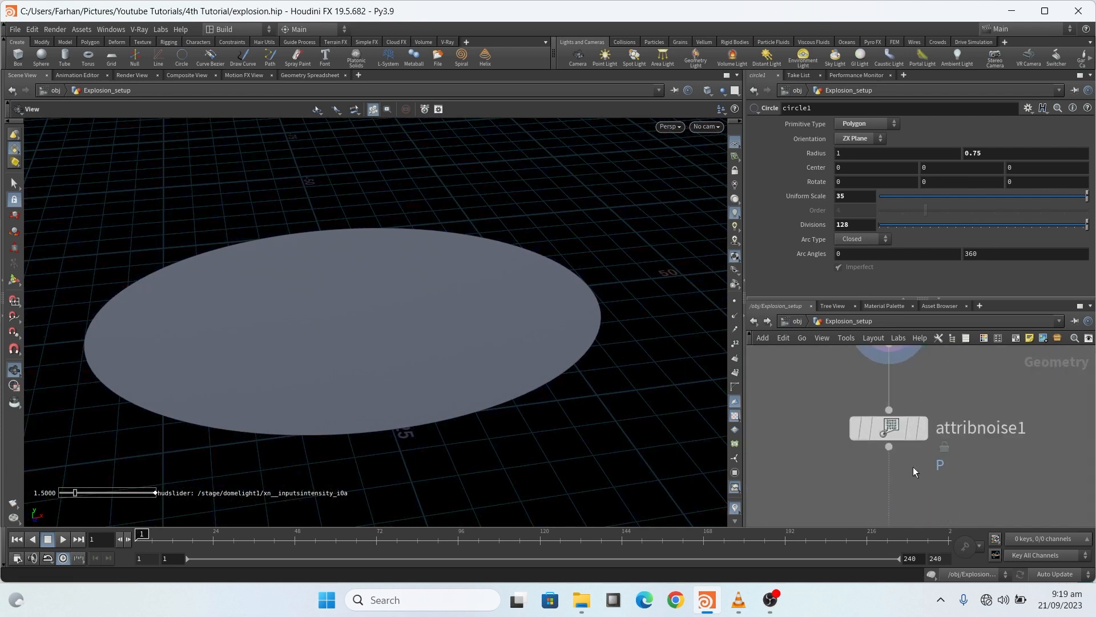
scroll(902, 427, "down", 2)
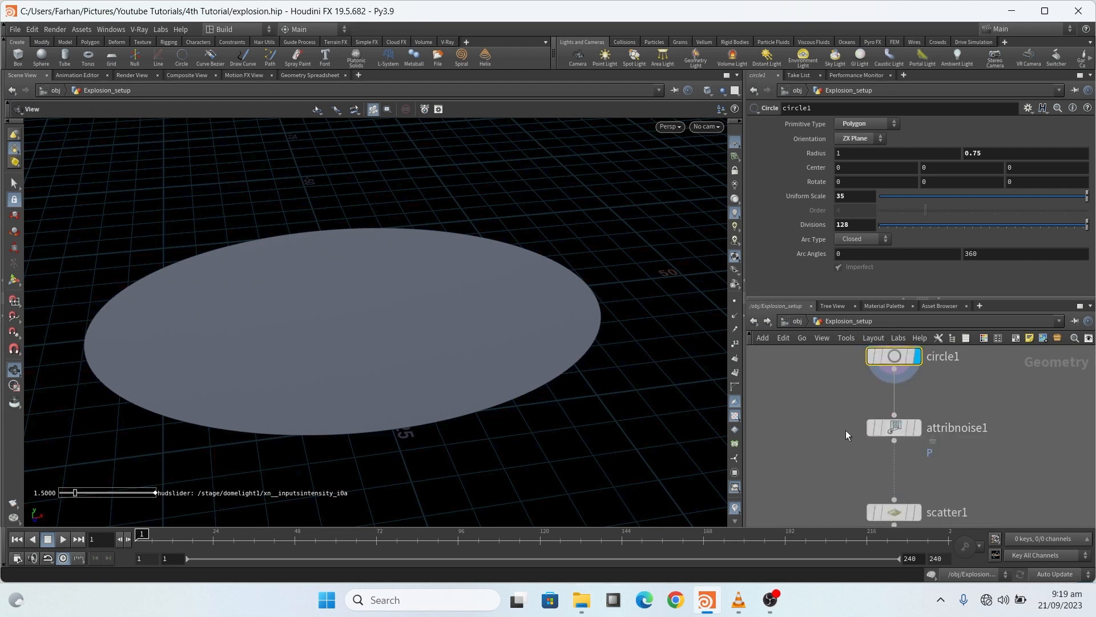
scroll(907, 398, "up", 1)
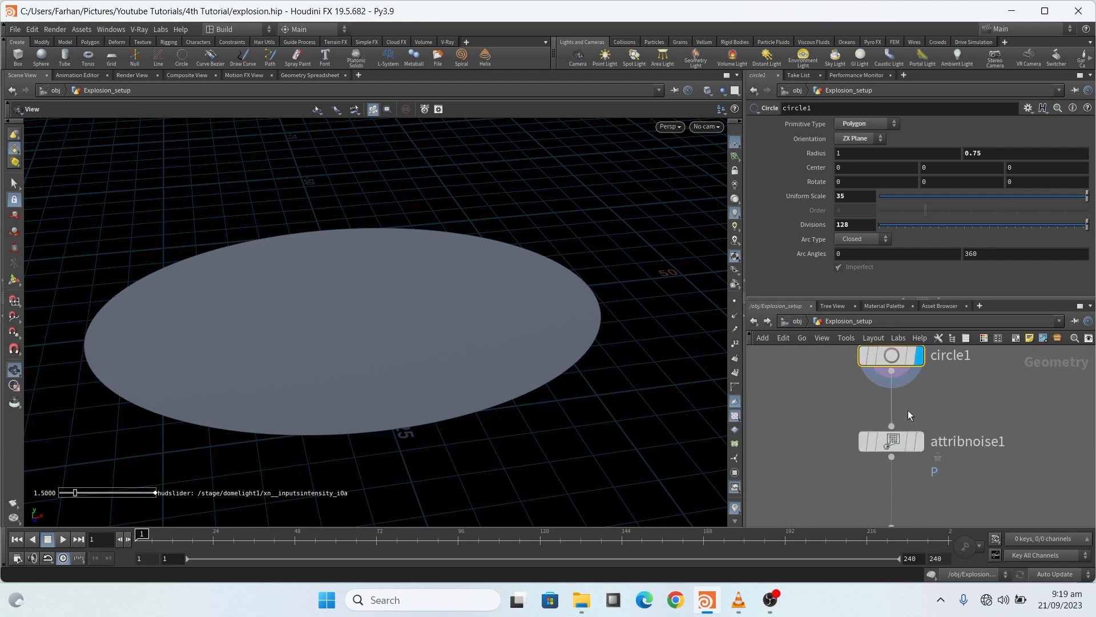
left_click(898, 438)
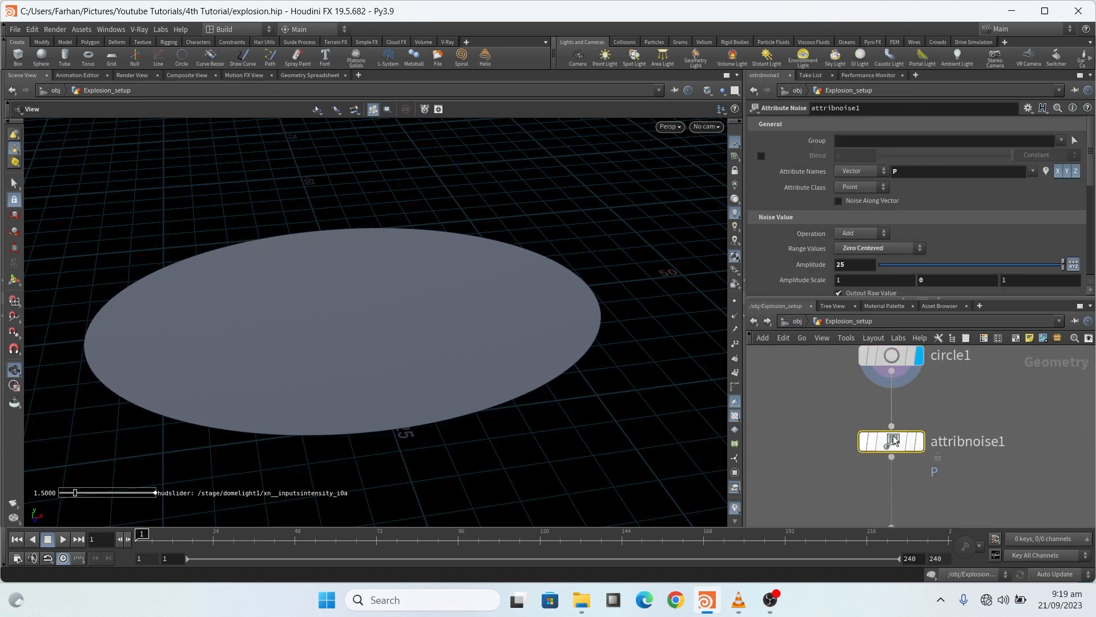
left_click(922, 441)
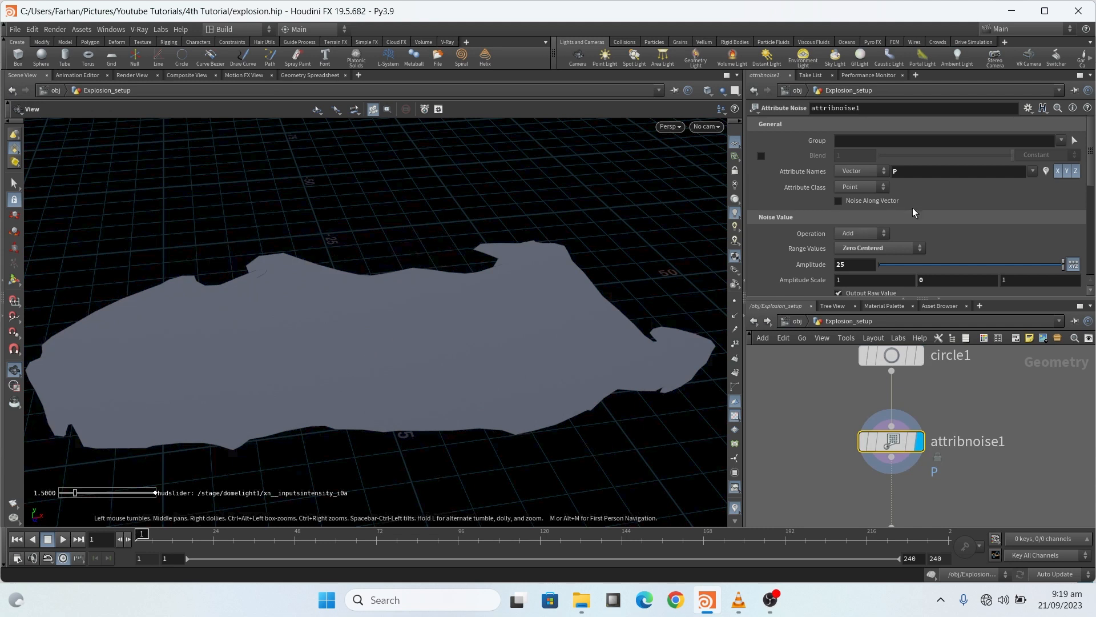
scroll(779, 250, "down", 5)
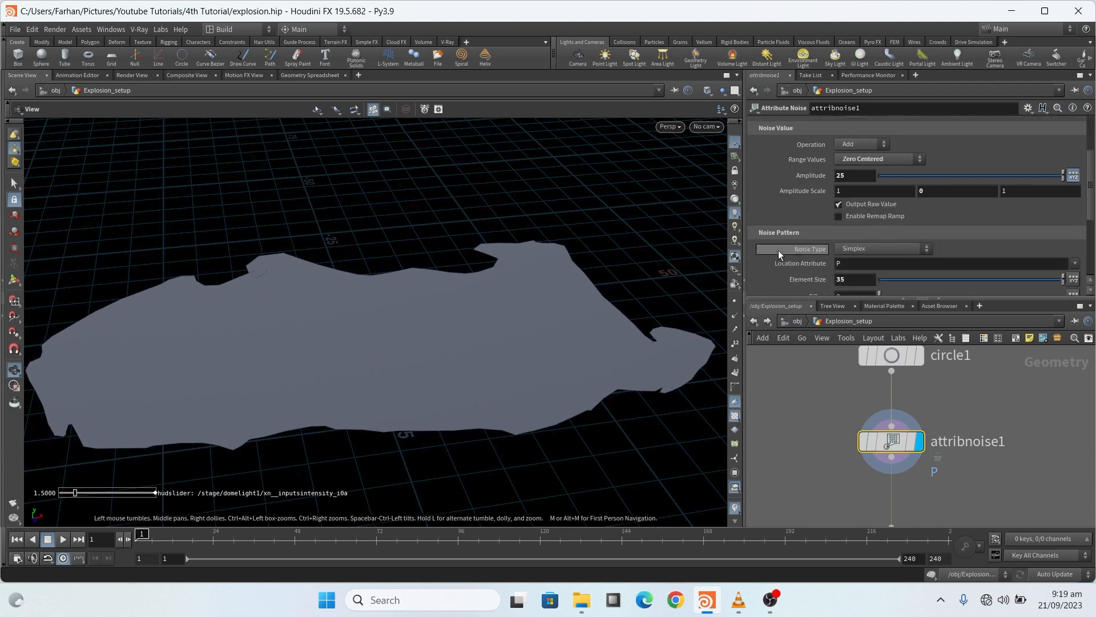
scroll(479, 326, "down", 3)
scroll(957, 388, "down", 3)
scroll(943, 453, "up", 5)
Display the scatter1 node and inspect its scattered points and point count setting
left_click(911, 450)
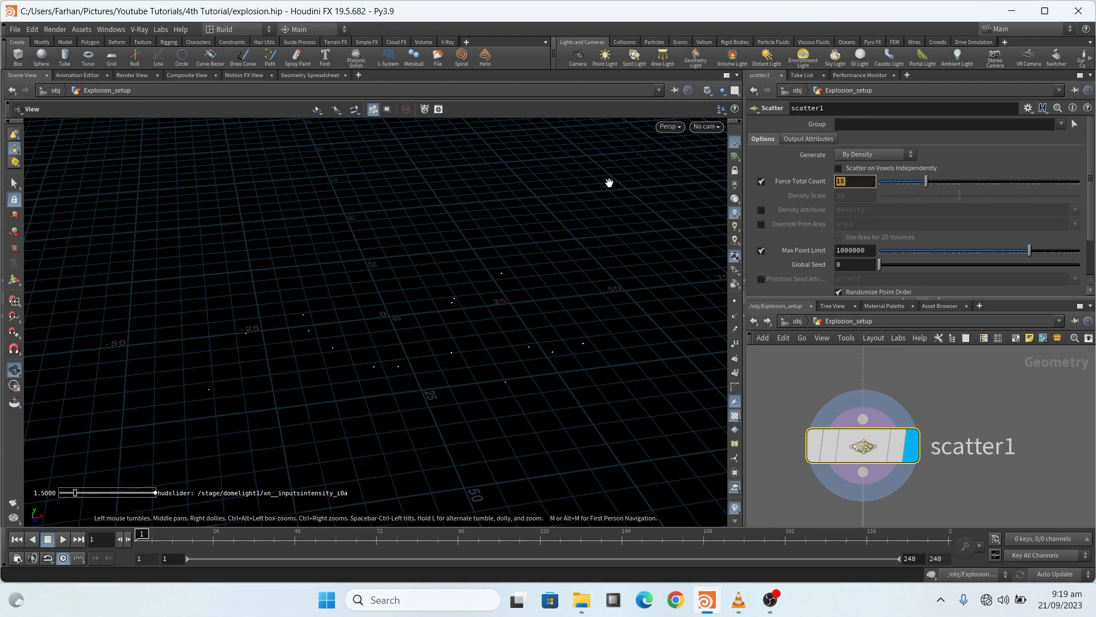
scroll(848, 358, "down", 5)
scroll(860, 424, "up", 4)
scroll(513, 346, "down", 1)
mouse_move(513, 346)
left_mouse_down()
mouse_move(294, 352)
mouse_move(388, 325)
mouse_move(404, 357)
mouse_move(310, 340)
mouse_move(578, 346)
mouse_move(514, 331)
mouse_move(516, 343)
left_mouse_up()
Display the transform1 node and review its translate, rotate and scale parameters
left_click(886, 452)
left_click(855, 455)
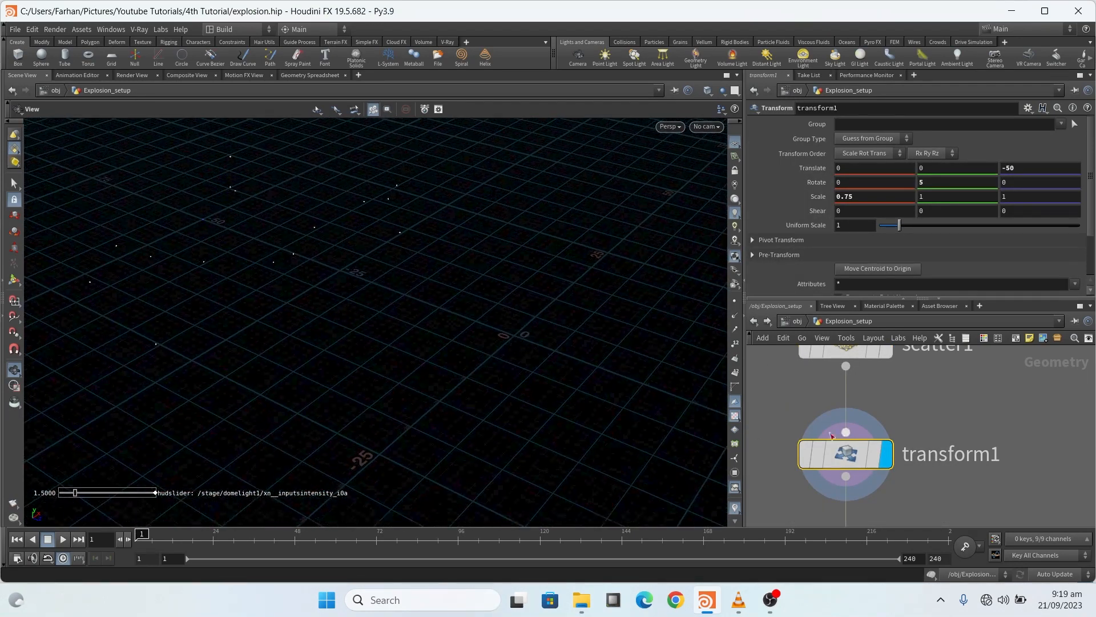
mouse_move(808, 462)
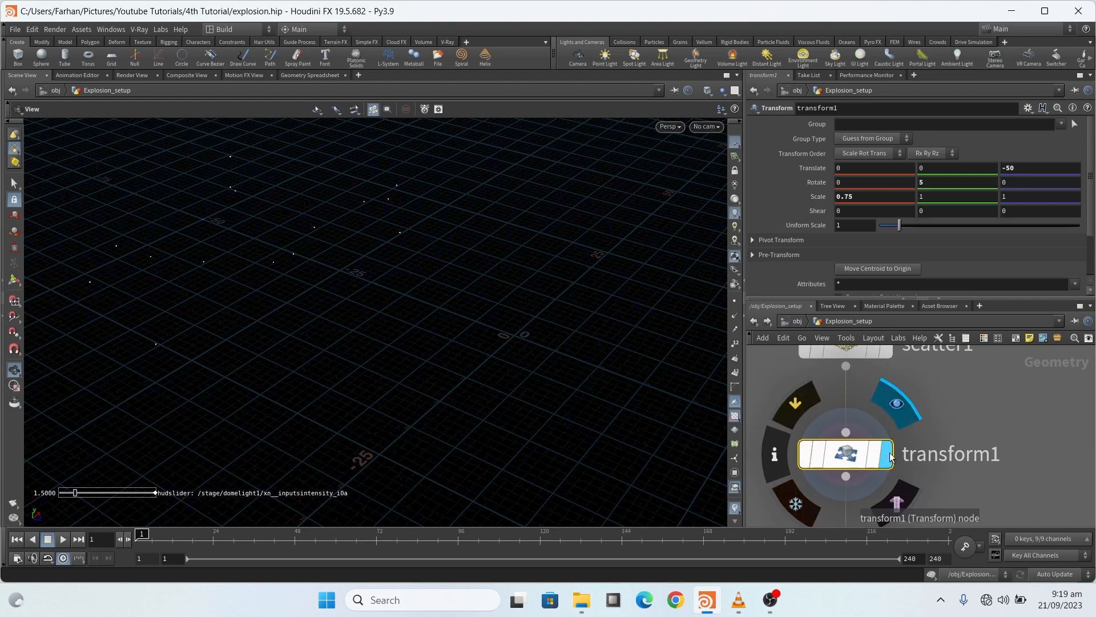
Look over the adjust_startframe node and display the pyroburstsource1 node beneath it
scroll(870, 417, "down", 7)
scroll(870, 444, "up", 5)
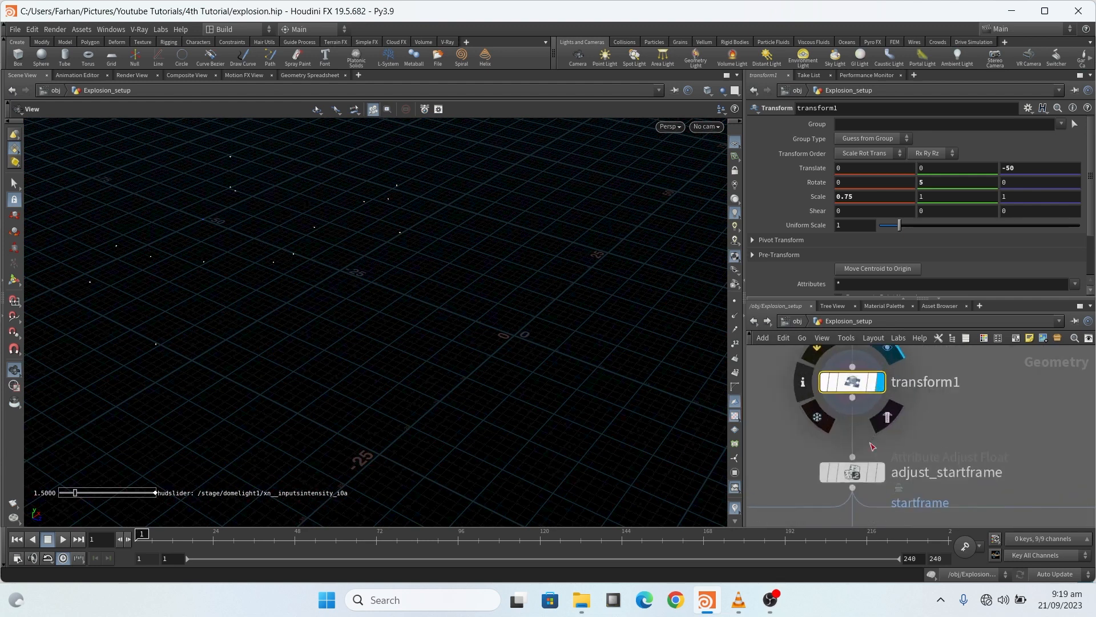
scroll(871, 411, "down", 5)
scroll(870, 408, "up", 4)
scroll(876, 407, "down", 4)
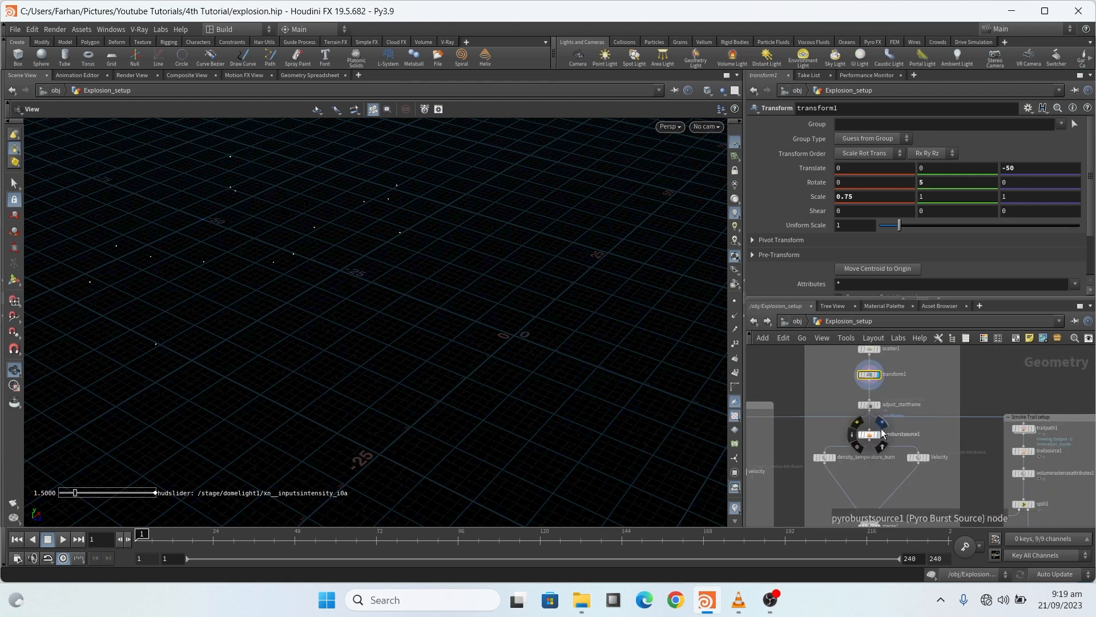
scroll(878, 405, "up", 4)
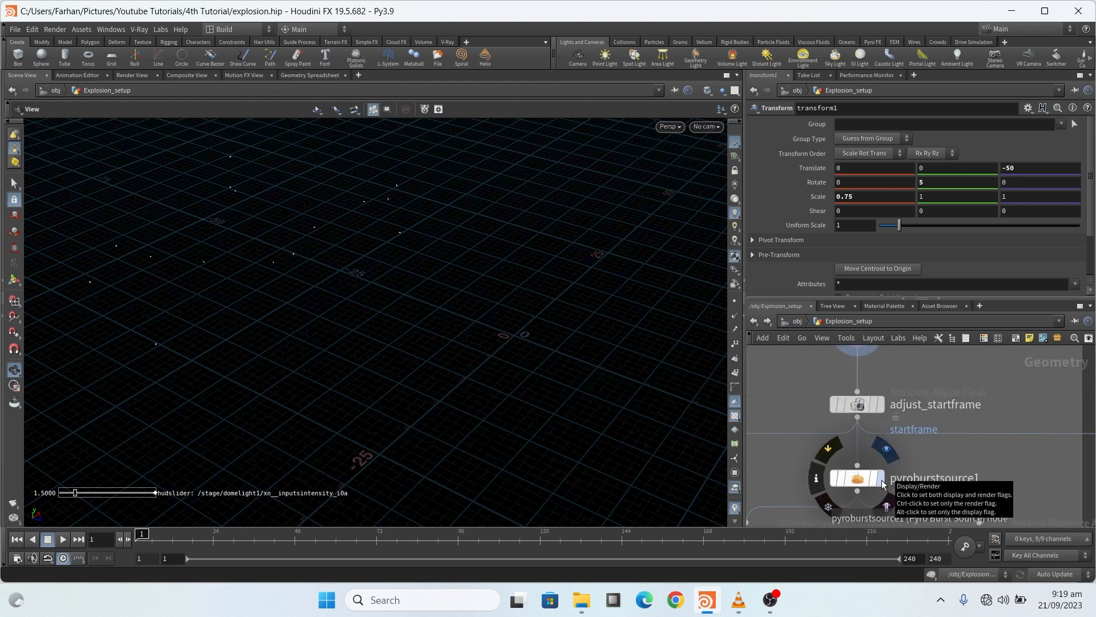
key("r")
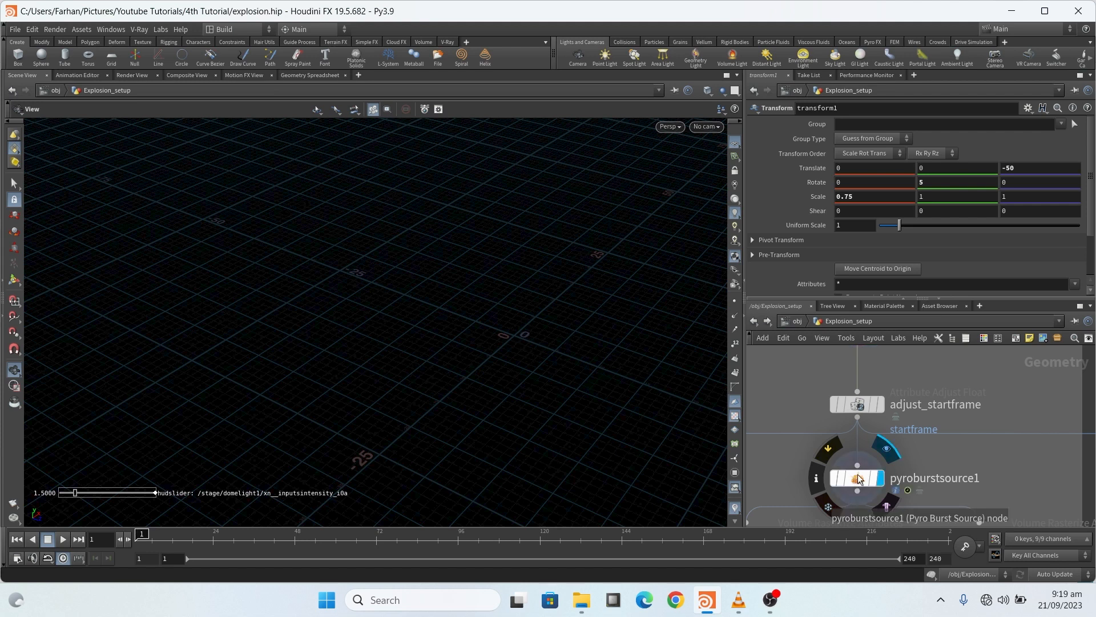
Select the pyroburstsource1 node and scrub the timeline to frame 27 to view how its bursts appear
left_click(858, 479)
left_click(147, 532)
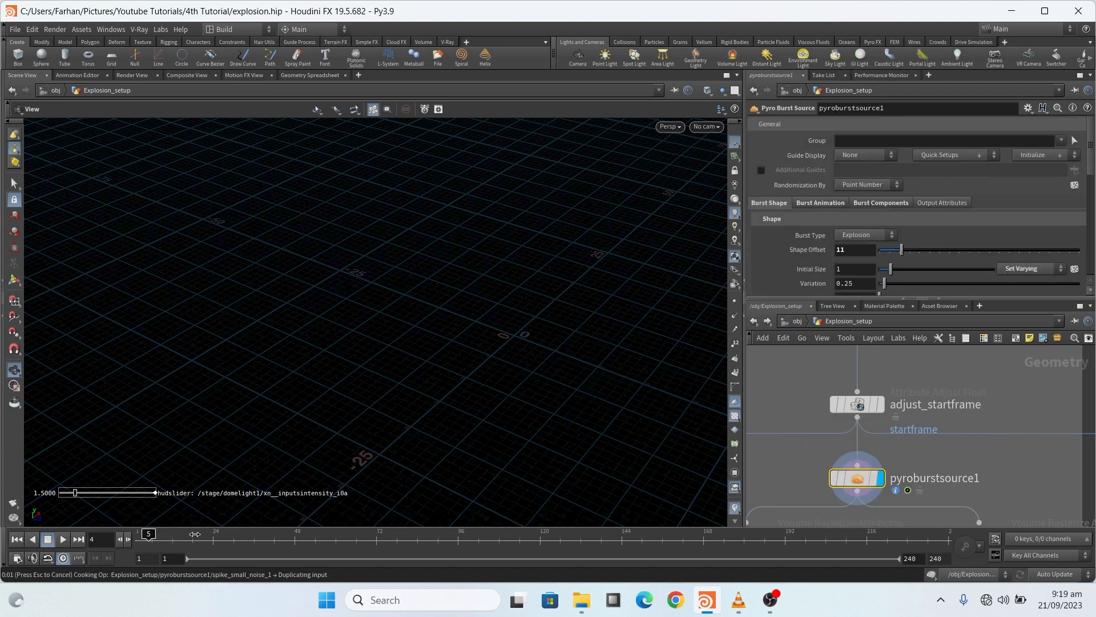
left_click_drag(195, 534, 182, 534)
scroll(421, 400, "down", 4)
scroll(421, 398, "down", 2)
left_click_drag(354, 338, 293, 308)
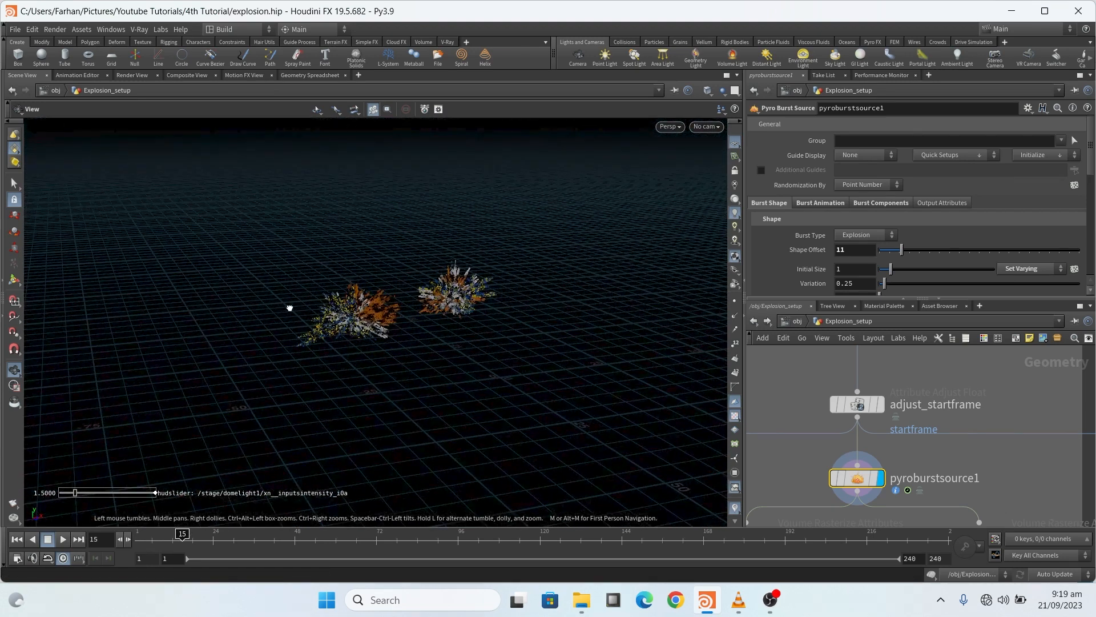
left_click_drag(186, 539, 224, 540)
Review the burst shape and burst animation timing parameters of pyroburstsource1
scroll(781, 213, "down", 5)
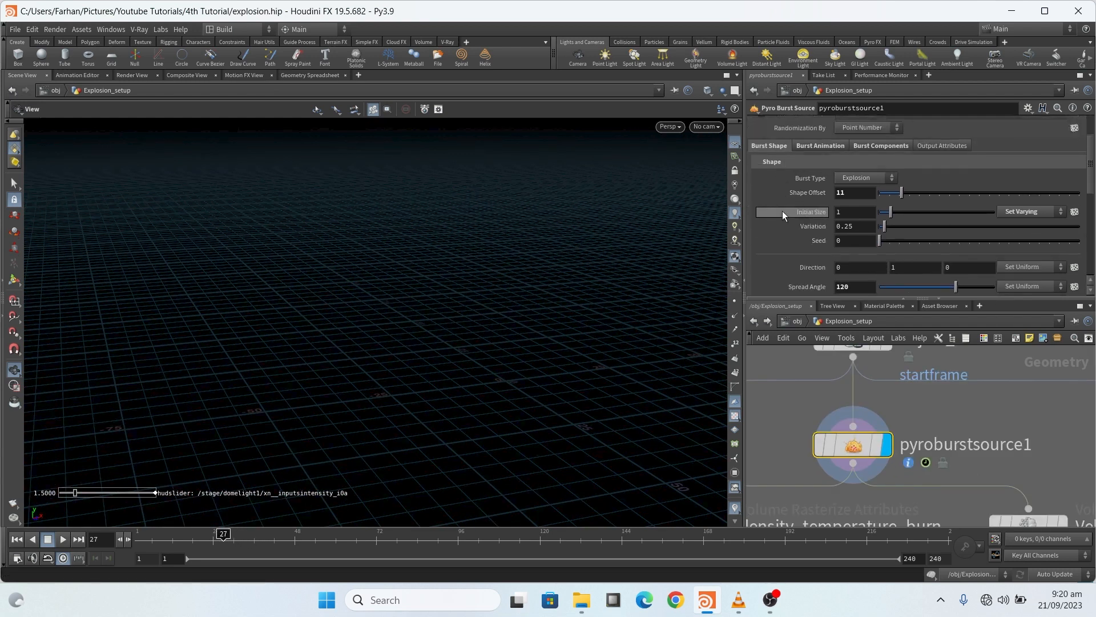
scroll(783, 211, "up", 4)
left_click(814, 185)
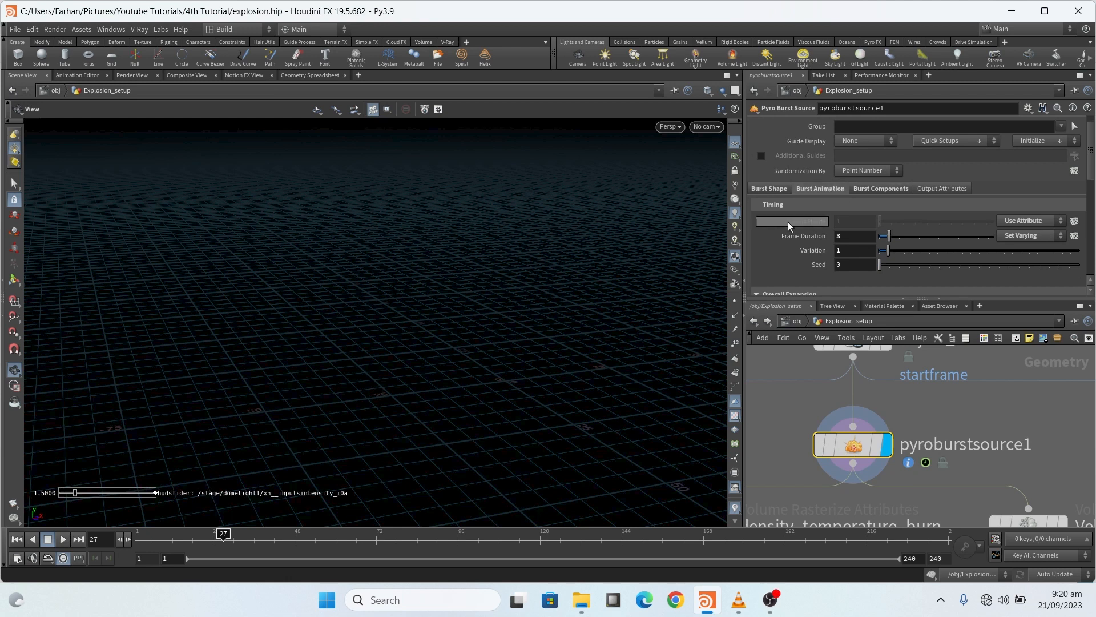
scroll(793, 238, "down", 3)
scroll(793, 236, "up", 4)
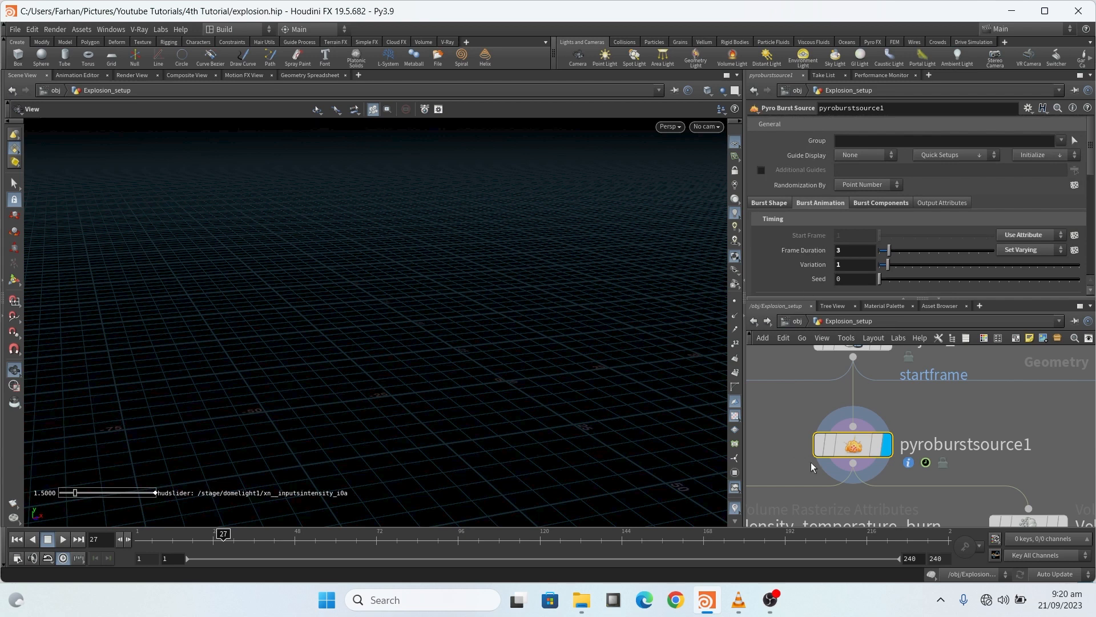
scroll(782, 444, "down", 3)
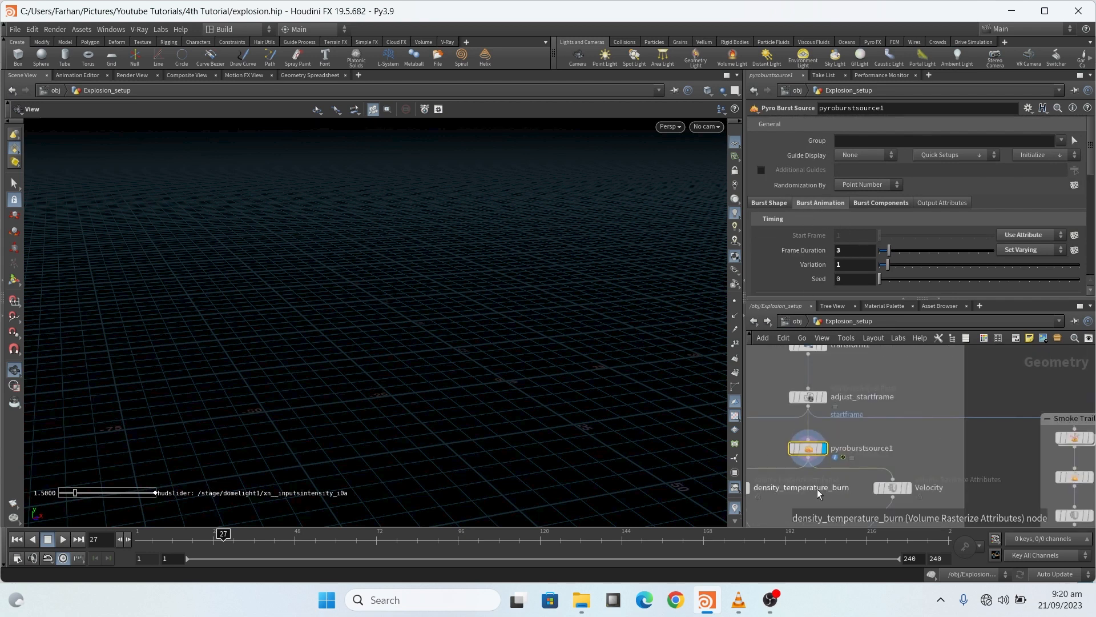
scroll(817, 500, "down", 2)
Add a new Pyro Burst Source node in the empty area beside the main source network and display it
key("Tab")
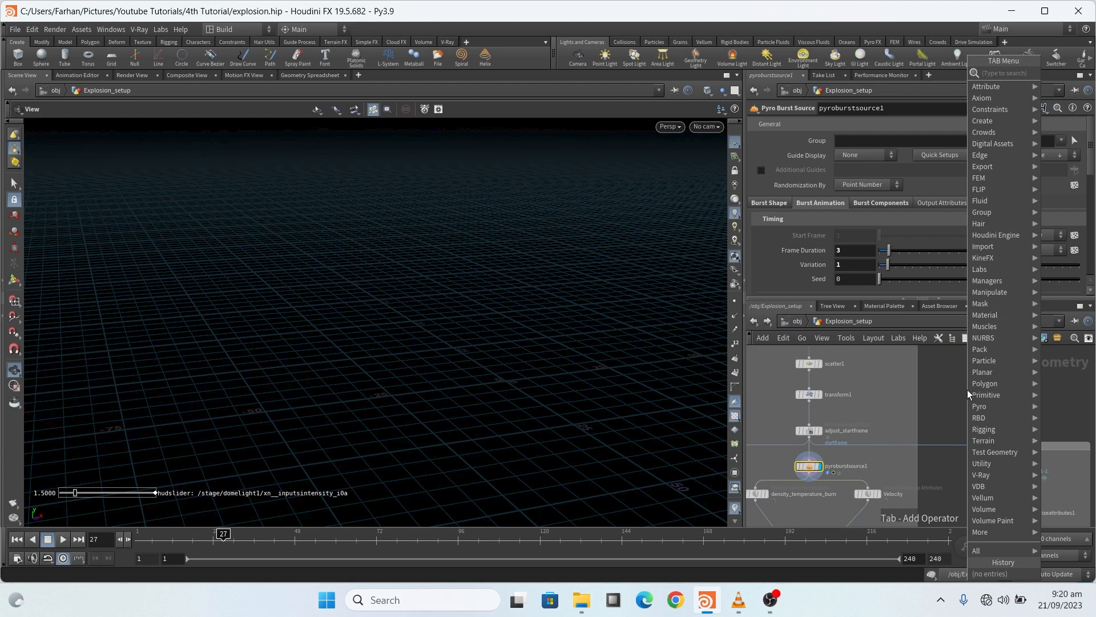
type("pyro")
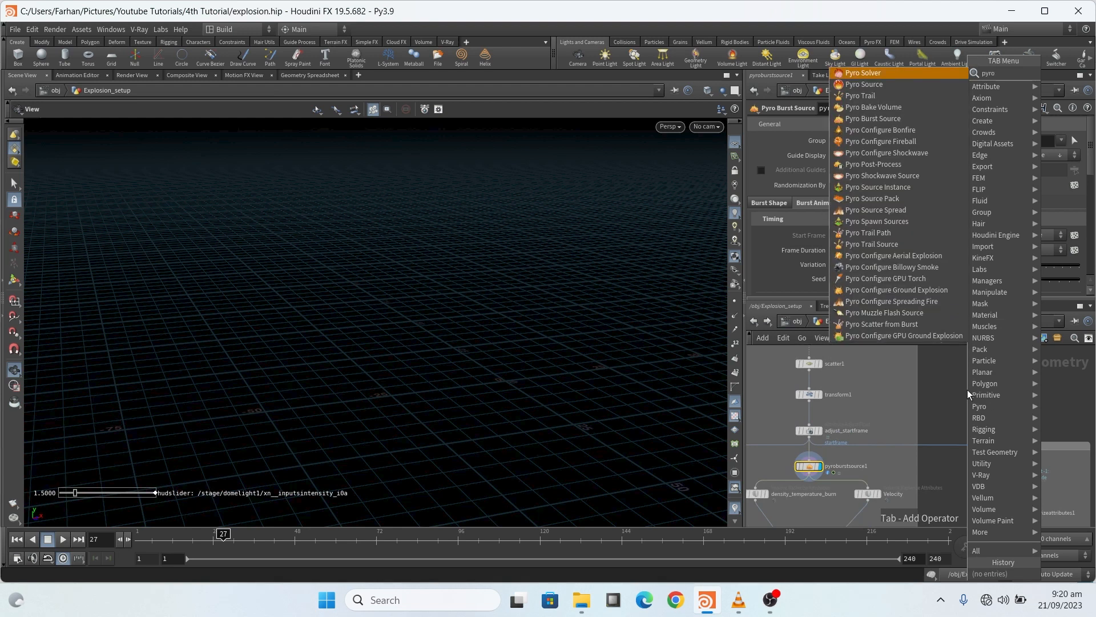
type("bur")
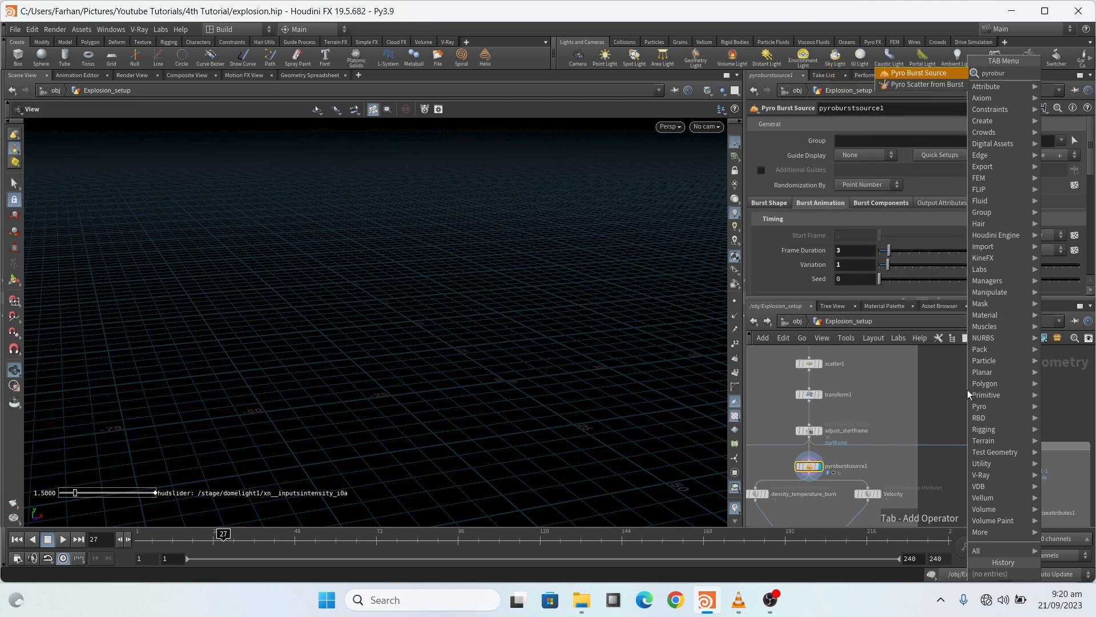
key("Return")
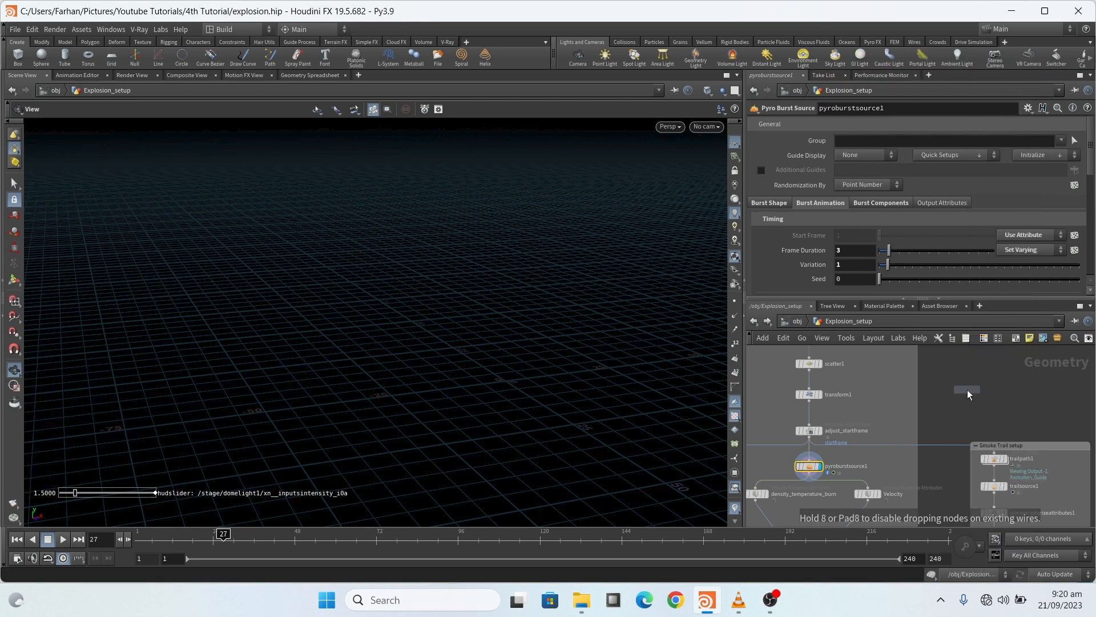
left_click(964, 389)
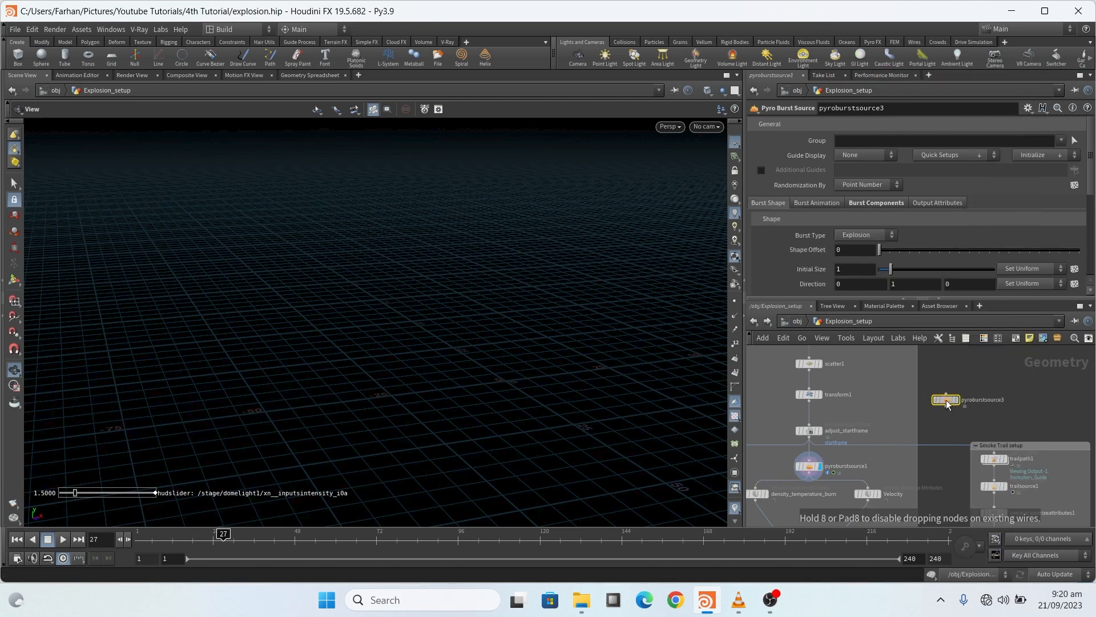
scroll(961, 402, "up", 2)
left_click(957, 404)
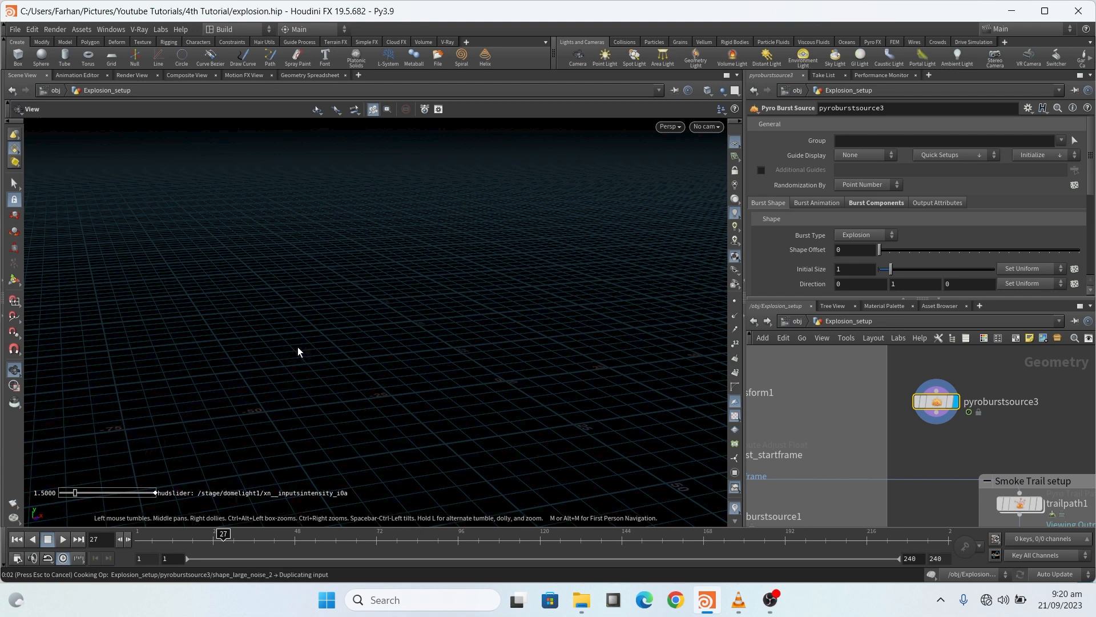
Inspect the default burst of pyroburstsource3 from frame 1 to frame 6 with its burst animation settings open
scroll(394, 346, "down", 1)
scroll(501, 372, "up", 4)
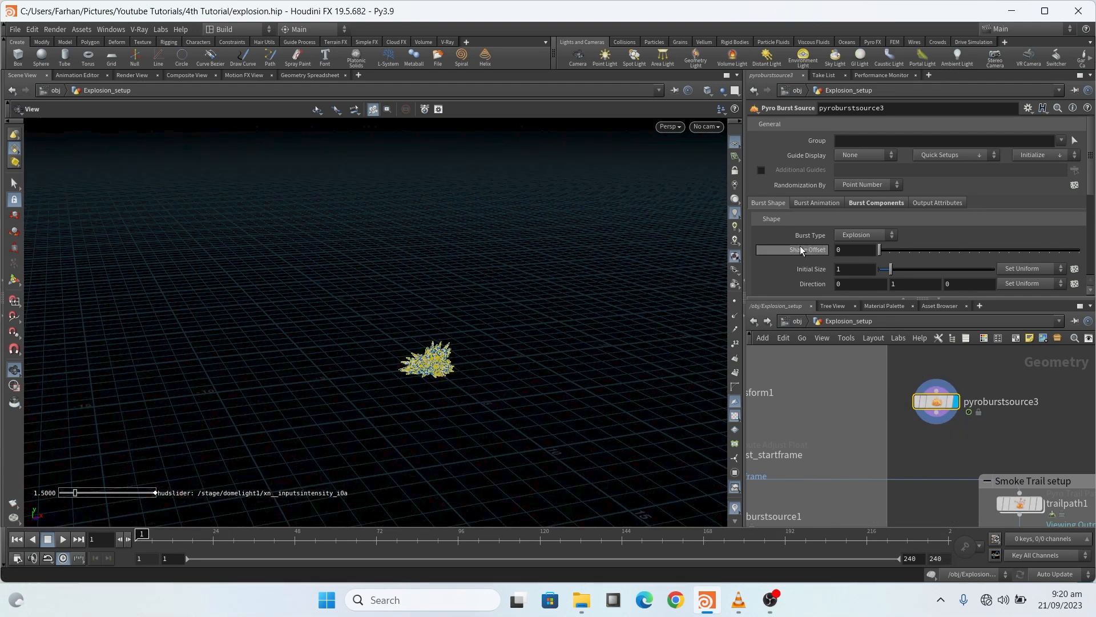
scroll(827, 206, "down", 3)
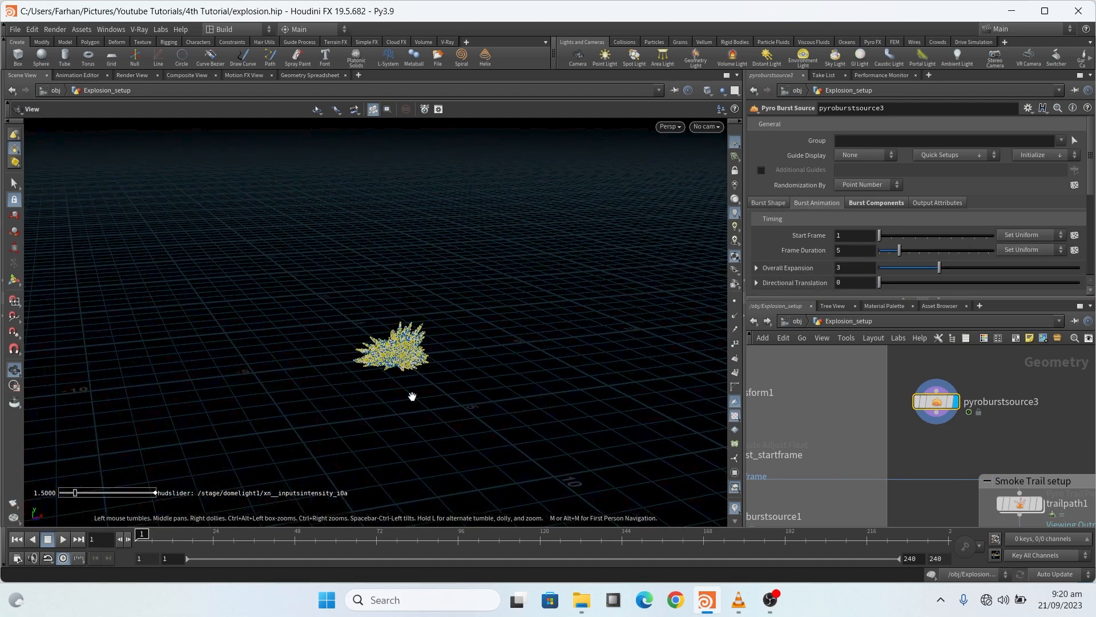
left_click(155, 532)
mouse_move(160, 529)
left_mouse_down()
mouse_move(144, 532)
mouse_move(155, 532)
left_mouse_up()
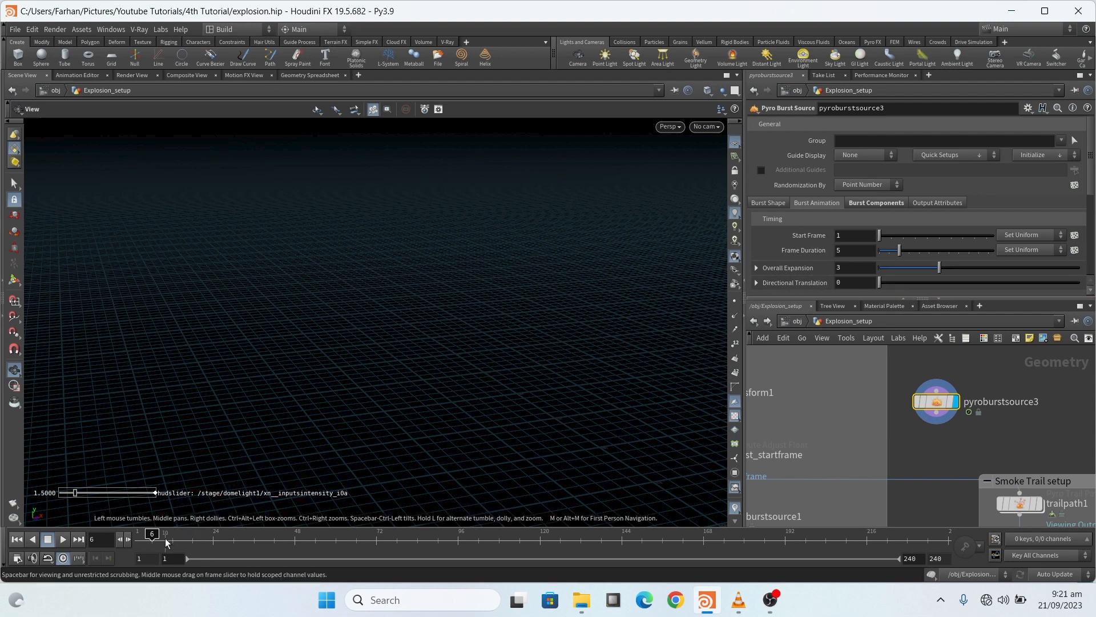
Review the start frame and timing settings of pyroburstsource3 and compare them with those of pyroburstsource1
left_click(848, 235)
scroll(824, 237, "down", 2)
scroll(821, 239, "up", 2)
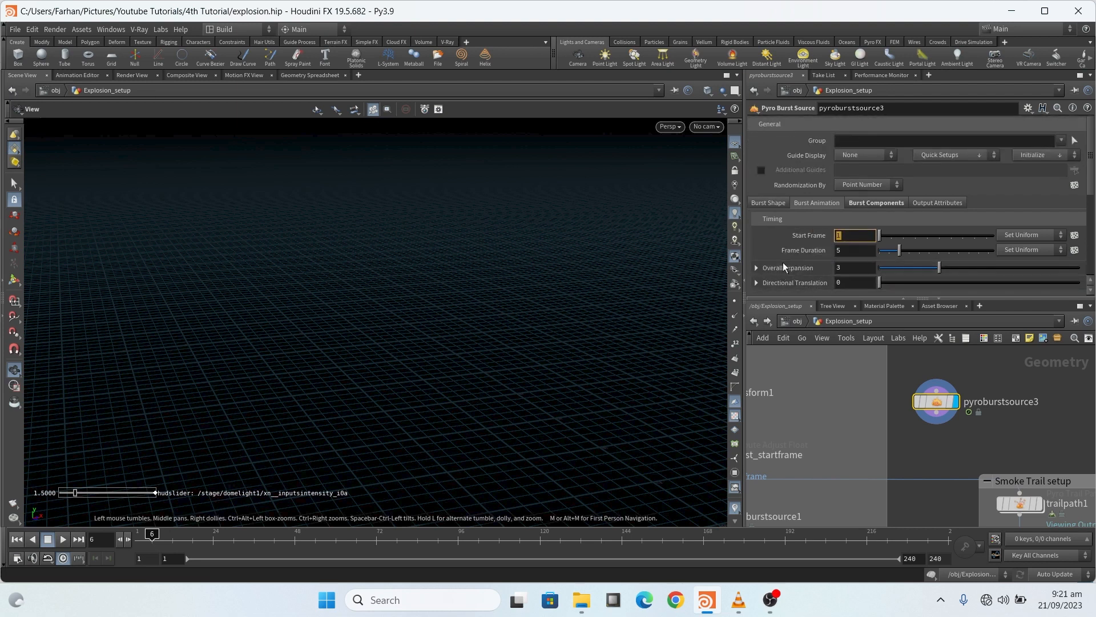
scroll(1003, 404, "down", 3)
scroll(822, 468, "up", 2)
left_click(800, 467)
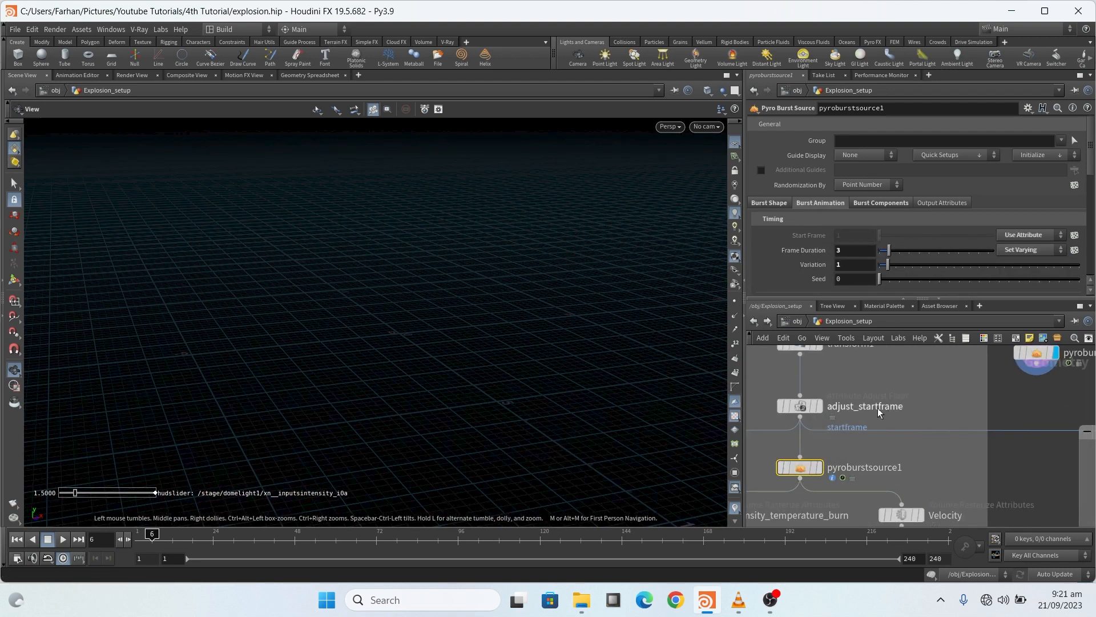
Connect the output of transform1 to the input of pyroburstsource3 and select pyroburstsource3
scroll(875, 482, "down", 3)
scroll(957, 418, "up", 2)
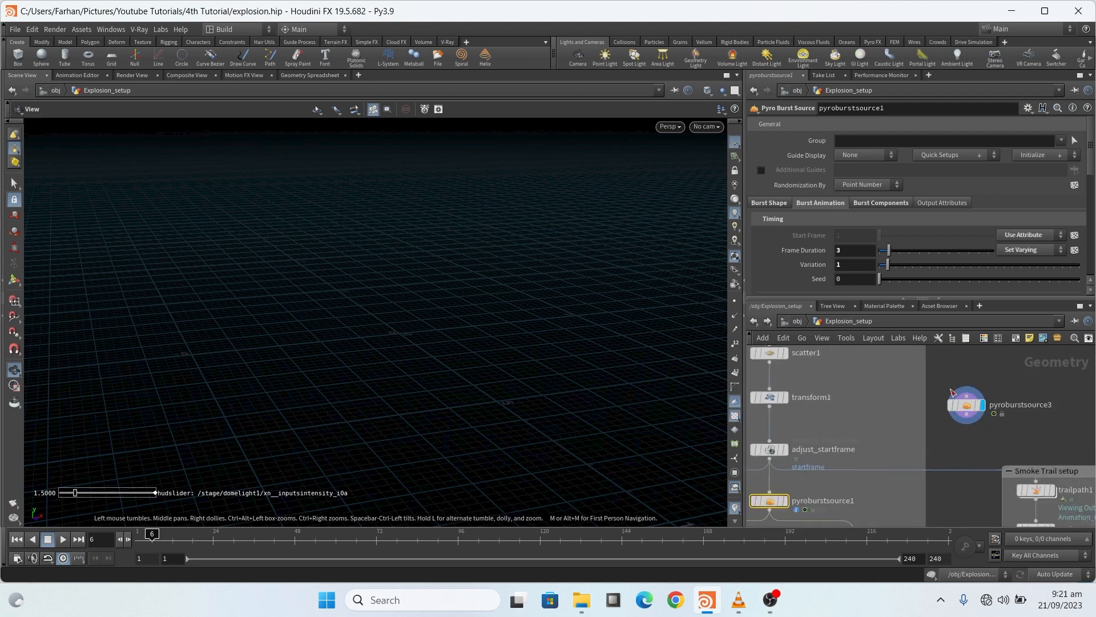
left_click_drag(770, 406, 975, 393)
left_click(968, 404)
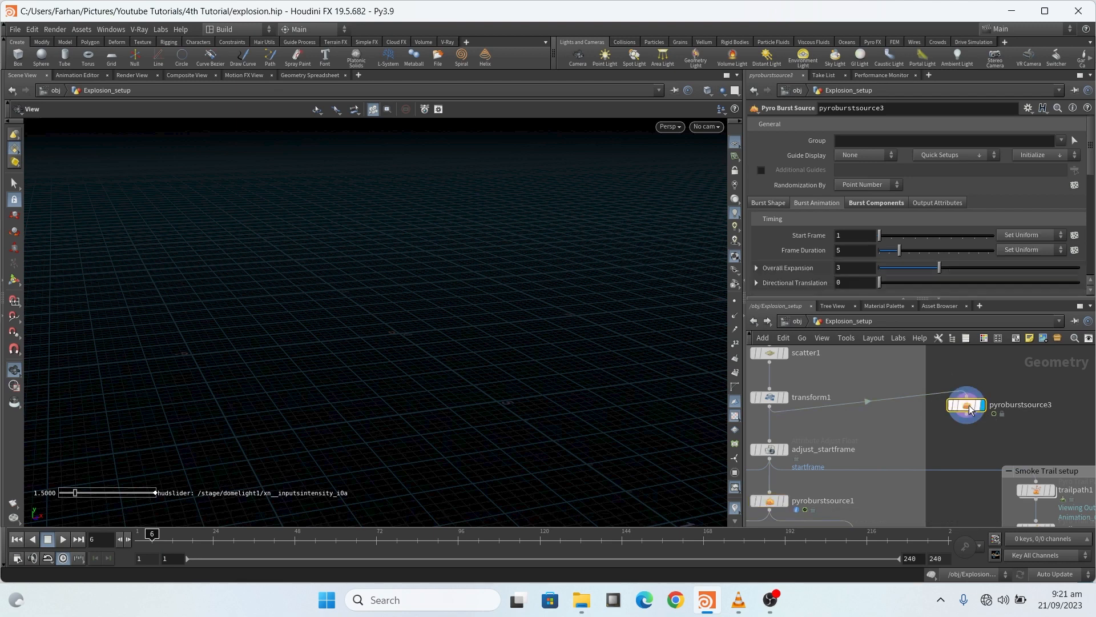
Go to frame 4 and examine the bursts that pyroburstsource3 generates on the scattered points
scroll(336, 386, "down", 1)
scroll(337, 387, "down", 8)
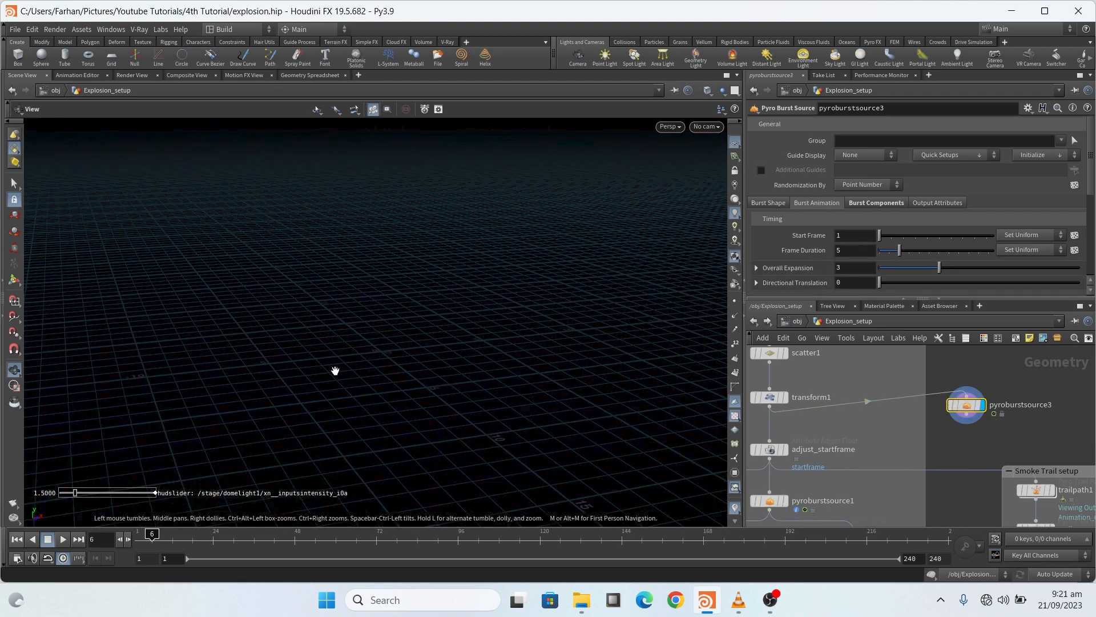
left_click(147, 534)
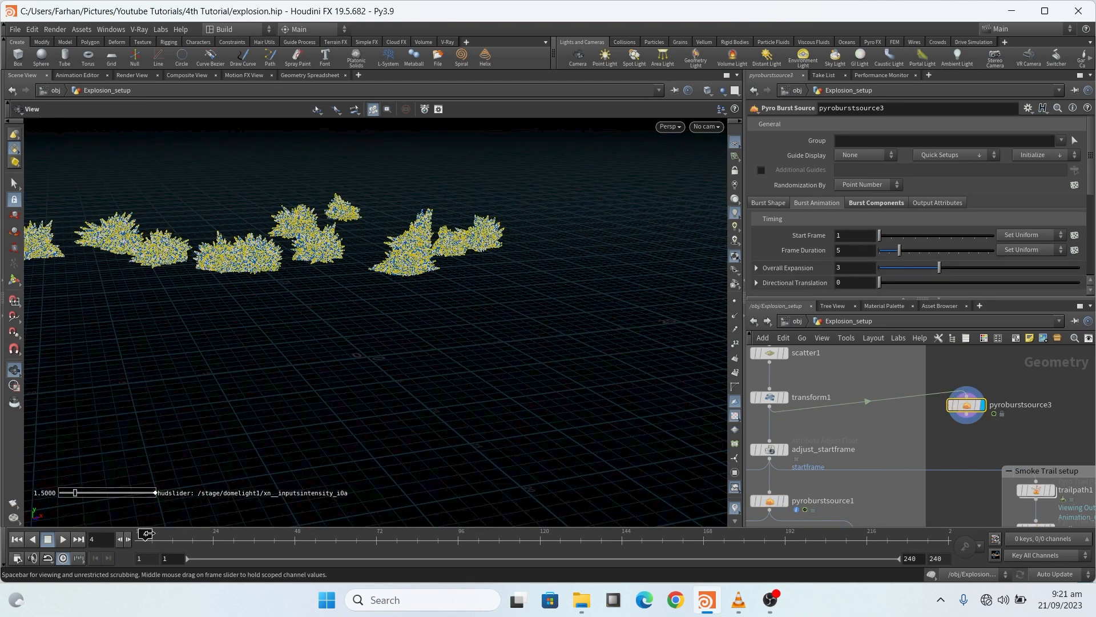
left_click_drag(240, 474, 494, 282)
left_click_drag(481, 266, 485, 302)
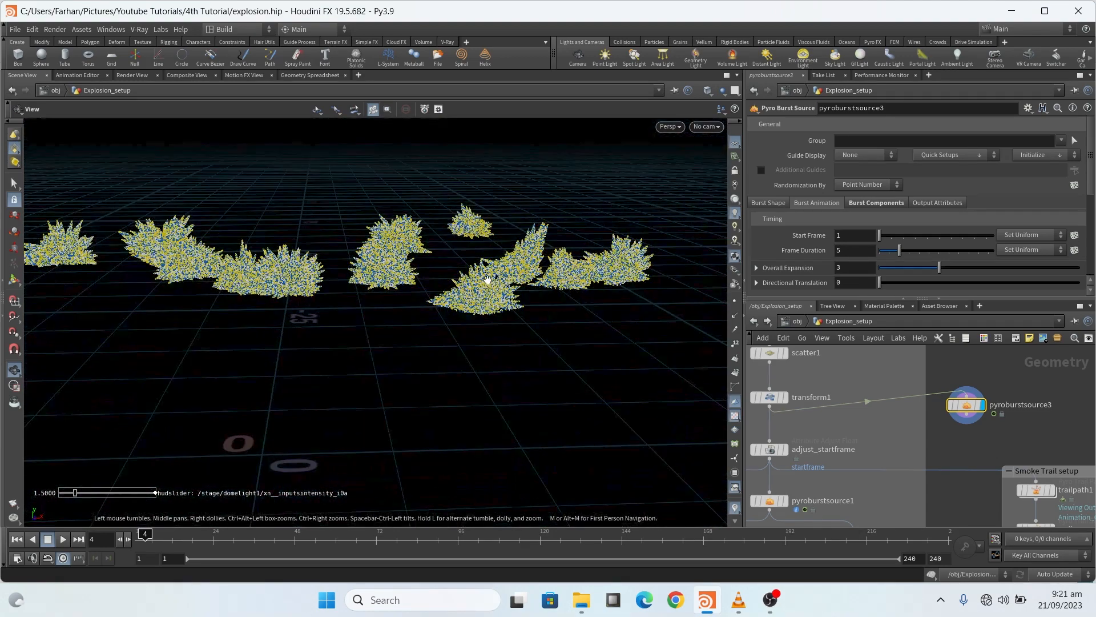
Move the pyroburstsource3 node slightly lower in the network and check its bursts up to frame 6
left_click_drag(971, 406, 971, 425)
mouse_move(973, 424)
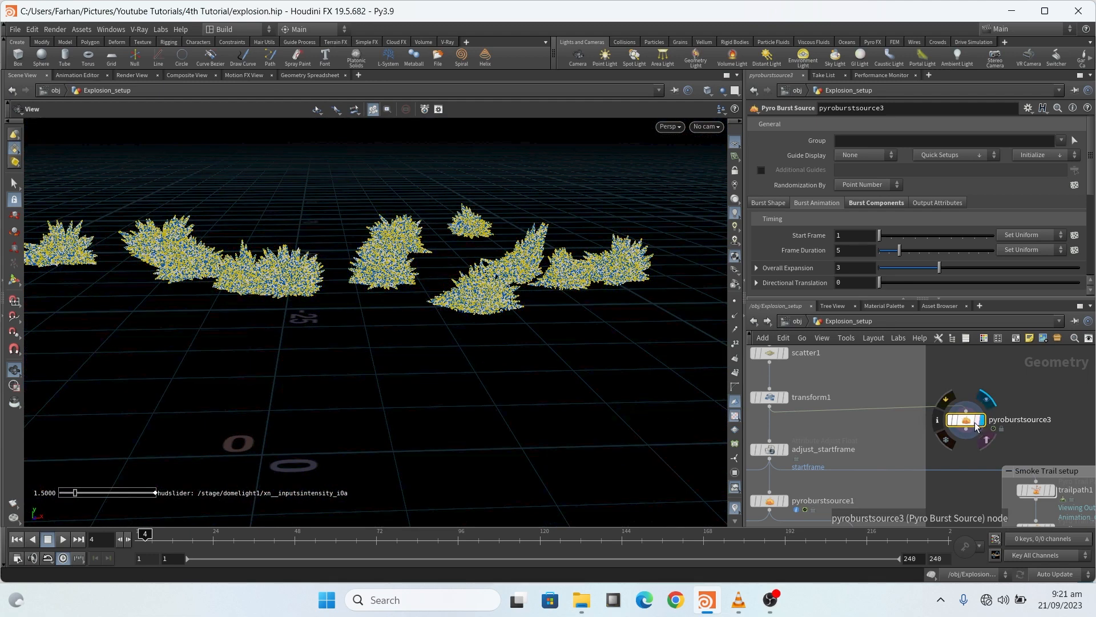
left_click_drag(429, 299, 466, 231)
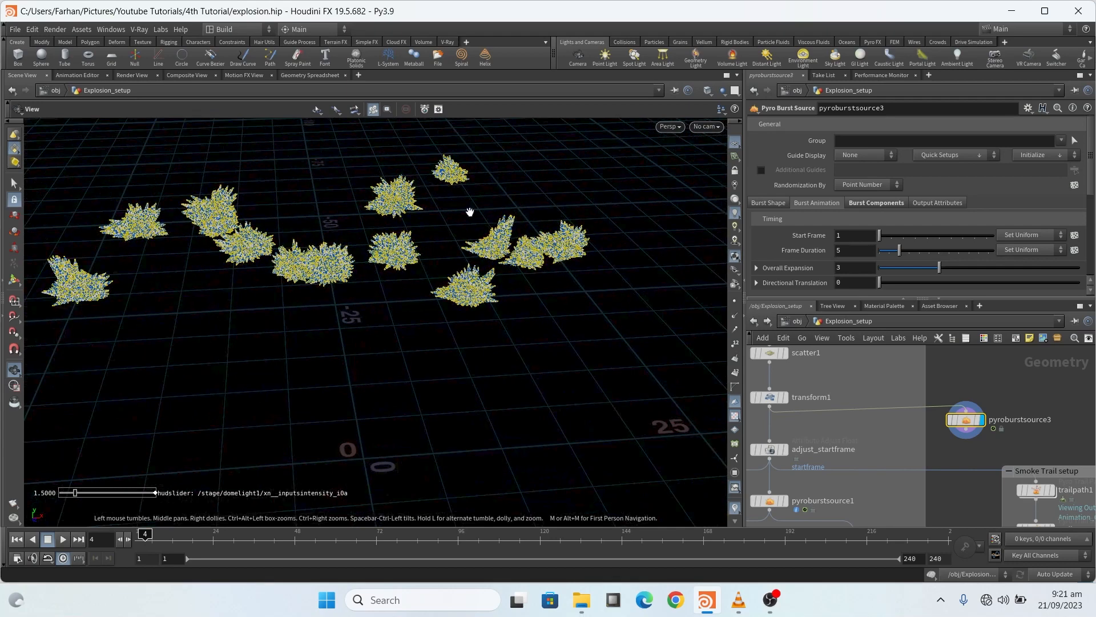
left_click_drag(459, 268, 345, 290)
mouse_move(149, 531)
left_mouse_down()
mouse_move(136, 528)
mouse_move(161, 531)
mouse_move(133, 524)
mouse_move(154, 524)
left_mouse_up()
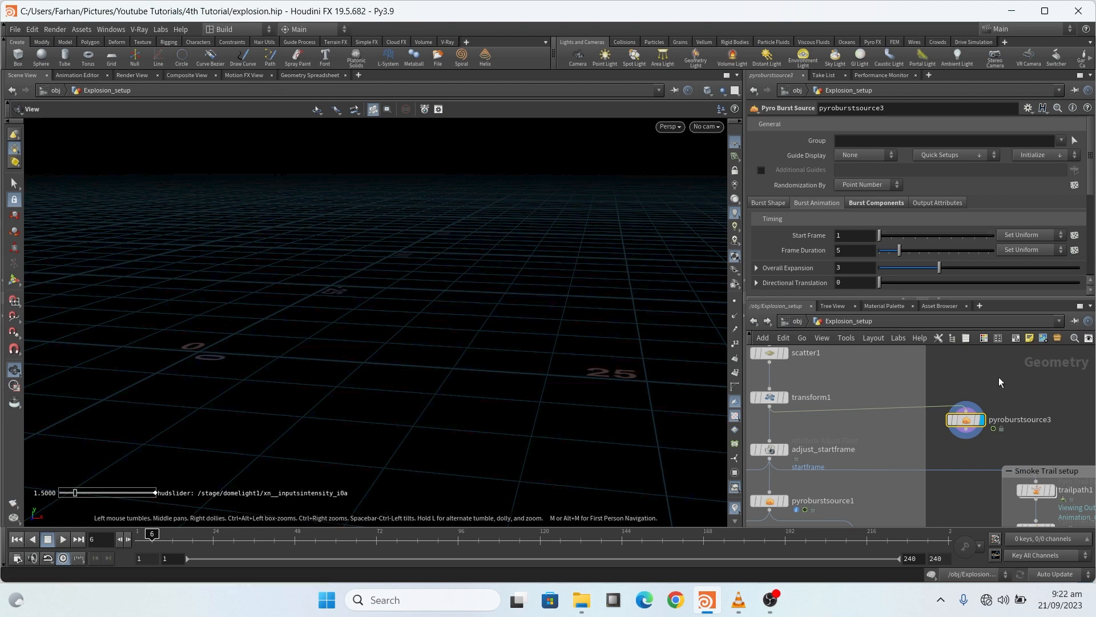
Create an attribute adjust node that drives the Start Frame of pyroburstsource3, and reselect pyroburstsource3
scroll(960, 416, "up", 2)
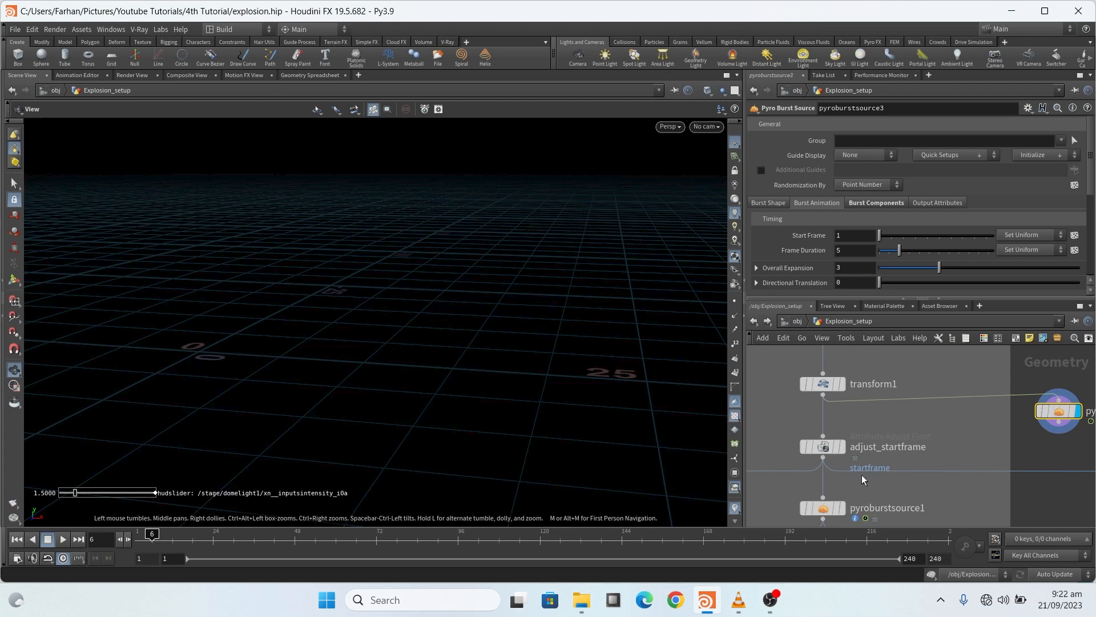
scroll(783, 417, "down", 3)
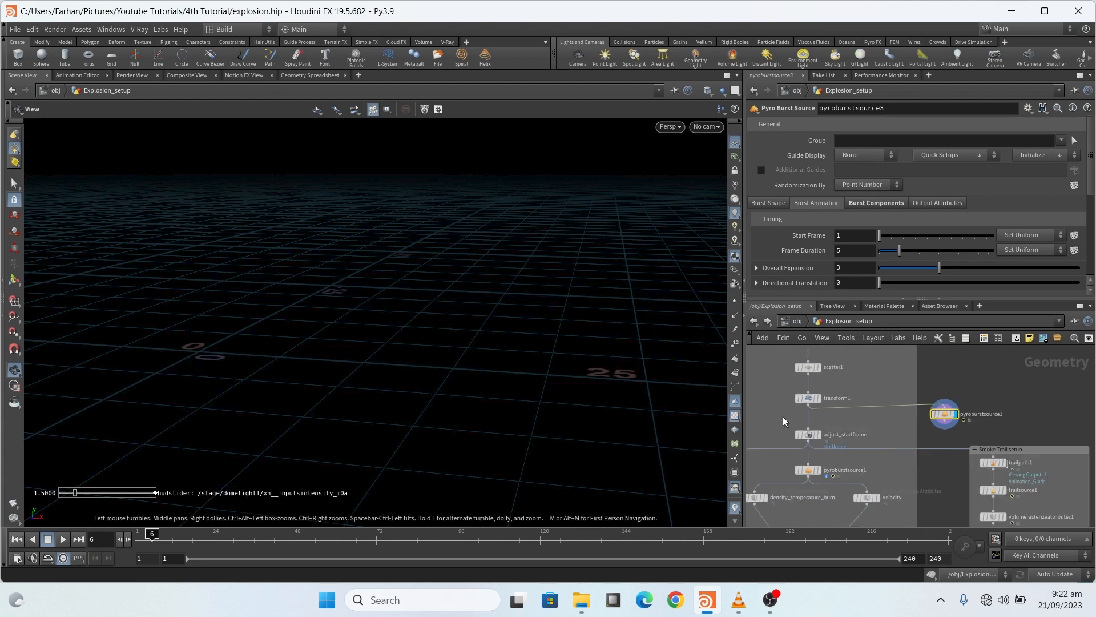
left_click(1075, 238)
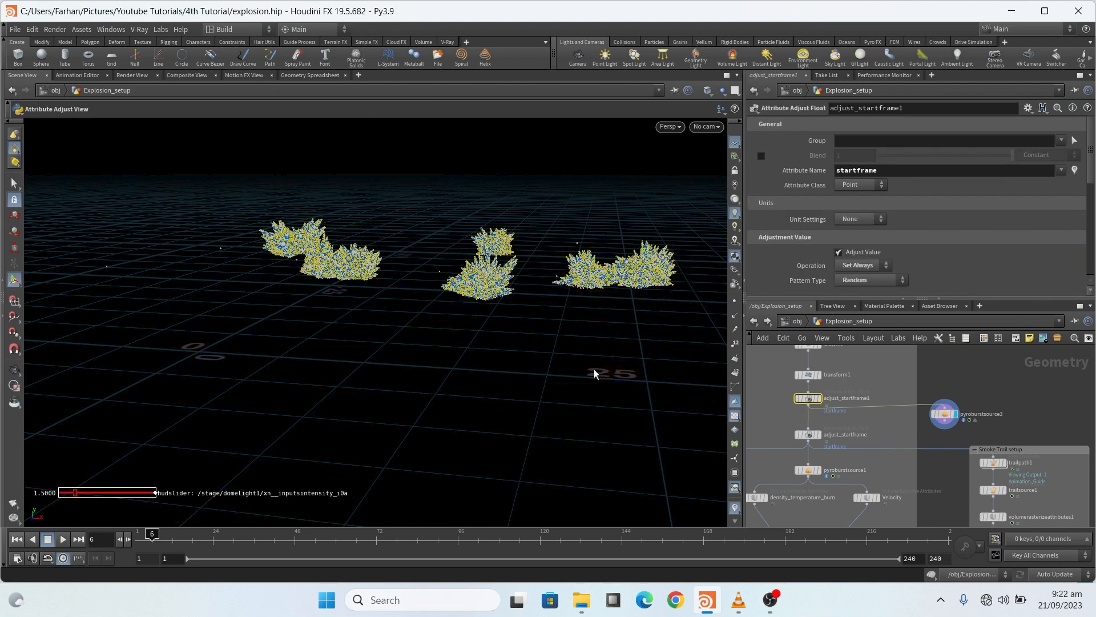
scroll(837, 386, "up", 3)
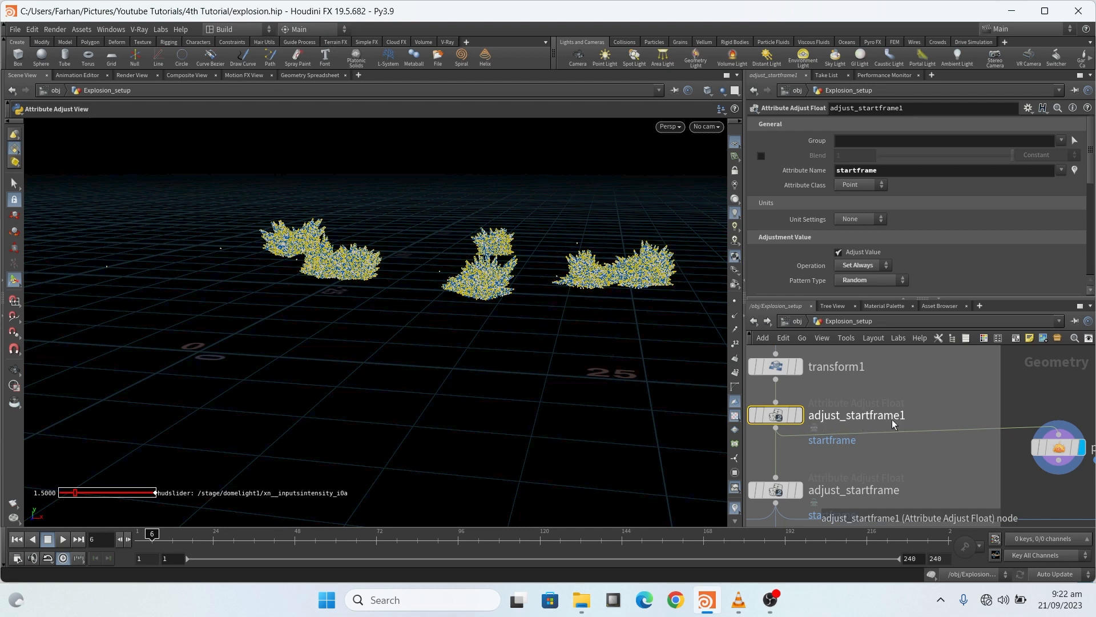
scroll(811, 422, "down", 5)
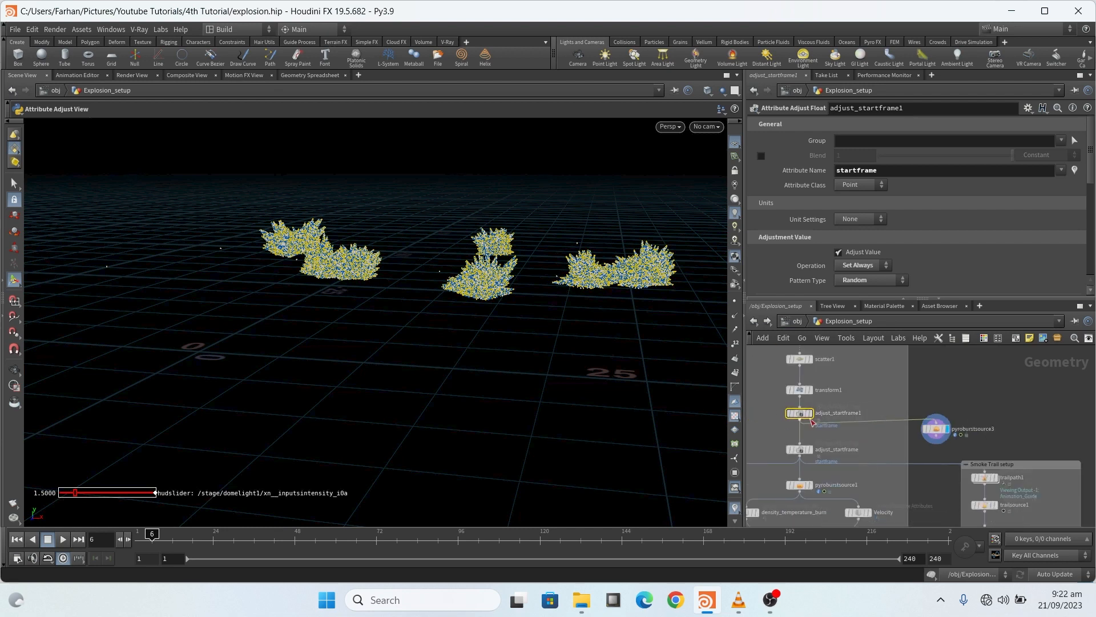
left_click(941, 430)
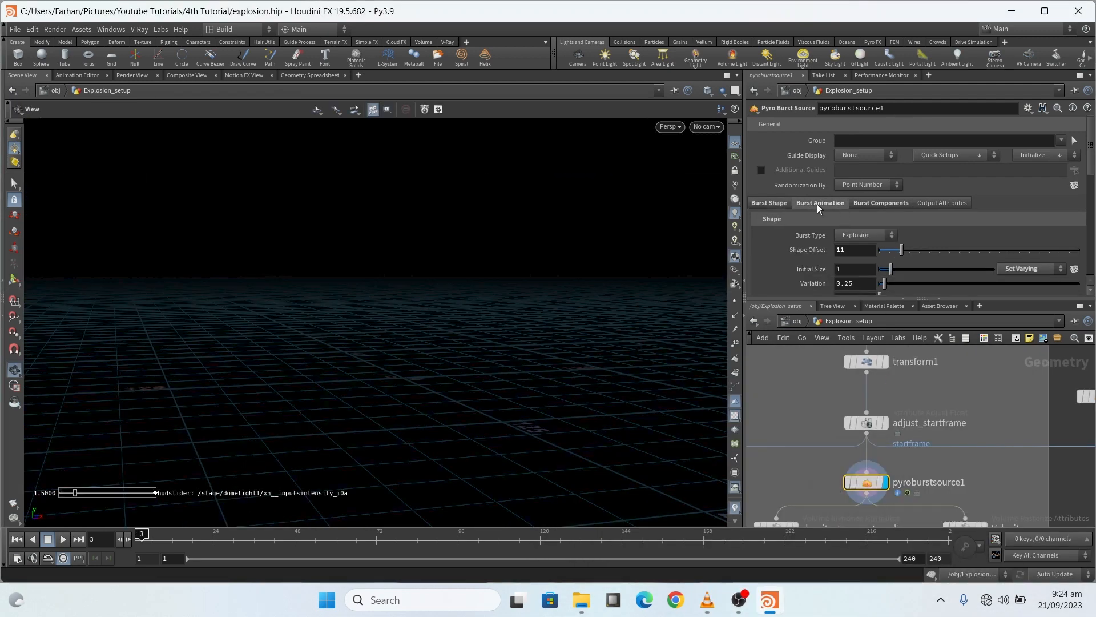
Review the Start Frame attribute setting of pyroburstsource1 and the adjust_startframe node, and scrub the timeline to frame 9
left_click(817, 203)
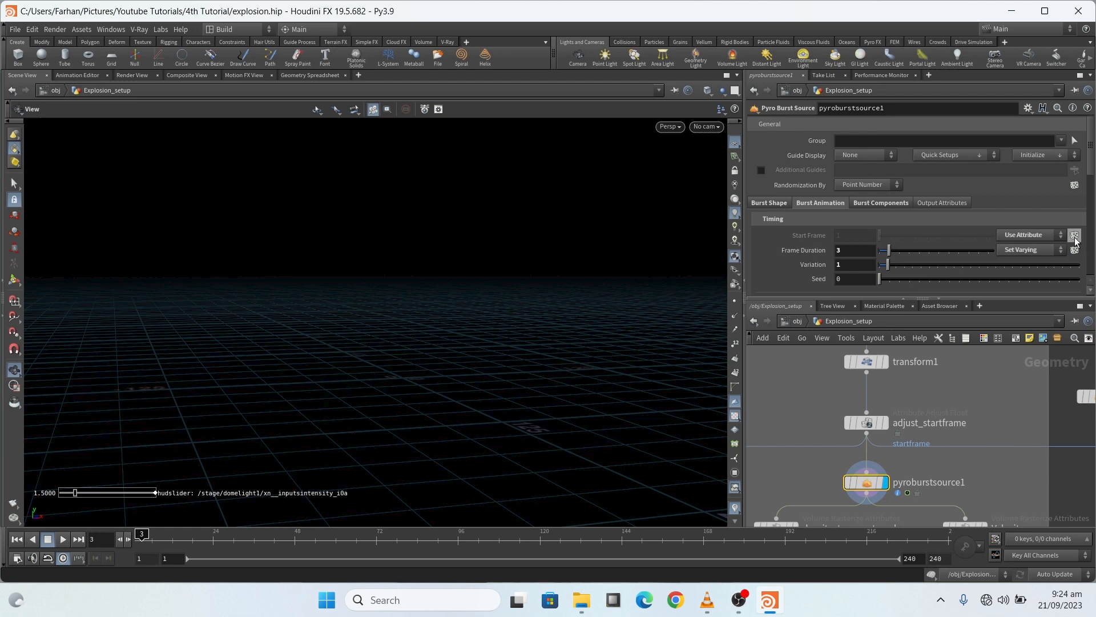
scroll(913, 428, "up", 2)
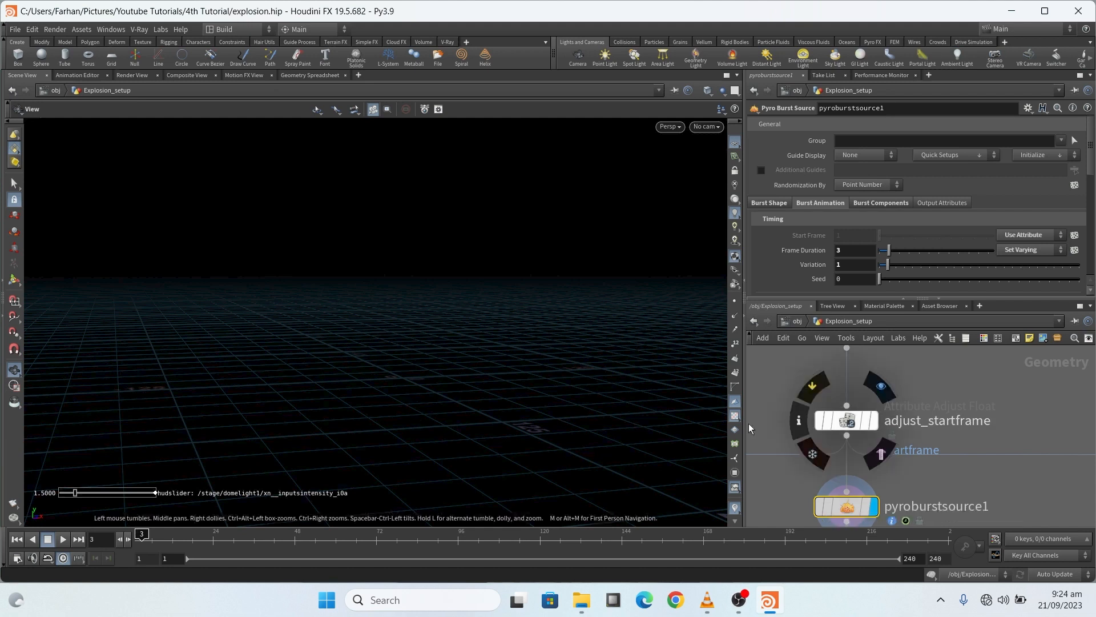
left_click(838, 426)
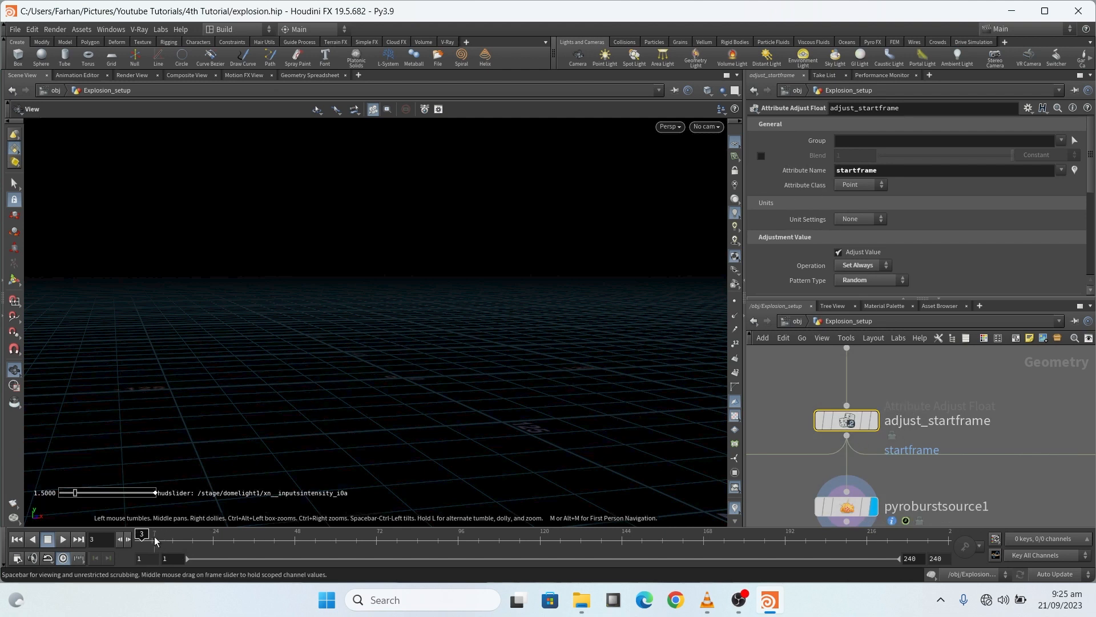
left_click_drag(144, 535, 164, 535)
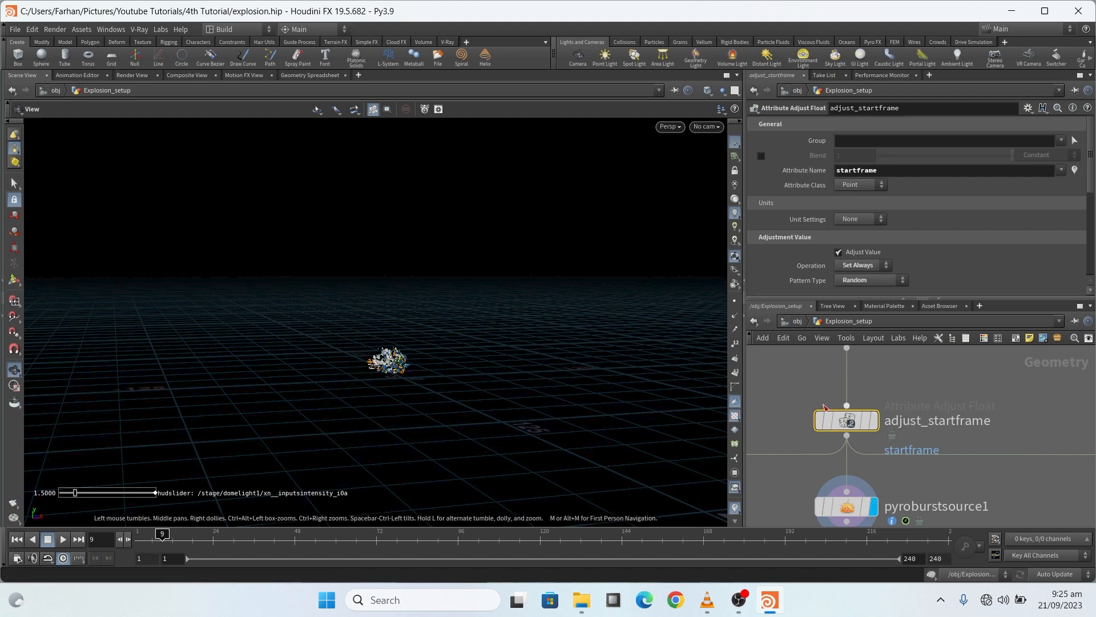
Review the Adjustment Value settings of adjust_startframe, including its Random pattern, Min Value and Range Length
scroll(785, 161, "down", 1)
scroll(784, 161, "down", 3)
scroll(785, 161, "up", 4)
scroll(398, 369, "up", 3)
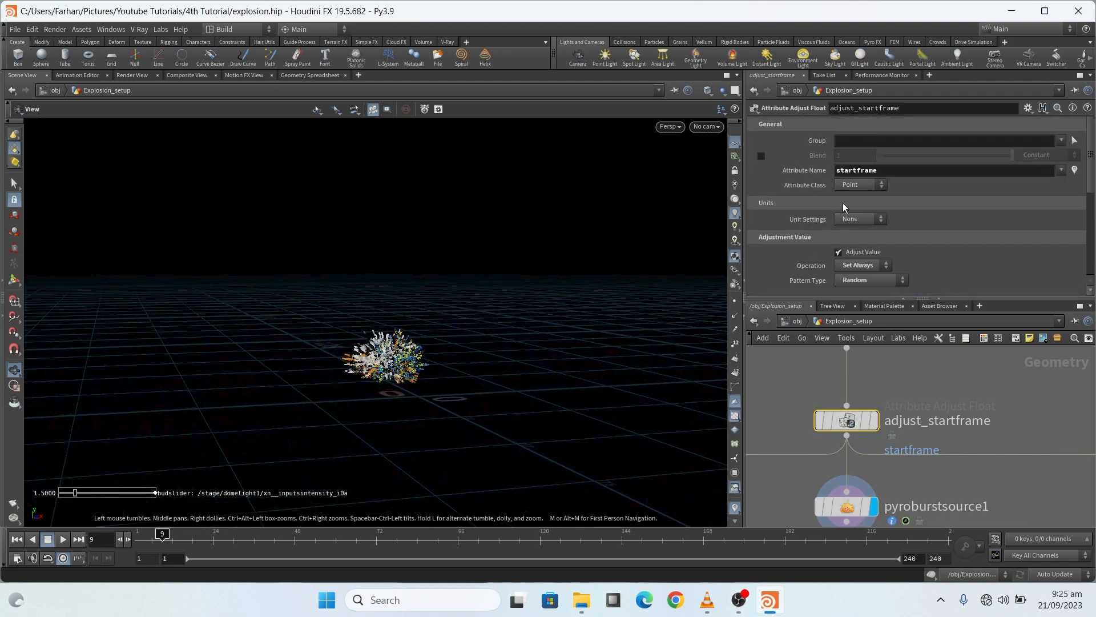
scroll(851, 223, "down", 4)
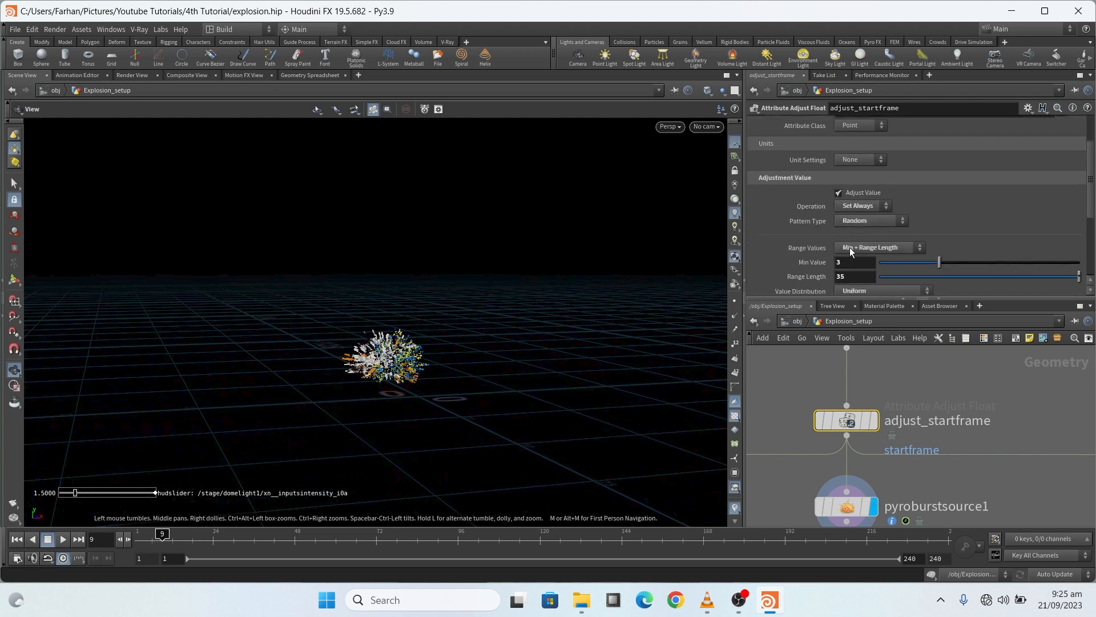
scroll(827, 232, "down", 2)
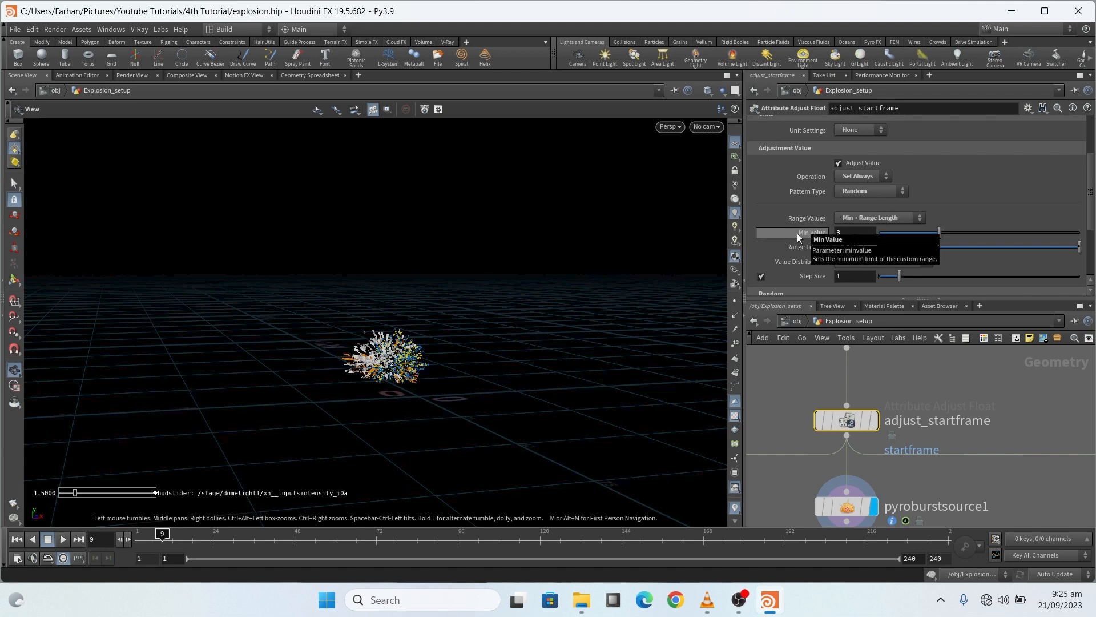
scroll(806, 230, "up", 1)
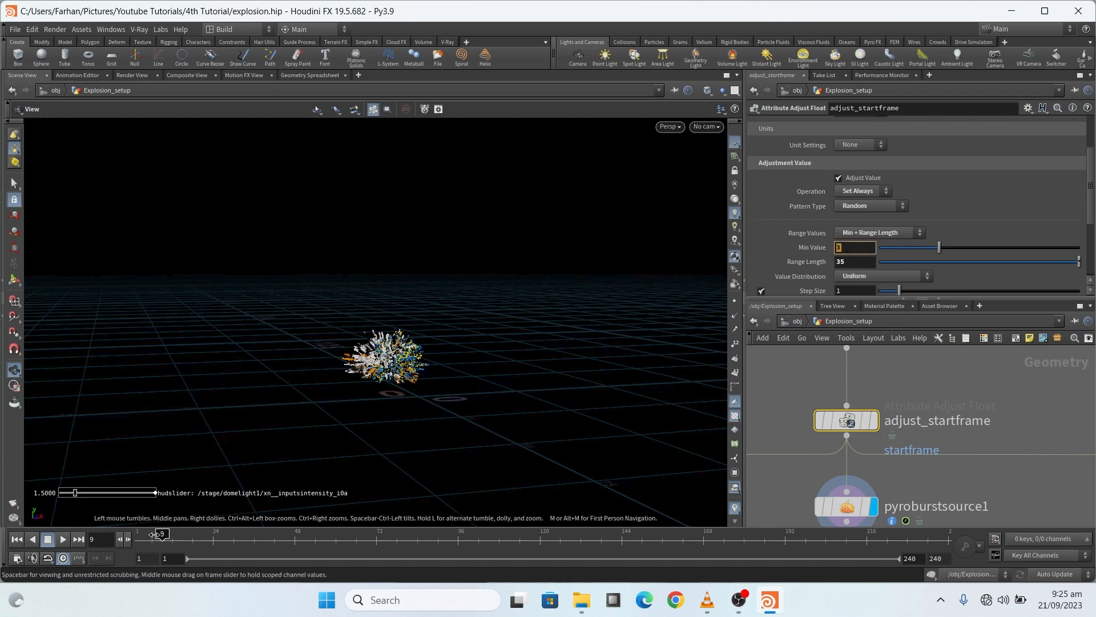
Scrub the timeline back to frame 4 and check the viewport for bursts at the early frames
left_click_drag(157, 534, 145, 539)
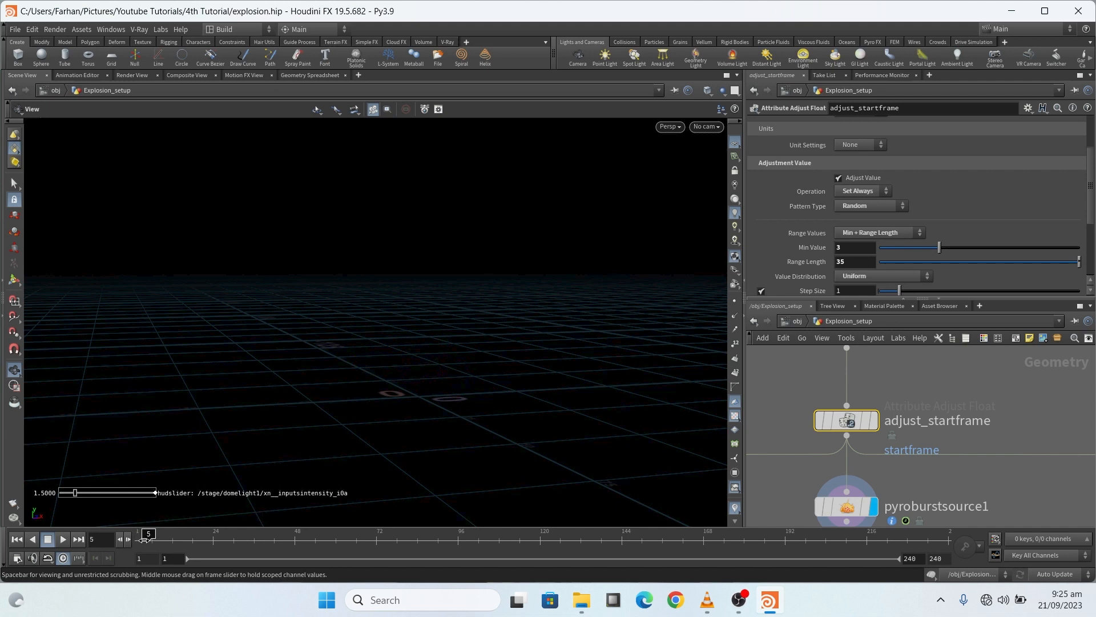
scroll(364, 406, "down", 6)
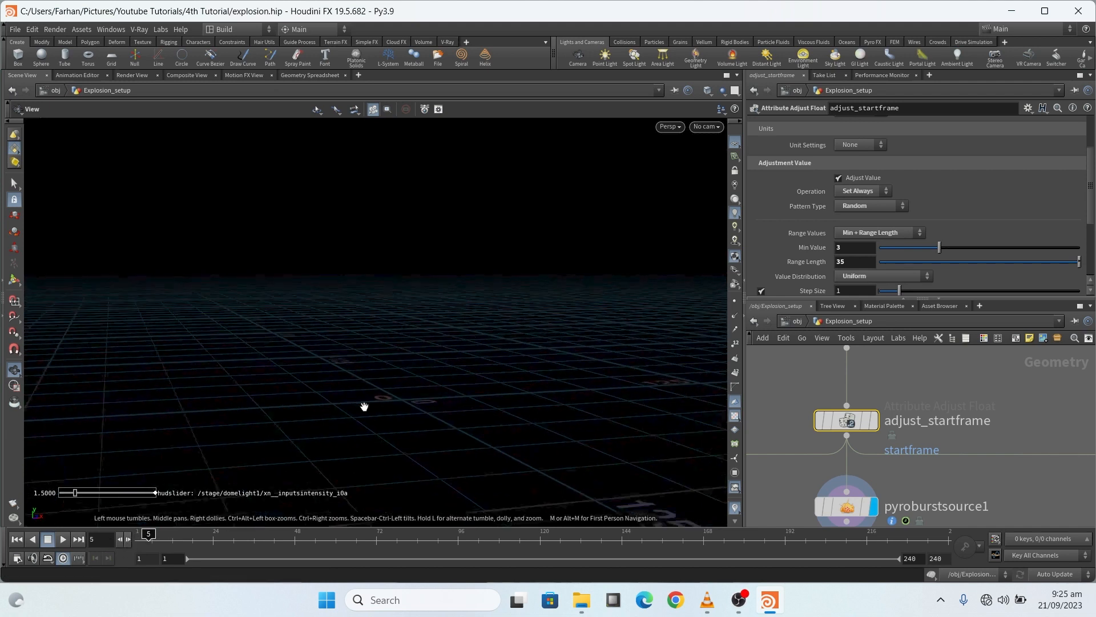
left_click_drag(348, 375, 347, 416)
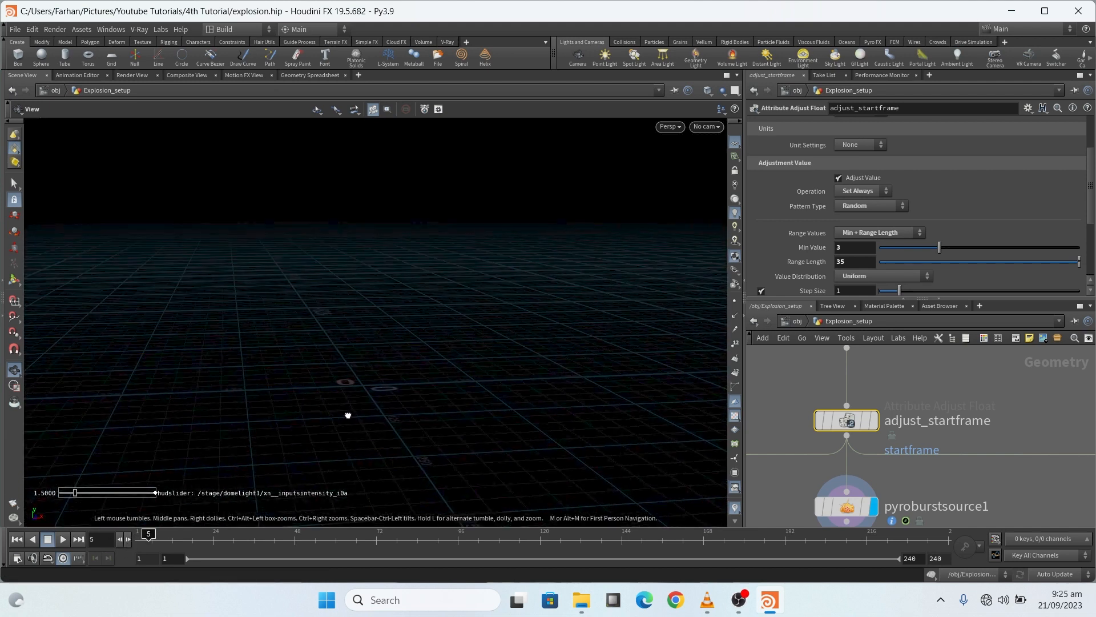
left_click(119, 539)
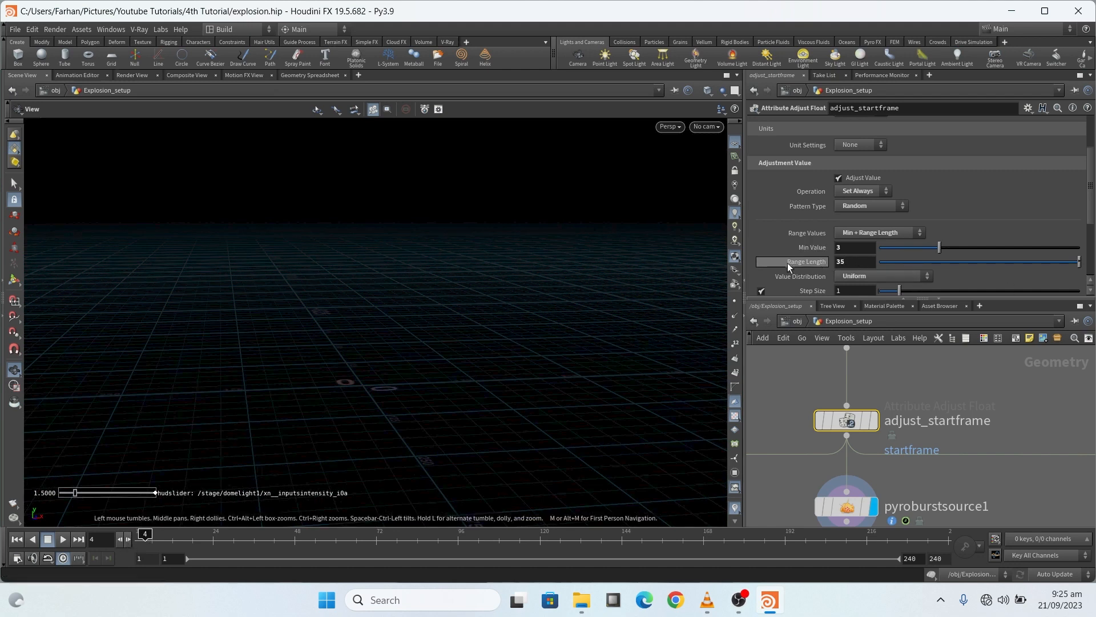
Scrub the timeline forward to frame 32 and back to frame 30, examining the bursts in the viewport
left_click(142, 533)
mouse_move(142, 534)
left_mouse_down()
mouse_move(254, 536)
mouse_move(205, 535)
mouse_move(241, 535)
left_mouse_up()
scroll(473, 363, "up", 8)
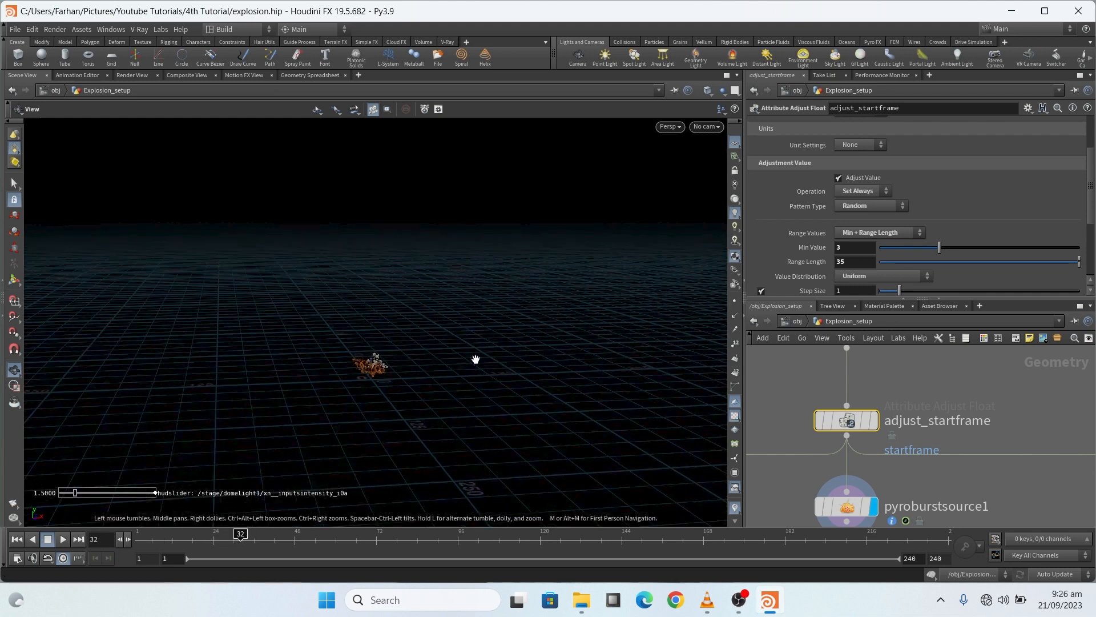
left_click_drag(333, 423, 325, 411)
scroll(324, 412, "down", 3)
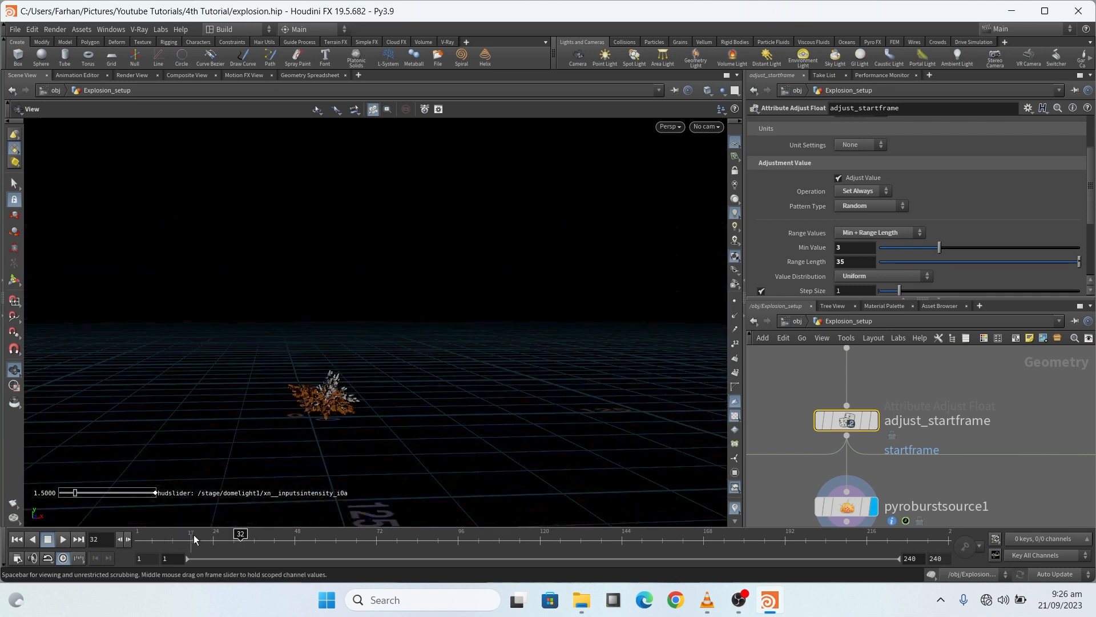
left_click_drag(240, 534, 234, 535)
left_click_drag(305, 407, 356, 368)
scroll(320, 451, "up", 4)
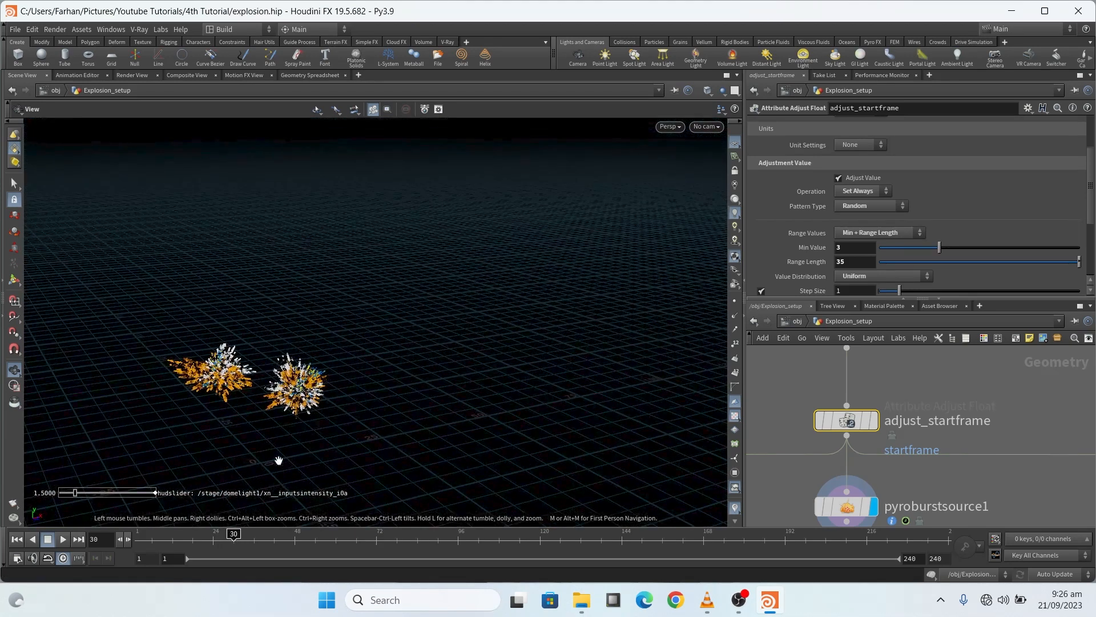
left_click_drag(241, 537, 234, 534)
Review the Value Distribution, Step Size and random Seed settings of adjust_startframe against the bursts in the viewport
scroll(959, 203, "down", 3)
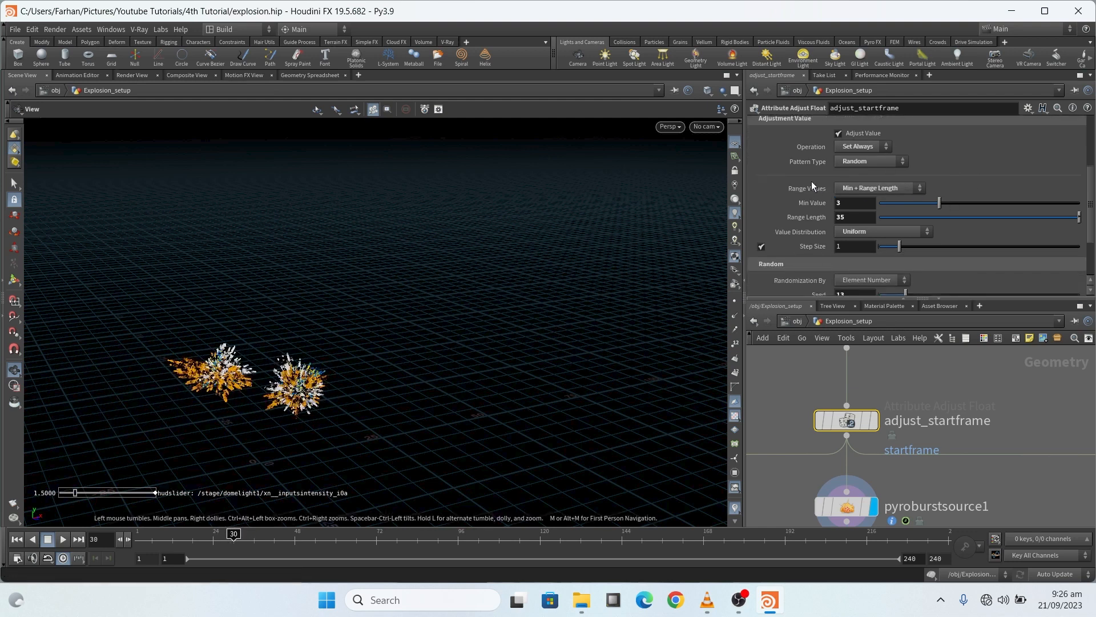
scroll(815, 183, "down", 4)
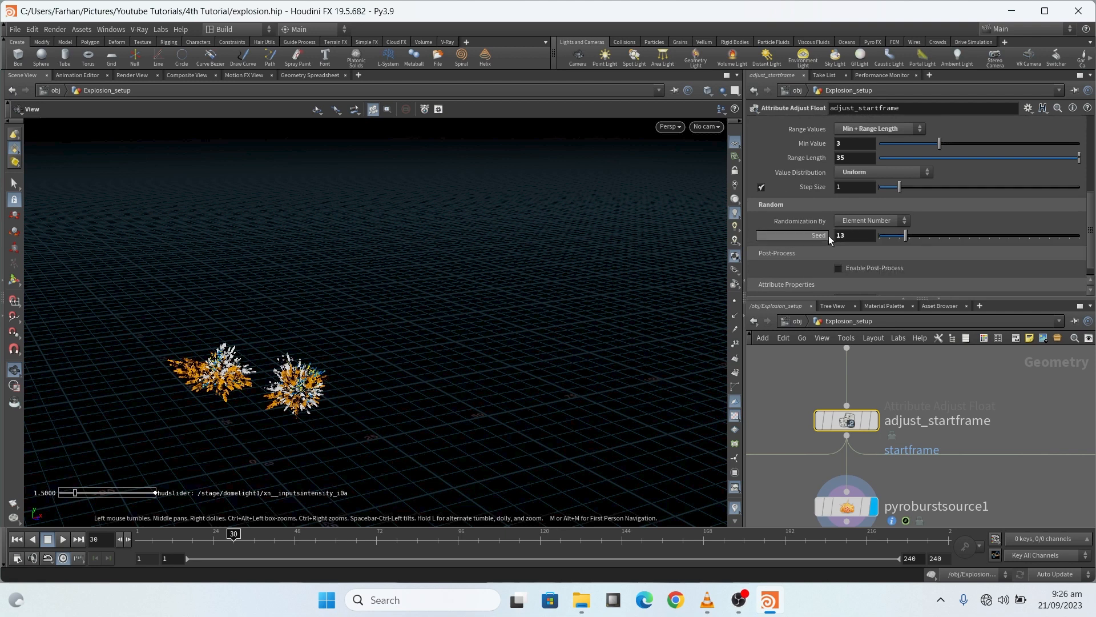
middle_click_drag(282, 335, 338, 323)
left_click_drag(321, 406, 297, 407)
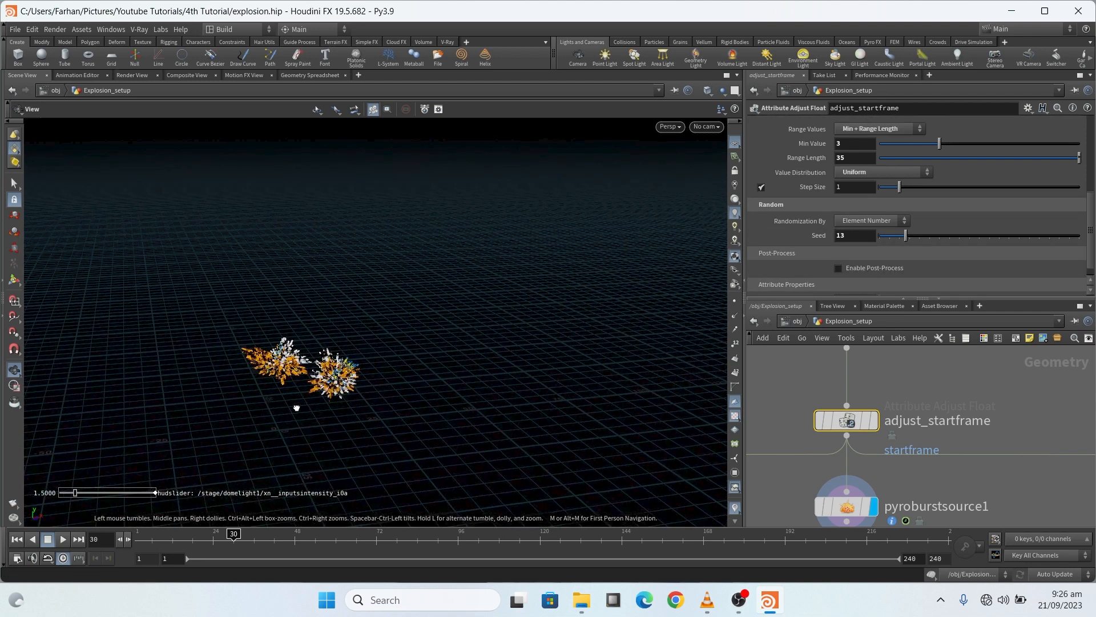
scroll(851, 205, "up", 1)
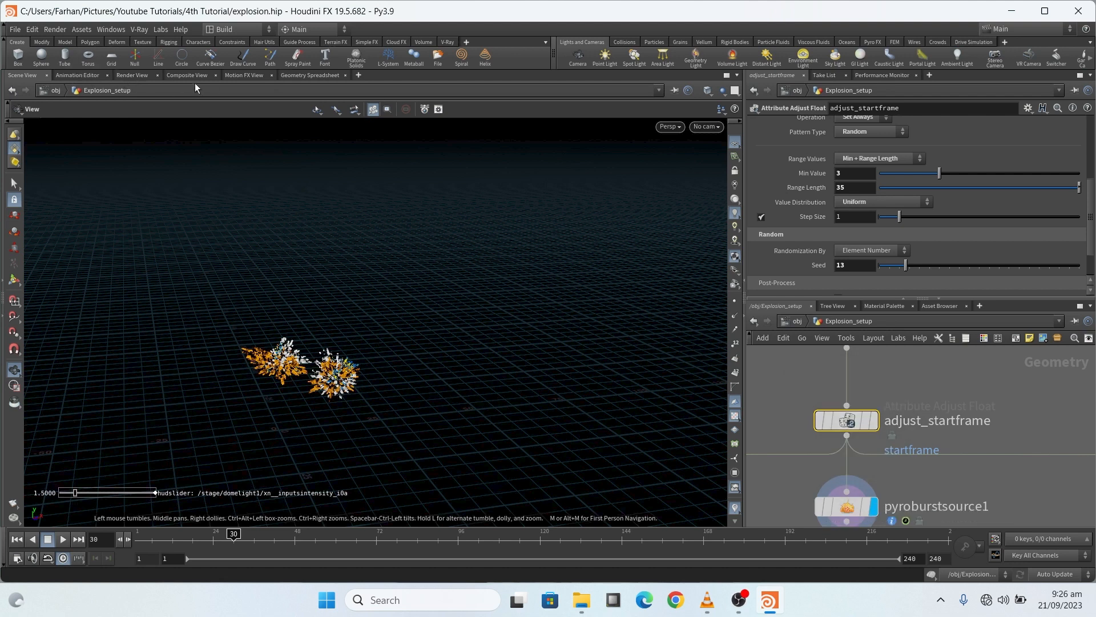
Inspect the startframe values in the Geometry Spreadsheet, try a different Seed on adjust_startframe, undo it and return to the scene view
left_click(317, 75)
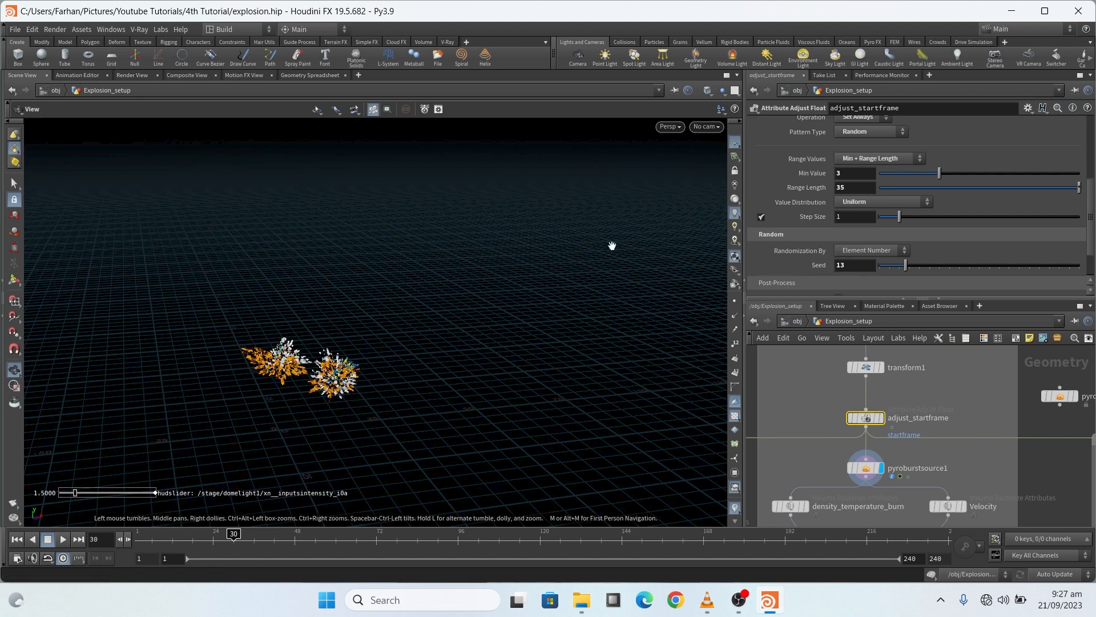
left_click(300, 76)
left_click_drag(906, 265, 918, 265)
key("ctrl+z")
key("ctrl+z")
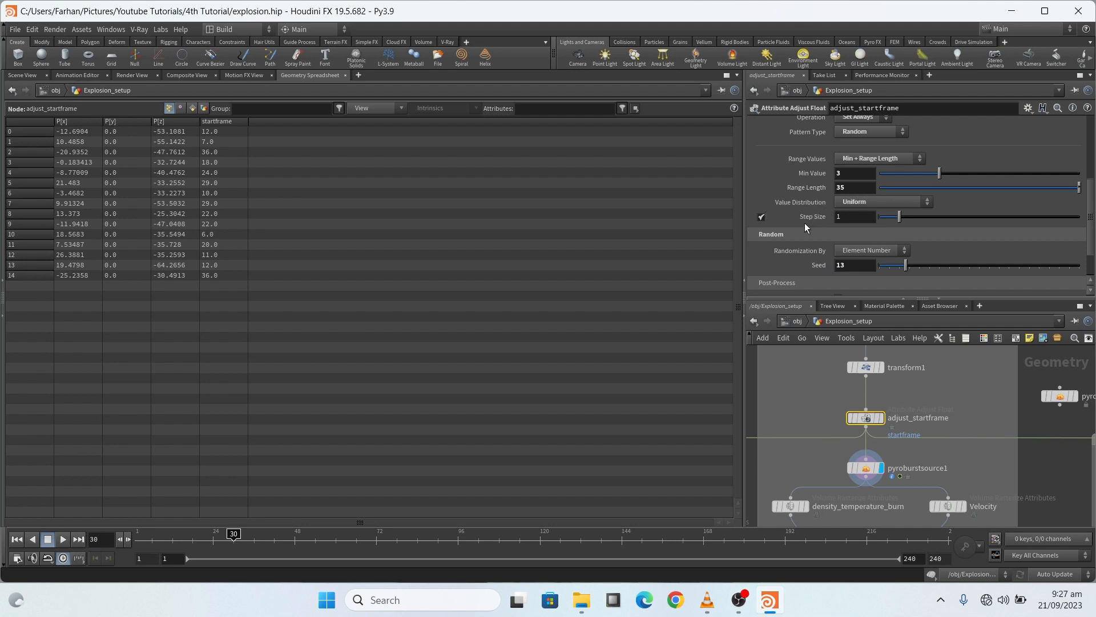
scroll(822, 386, "down", 2)
left_click(24, 76)
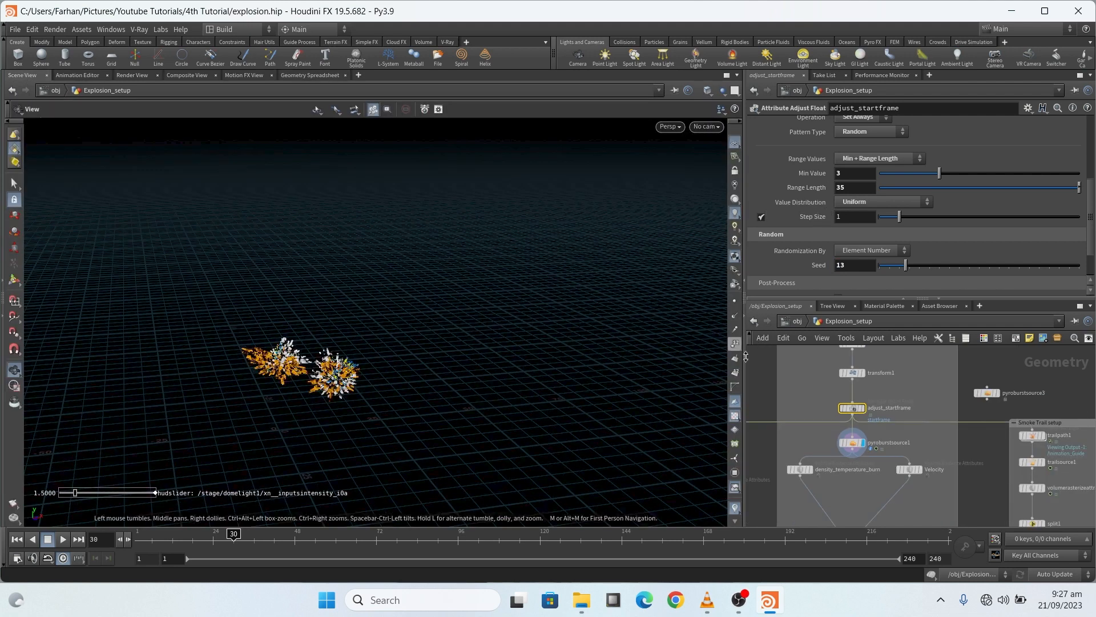
Recheck the adjust_startframe settings, and review the timing and expansion values in the Burst Animation settings of pyroburstsource1
scroll(862, 234, "up", 5)
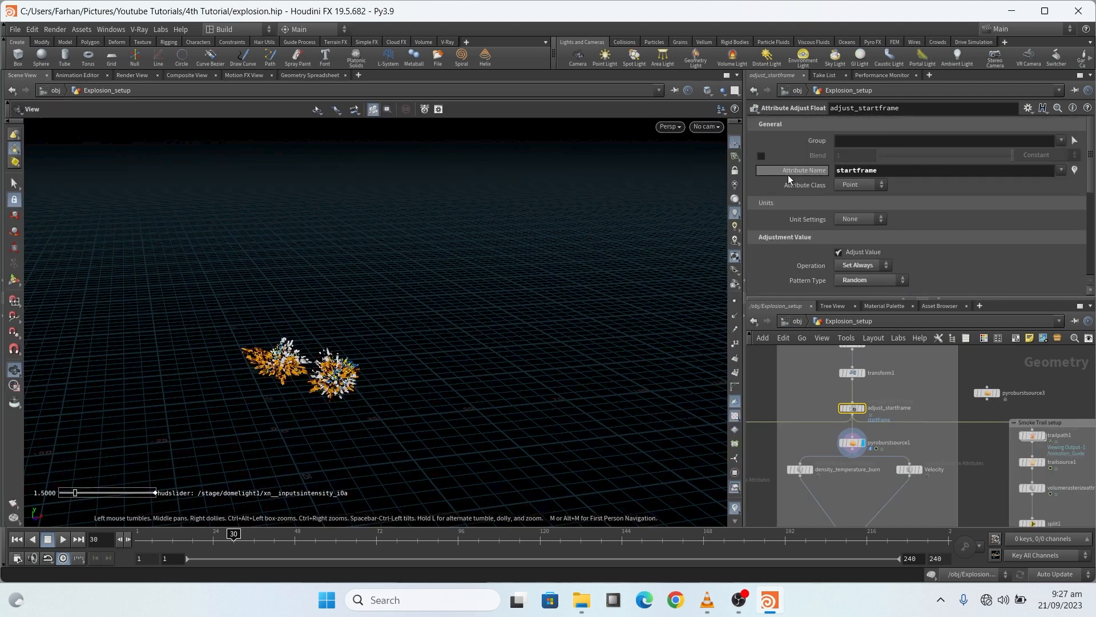
scroll(794, 240, "down", 5)
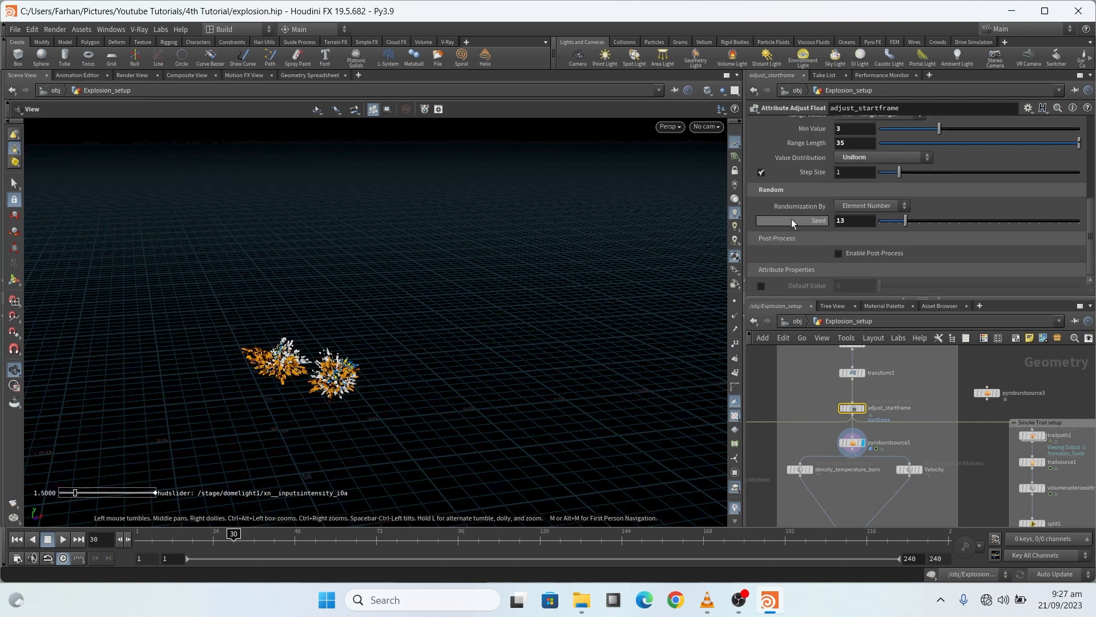
left_click(853, 444)
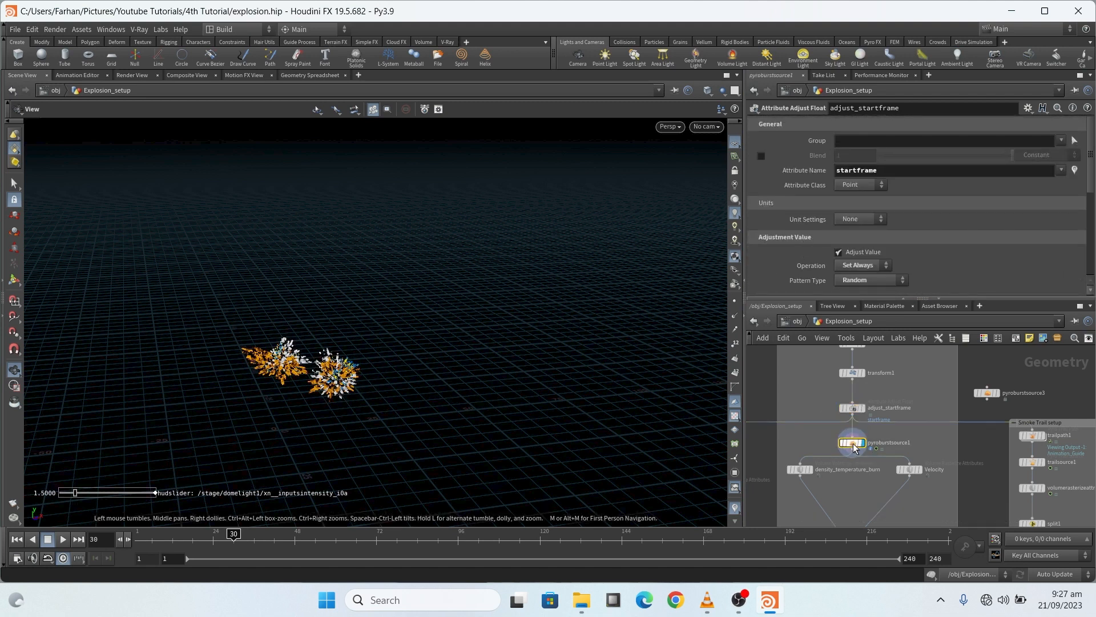
scroll(785, 203, "down", 3)
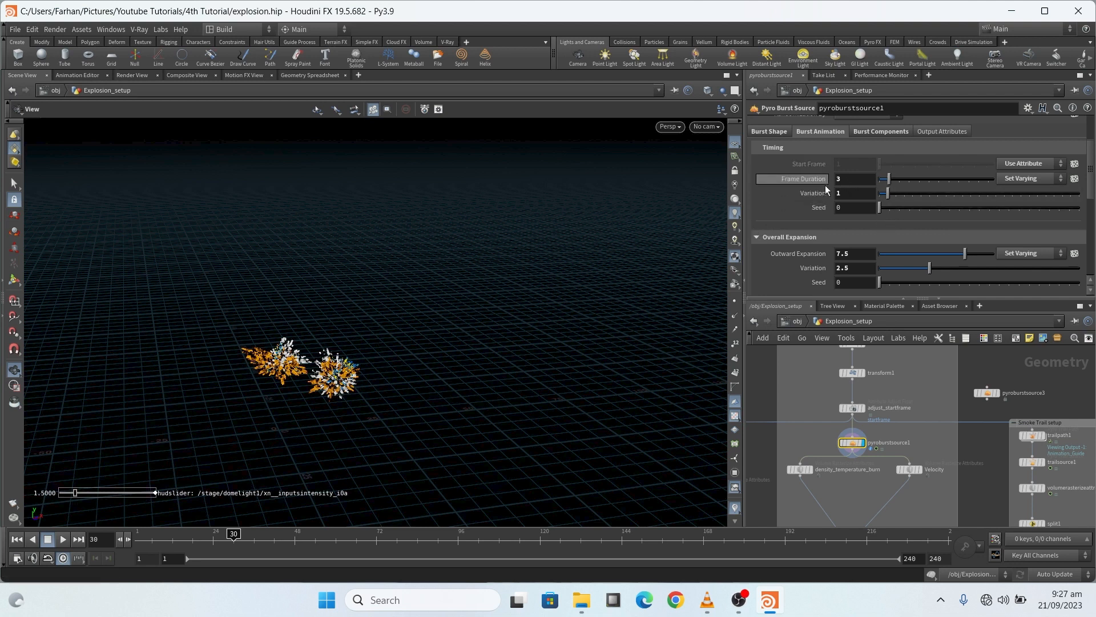
scroll(822, 215, "down", 2)
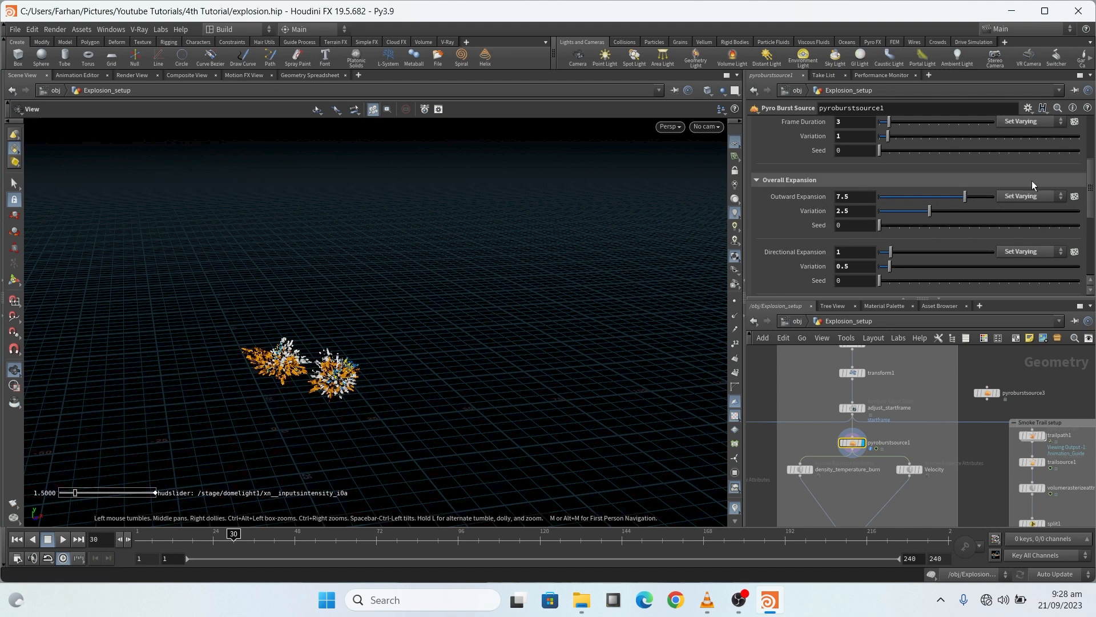
scroll(994, 197, "up", 2)
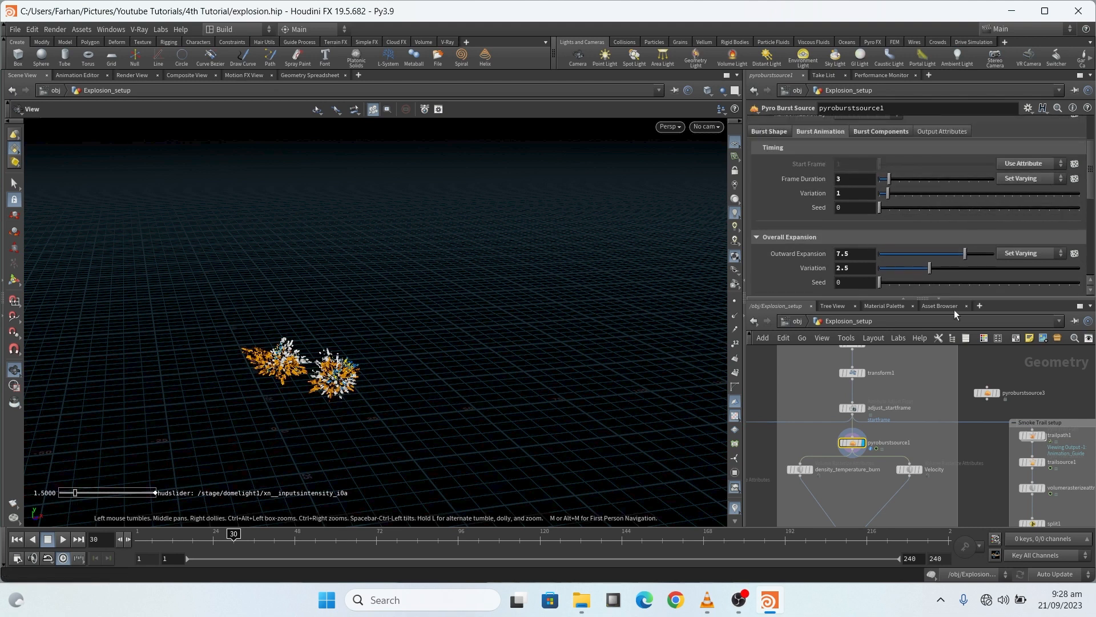
On pyroburstsource3, try the Set Varying mode for Frame Duration and return it to Set Uniform
left_click(988, 394)
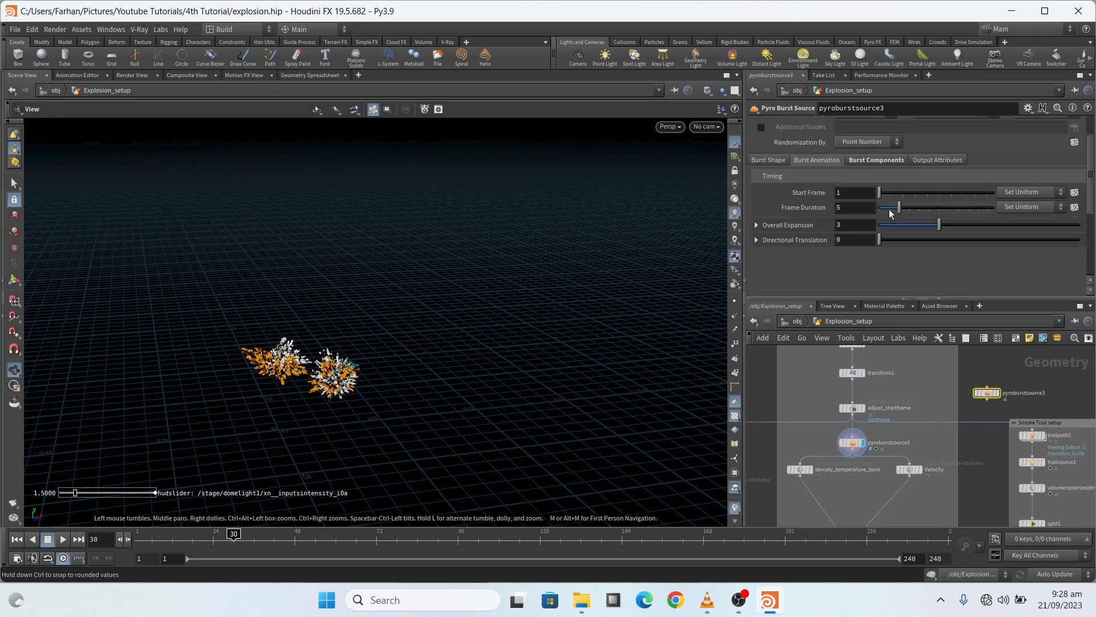
left_click(1030, 207)
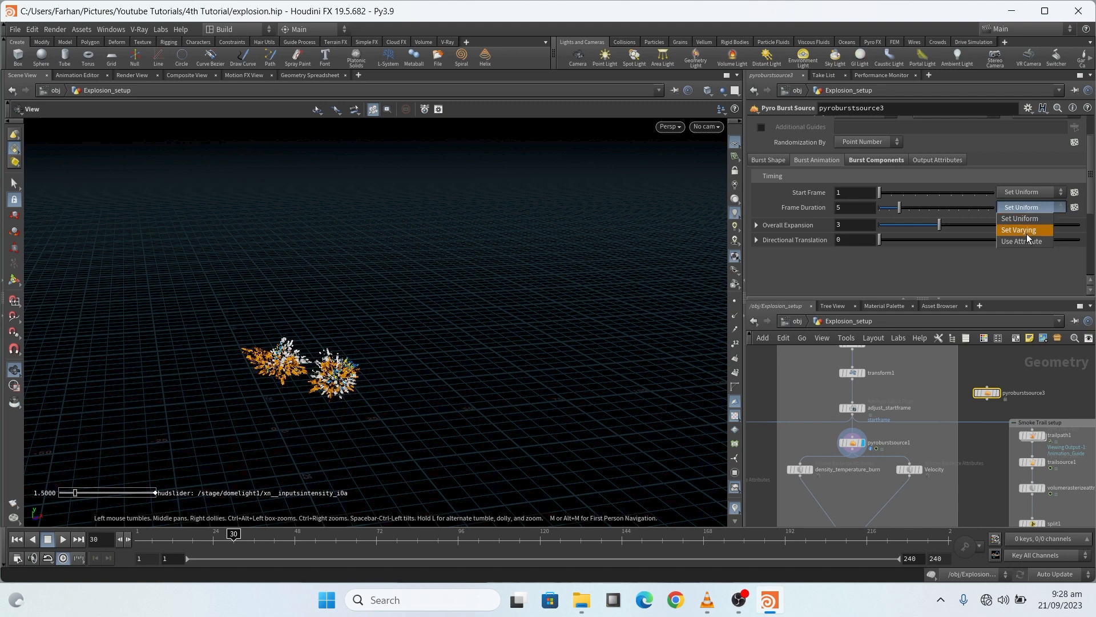
left_click(1027, 234)
left_click(1027, 209)
left_click(1023, 225)
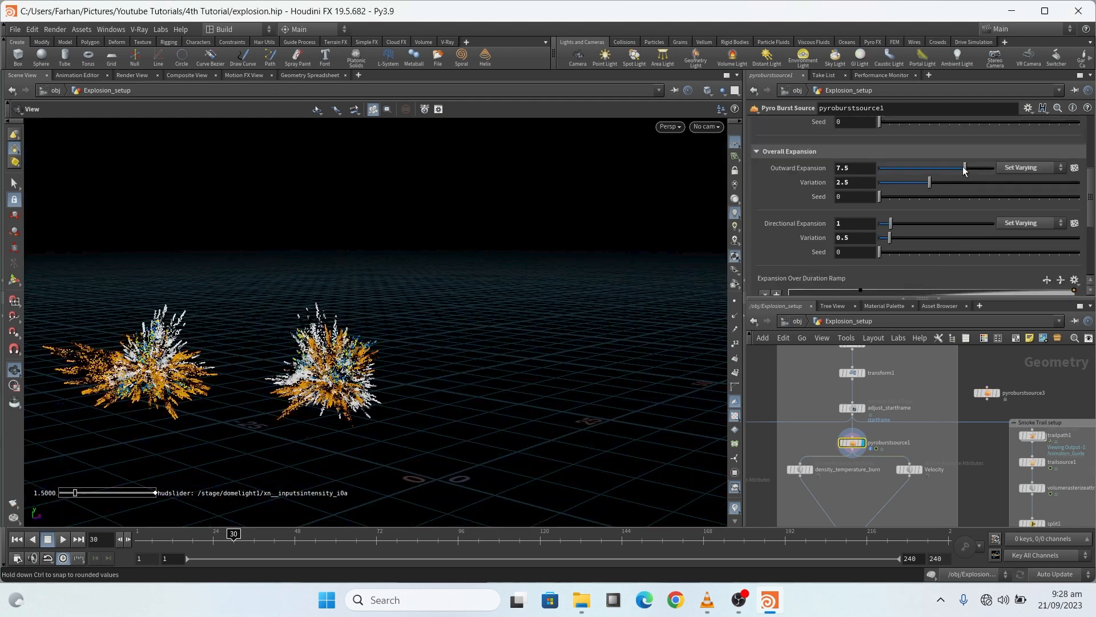
Try an Outward Expansion of 4.3 and a higher Directional Expansion on pyroburstsource1, undoing each change
left_click_drag(964, 168, 929, 168)
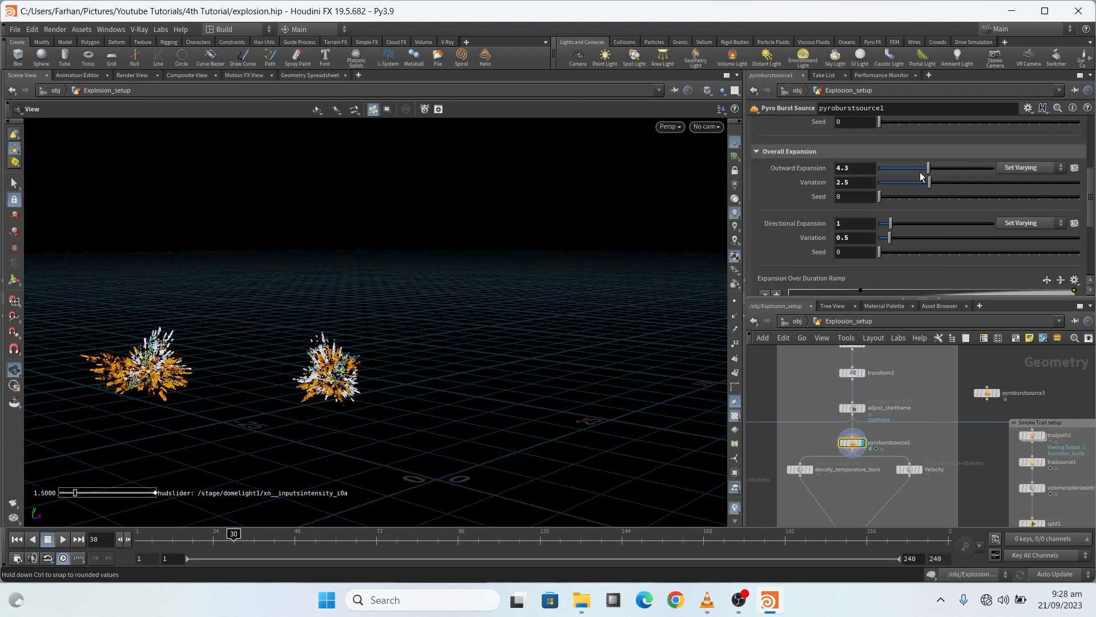
key("ctrl+z")
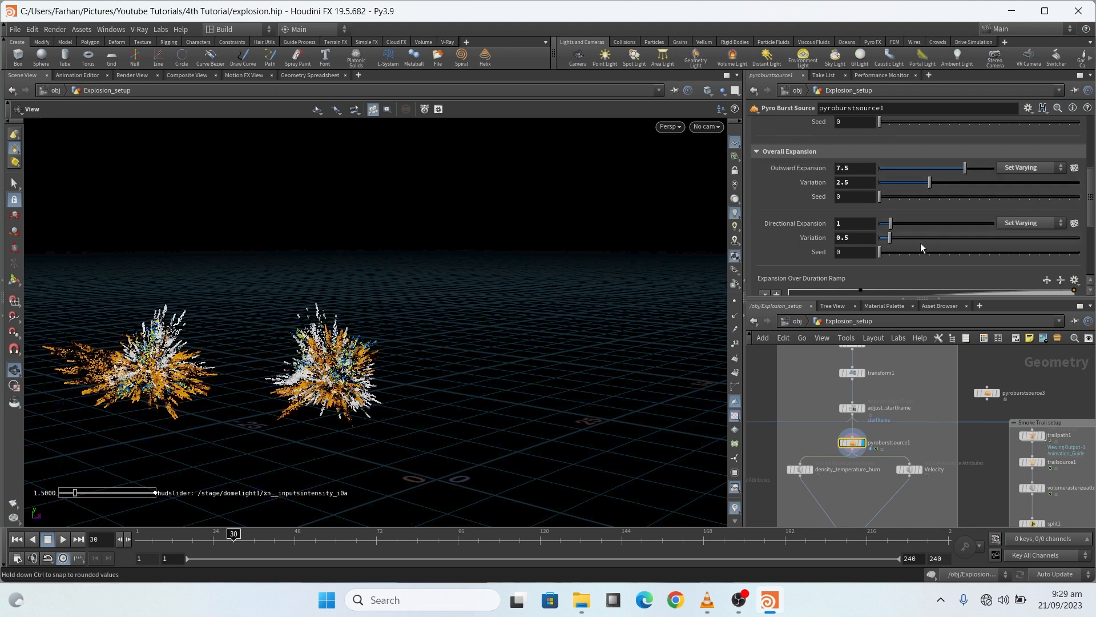
left_click_drag(894, 226, 918, 222)
key("ctrl+z")
Open the Burst Shape settings of pyroburstsource1, try a Shape Offset of 21 and undo it
left_click_drag(1092, 222, 1093, 181)
left_click(768, 173)
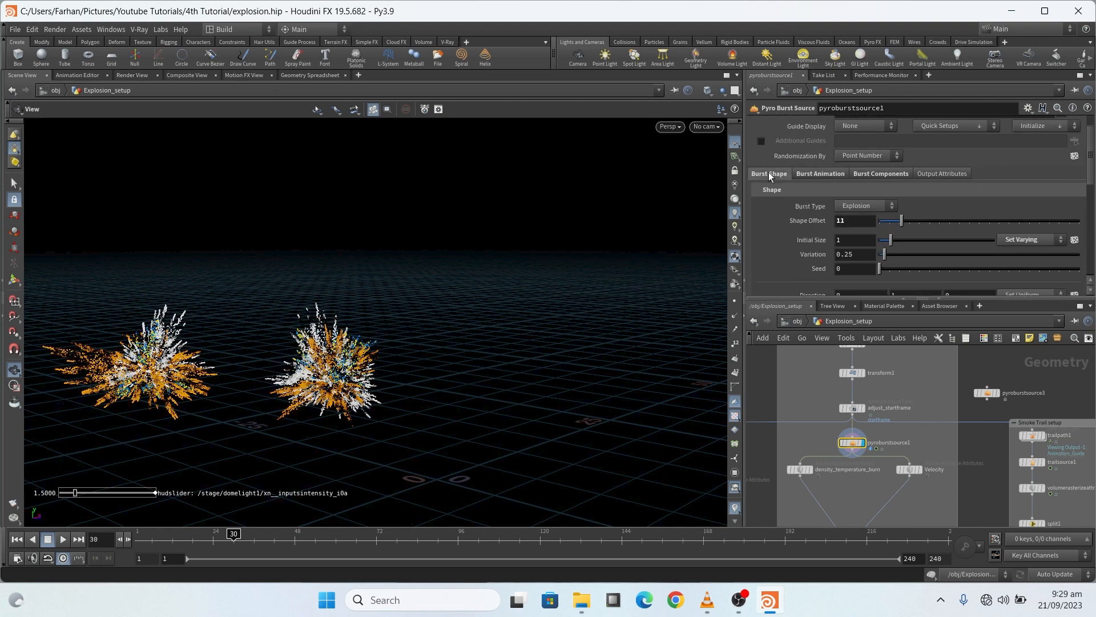
scroll(778, 201, "down", 1)
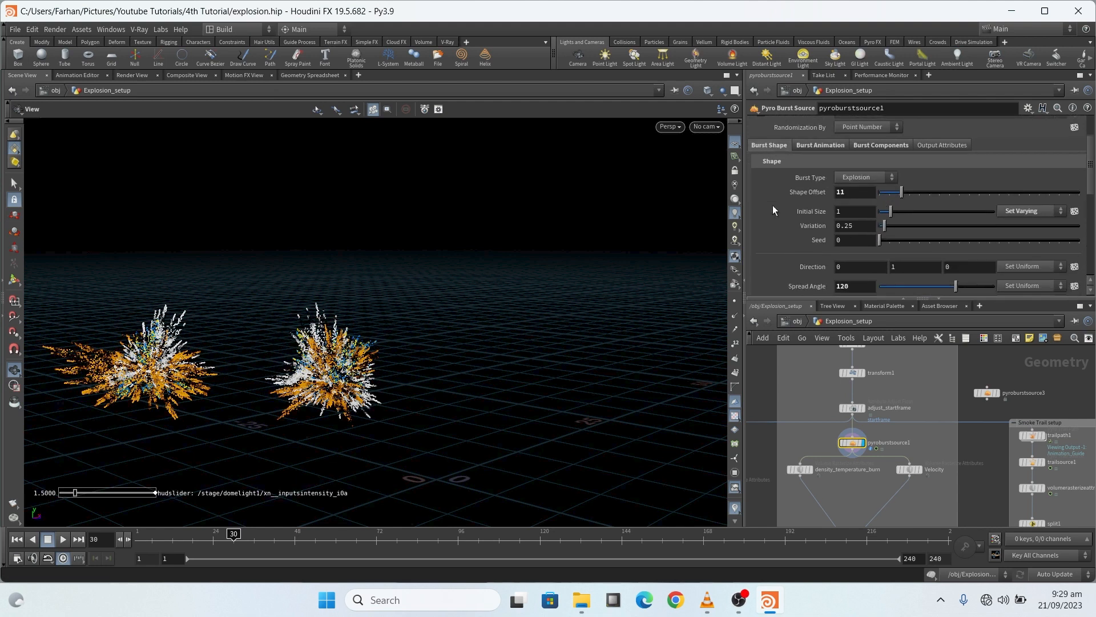
scroll(773, 216, "down", 1)
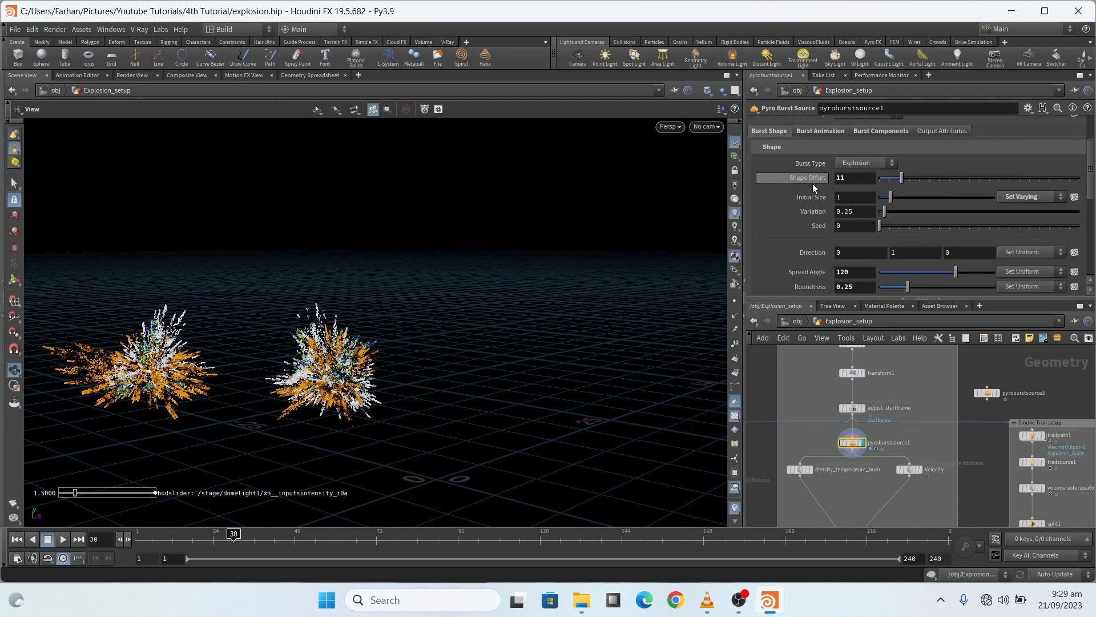
left_click_drag(900, 179, 921, 181)
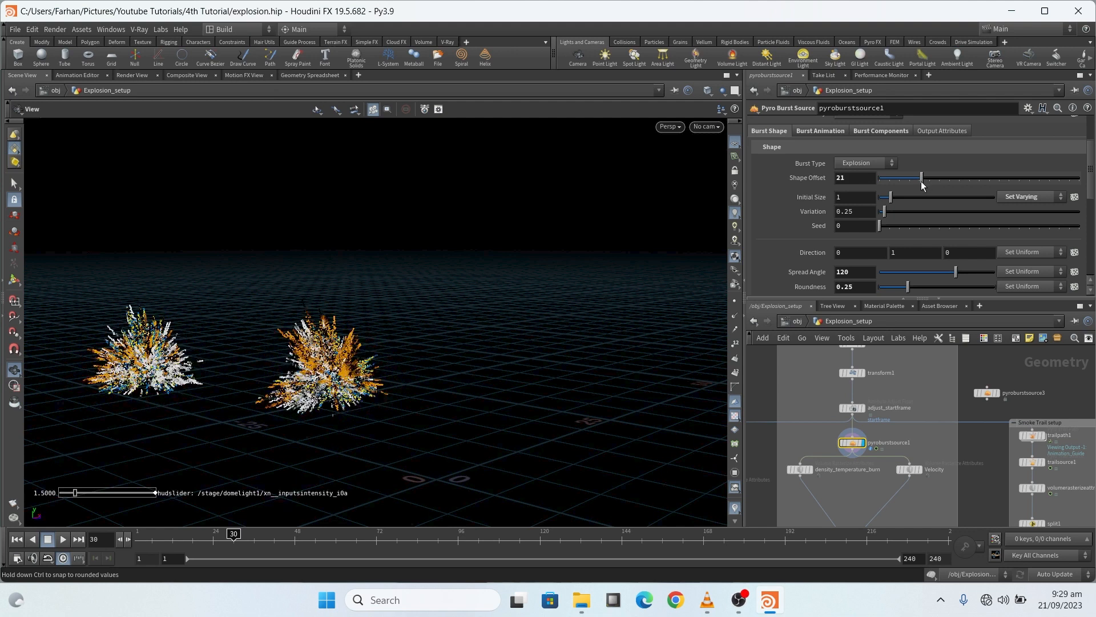
key("ctrl+z")
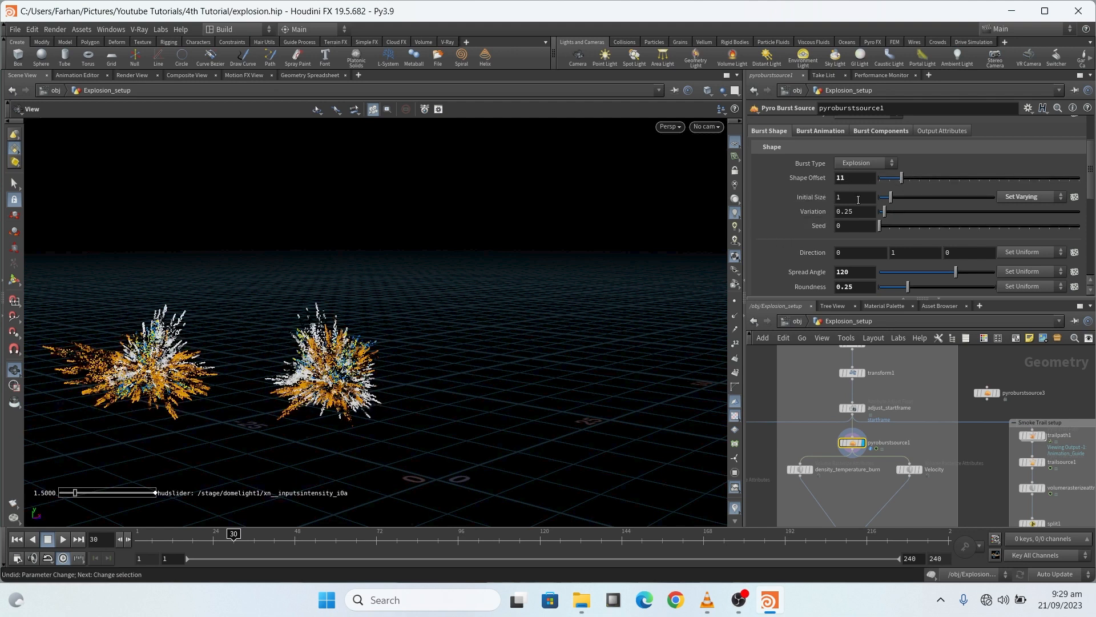
Try an Initial Size of 0.35 on pyroburstsource1, undo it, and review the Trailing settings of the burst shape
mouse_move(892, 197)
left_mouse_down()
mouse_move(916, 196)
mouse_move(883, 197)
left_mouse_up()
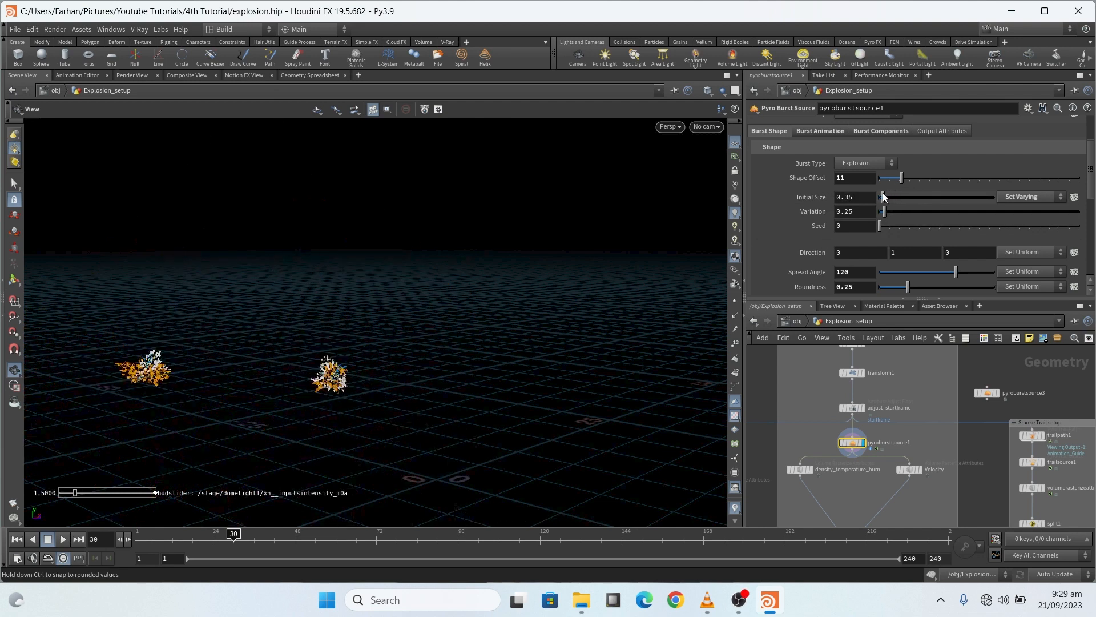
key("ctrl+z")
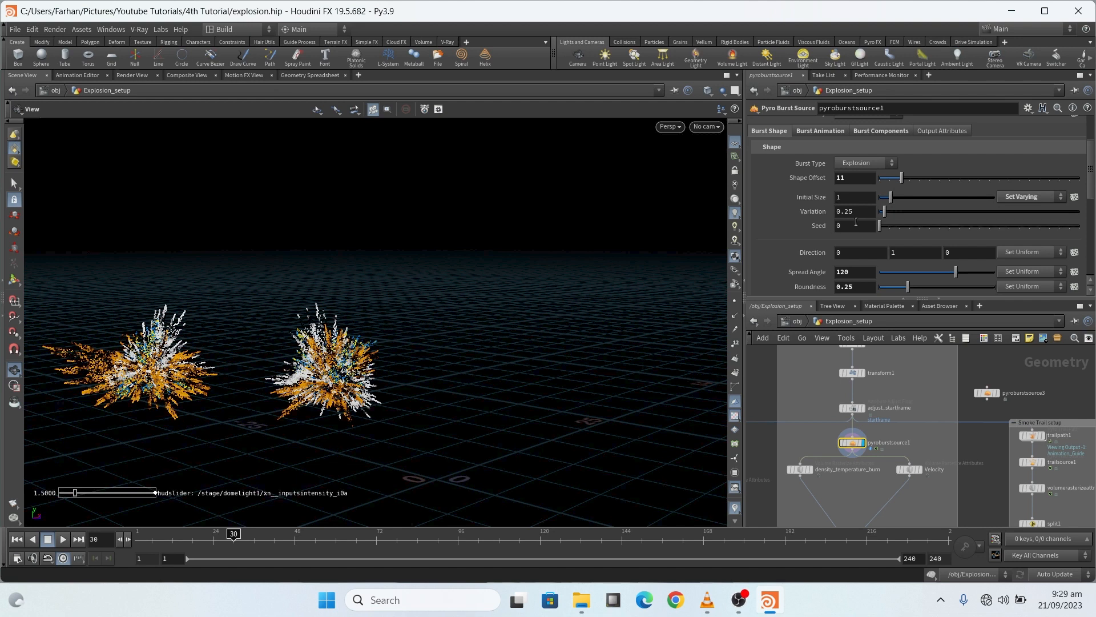
scroll(857, 198, "down", 3)
scroll(848, 200, "down", 3)
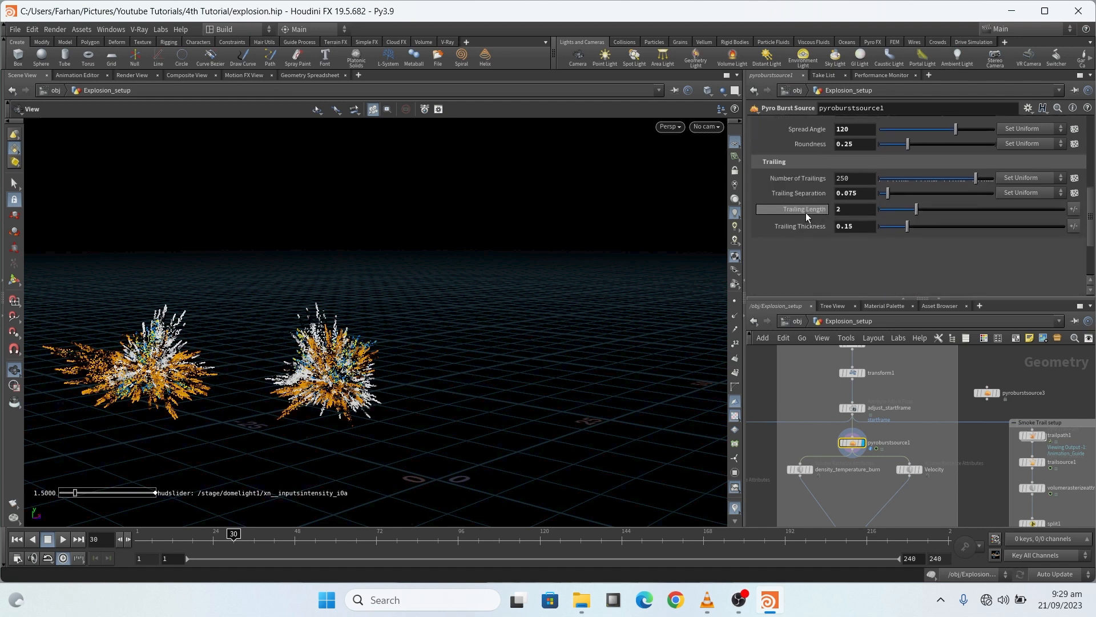
scroll(857, 270, "up", 6)
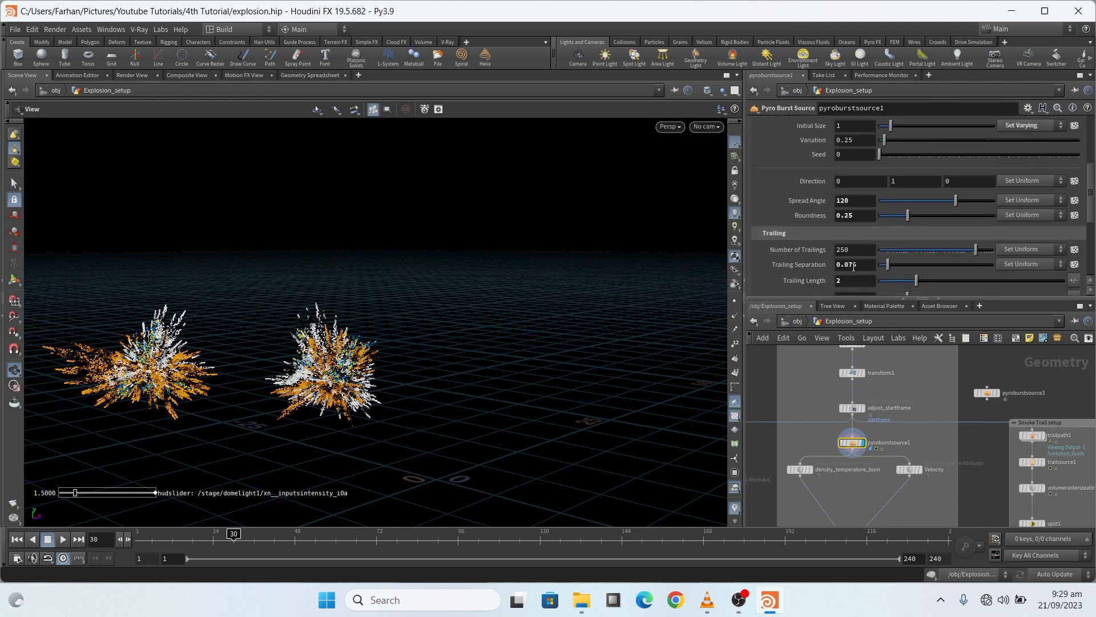
Review the Source Value and Pyro Sources settings in Burst Components of pyroburstsource1, and check its Output Attributes
scroll(770, 200, "down", 6)
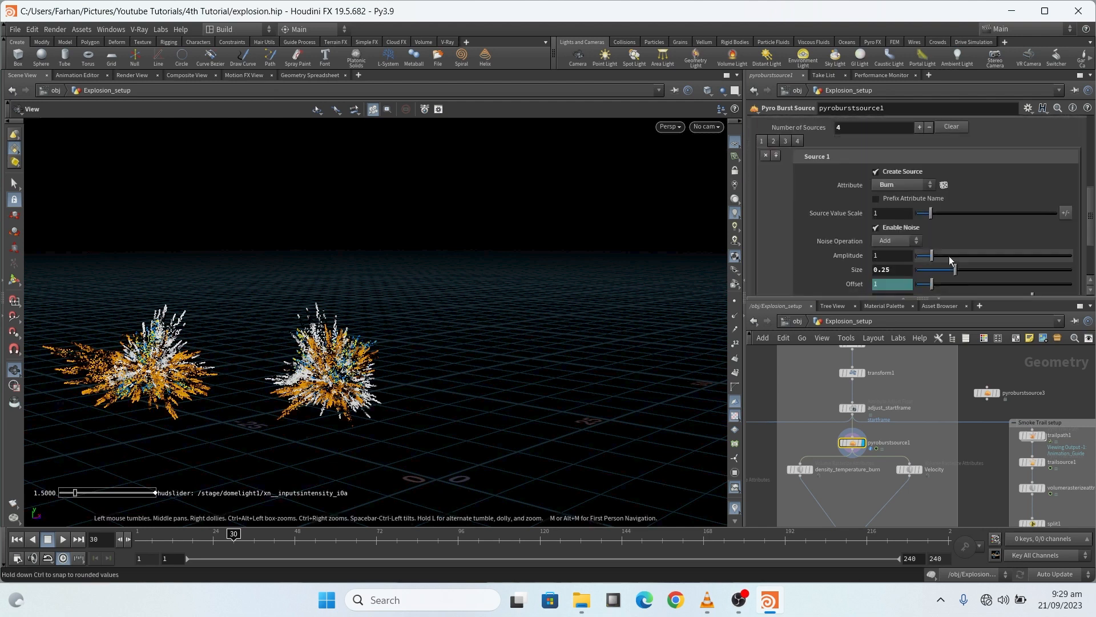
scroll(793, 256, "down", 3)
scroll(798, 257, "up", 9)
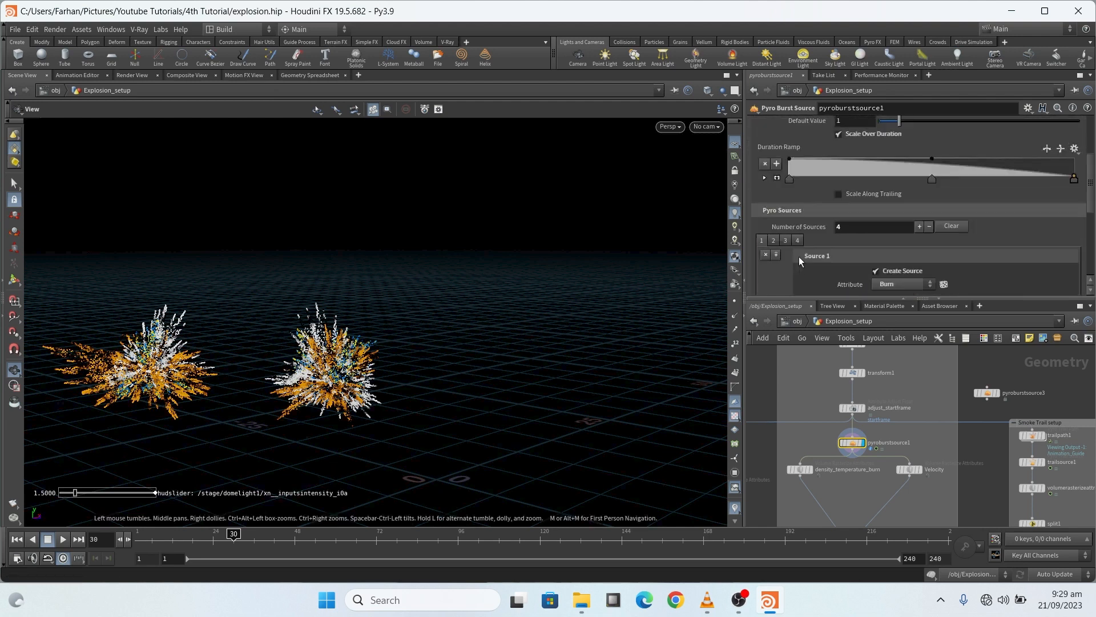
scroll(884, 227, "down", 10)
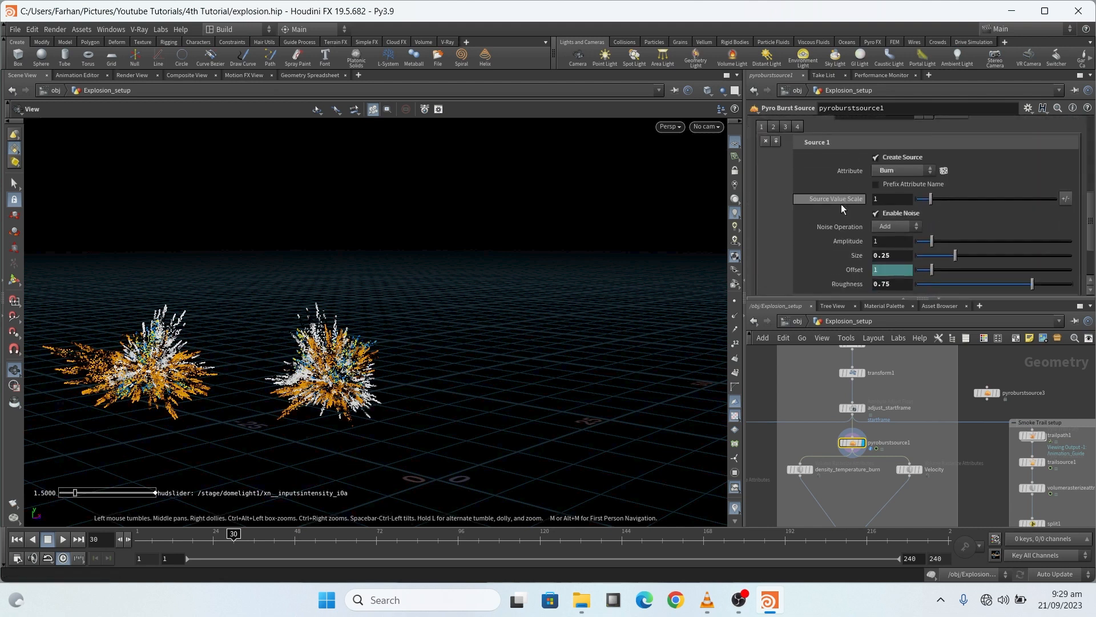
scroll(822, 224, "up", 10)
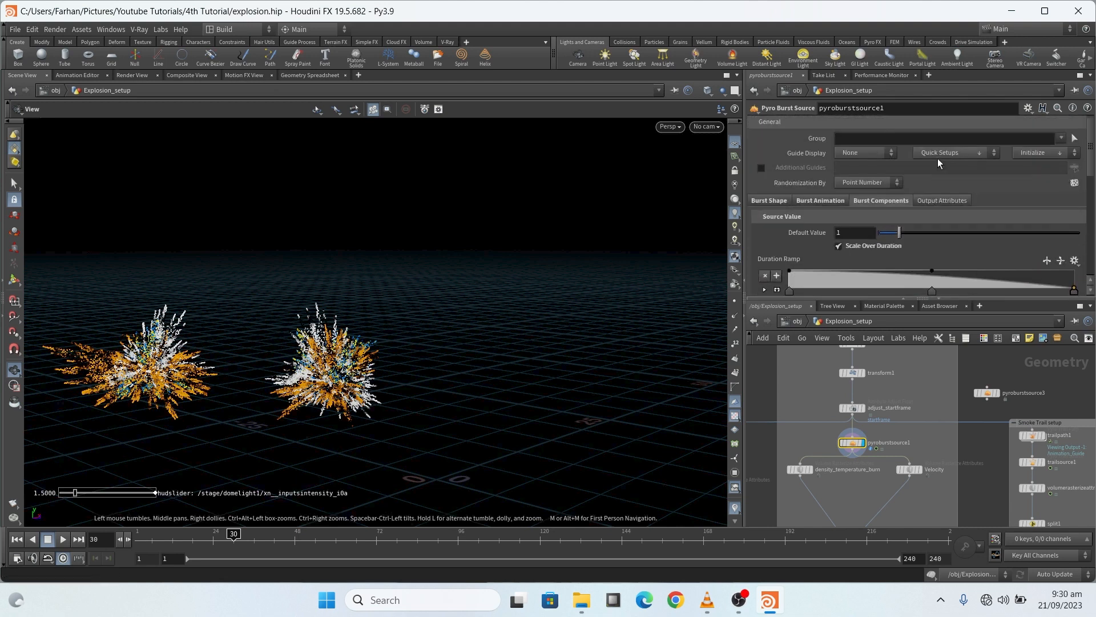
left_click(945, 200)
scroll(866, 409, "up", 2)
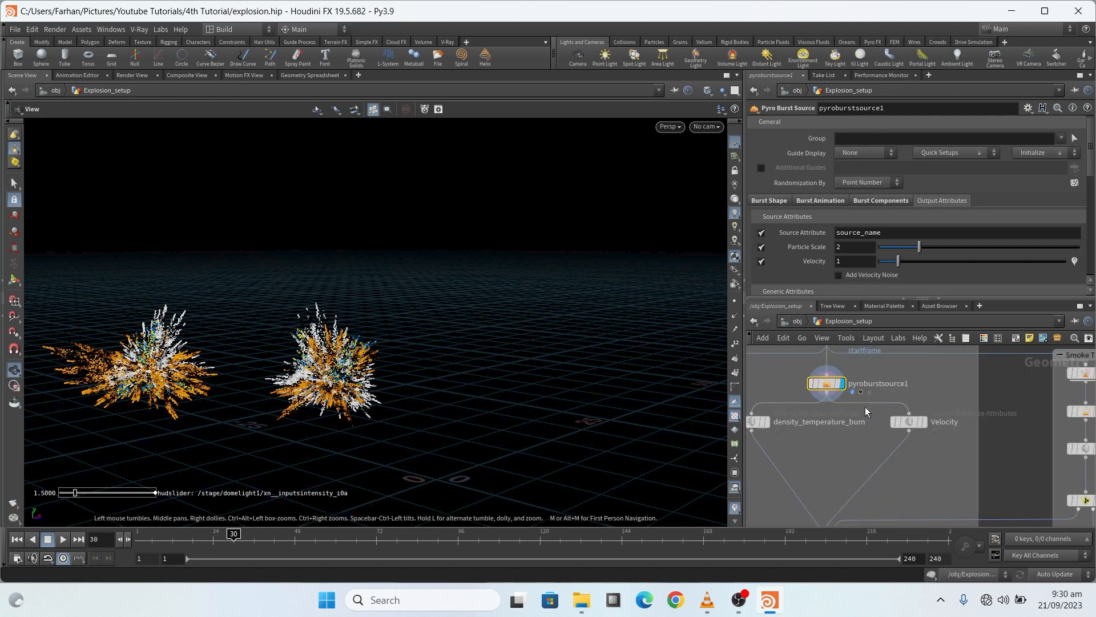
Return to the Burst Components and step through Sources 2, 3 and 4, examining the noise and burst override settings of Source 4
scroll(868, 204, "down", 1)
left_click(879, 186)
scroll(878, 186, "down", 5)
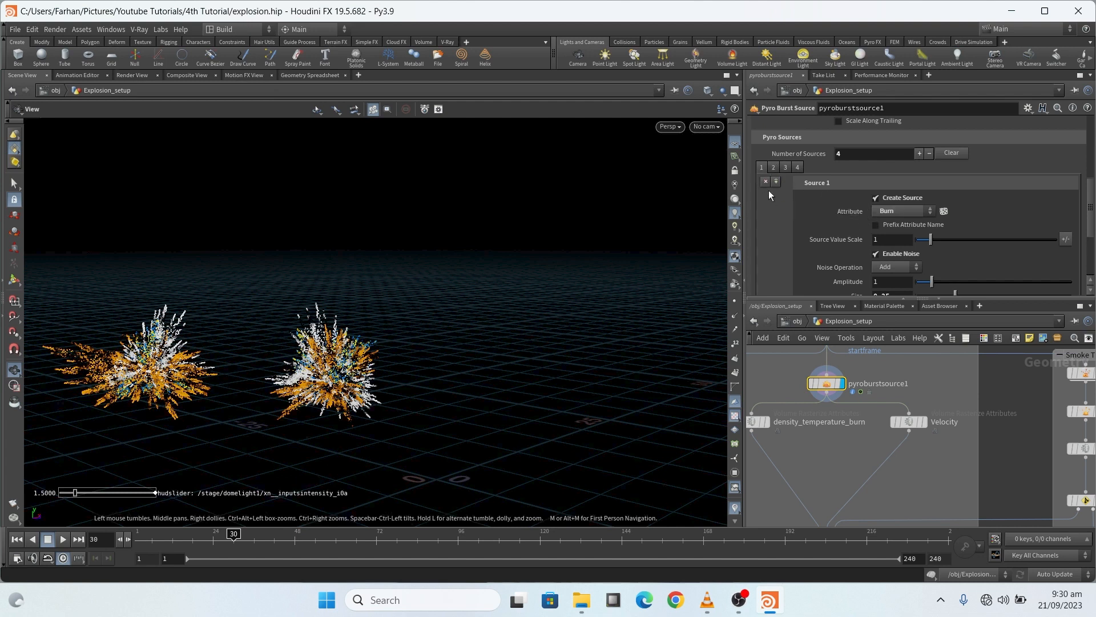
left_click(774, 167)
left_click(792, 168)
left_click(795, 167)
scroll(846, 194, "down", 3)
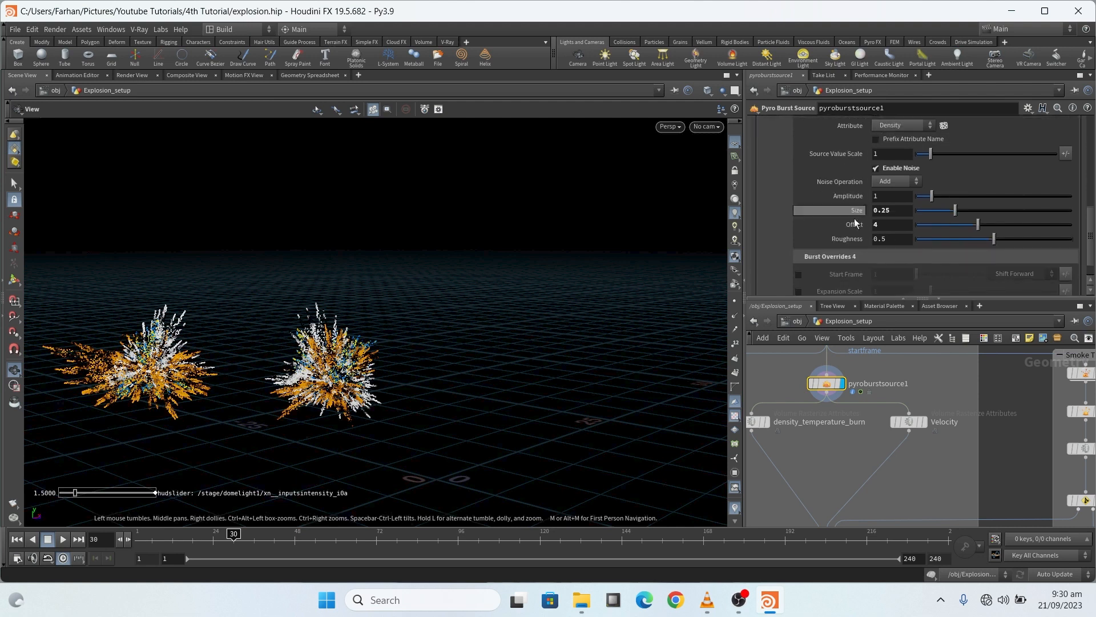
scroll(820, 236, "up", 2)
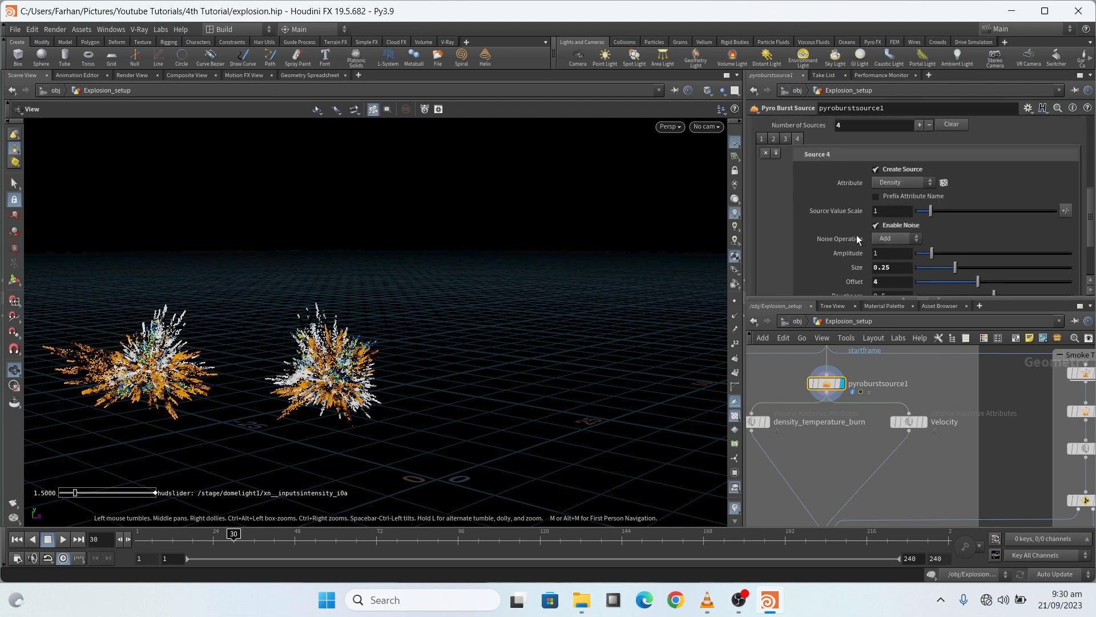
scroll(818, 204, "down", 2)
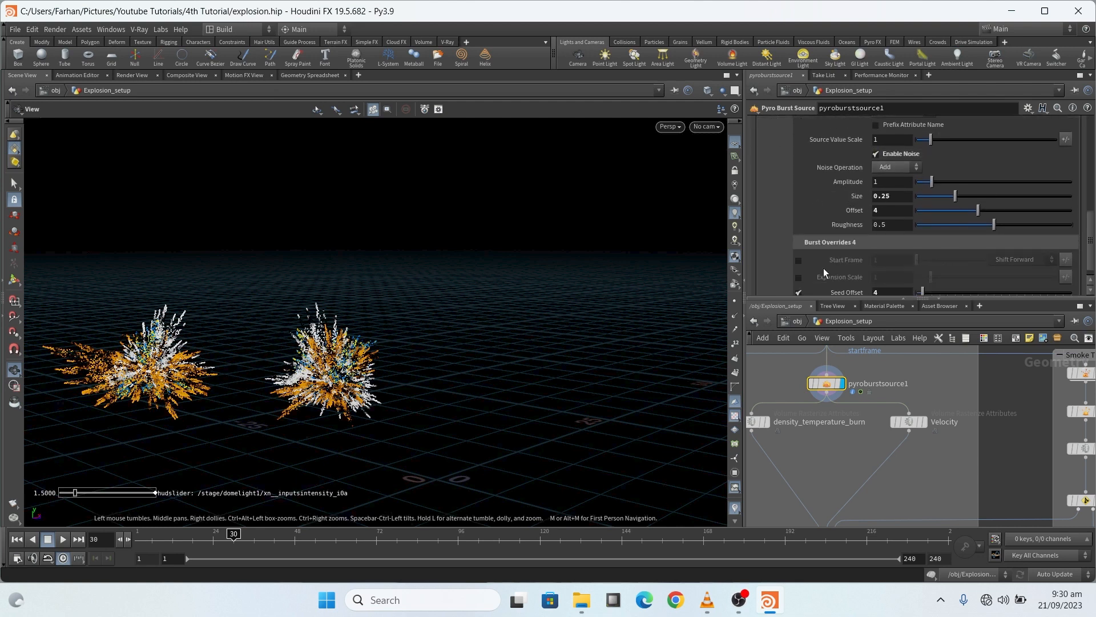
Select the density_temperature_burn node and examine the Attributes it rasterizes
scroll(841, 417, "up", 8)
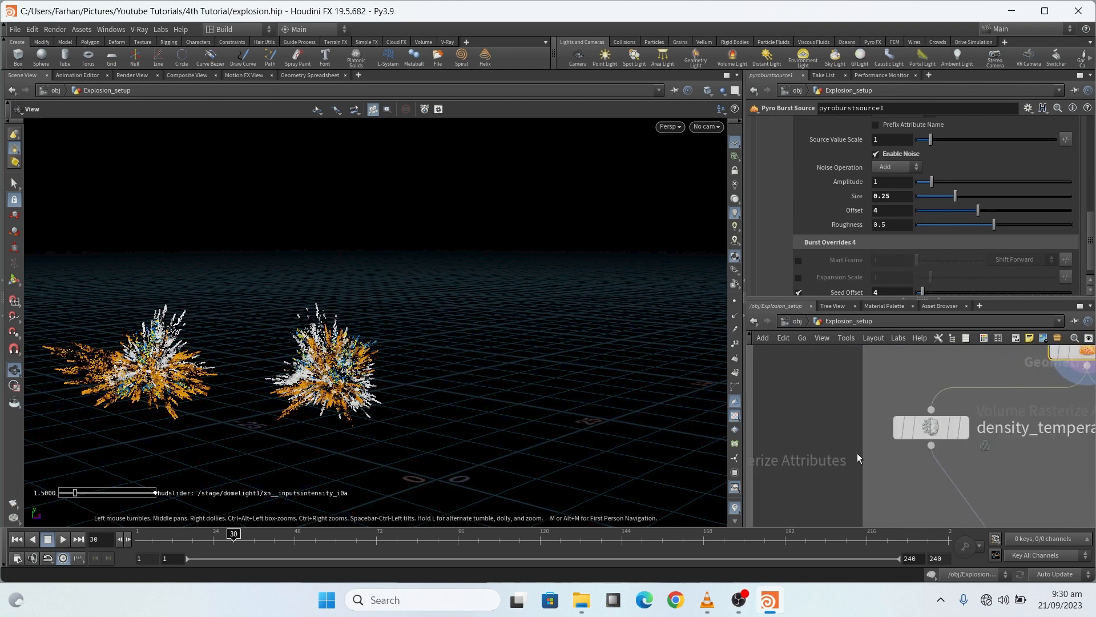
left_click(915, 430)
scroll(916, 430, "down", 4)
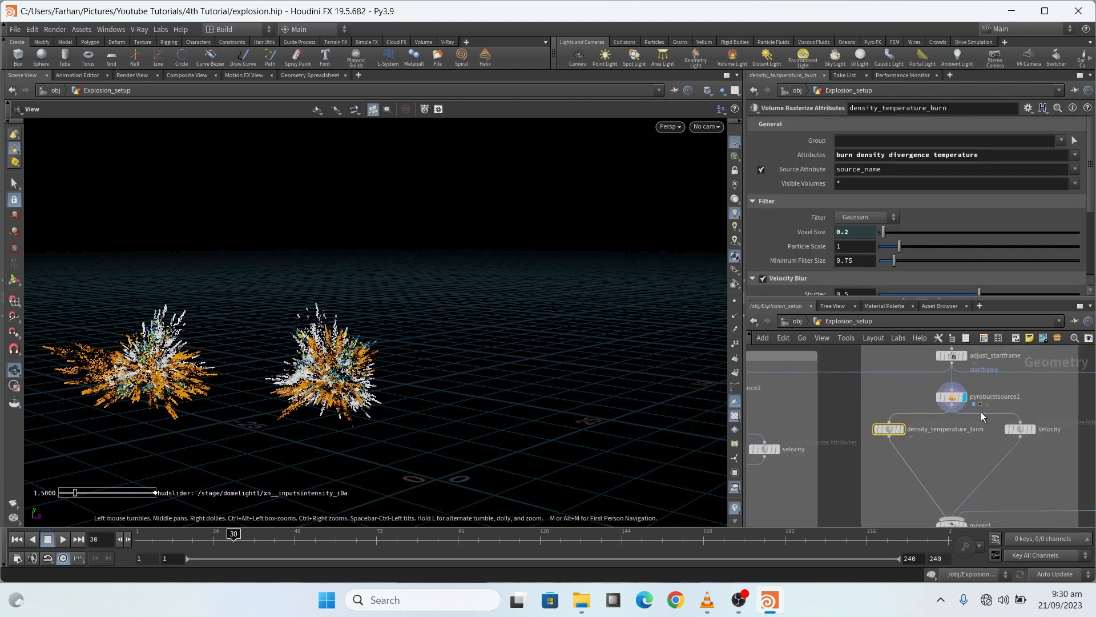
scroll(917, 431, "up", 1)
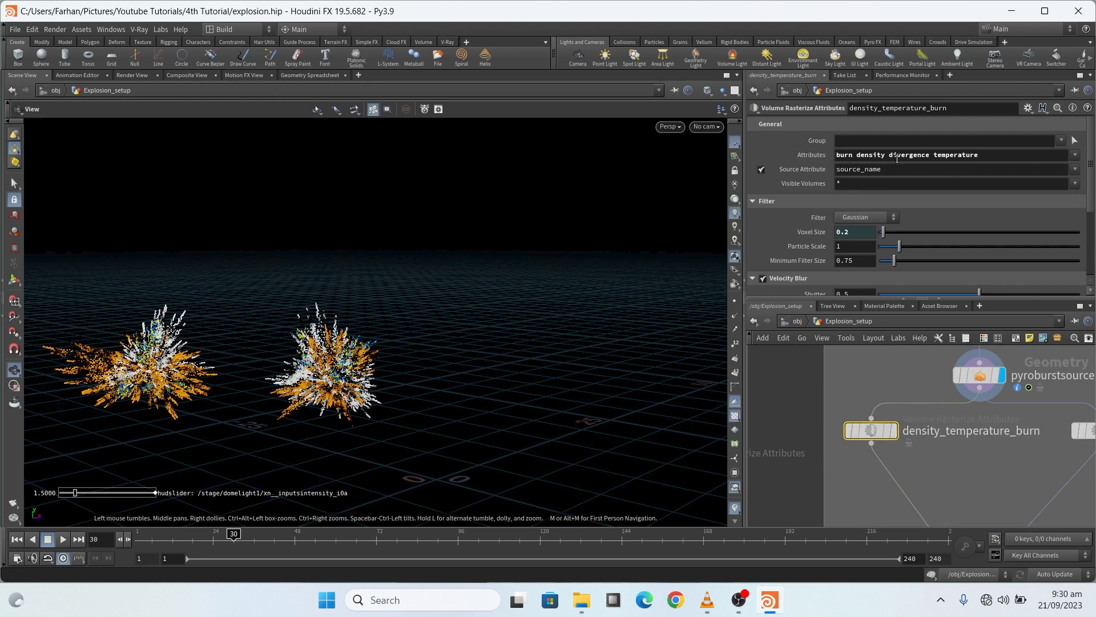
left_click(1004, 155)
scroll(875, 361, "down", 3)
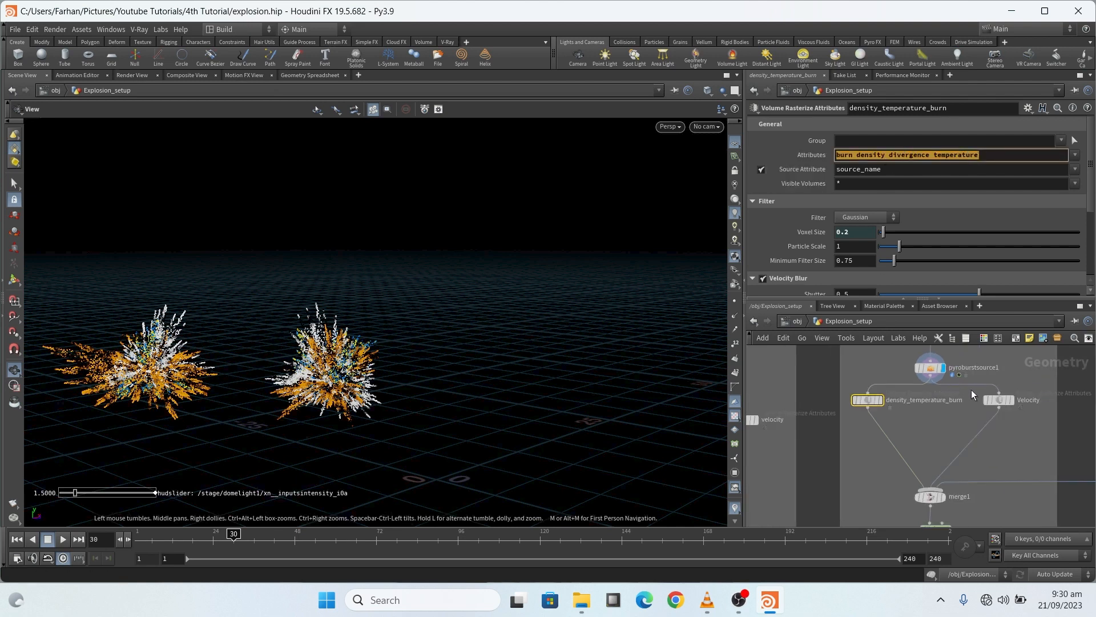
Inspect the rasterized attribute of the Velocity node, and reselect density_temperature_burn for comparison
scroll(1006, 399, "up", 4)
left_click(995, 399)
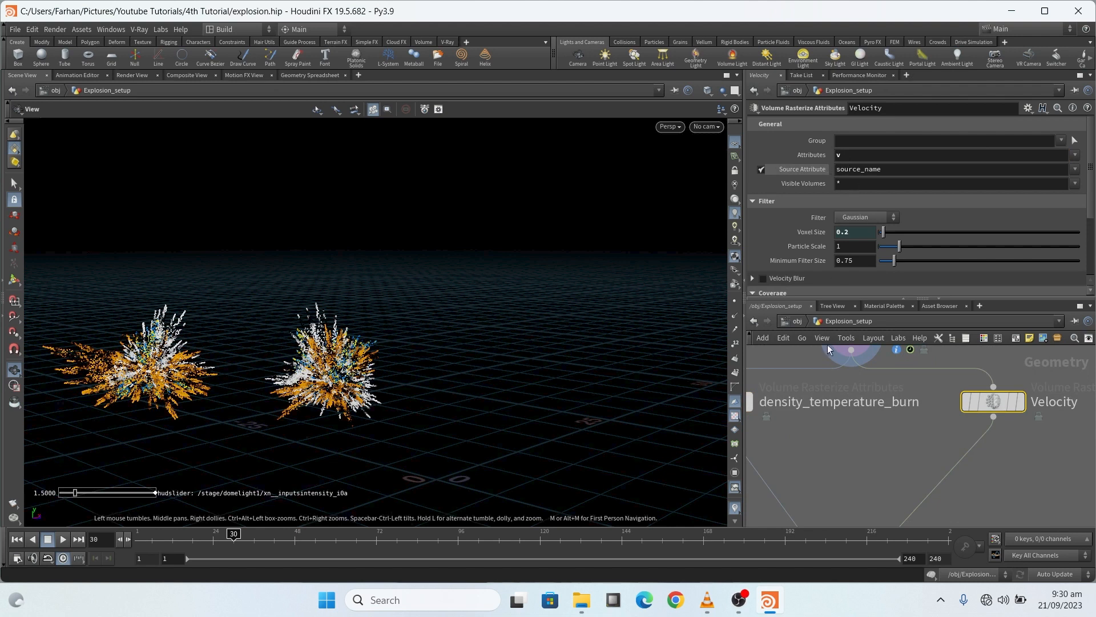
scroll(857, 372, "down", 3)
scroll(870, 402, "up", 2)
left_click(806, 405)
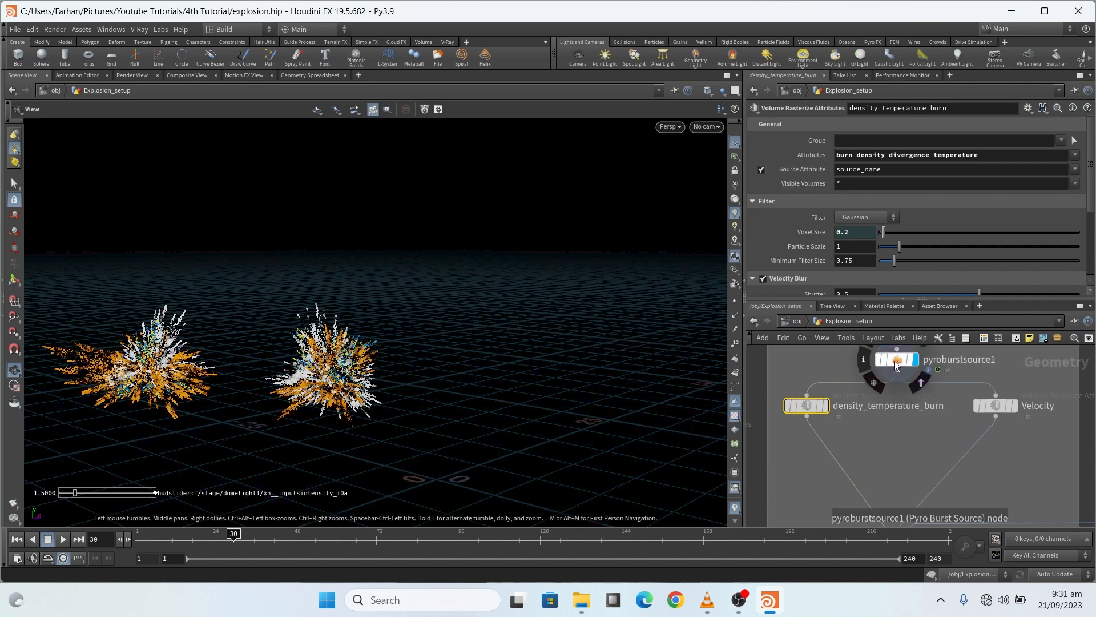
Display merge1 in the viewport and orbit around the combined source volumes
scroll(848, 338, "down", 3)
scroll(879, 471, "up", 5)
scroll(907, 462, "down", 3)
scroll(880, 440, "up", 4)
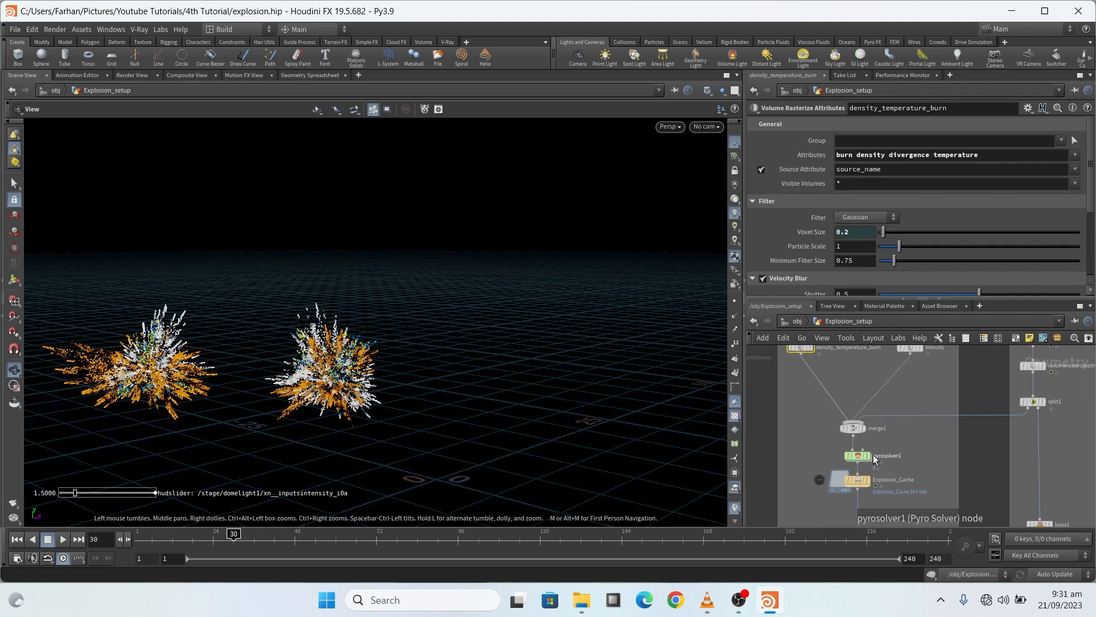
mouse_move(884, 405)
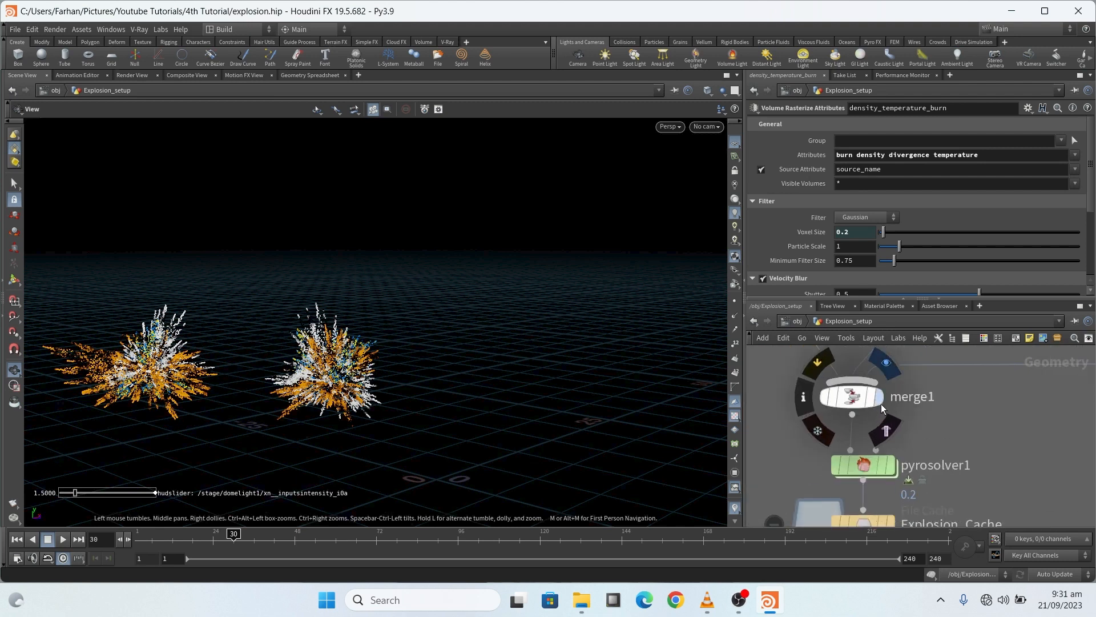
left_click(848, 398)
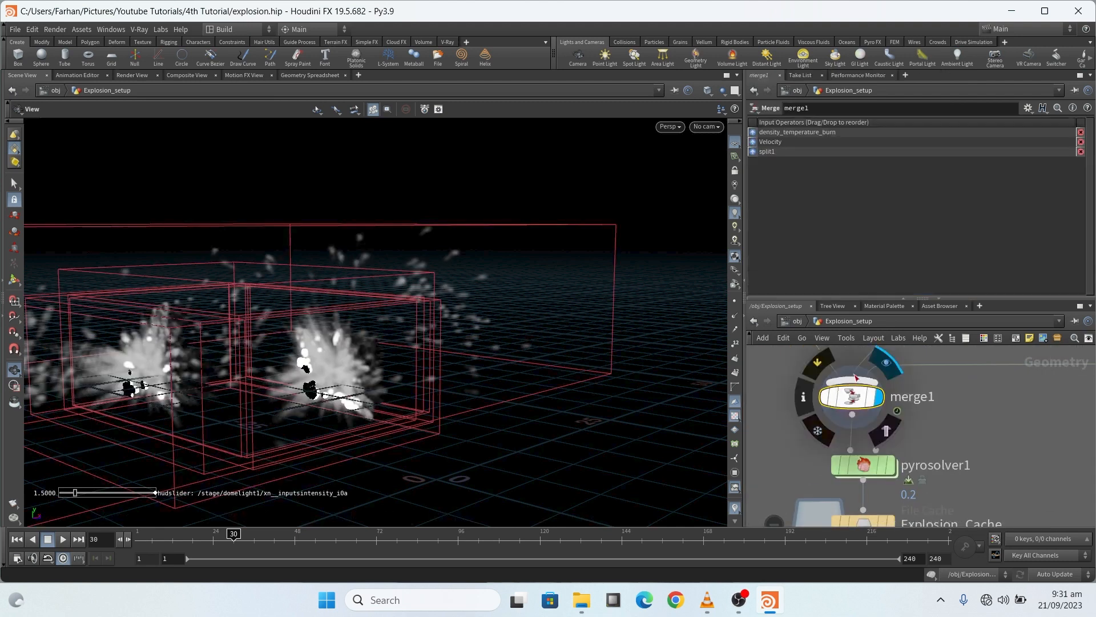
scroll(851, 399, "down", 4)
left_click_drag(322, 325, 171, 354)
scroll(904, 376, "up", 3)
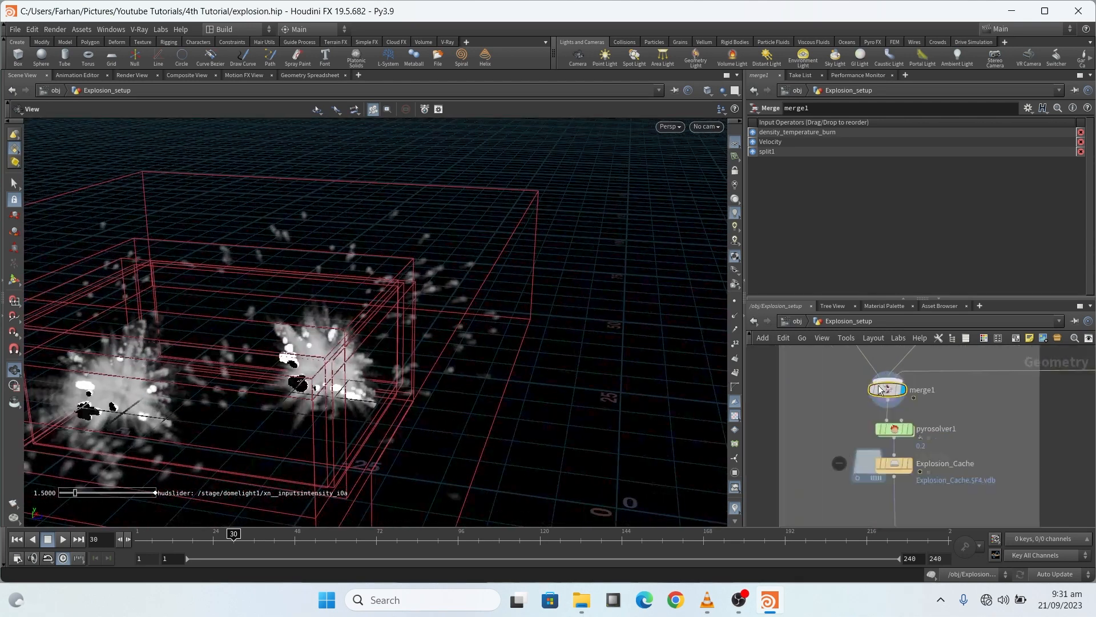
Select pyrosolver1 and review the General and Simulation values in its Setup settings
left_click(900, 439)
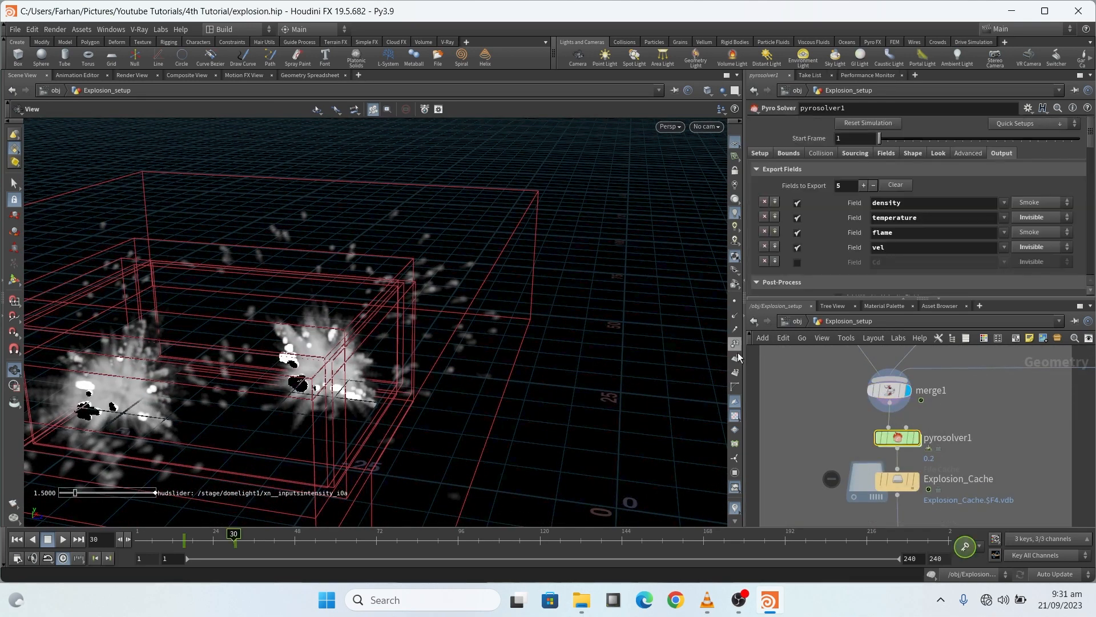
left_click(762, 154)
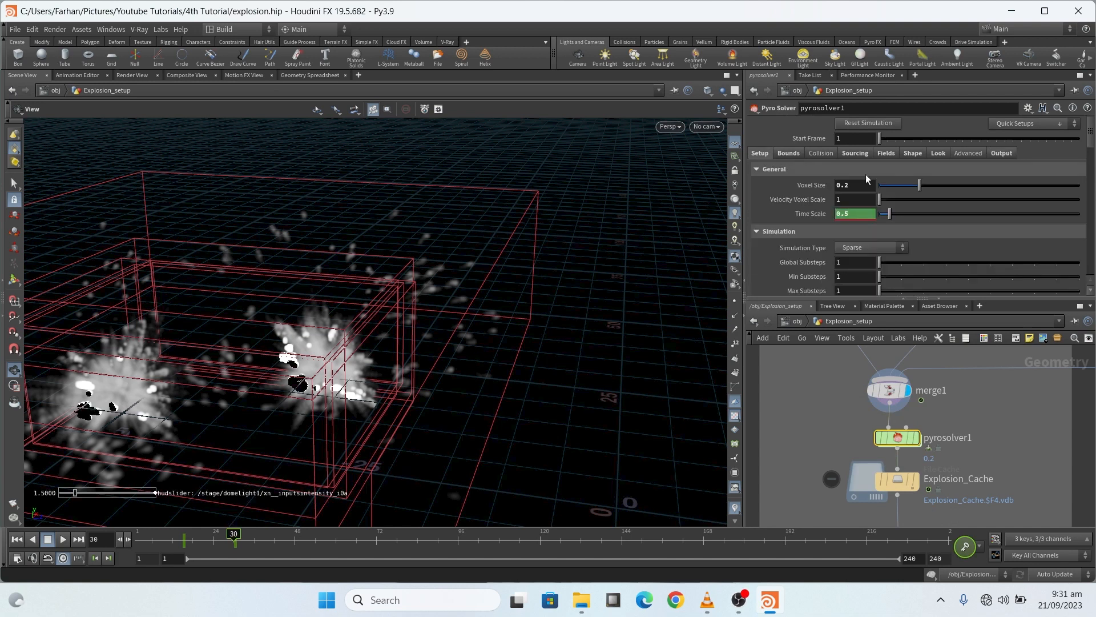
scroll(777, 183, "down", 2)
scroll(778, 184, "up", 1)
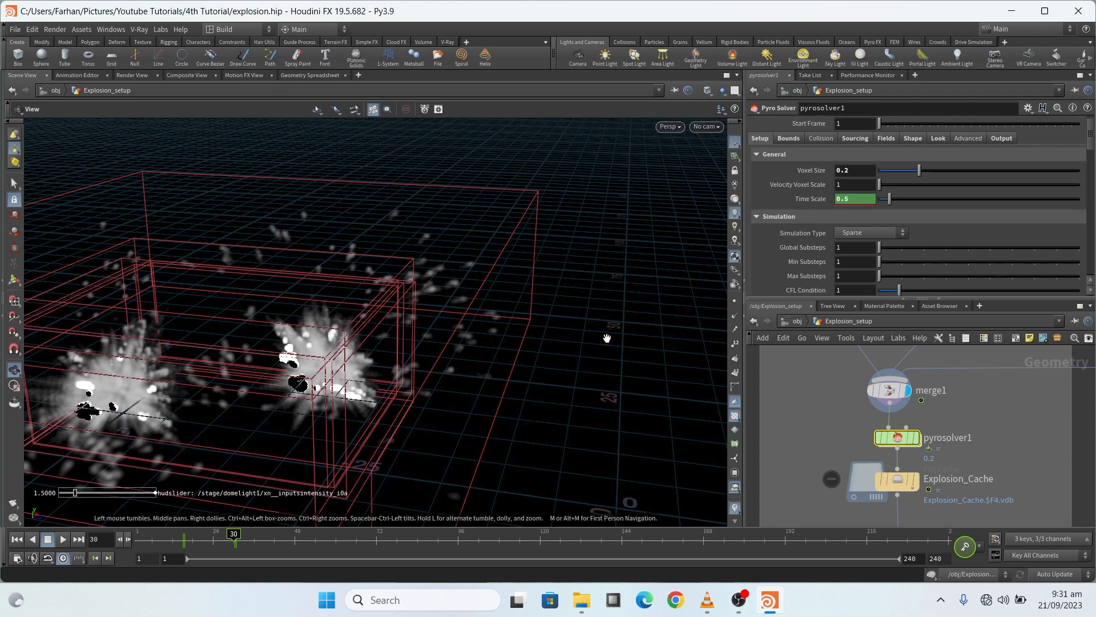
Scrub the timeline back to about frame 15 and forward to frame 27 to check the animated Time Scale
left_click_drag(226, 536, 202, 536)
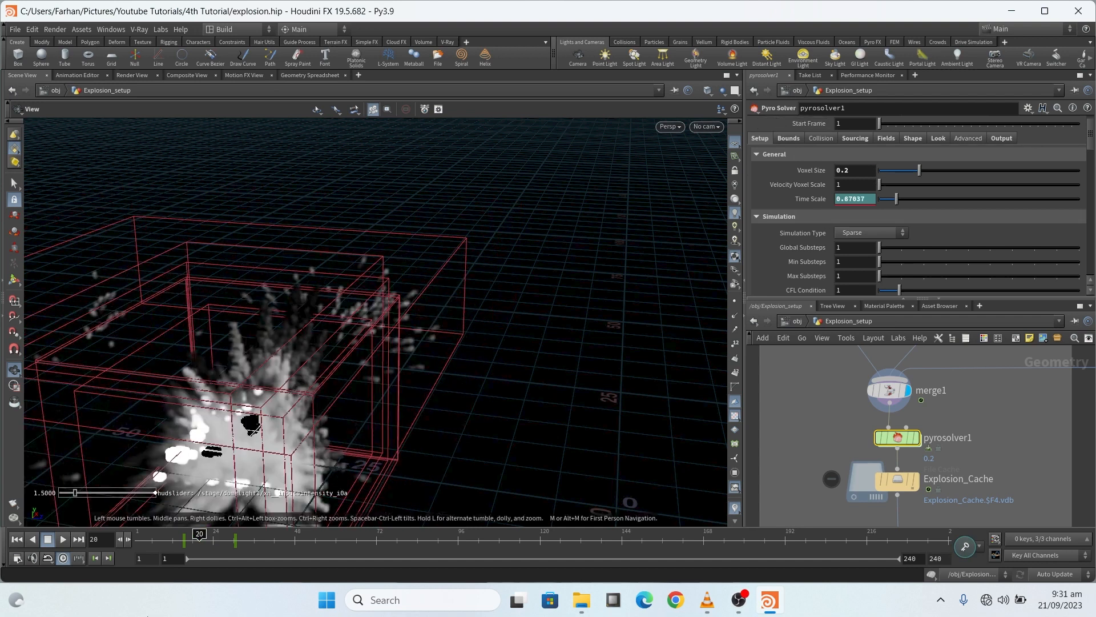
left_click_drag(196, 535, 186, 533)
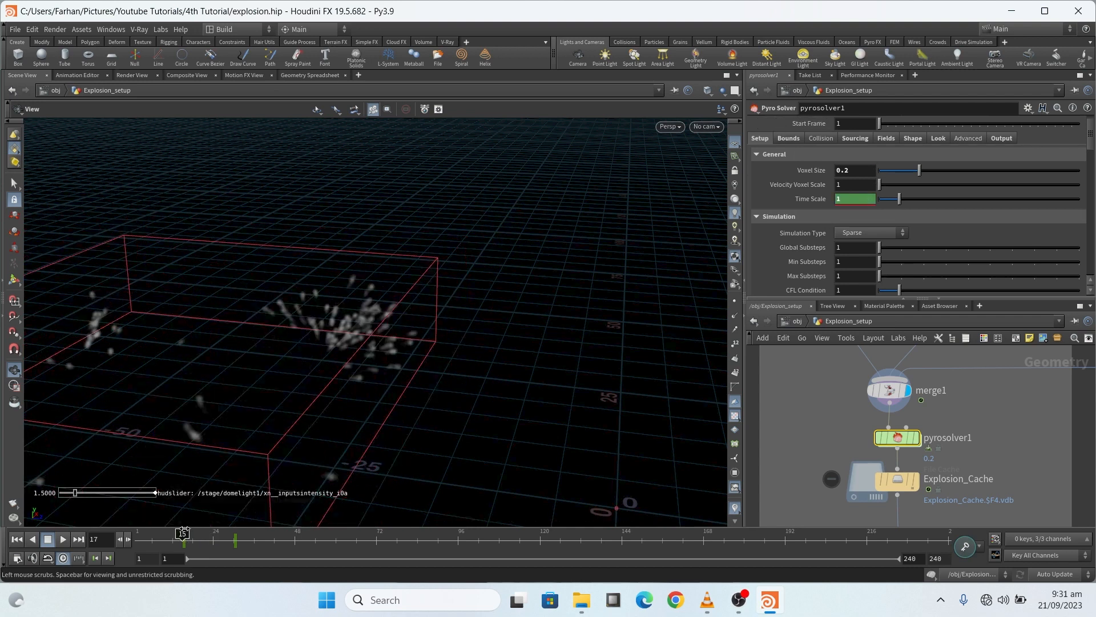
left_click_drag(187, 531, 225, 534)
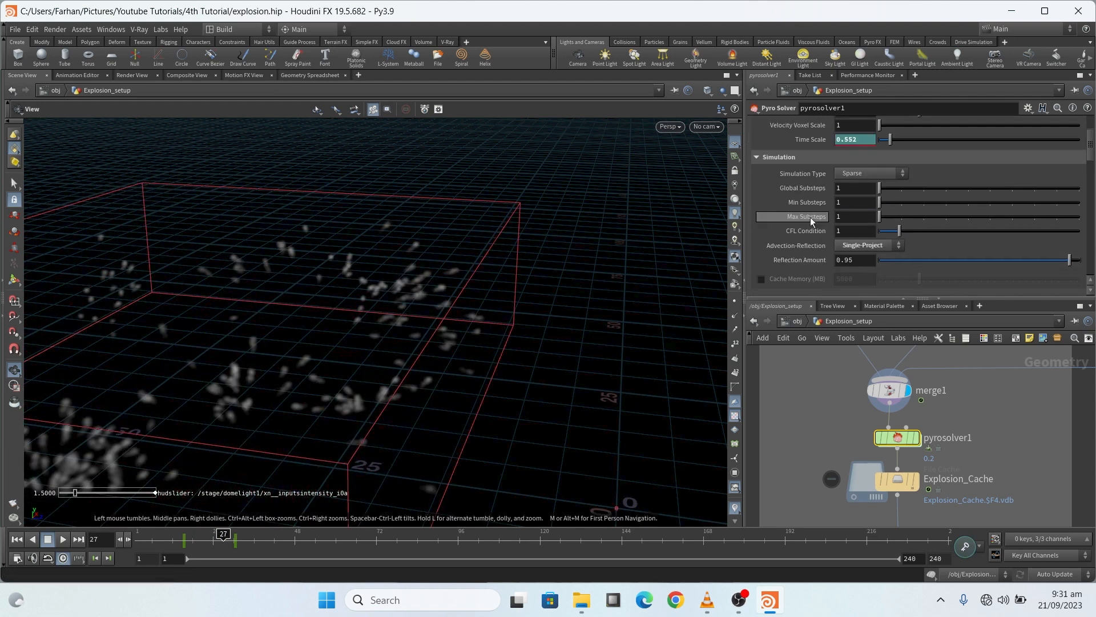
Look through the Bounds, Sourcing and Fields settings of pyrosolver1
scroll(821, 216, "up", 3)
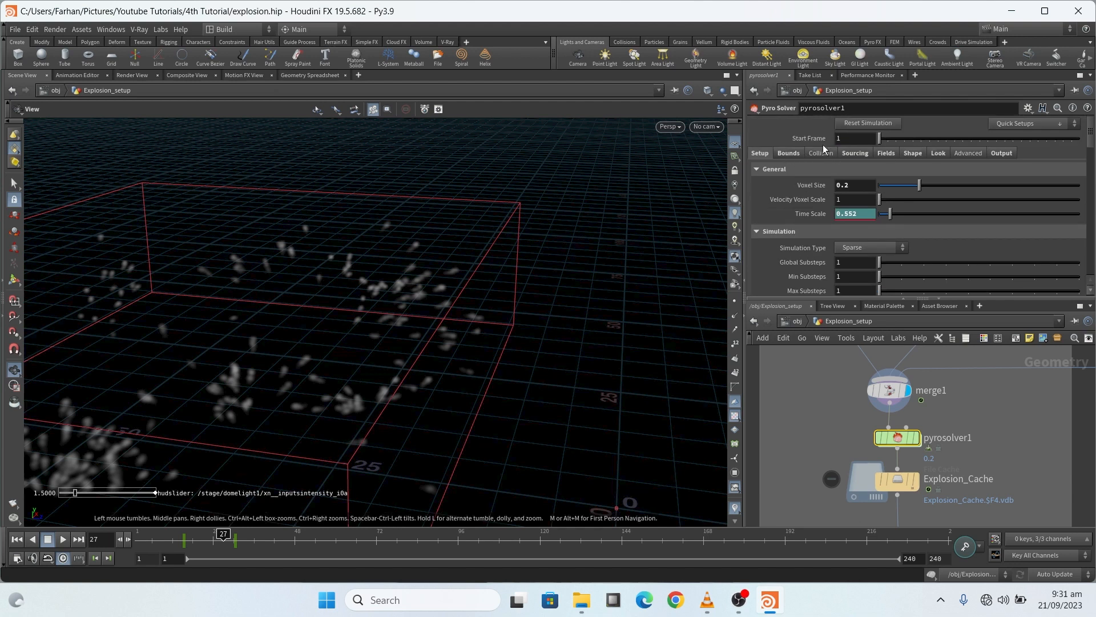
left_click(788, 153)
left_click(855, 153)
left_click(886, 153)
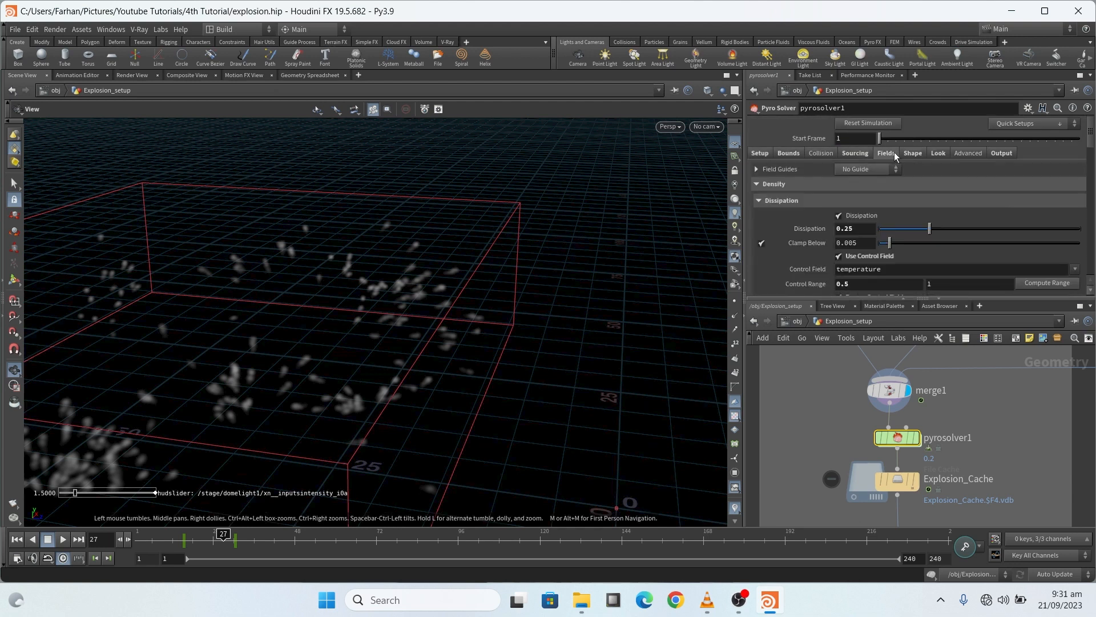
Open the Shape settings of pyrosolver1 and compare the animated Buoyancy Scale and Disturbance at frames 16 and 30
left_click(914, 153)
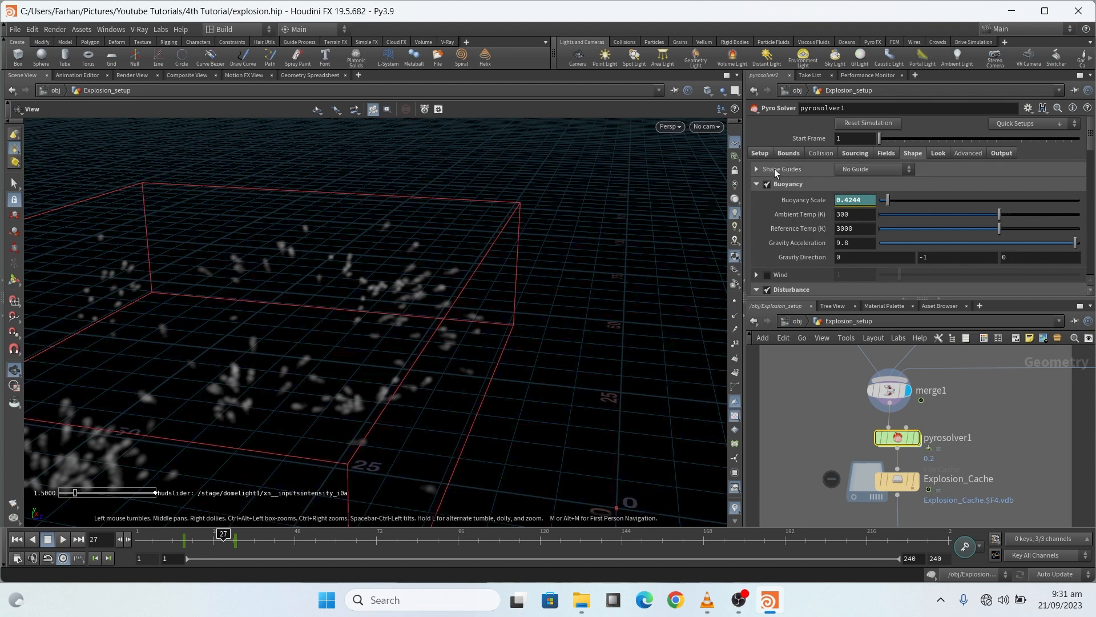
scroll(775, 172, "down", 2)
scroll(777, 185, "up", 1)
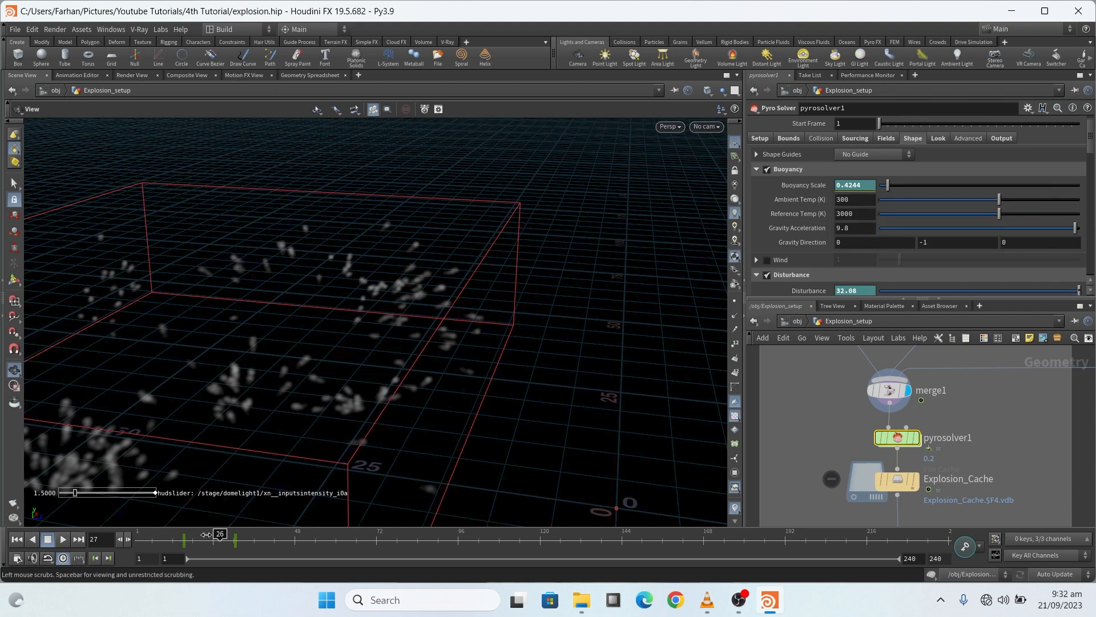
left_click(181, 533)
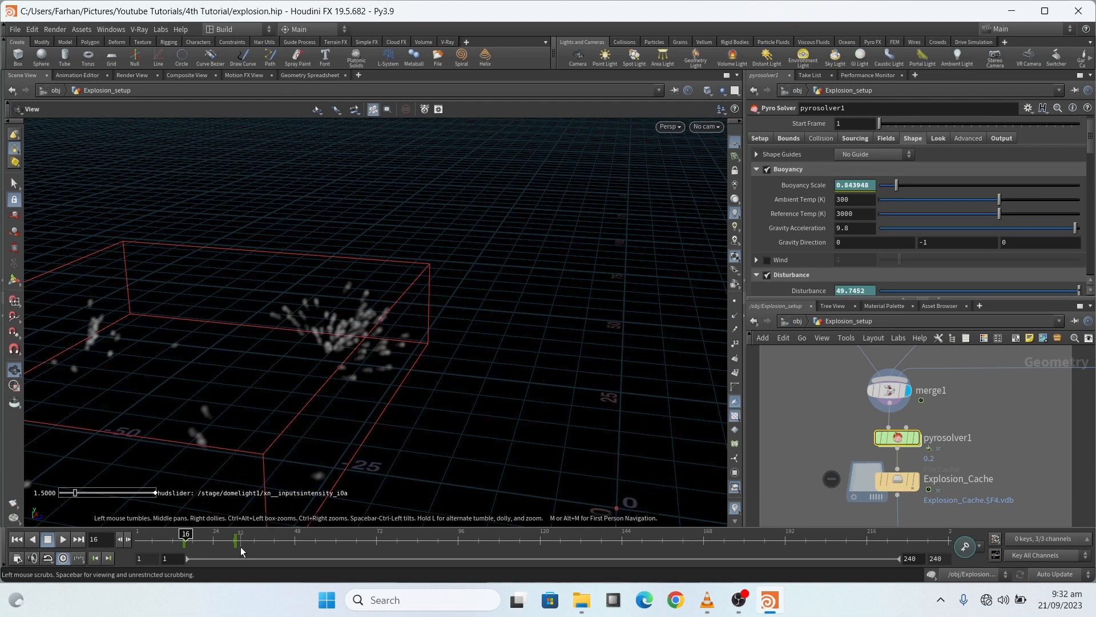
key("Up")
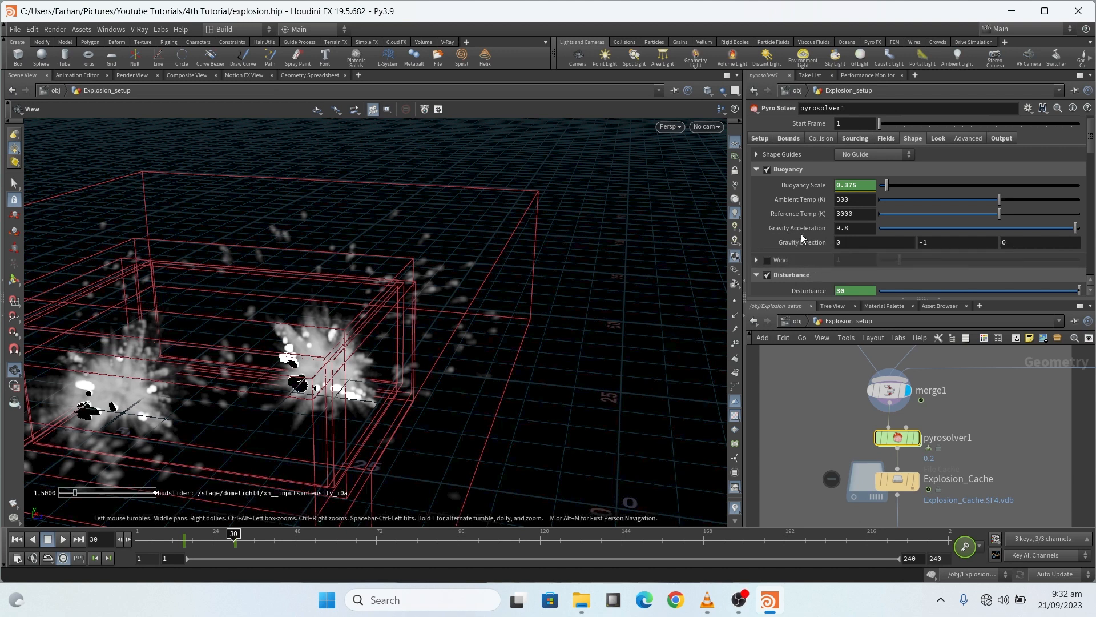
Review the Disturbance settings of pyrosolver1 and scrub the timeline between about frame 16 and frame 31 to check the animated value
scroll(805, 220, "down", 3)
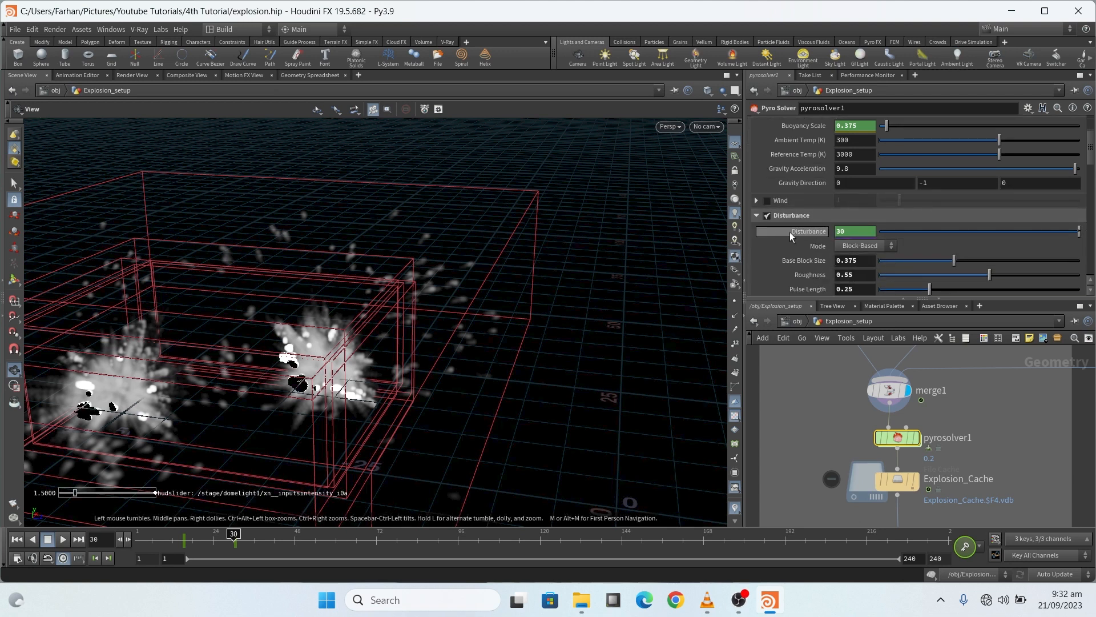
scroll(782, 231, "down", 1)
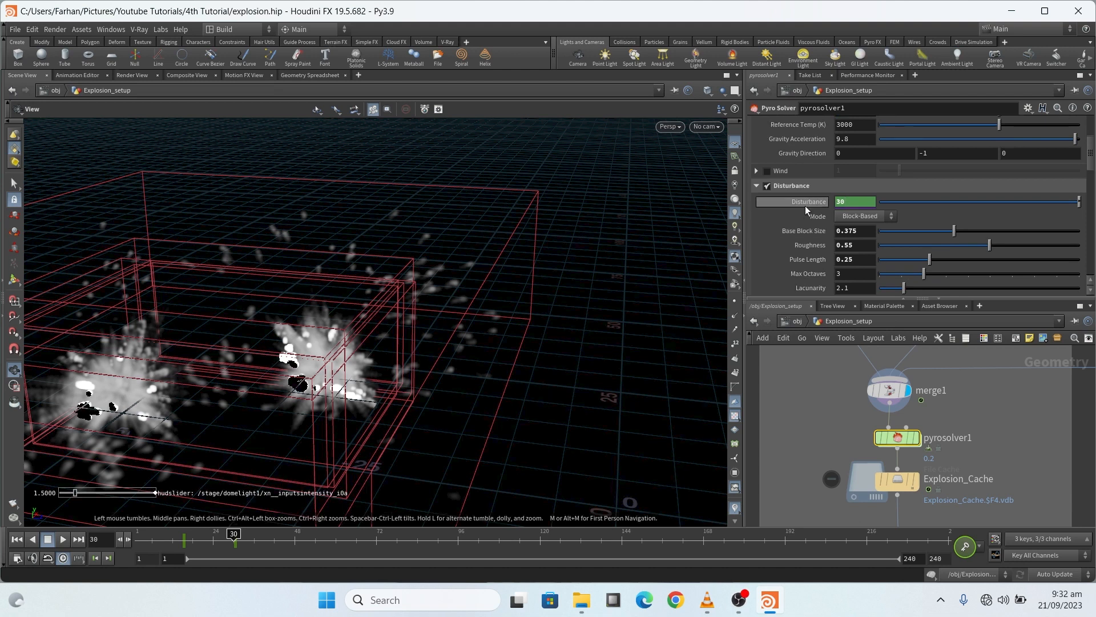
scroll(800, 214, "down", 8)
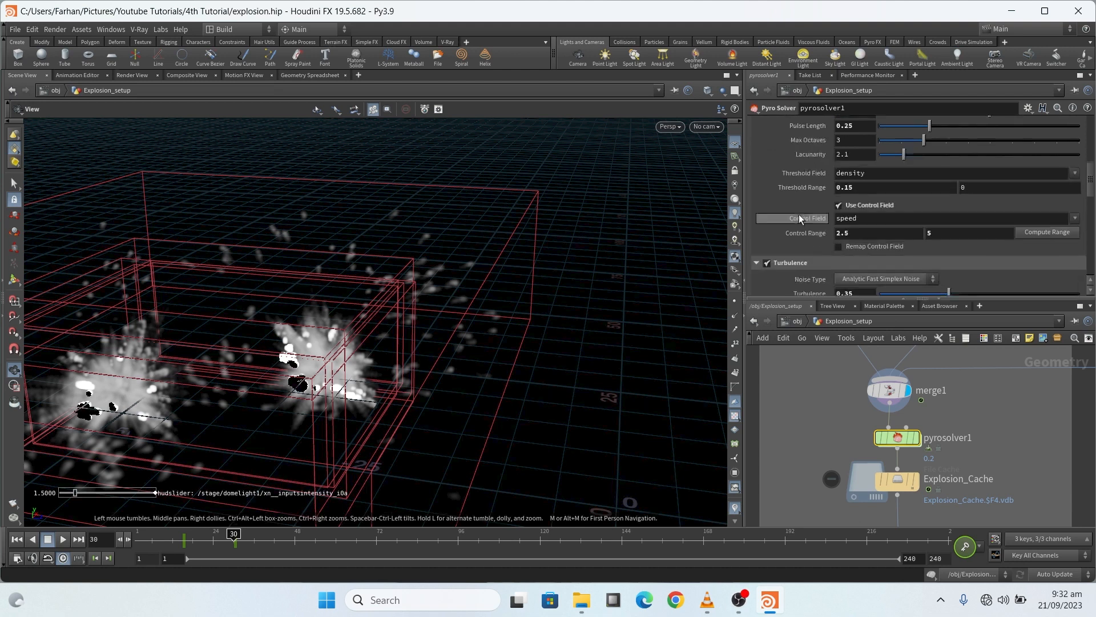
scroll(797, 211, "up", 8)
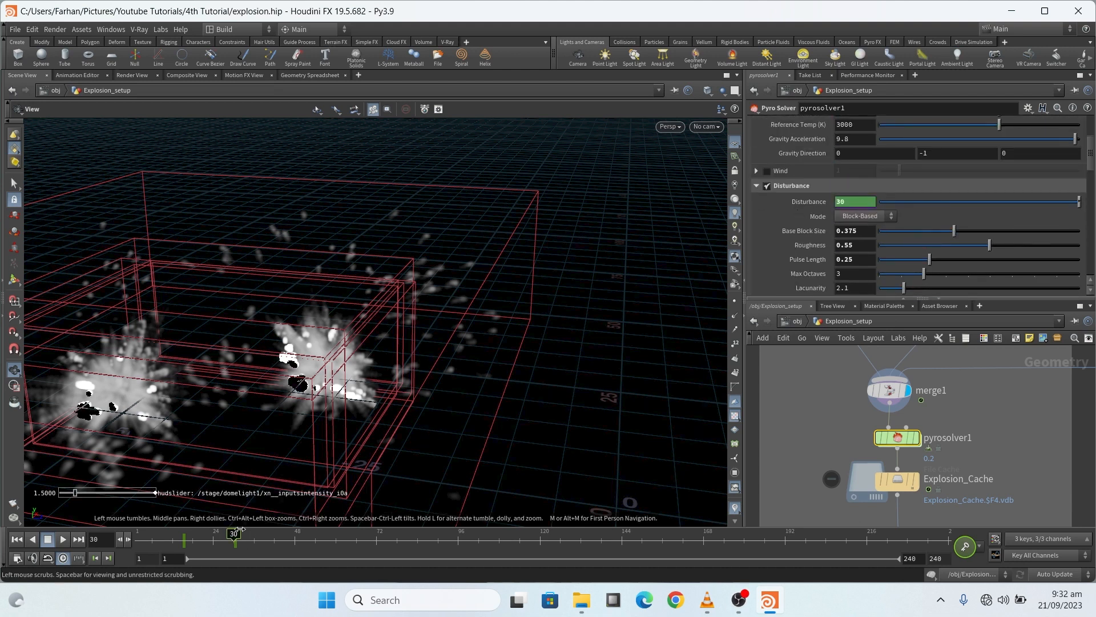
left_click_drag(232, 533, 184, 533)
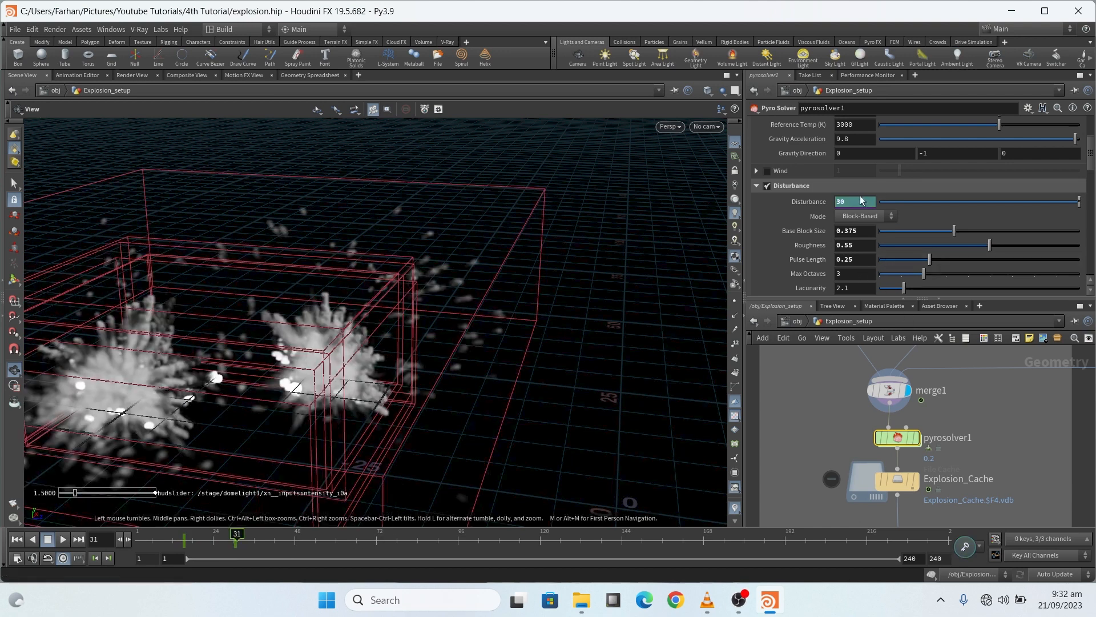
left_click_drag(403, 450, 646, 437)
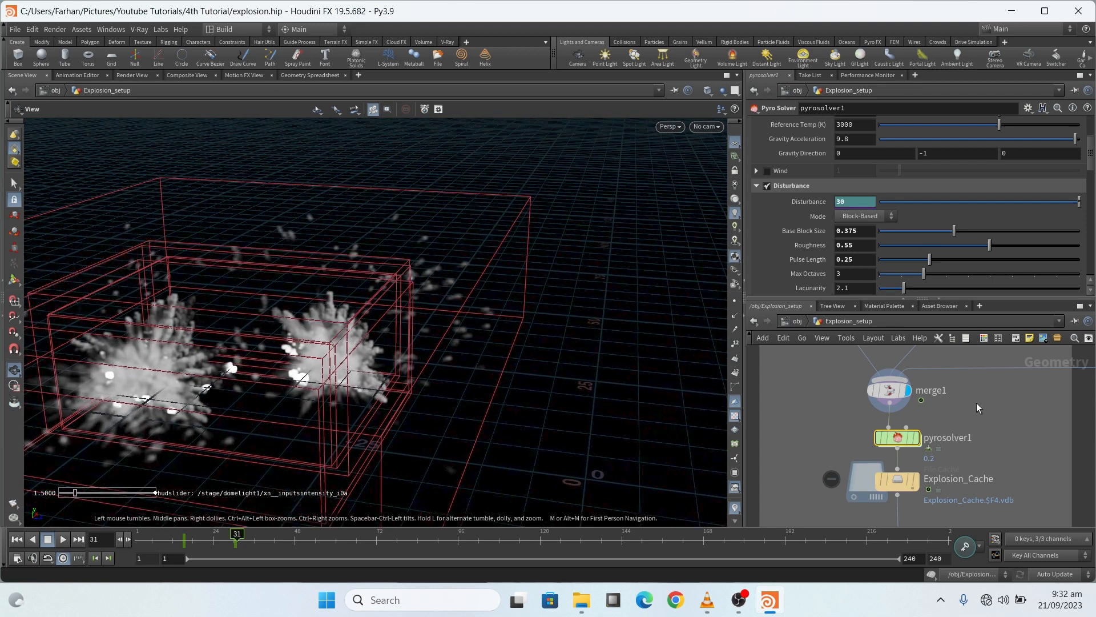
Return the timeline to frame 1 and select the Explosion_Cache node below pyrosolver1 to show its caching settings
scroll(924, 414, "up", 3)
mouse_move(901, 450)
scroll(898, 441, "up", 1)
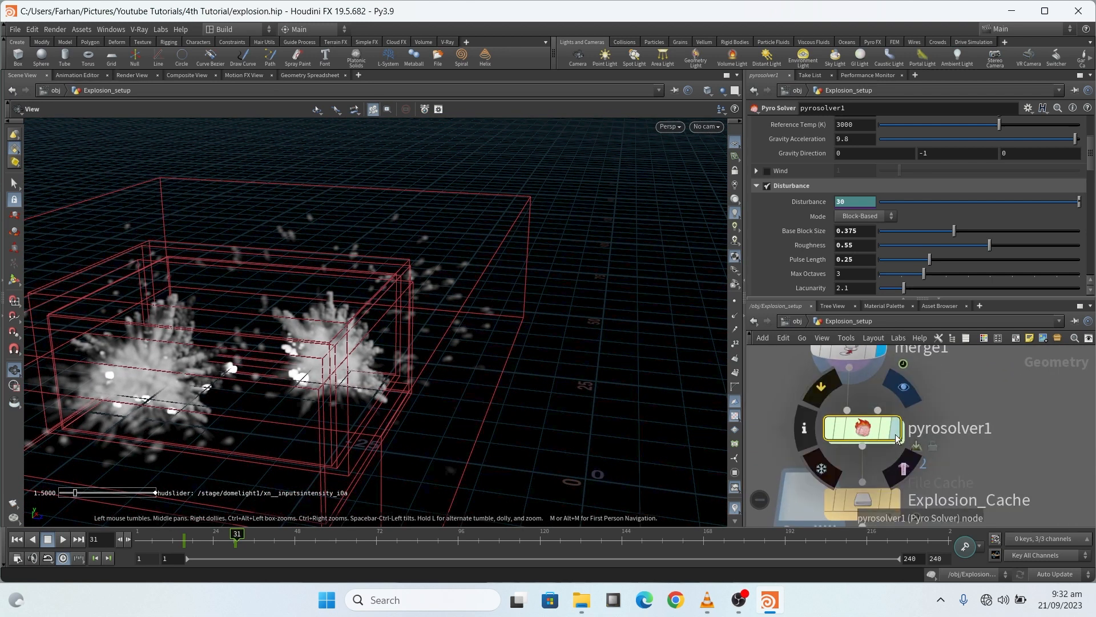
left_click(16, 539)
scroll(865, 431, "down", 4)
scroll(854, 456, "up", 3)
left_click(850, 475)
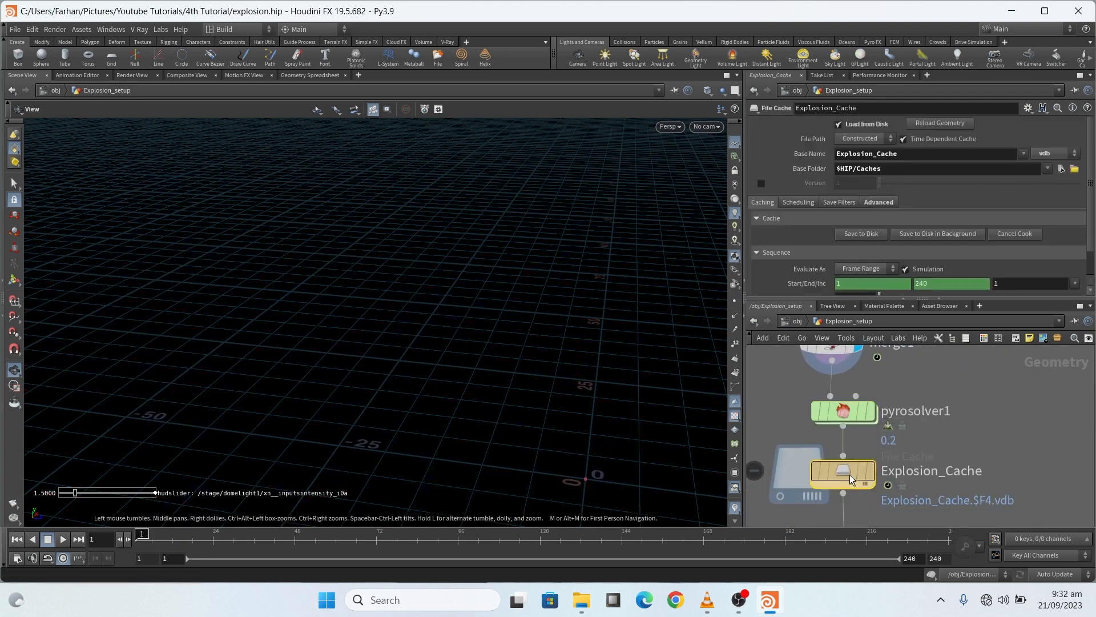
Display the Explosion_Cache node in the viewport and scrub the timeline to frame 12 to view the cached explosion
scroll(894, 472, "down", 4)
scroll(893, 409, "down", 2)
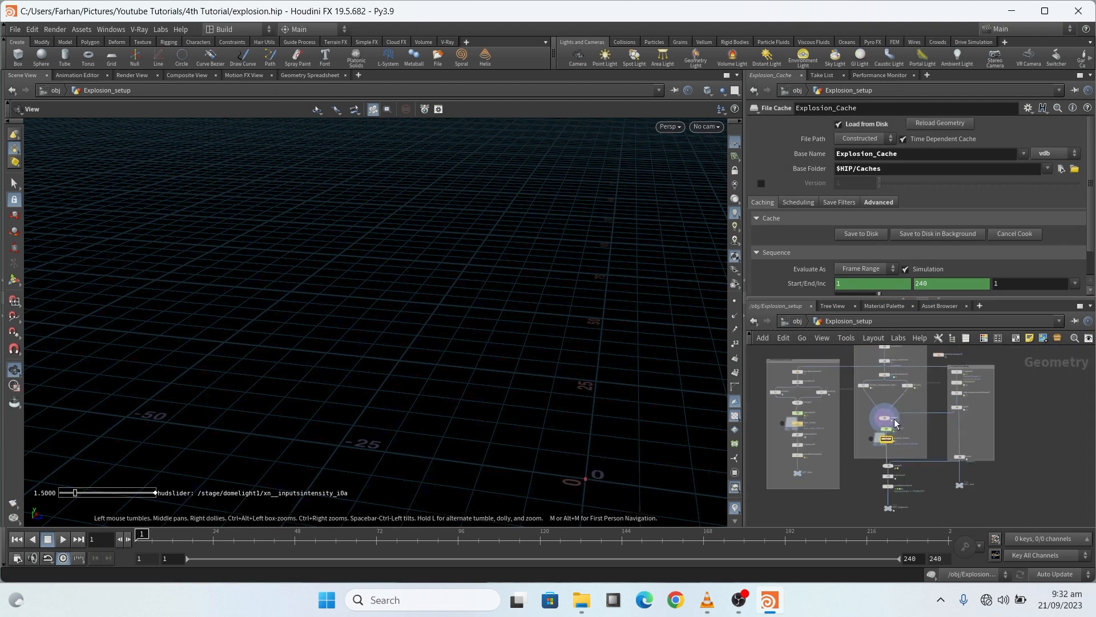
scroll(898, 474, "up", 3)
scroll(898, 443, "up", 3)
scroll(910, 390, "down", 3)
scroll(895, 444, "up", 3)
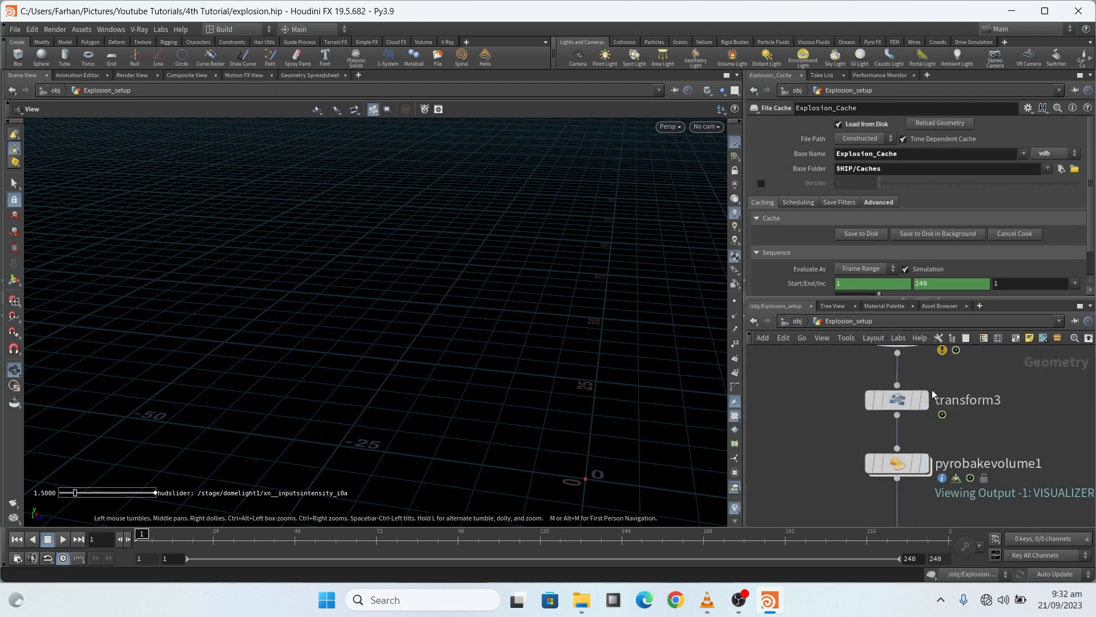
scroll(922, 402, "down", 5)
scroll(921, 388, "up", 4)
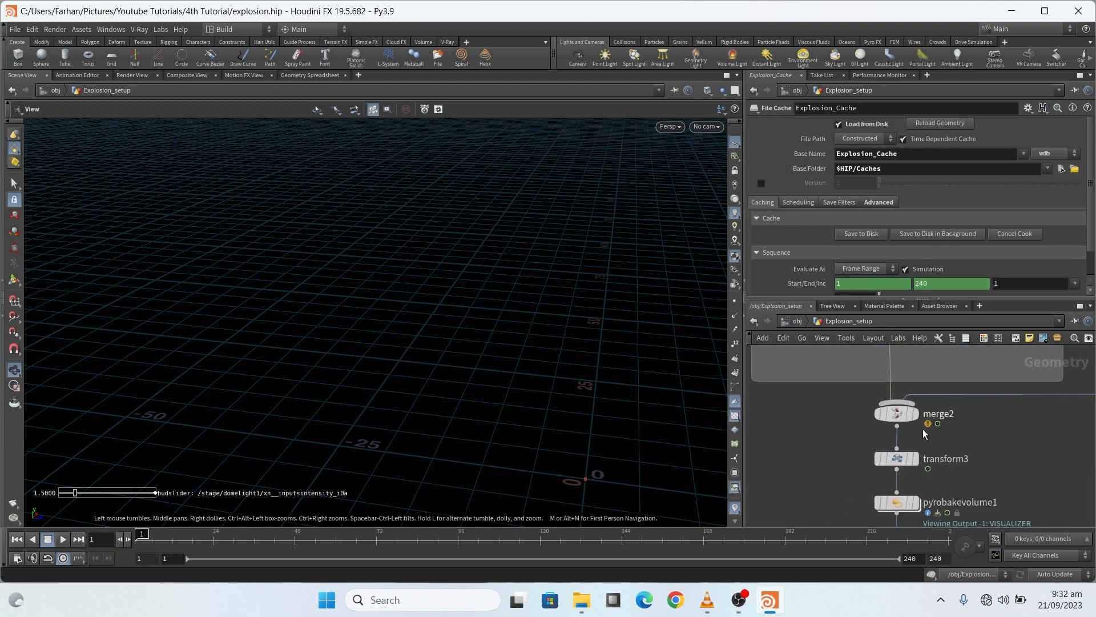
scroll(922, 404, "down", 4)
scroll(920, 389, "up", 4)
left_click(909, 360)
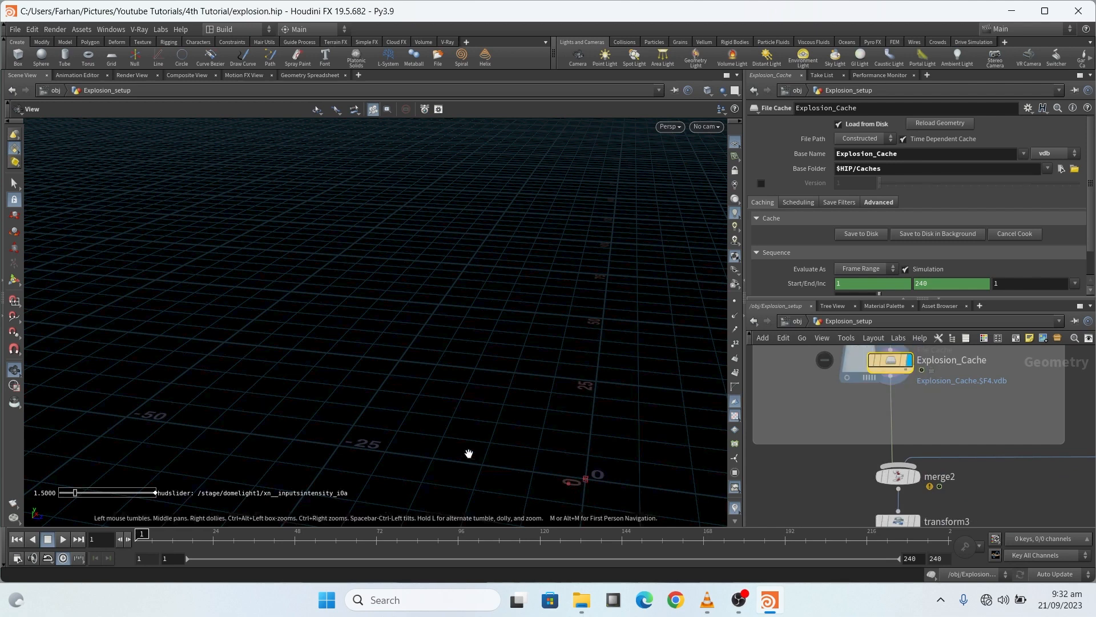
left_click_drag(144, 537, 173, 537)
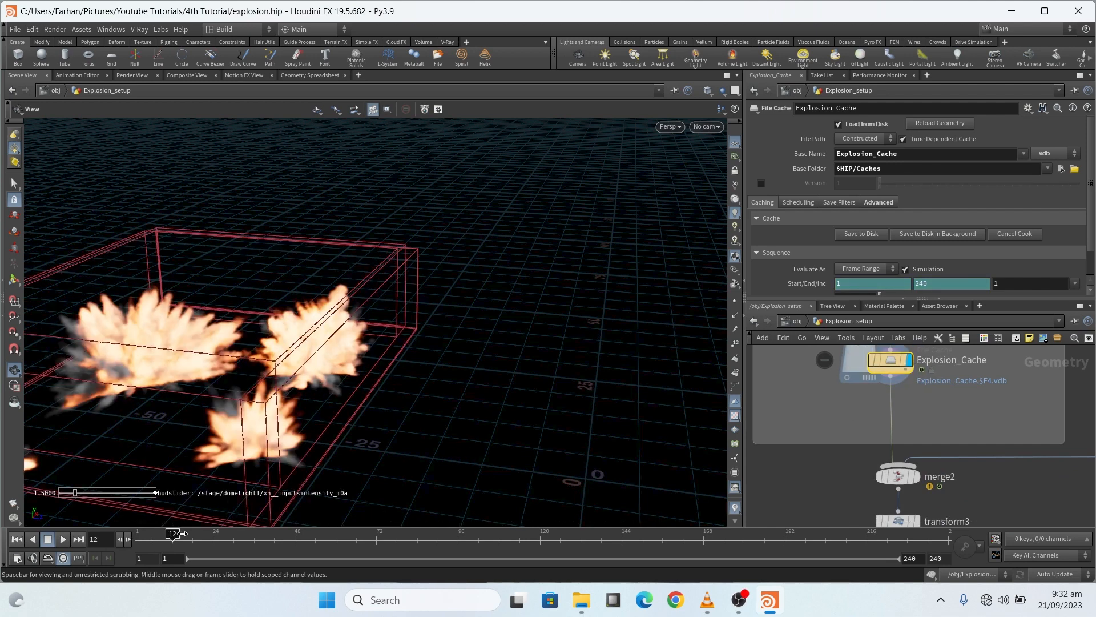
Display the transform3 node below merge2 and view its result from another angle
scroll(481, 326, "down", 3)
scroll(516, 269, "down", 4)
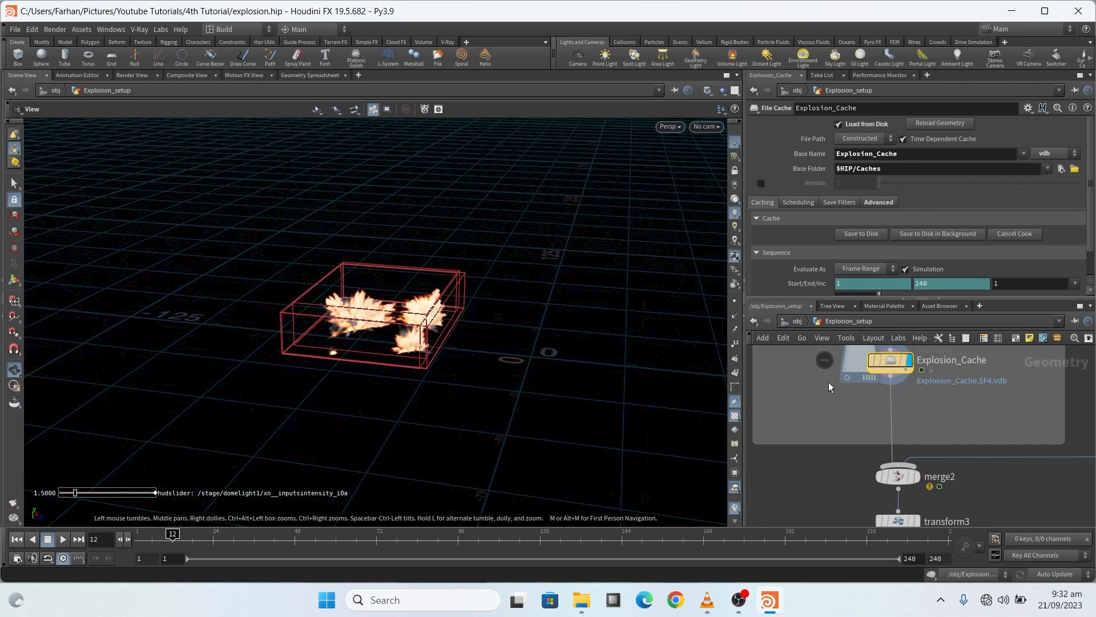
scroll(911, 391, "down", 4)
scroll(914, 475, "up", 5)
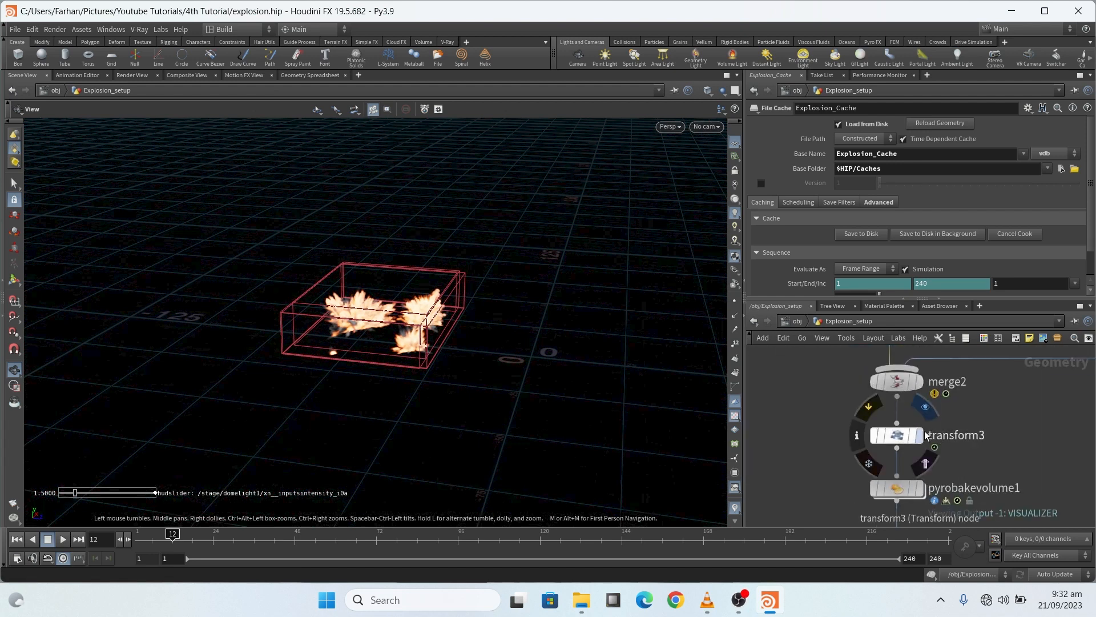
left_click(921, 435)
left_click_drag(636, 379, 517, 419)
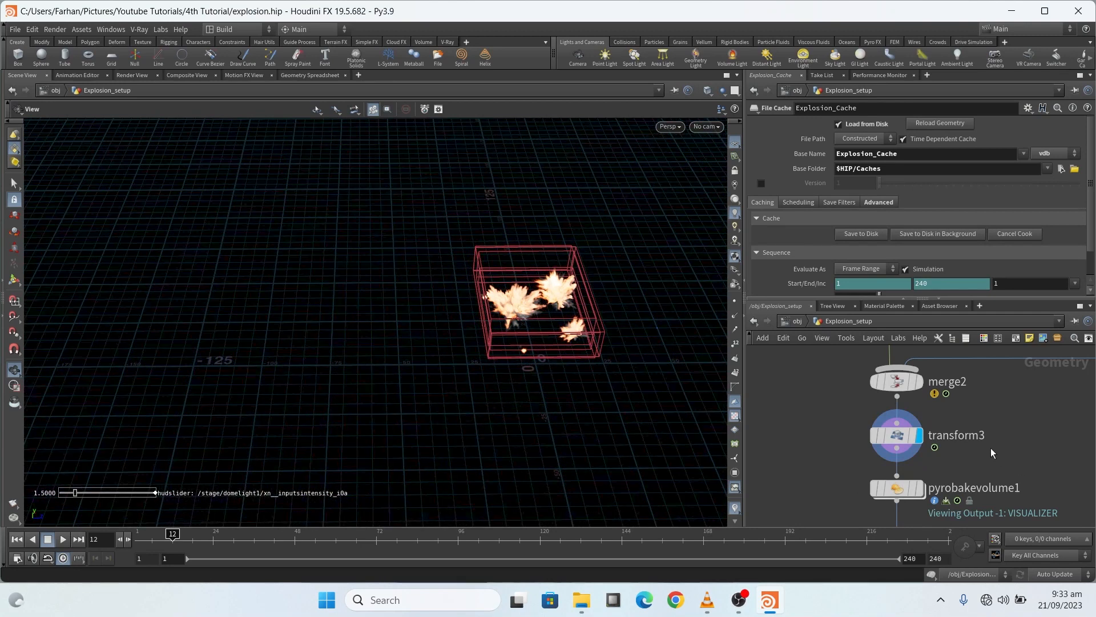
Display and select pyrobakevolume1, and examine the shaded explosions up close from a low angle
scroll(897, 444, "down", 5)
scroll(898, 441, "up", 6)
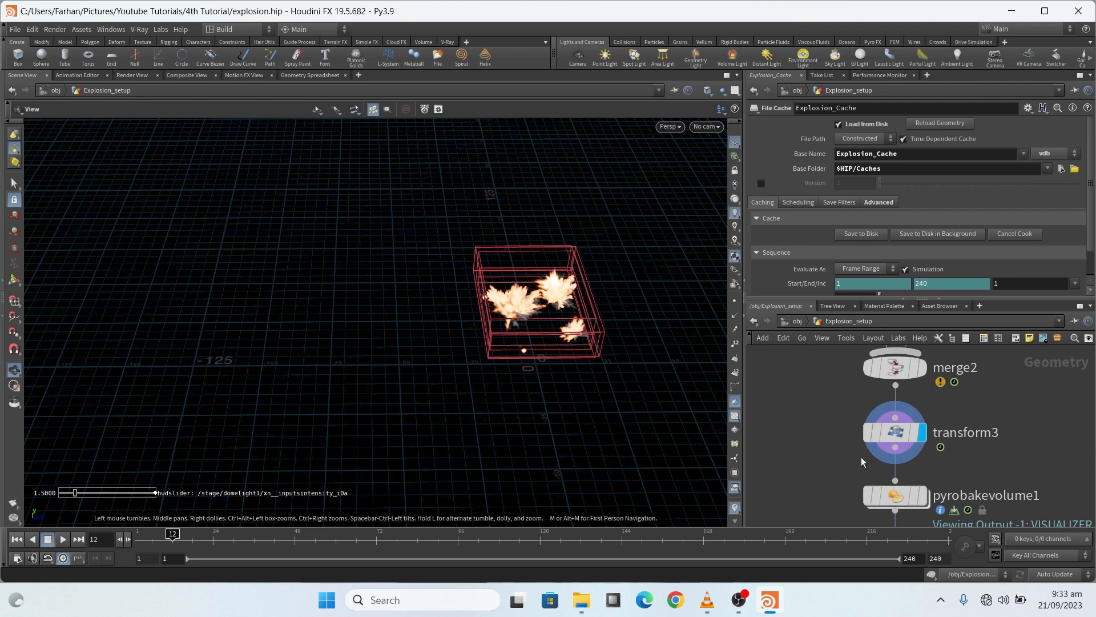
scroll(862, 465, "down", 3)
scroll(865, 464, "up", 5)
mouse_move(873, 466)
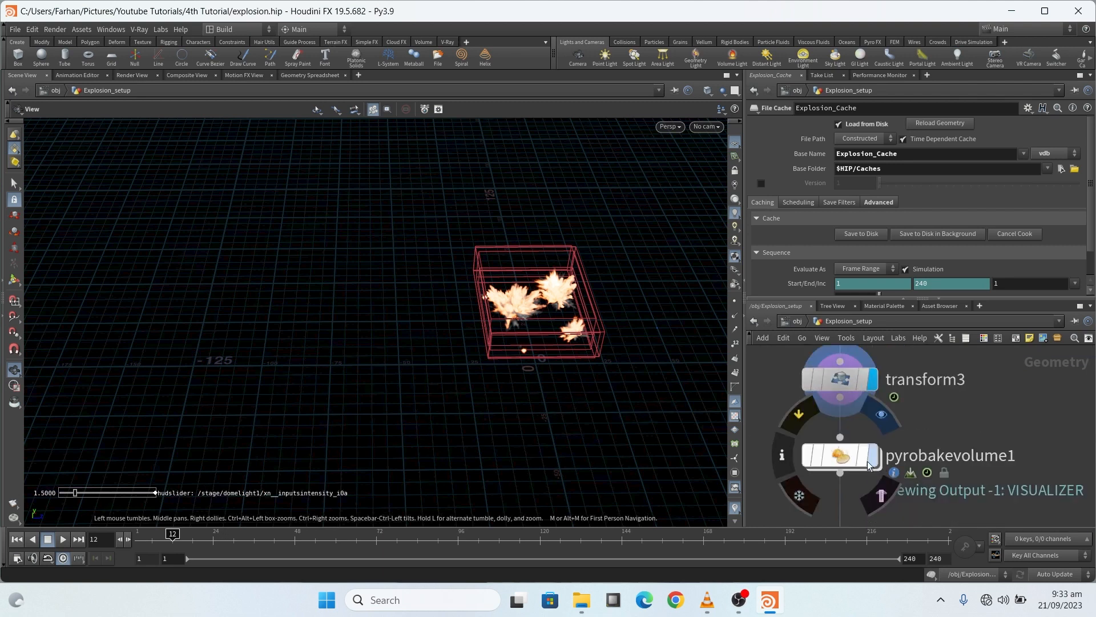
left_click(835, 461)
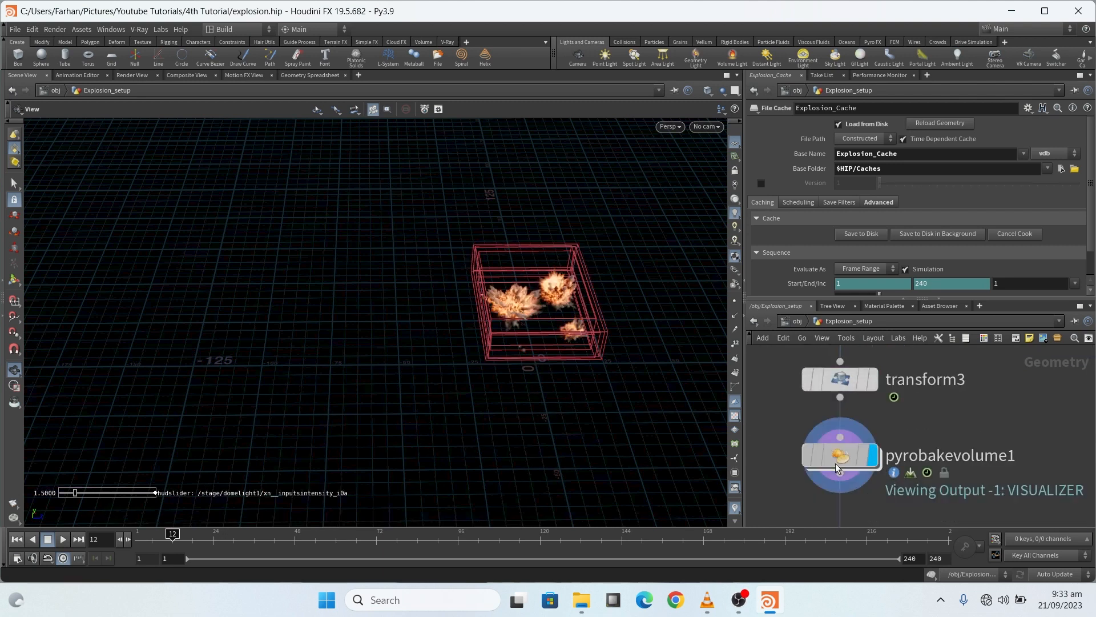
scroll(537, 332, "up", 8)
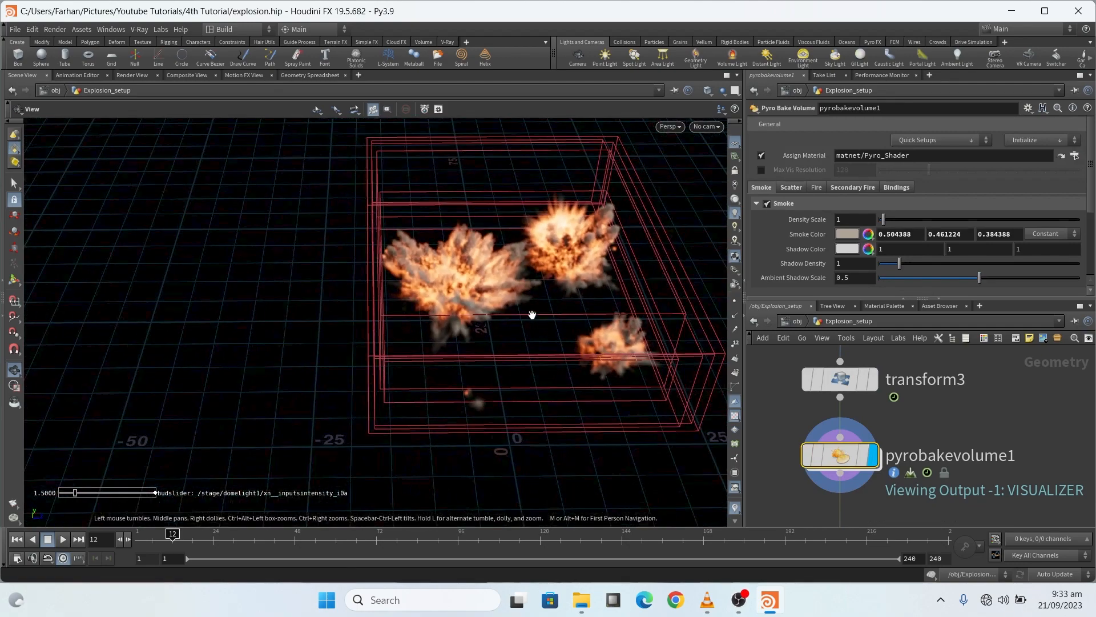
left_click_drag(455, 297, 617, 293)
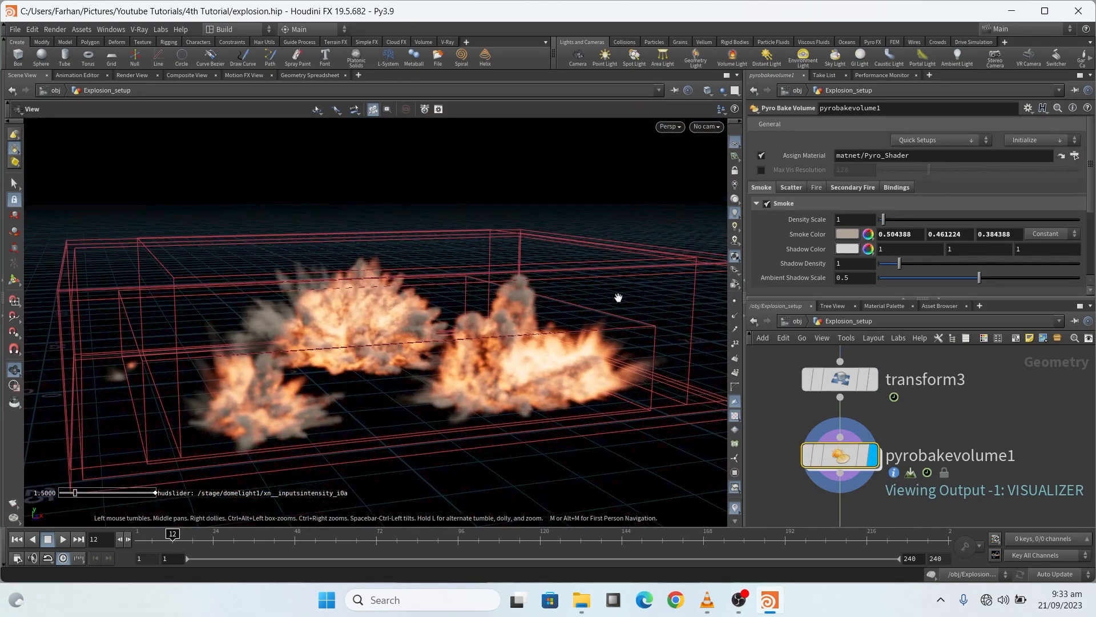
Look through the Scatter, Fire and Secondary Fire settings of pyrobakevolume1
left_click(797, 188)
left_click(819, 189)
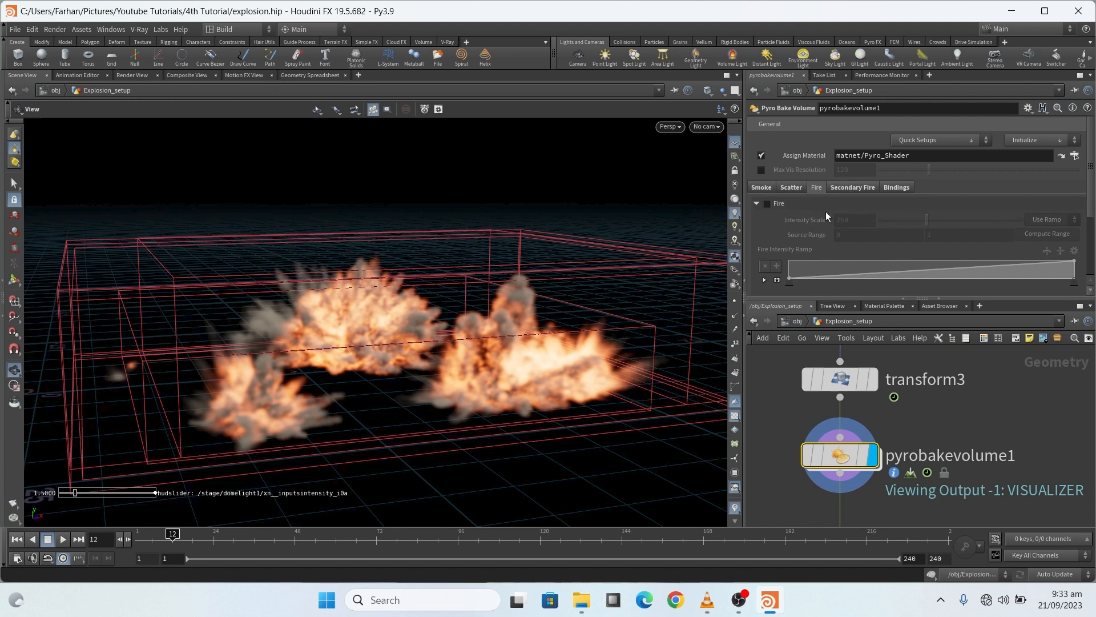
left_click(851, 187)
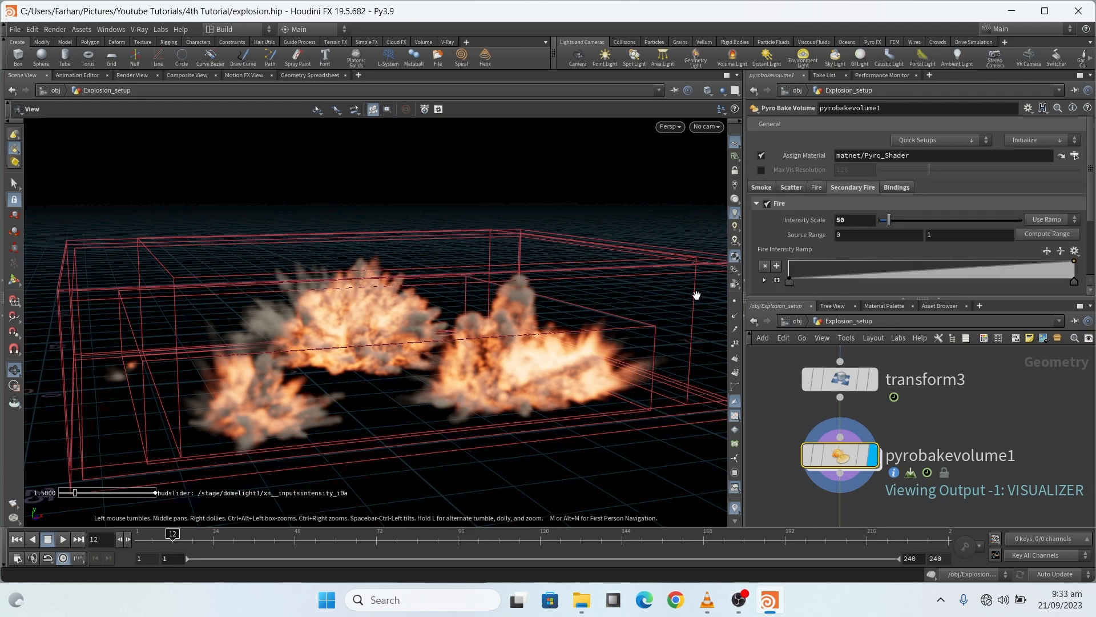
Go up to the object level, re-enter Explosion_setup, and display and select the OUT_Explosion null
left_click(754, 320)
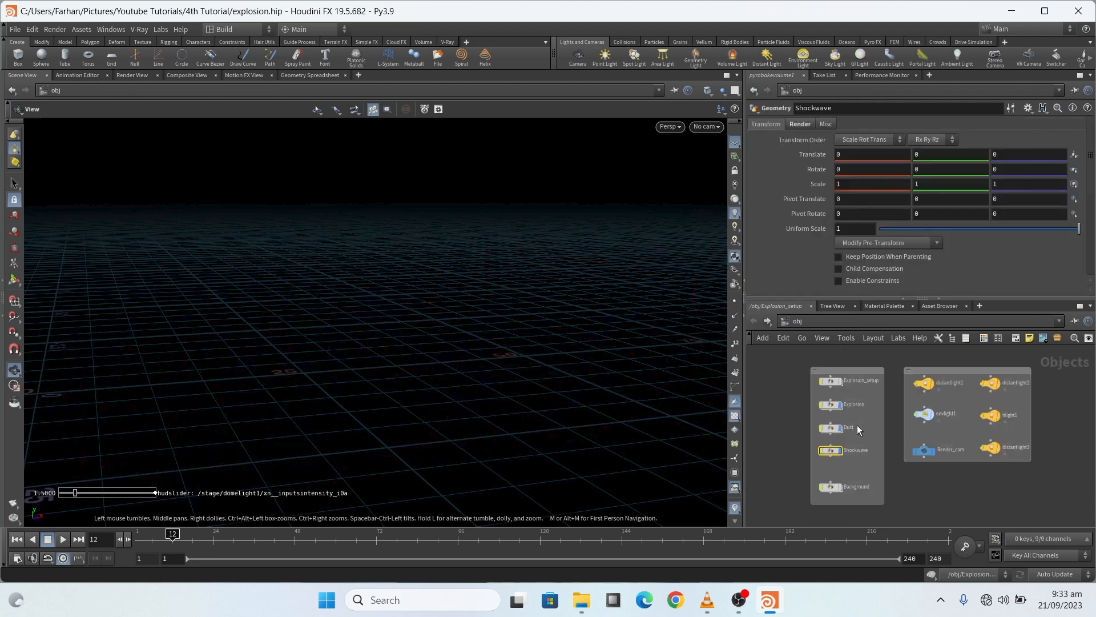
double_click(832, 382)
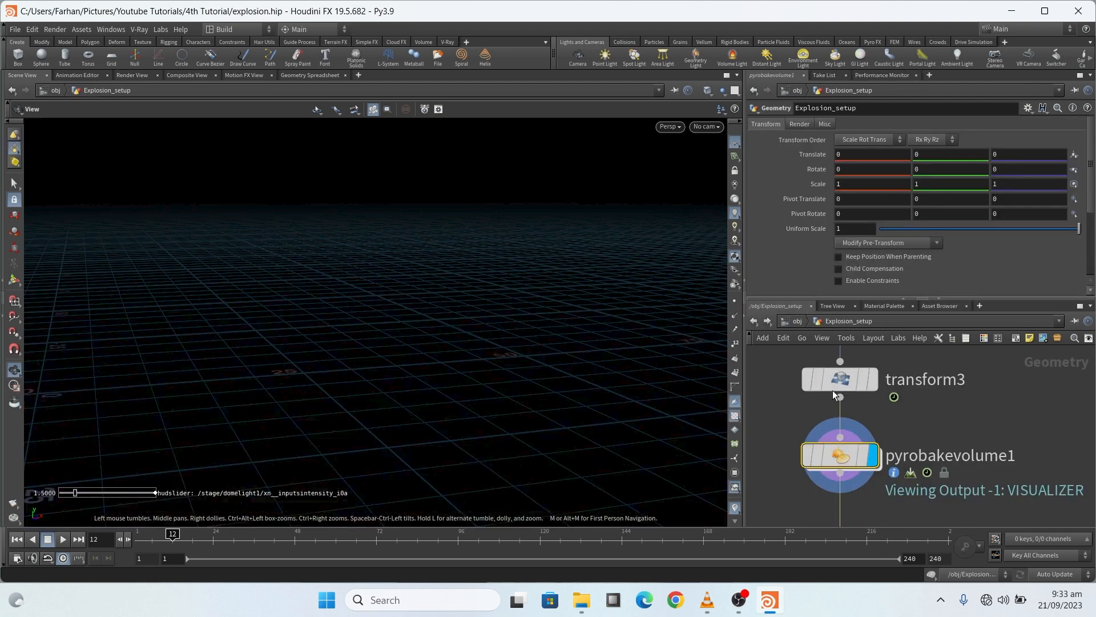
scroll(865, 451, "up", 5)
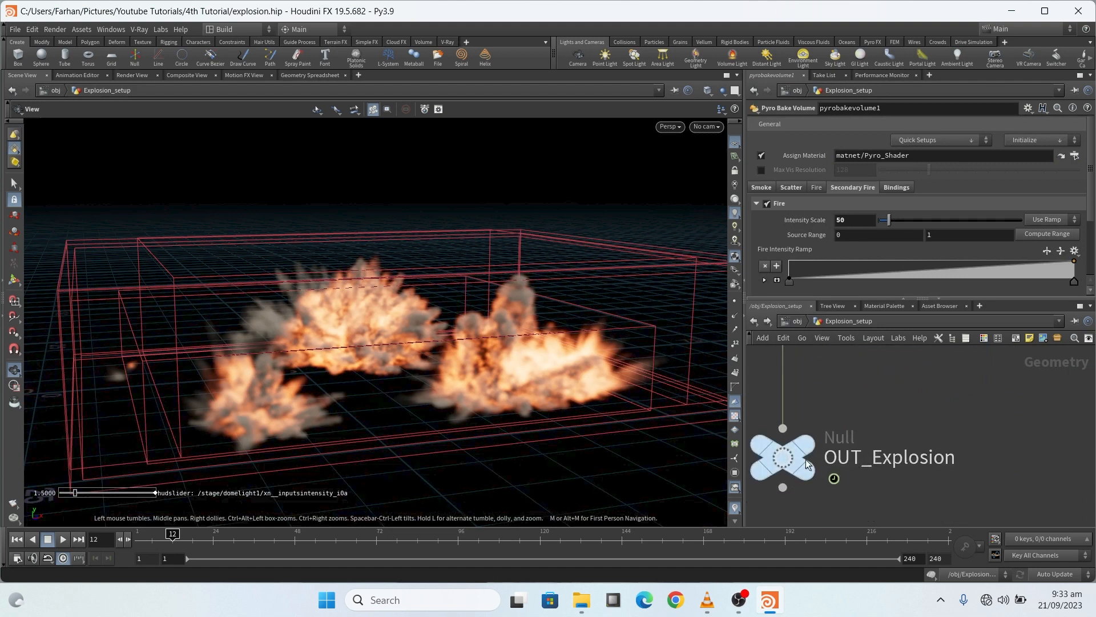
left_click(787, 467)
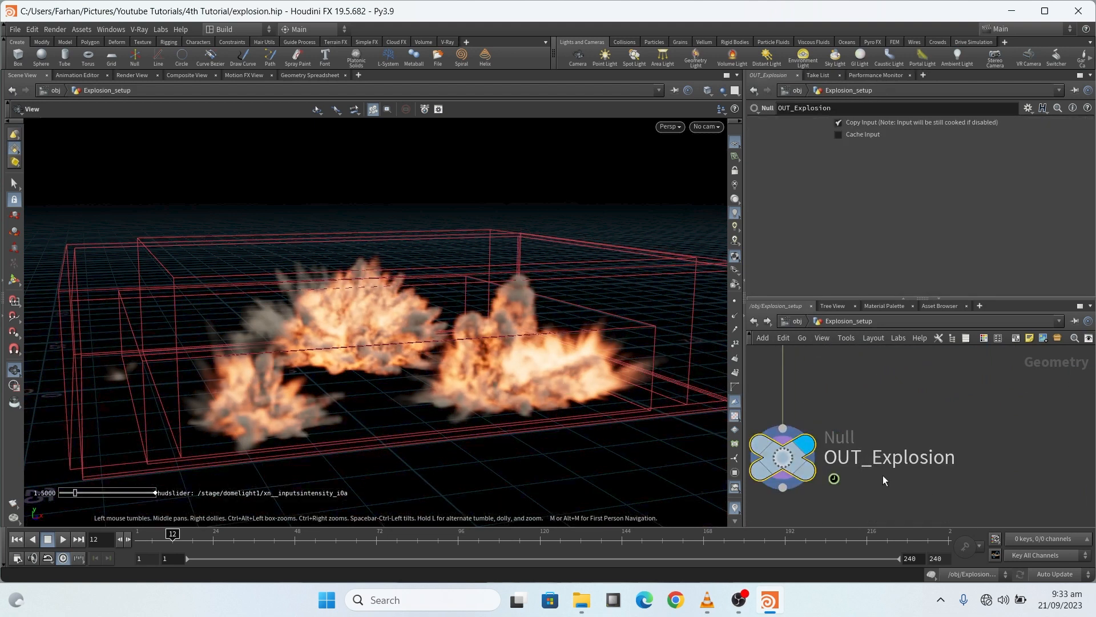
Look over the network around adjust_startframe and pyroburstsource1, and across to trailpath1 in the Smoke Trail setup
scroll(880, 475, "down", 6)
scroll(904, 400, "up", 6)
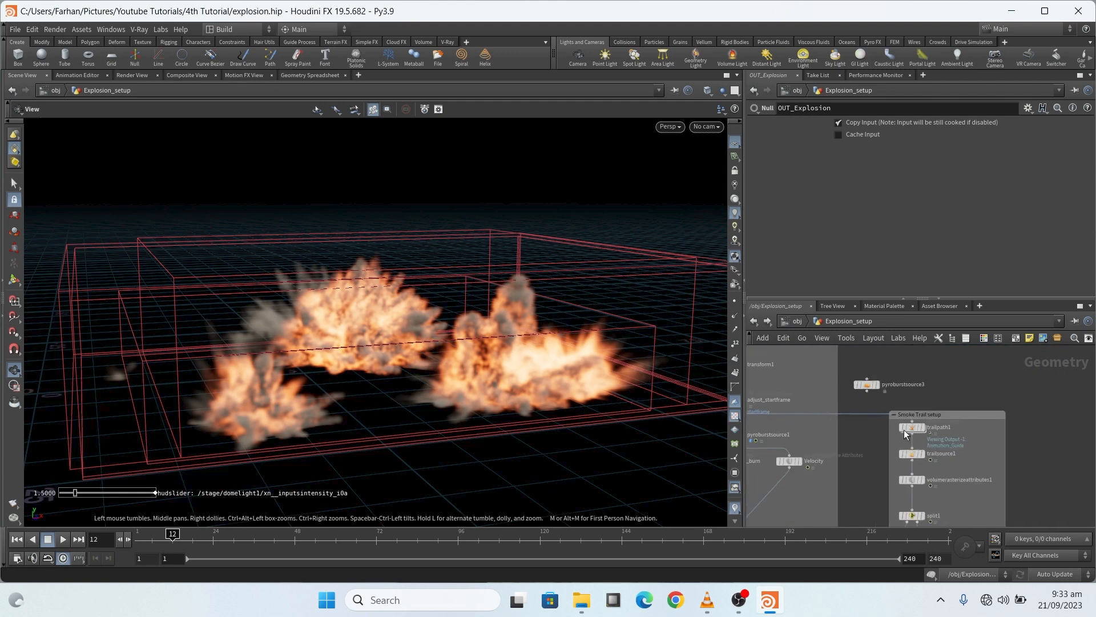
scroll(890, 430, "down", 5)
scroll(825, 428, "up", 6)
scroll(896, 399, "up", 2)
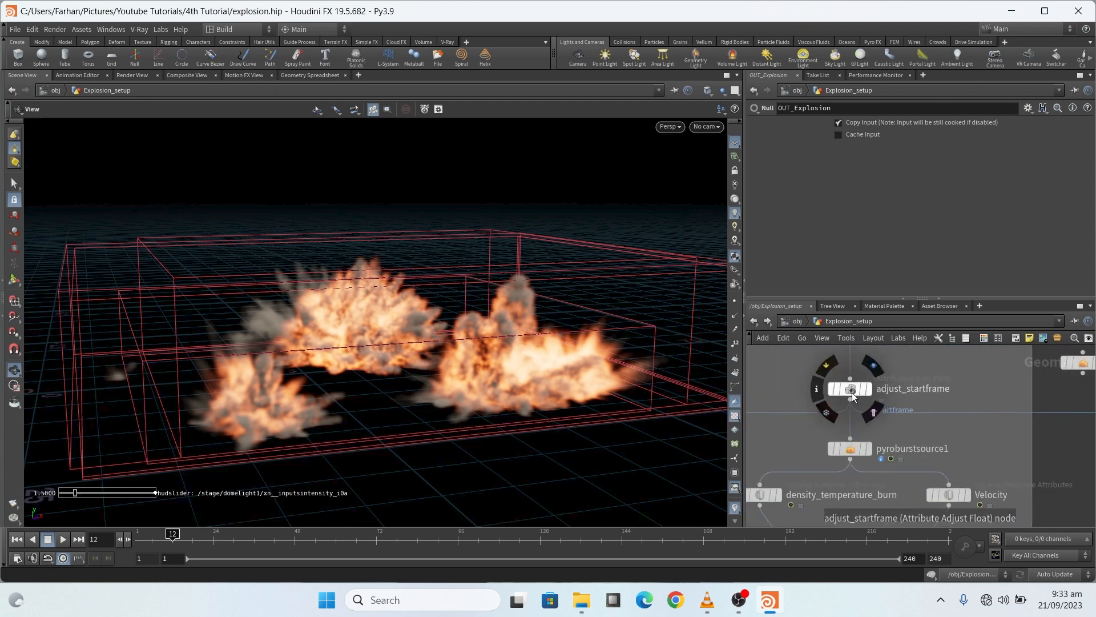
scroll(857, 404, "down", 4)
scroll(982, 419, "up", 3)
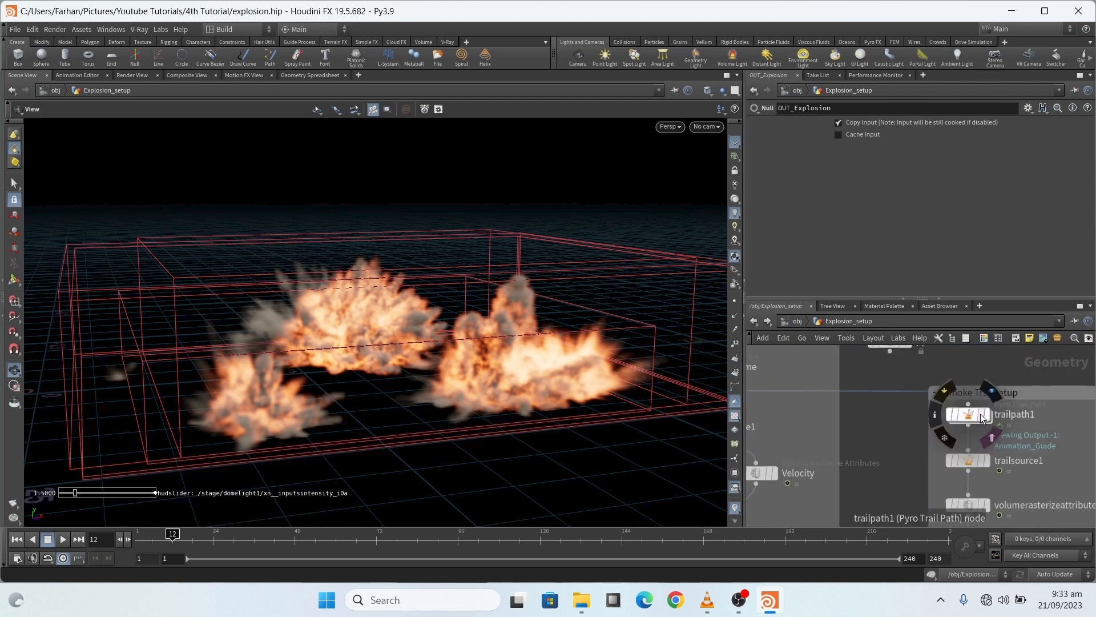
scroll(974, 416, "up", 3)
scroll(951, 412, "down", 3)
scroll(937, 411, "up", 2)
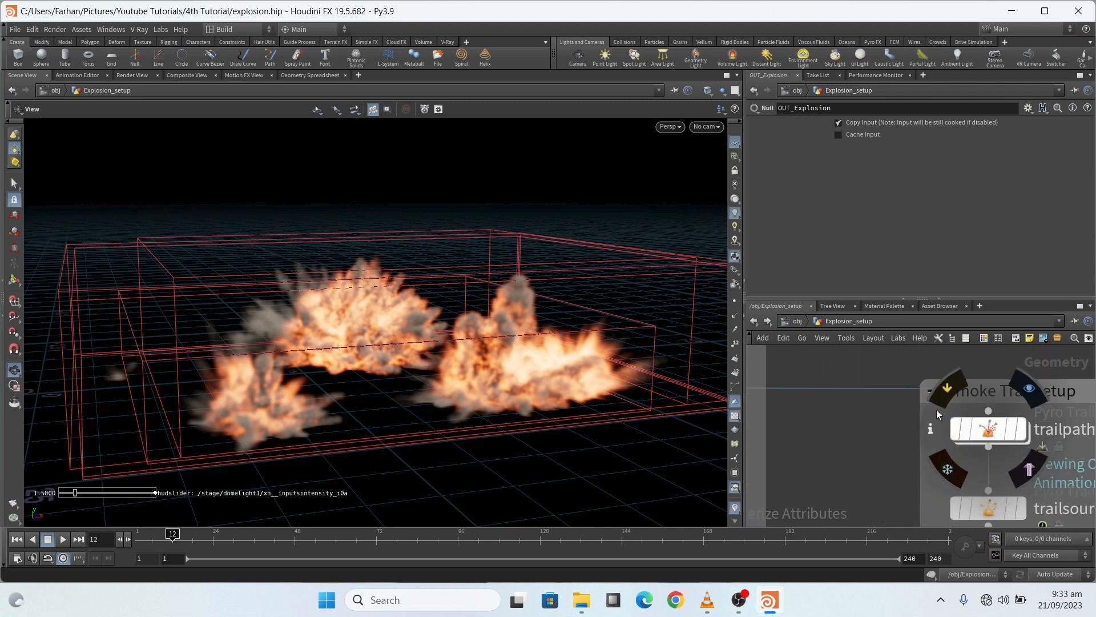
Add the Pyro Trail path and source node pair beside the Smoke Trail setup and delete the separate pyrotrailpath1 node
left_click(978, 425)
scroll(995, 413, "down", 3)
scroll(966, 408, "up", 2)
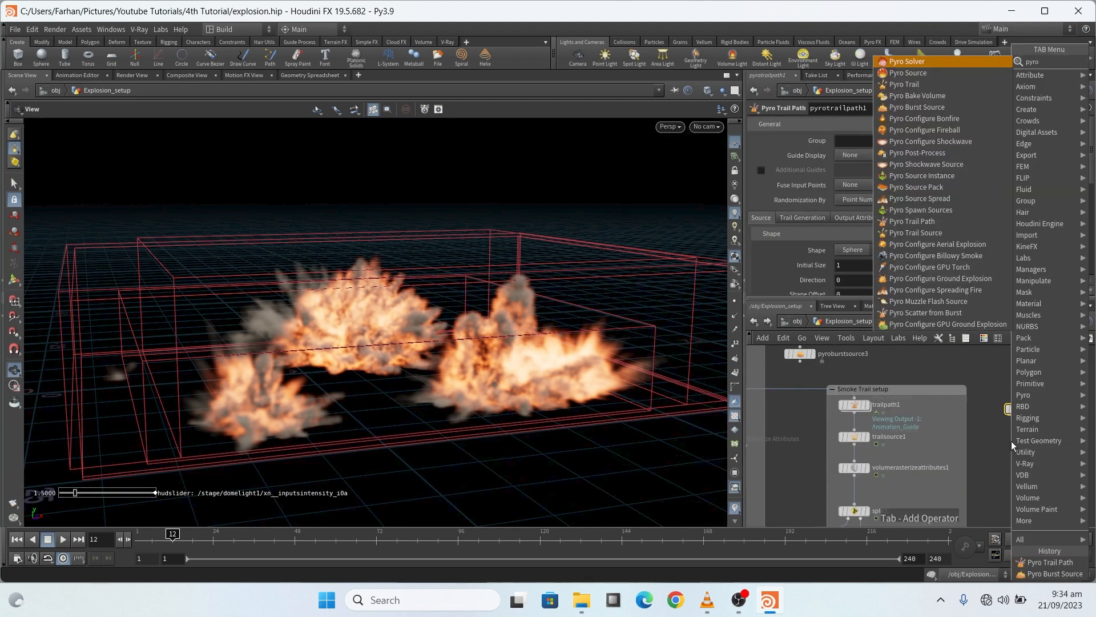
key("Down")
key("Down")
key("Return")
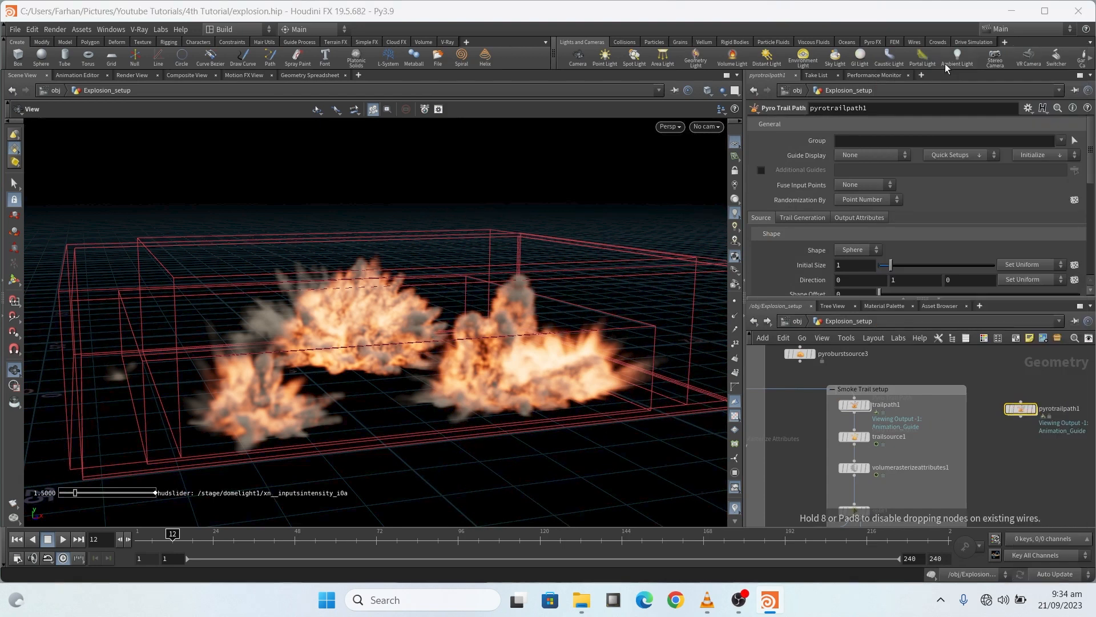
left_click(1019, 453)
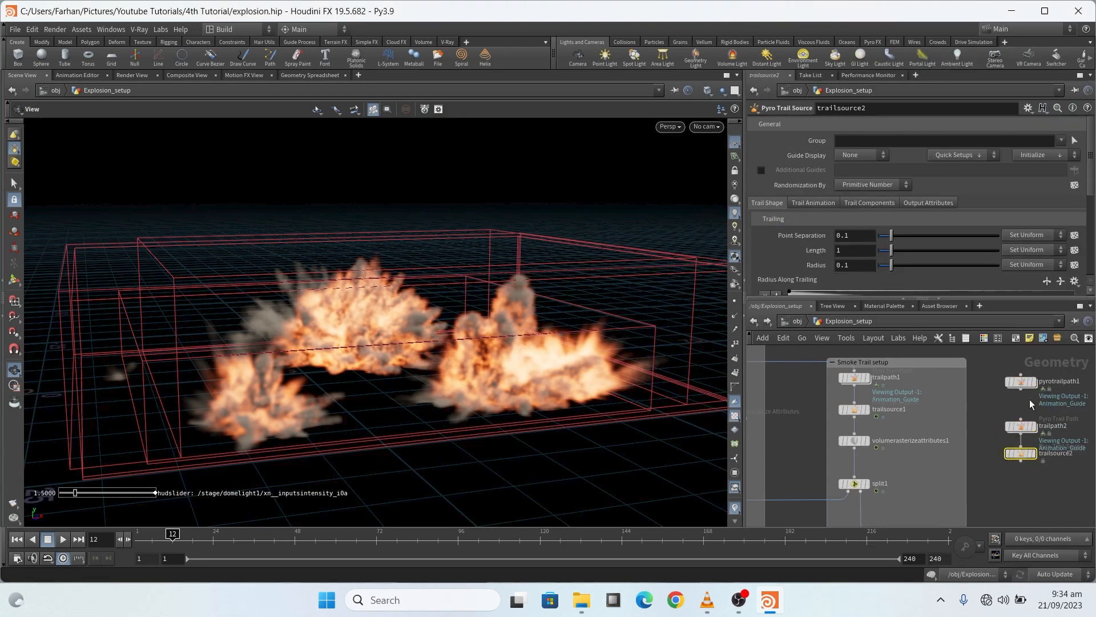
left_click(1021, 382)
key("Delete")
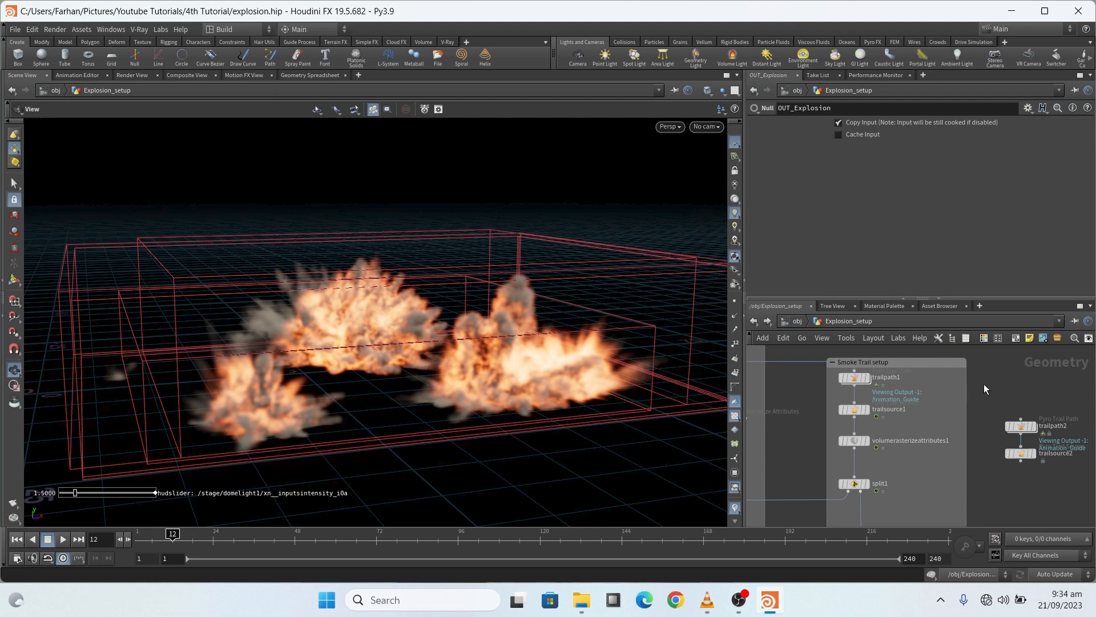
Select the trailpath2 and trailsource2 pair and look over how the Smoke Trail setup branches from the pyroburstsource1 network
scroll(1023, 431, "up", 3)
left_click_drag(990, 392, 1060, 509)
scroll(1029, 426, "up", 3)
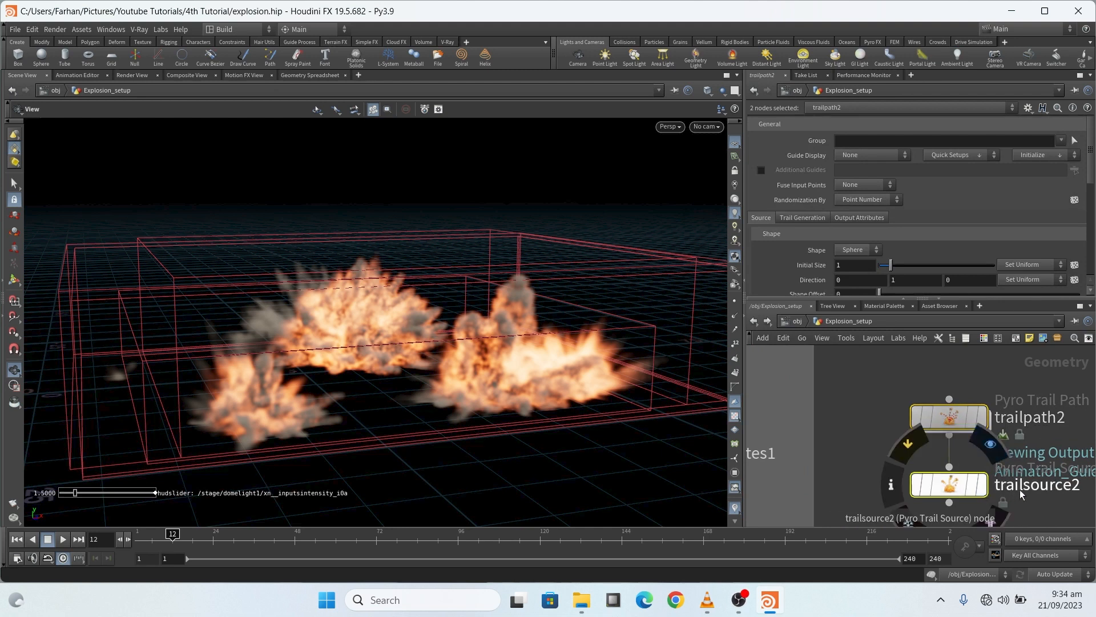
scroll(1062, 482, "down", 5)
scroll(782, 422, "up", 4)
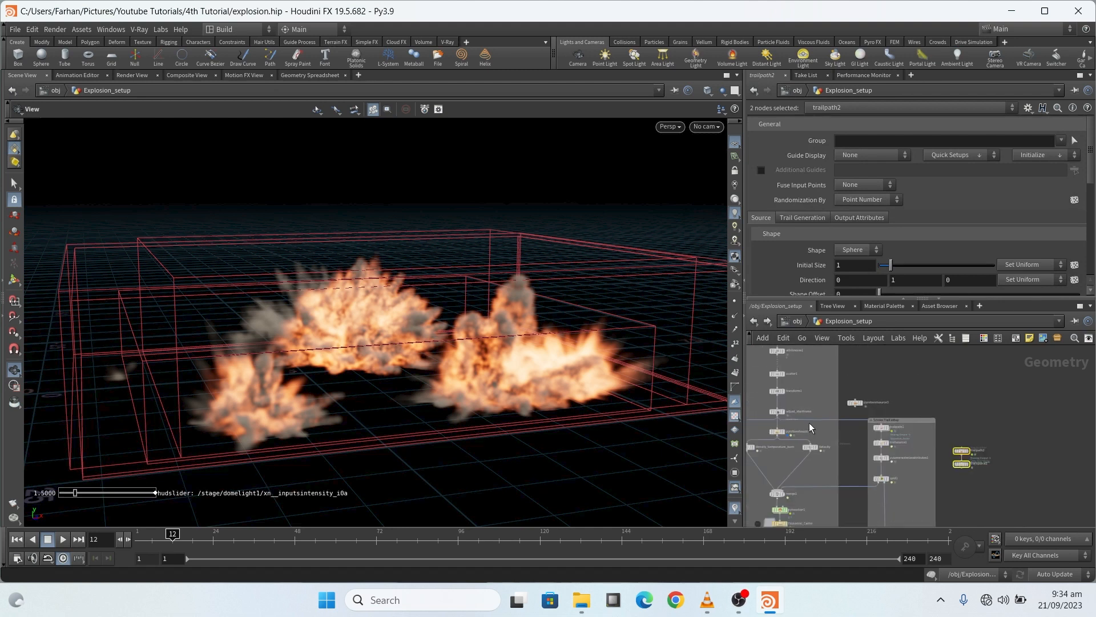
scroll(872, 389, "down", 2)
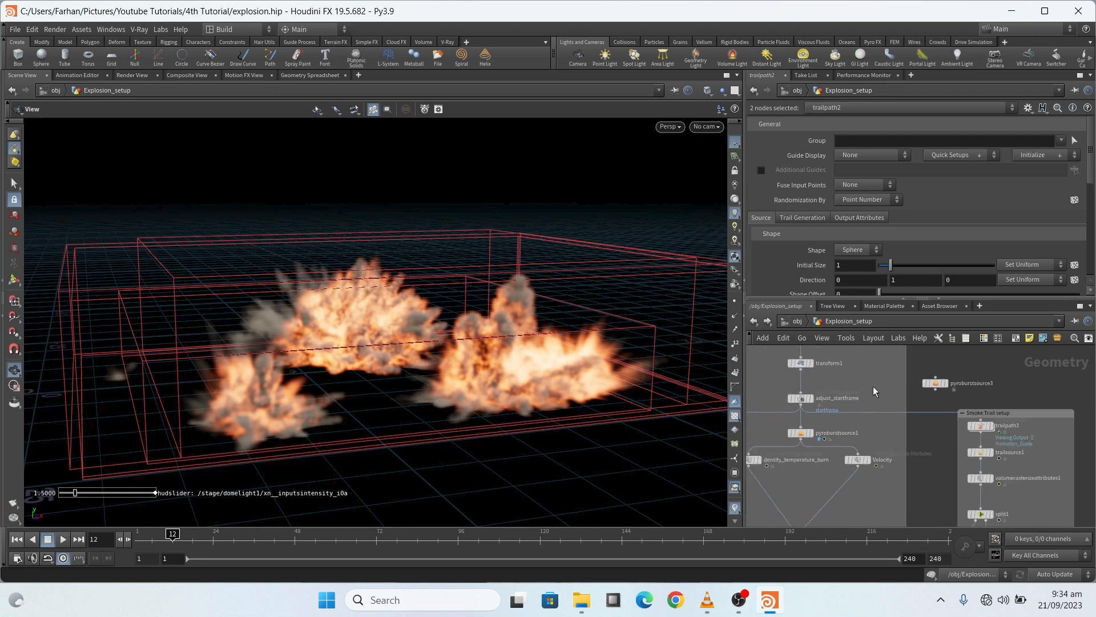
scroll(1006, 436, "up", 4)
scroll(942, 394, "up", 3)
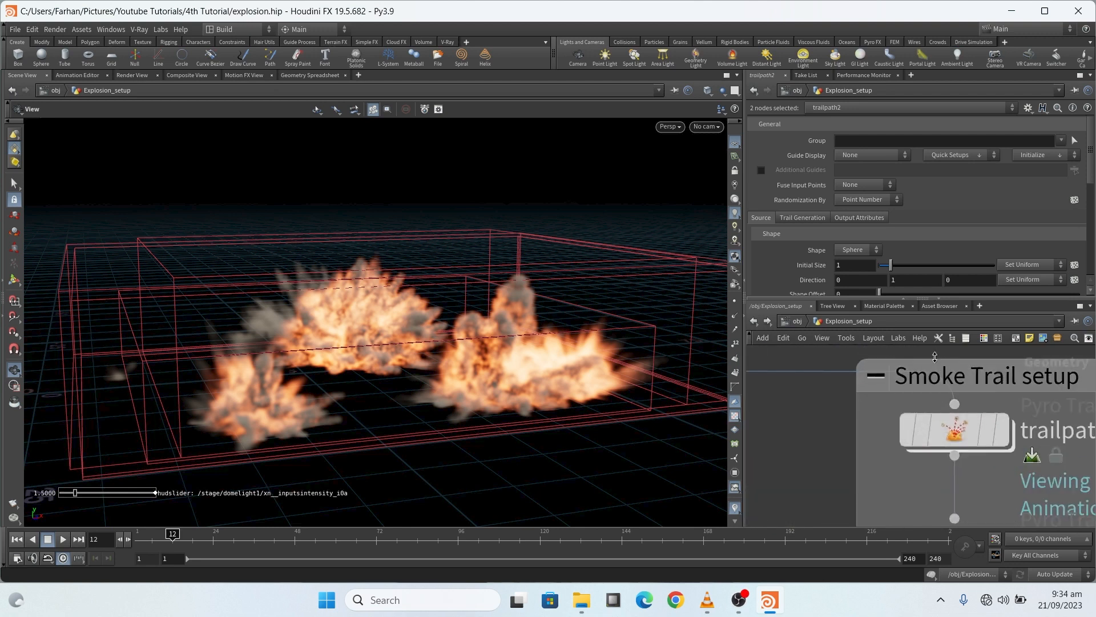
Display and select trailpath1 in the Smoke Trail setup and look through its Source and Trail Generation settings
left_click(953, 433)
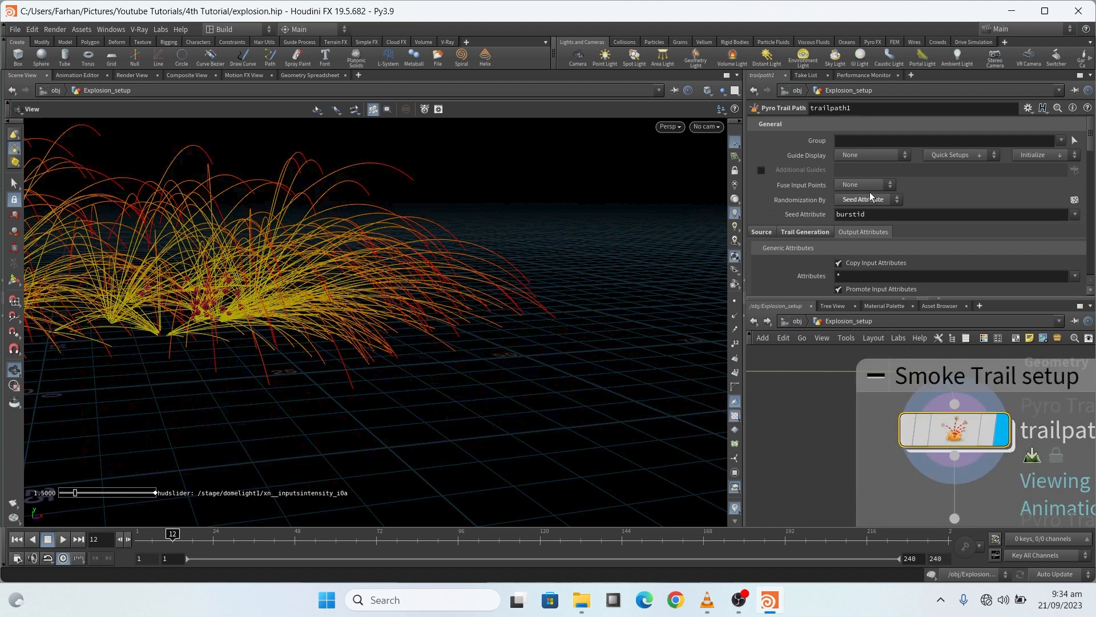
scroll(769, 173, "down", 2)
left_click(788, 172)
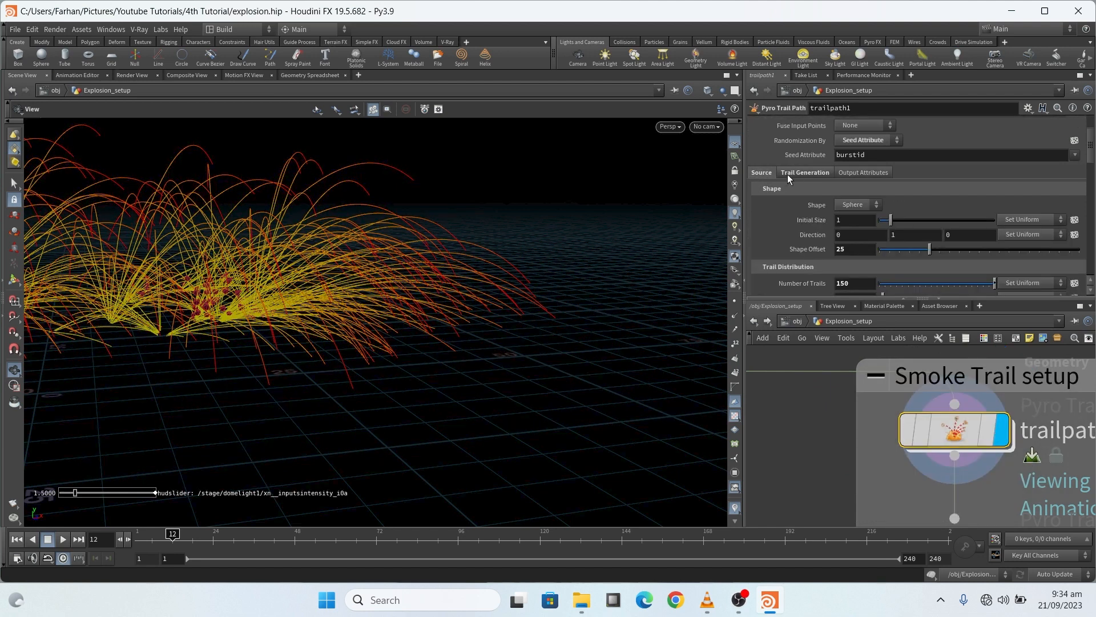
scroll(784, 187, "down", 2)
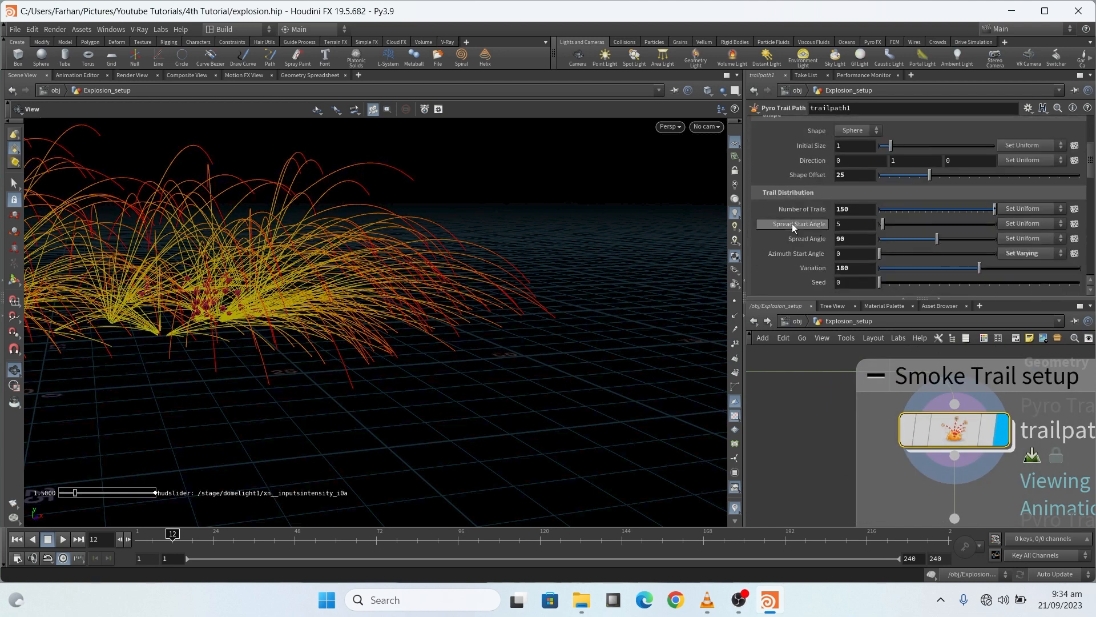
scroll(794, 215, "down", 1)
scroll(809, 242, "up", 4)
scroll(799, 192, "down", 10)
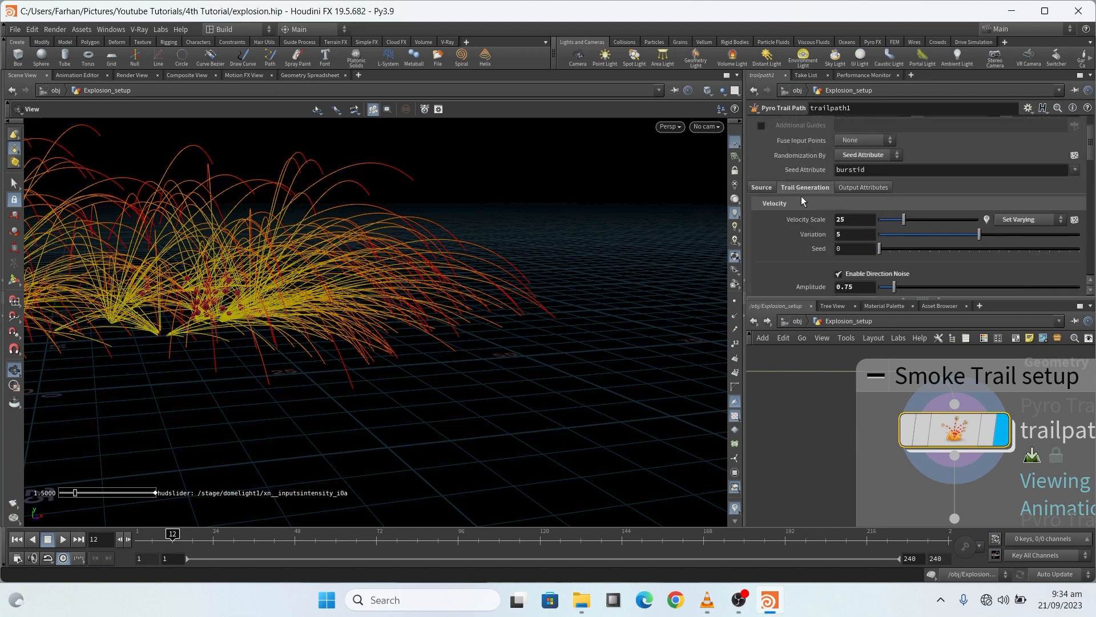
scroll(800, 274, "up", 12)
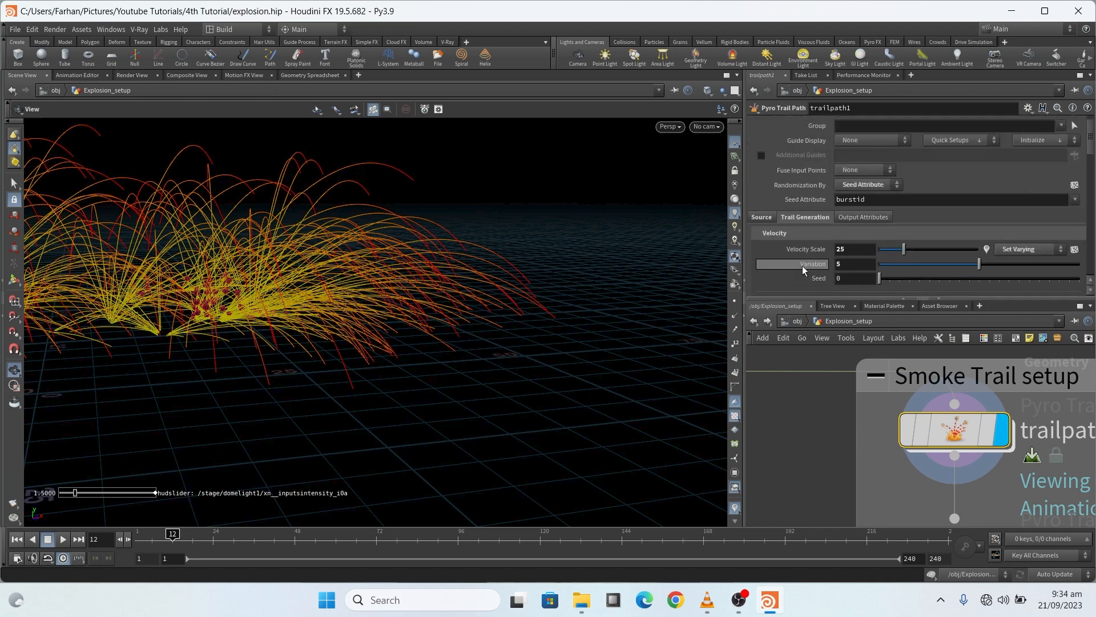
Look through the Output Attributes settings of trailpath1, including the copied input attributes and the trail id
left_click(859, 218)
scroll(801, 278, "down", 1)
scroll(799, 263, "up", 3)
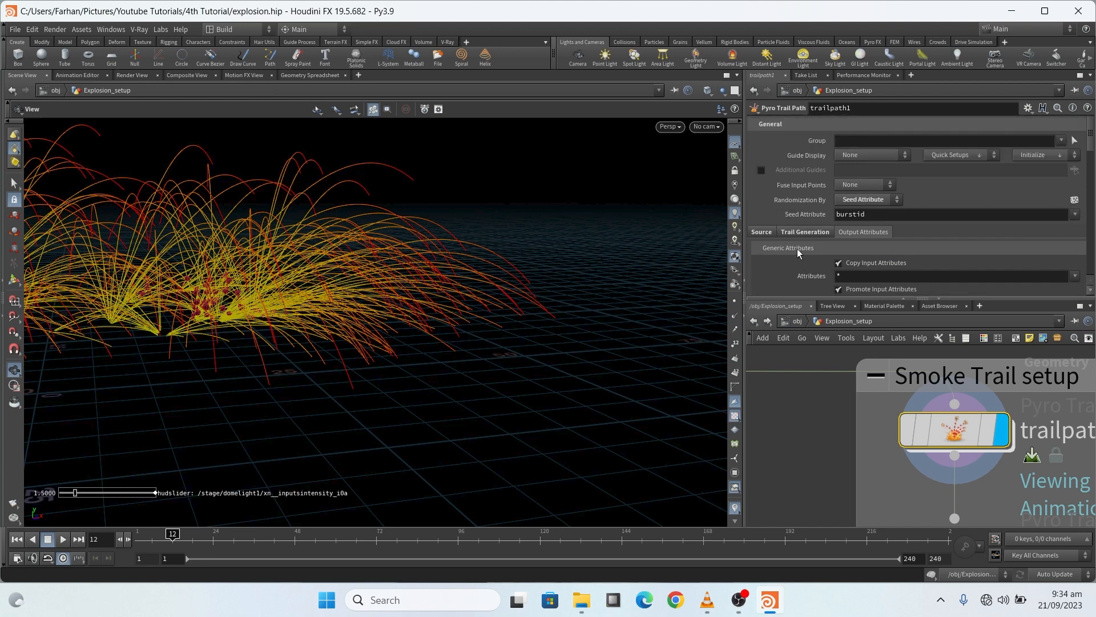
scroll(801, 239, "down", 4)
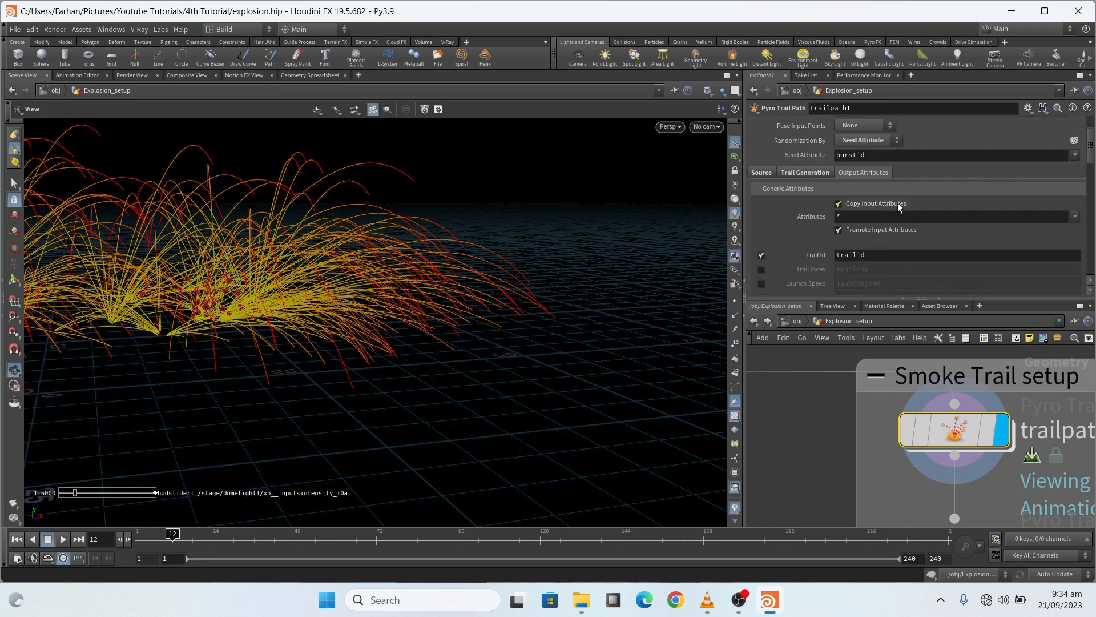
scroll(896, 188, "down", 5)
scroll(947, 465, "down", 2)
Display and select the trailsource1 node below trailpath1
middle_click_drag(947, 465, 920, 345)
scroll(952, 431, "up", 1)
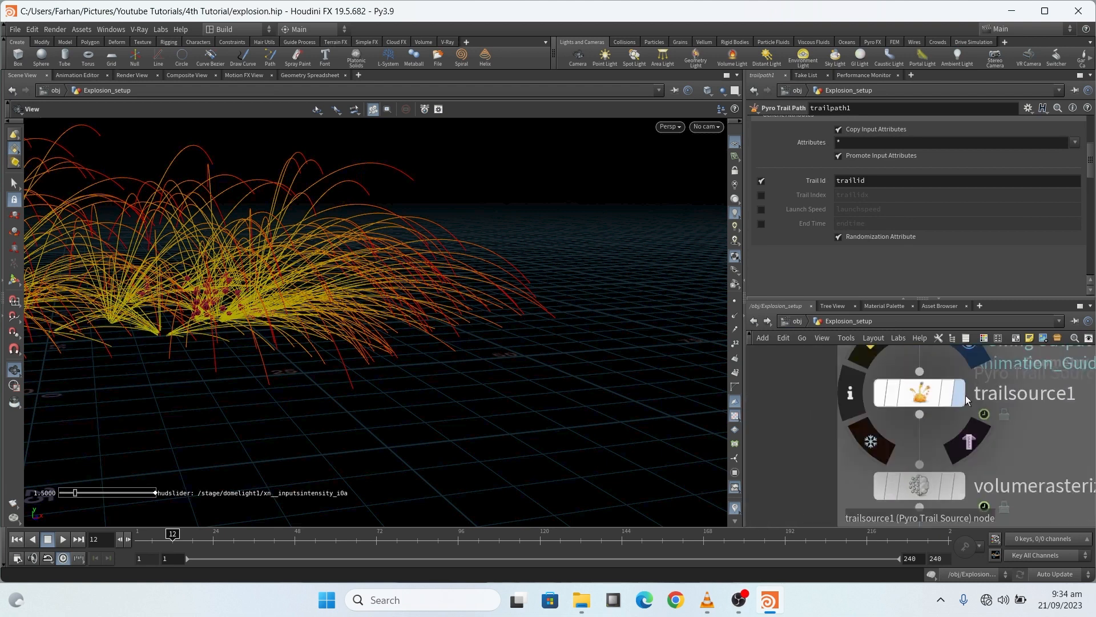
left_click(962, 394)
left_click(968, 400)
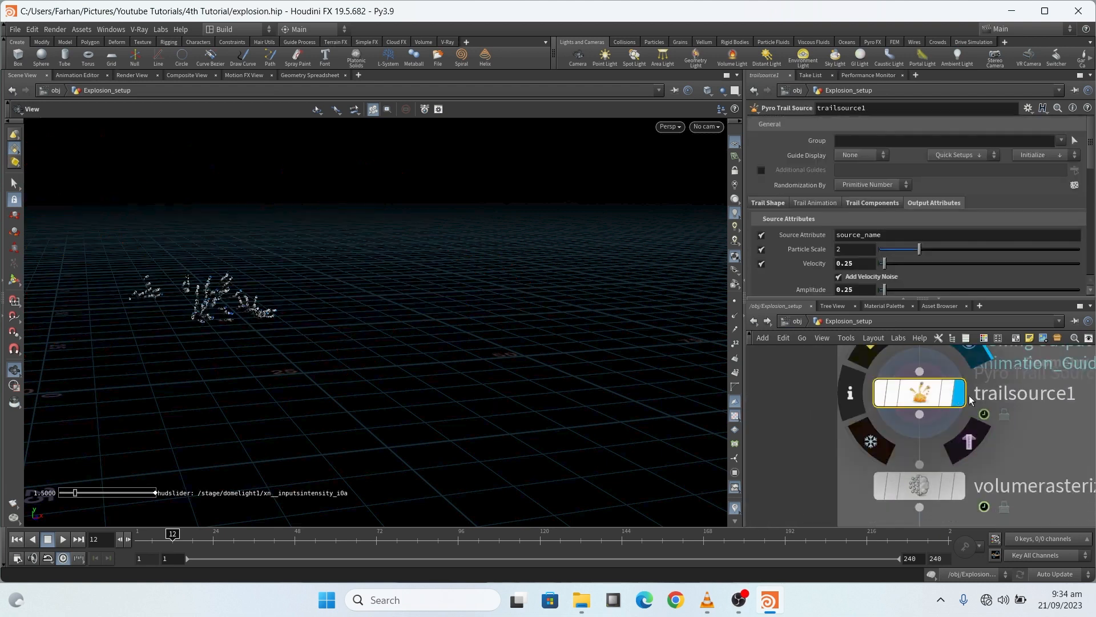
scroll(905, 415, "down", 1)
scroll(905, 415, "down", 2)
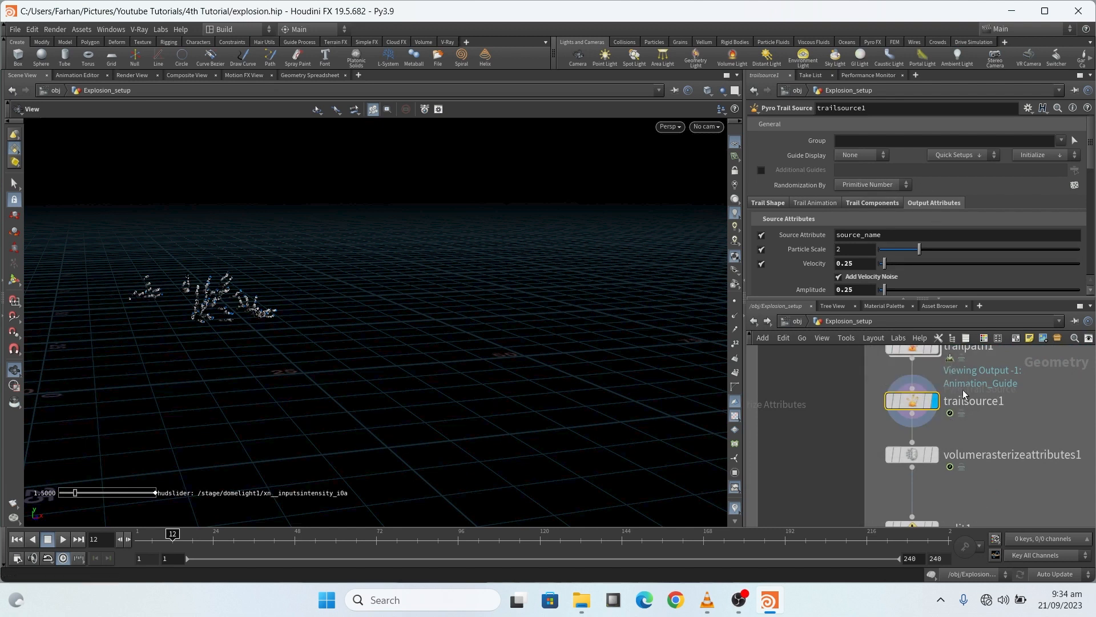
scroll(962, 390, "up", 3)
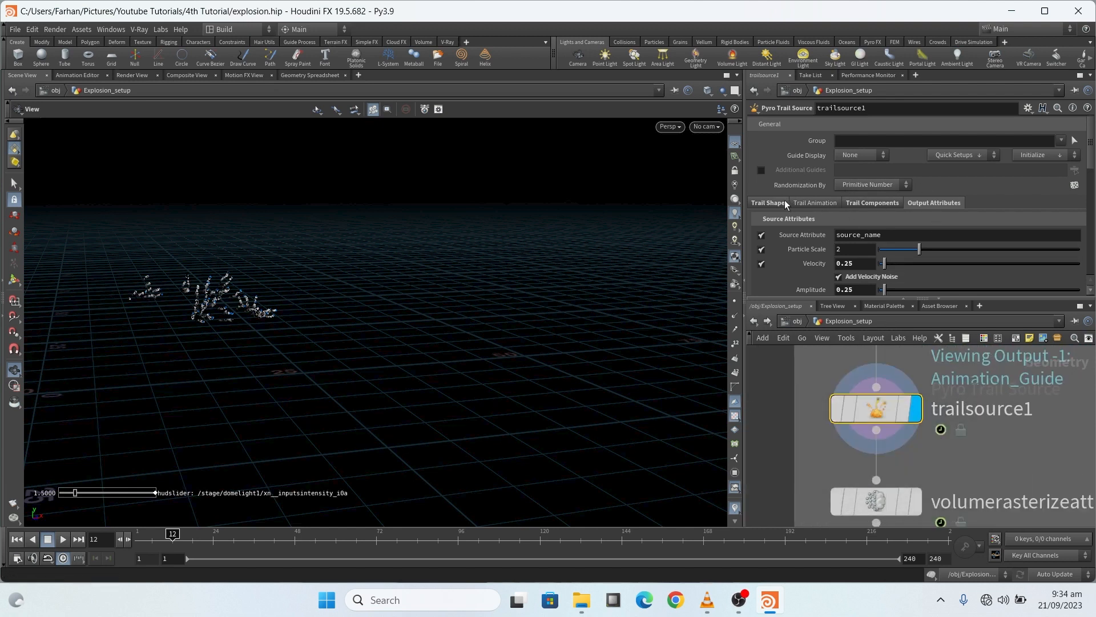
Examine the Trail Shape settings of trailsource1, including length, radius and shape noise, against a close-up of the trail points
scroll(858, 225, "down", 1)
left_click(770, 162)
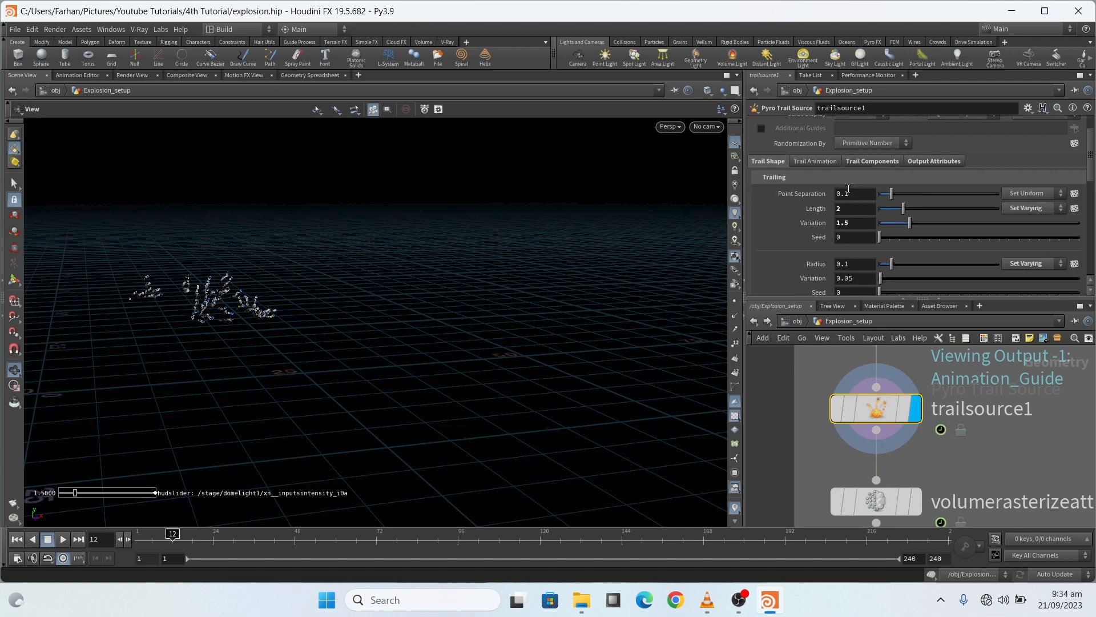
scroll(822, 234, "down", 1)
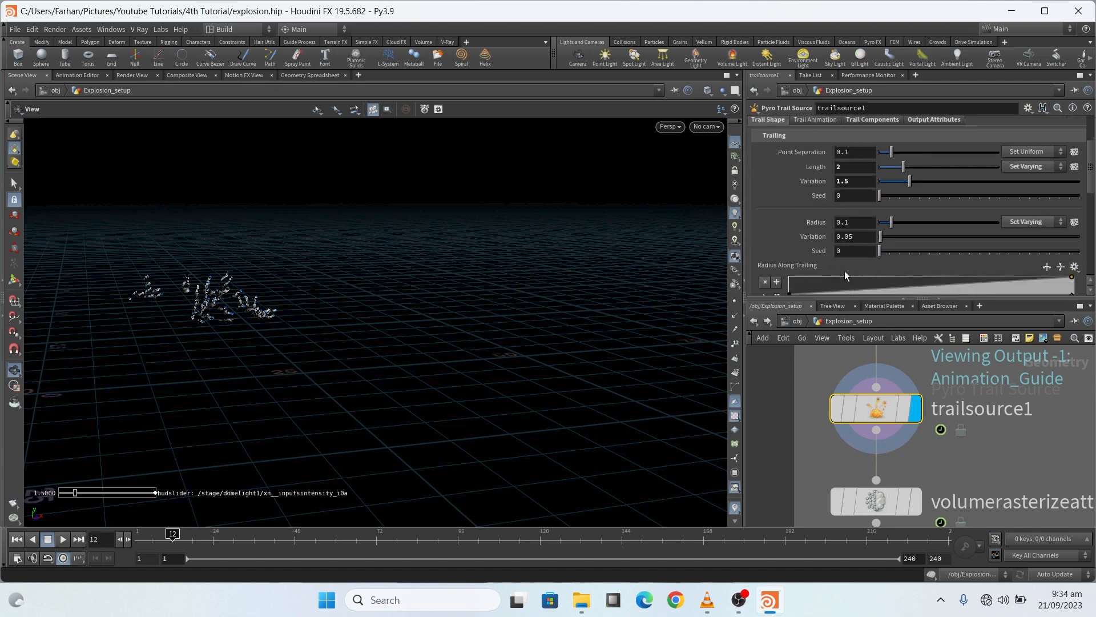
scroll(820, 231, "up", 1)
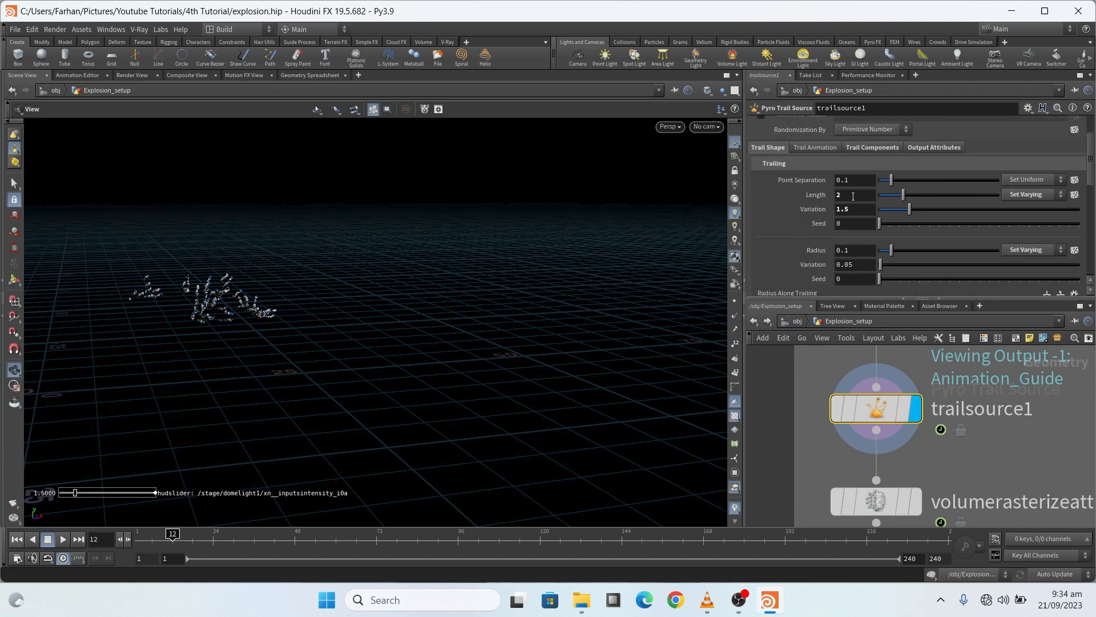
scroll(177, 313, "up", 4)
left_click_drag(176, 314, 223, 313)
scroll(225, 313, "up", 3)
scroll(258, 314, "up", 2)
scroll(827, 246, "down", 5)
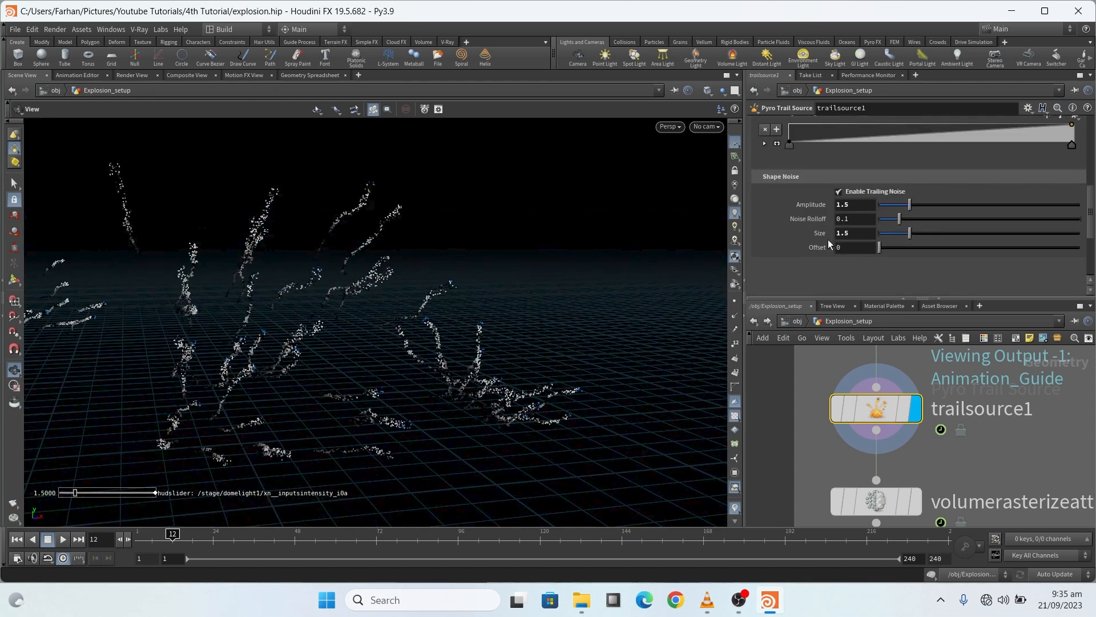
scroll(800, 239, "up", 6)
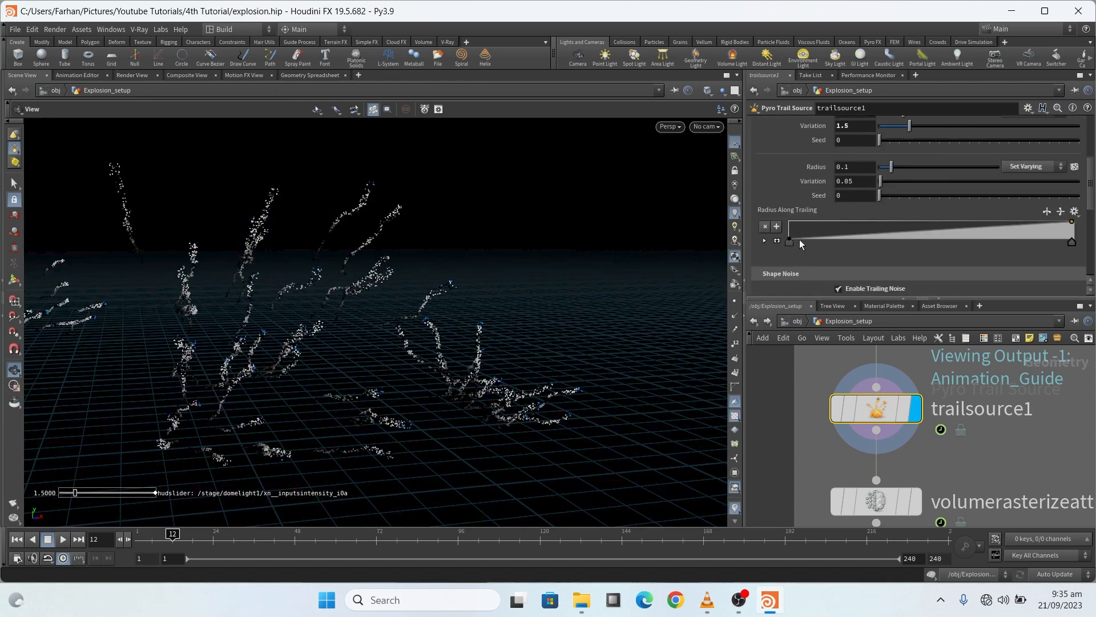
Look through the Trail Animation settings of trailsource1, including start frame, offset and speed scale
left_click(813, 203)
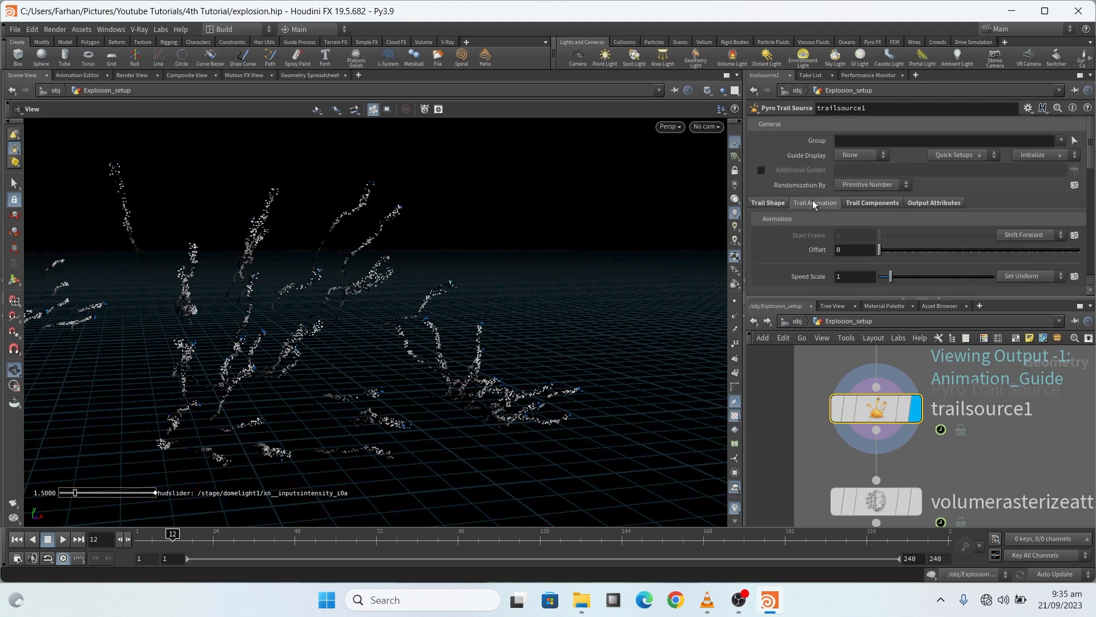
scroll(813, 198, "down", 2)
scroll(807, 197, "down", 1)
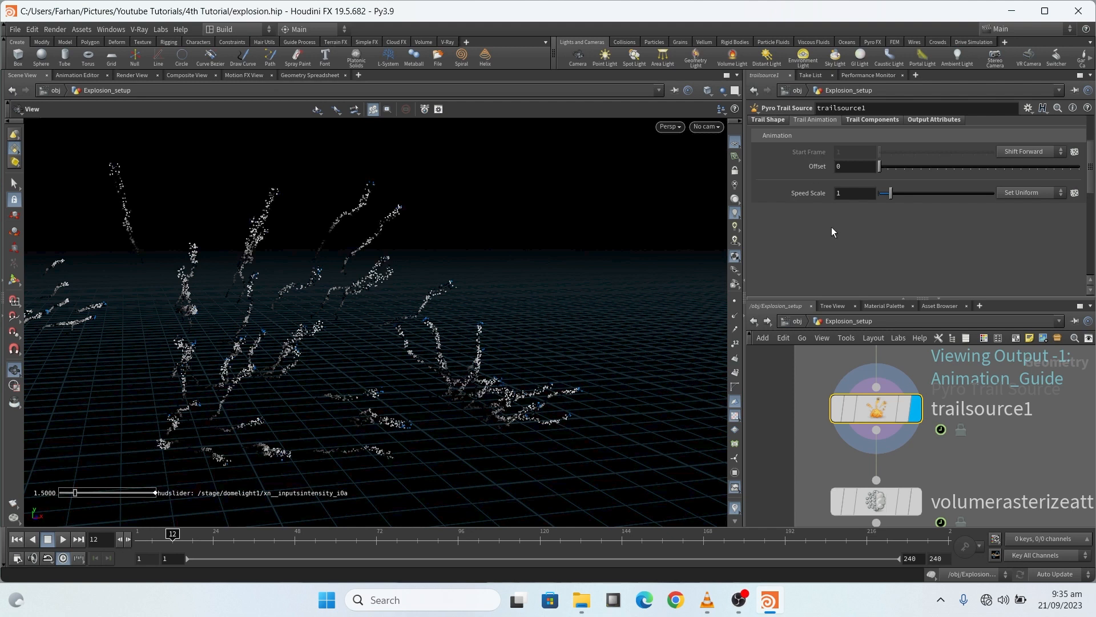
scroll(832, 227, "up", 1)
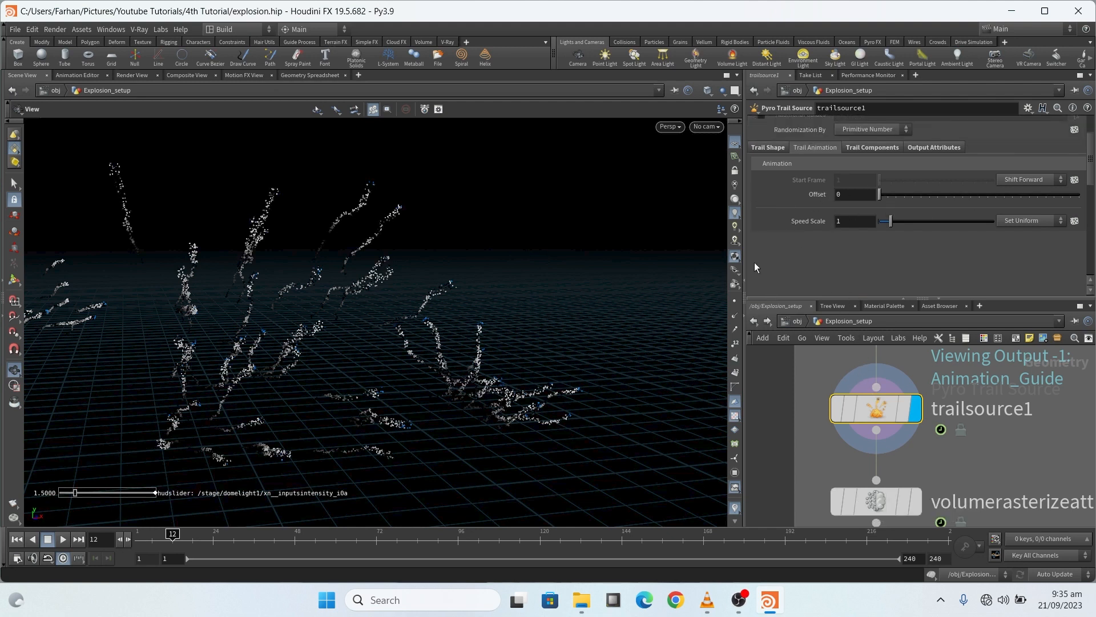
Look over the network around pyroburstsource1 and the Smoke Trail setup, and choose Shift Forward for the Start Frame of trailsource1
scroll(951, 439, "down", 6)
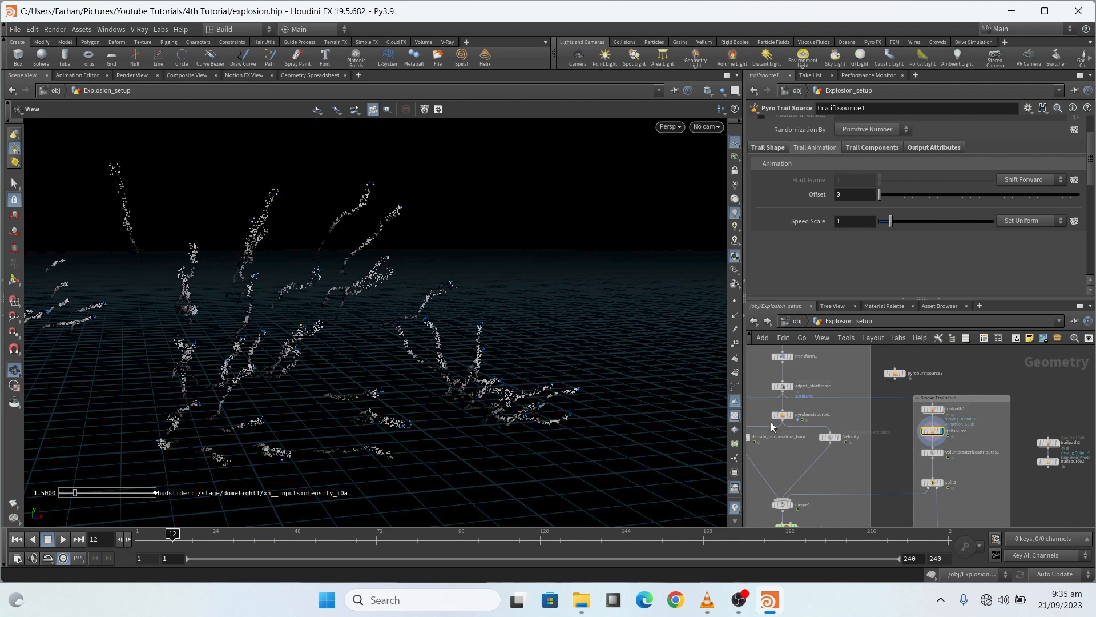
scroll(856, 414, "up", 6)
scroll(901, 398, "down", 4)
scroll(890, 400, "up", 5)
scroll(885, 394, "down", 5)
scroll(886, 400, "up", 2)
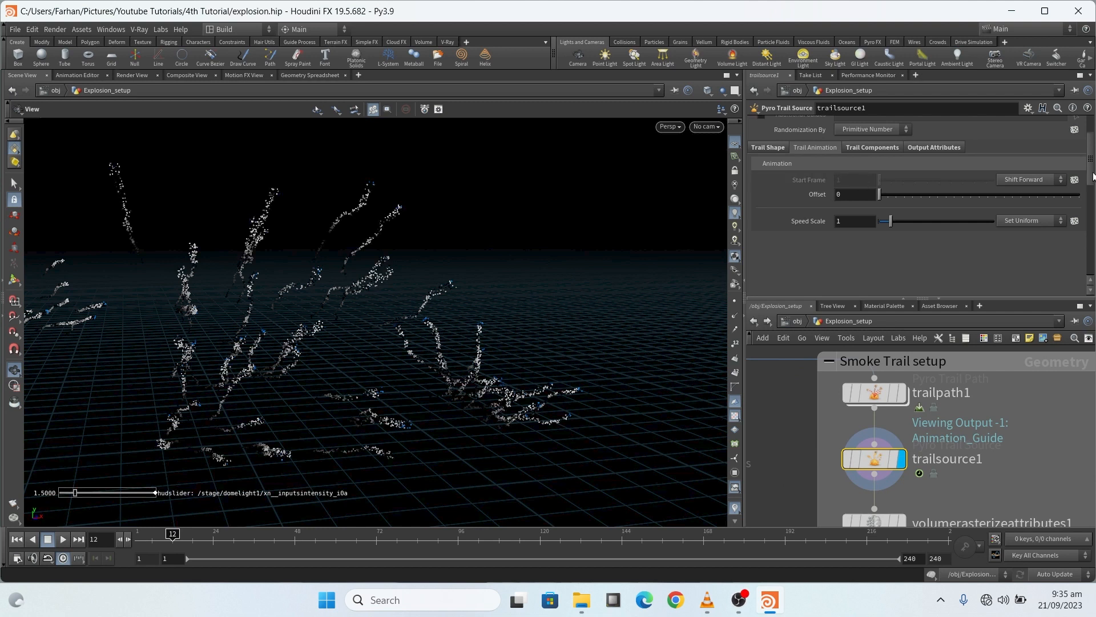
left_click(1035, 180)
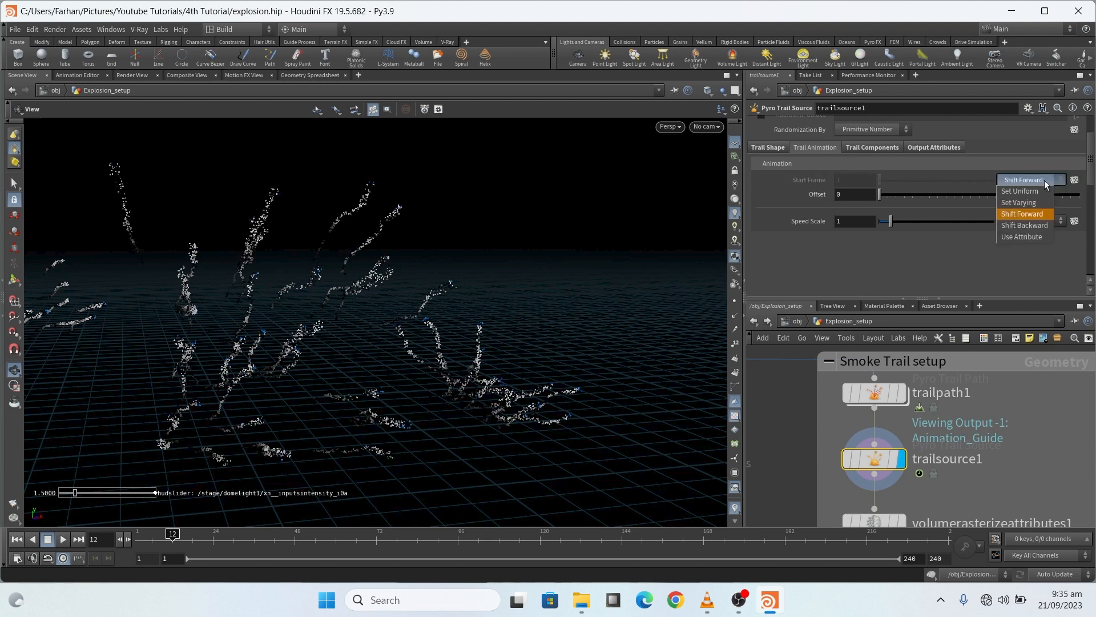
left_click(1035, 215)
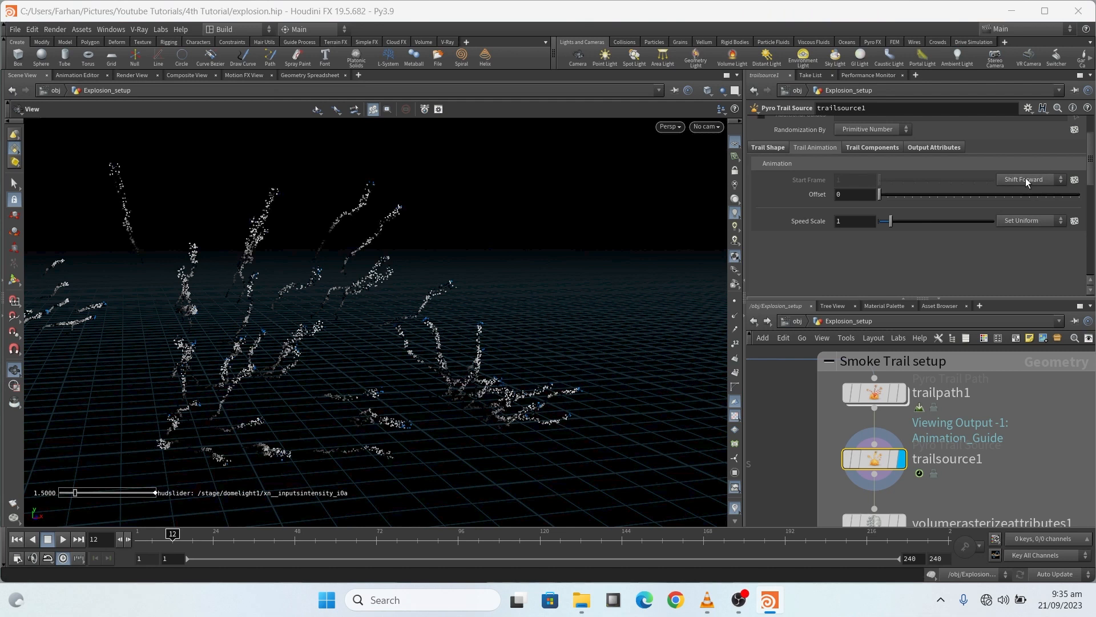
Look at the Trail Components settings of trailsource1 and compare the attributes of Source 1 and Source 2
left_click(862, 151)
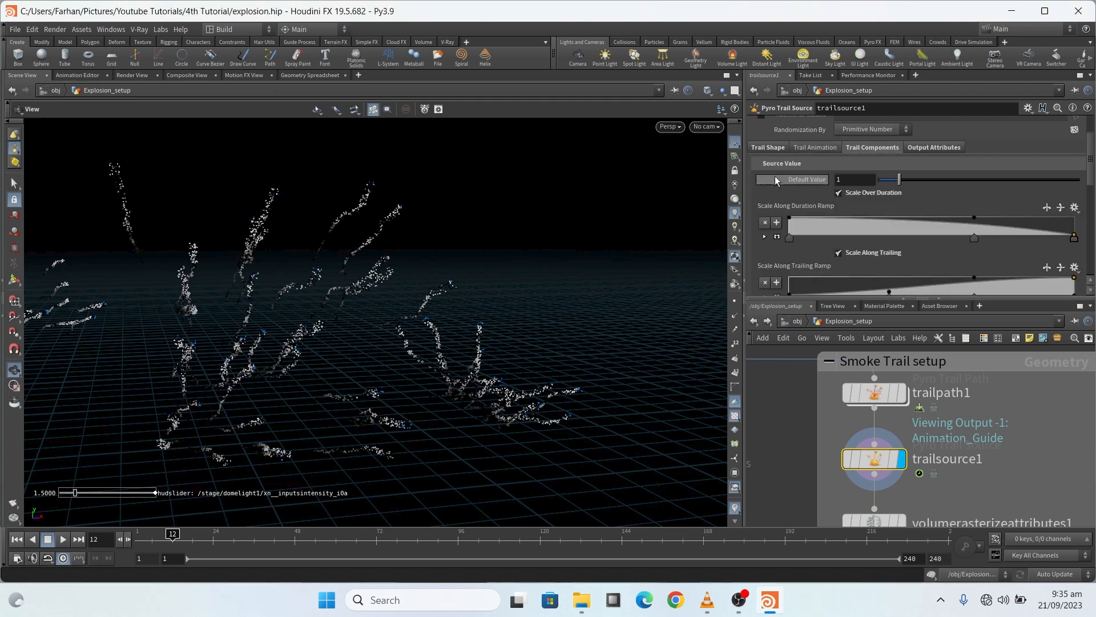
scroll(802, 182, "down", 5)
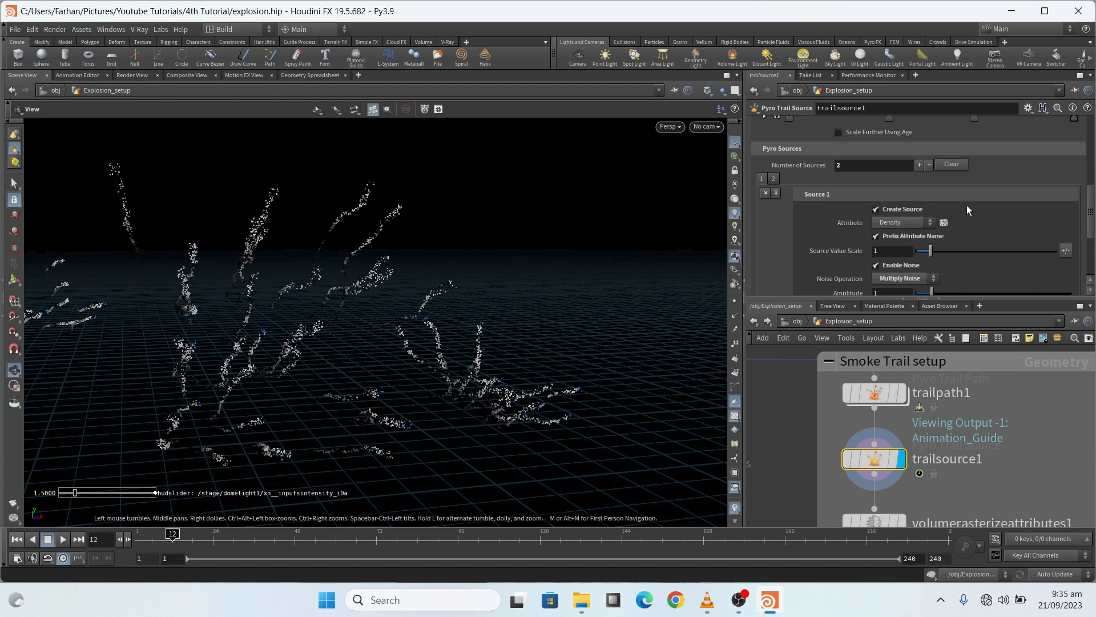
left_click(897, 222)
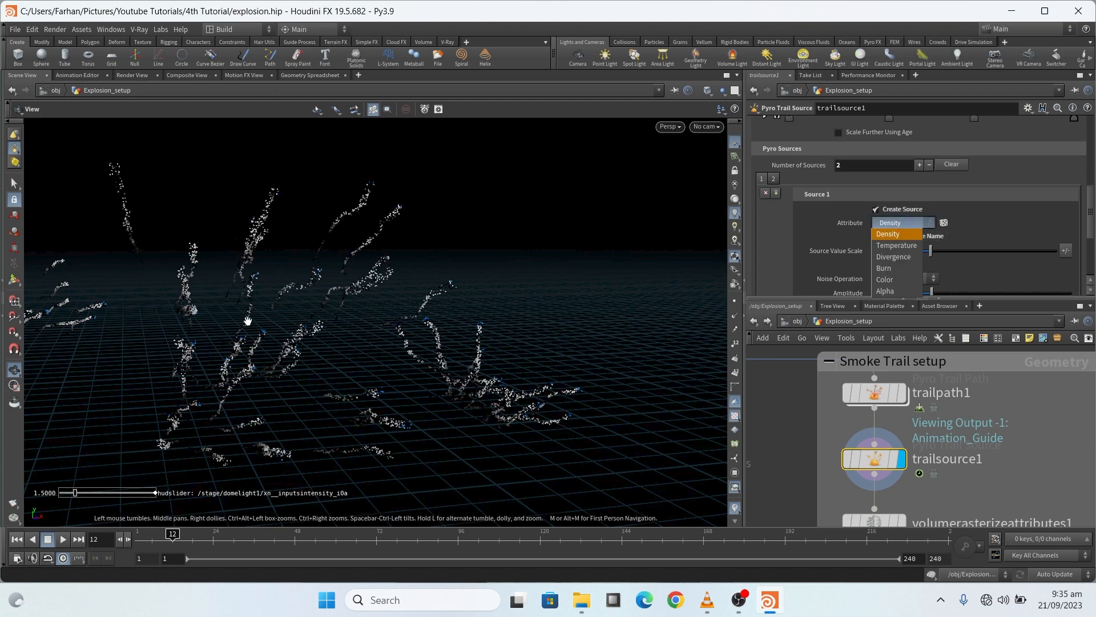
left_click(775, 186)
left_click(773, 178)
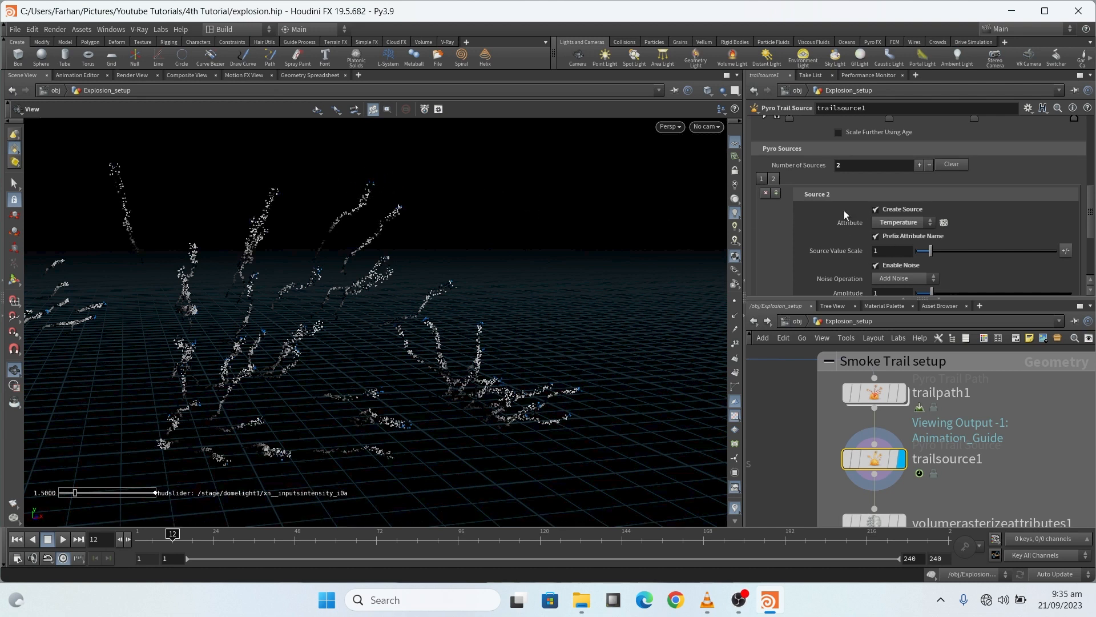
Examine the noise settings of the two pyro sources and the scale ramps in the Trail Components of trailsource1
scroll(831, 222, "down", 5)
scroll(820, 240, "up", 5)
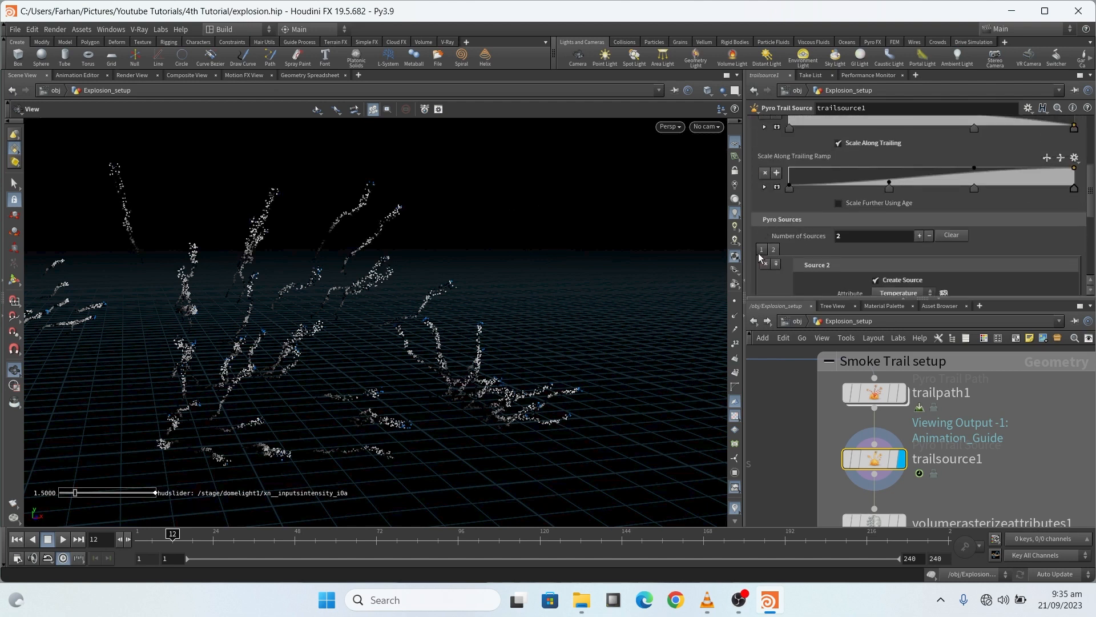
scroll(838, 197, "down", 5)
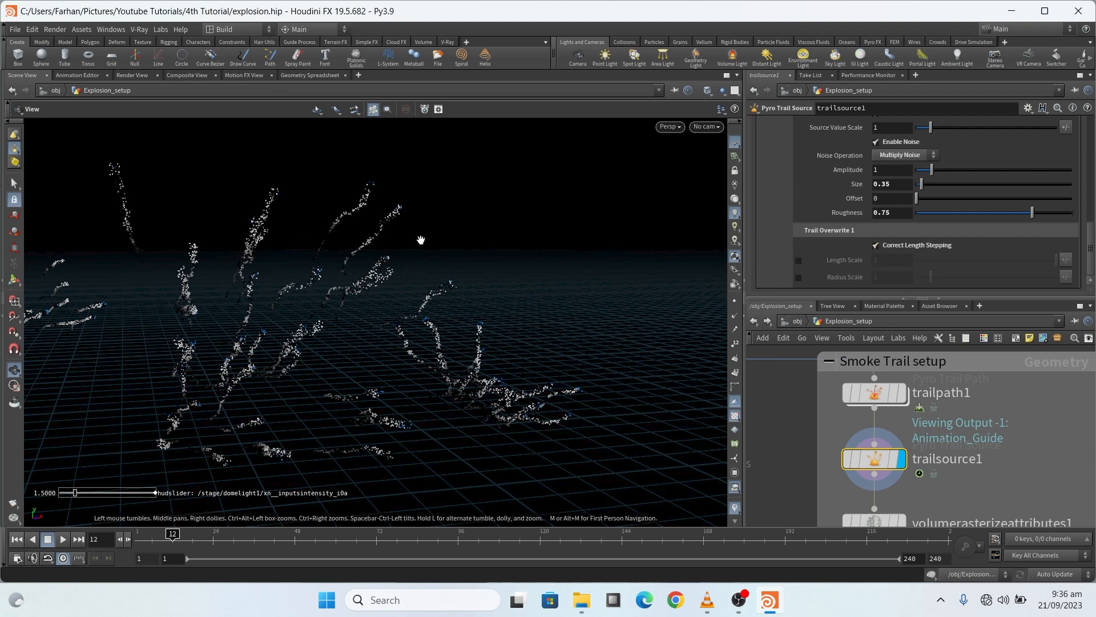
scroll(833, 256, "up", 5)
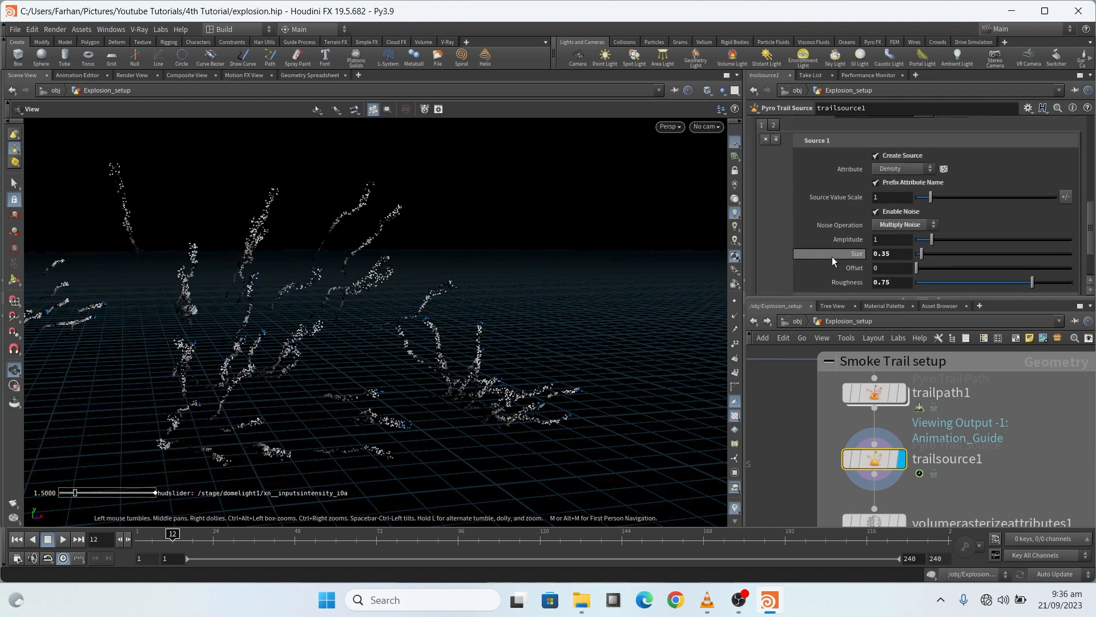
scroll(797, 196, "up", 5)
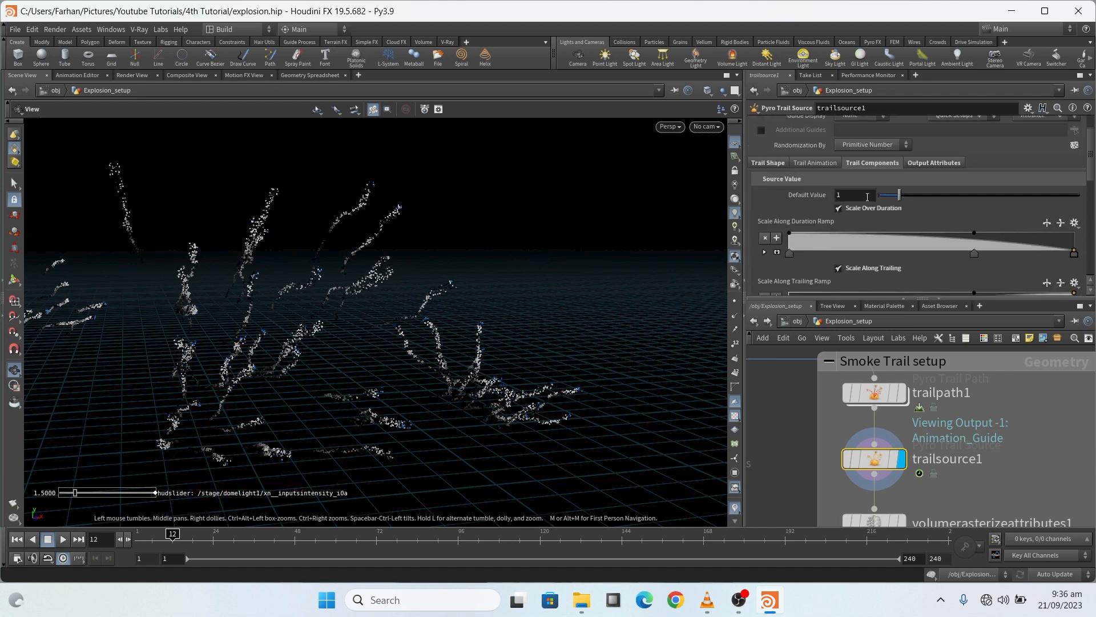
Look through the scale ramps and the Output Attributes of trailsource1, including particle scale, velocity and velocity noise
scroll(845, 171, "down", 2)
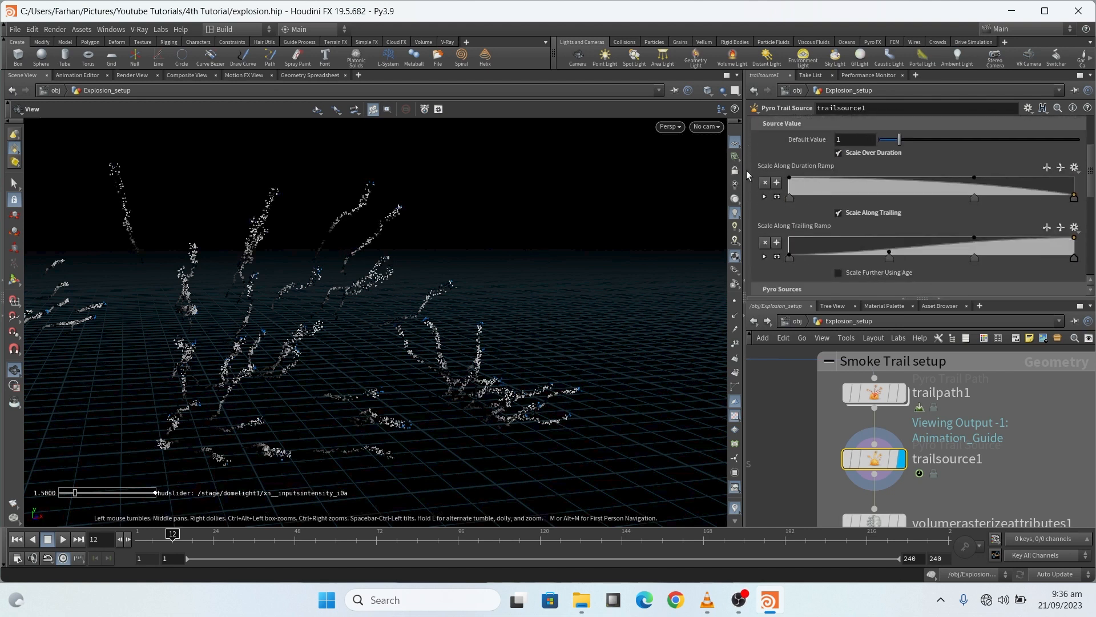
scroll(922, 223, "up", 2)
left_click(917, 204)
scroll(914, 197, "down", 1)
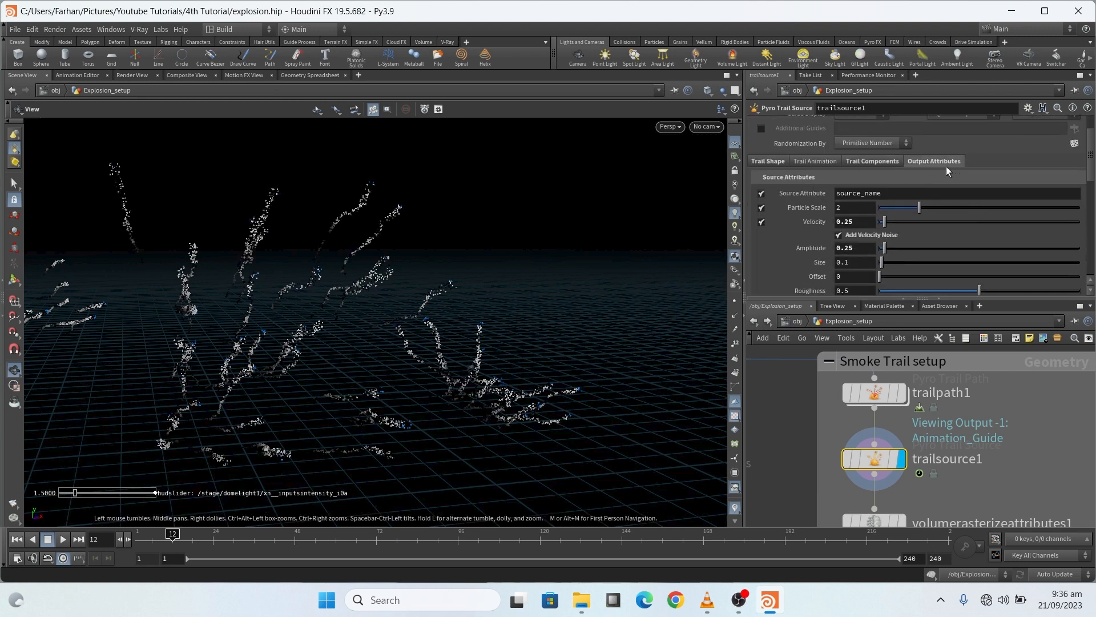
scroll(779, 182, "down", 1)
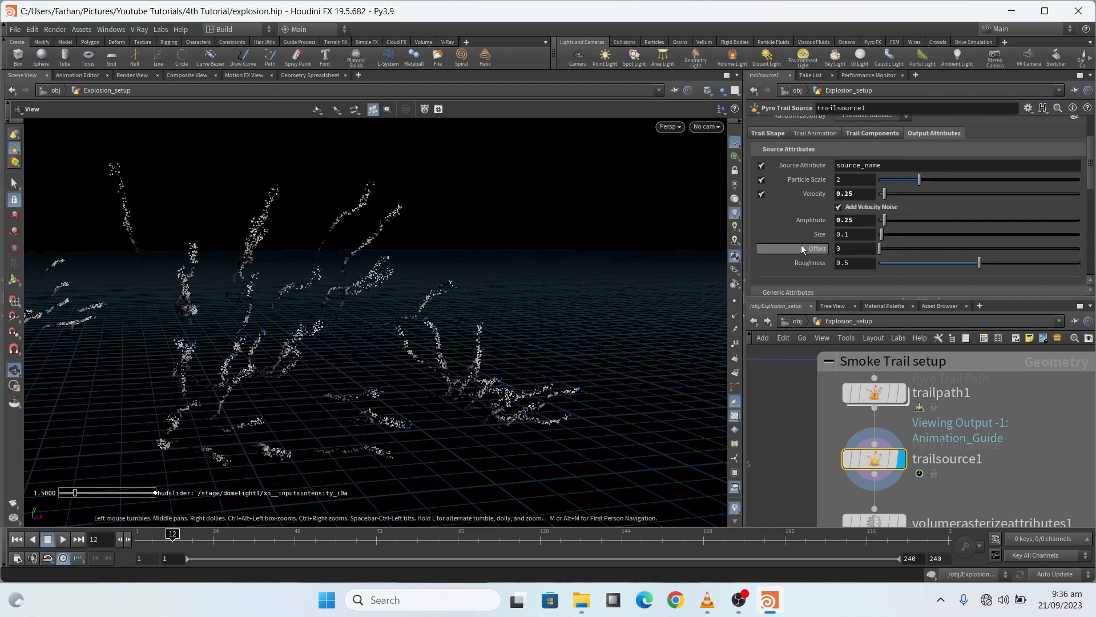
scroll(768, 197, "down", 1)
scroll(768, 197, "down", 2)
scroll(852, 190, "up", 2)
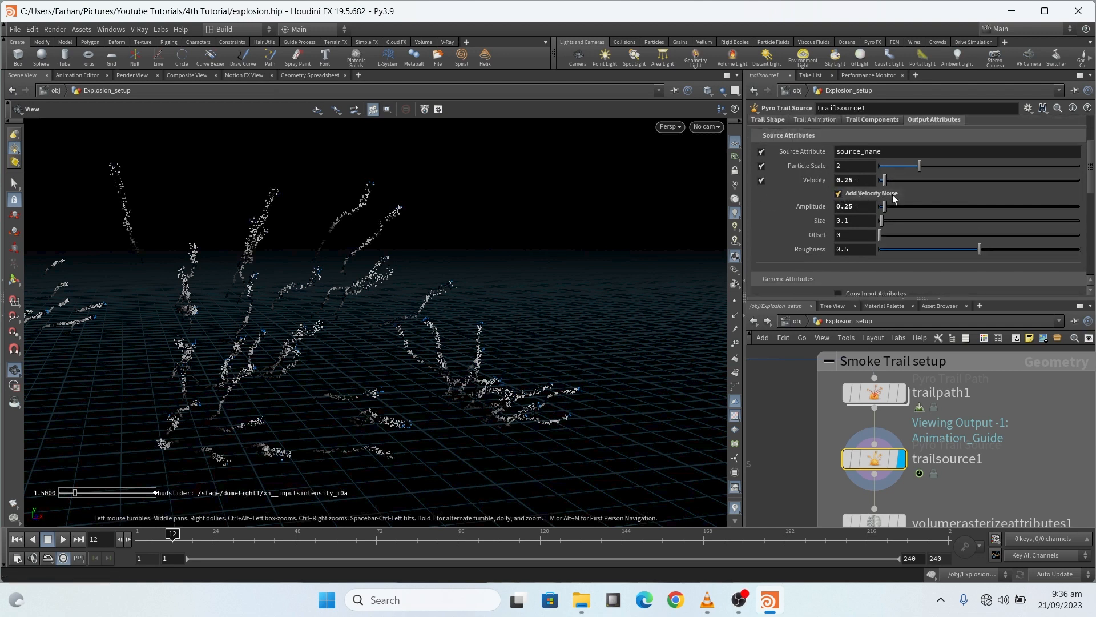
scroll(793, 195, "down", 8)
scroll(775, 214, "up", 7)
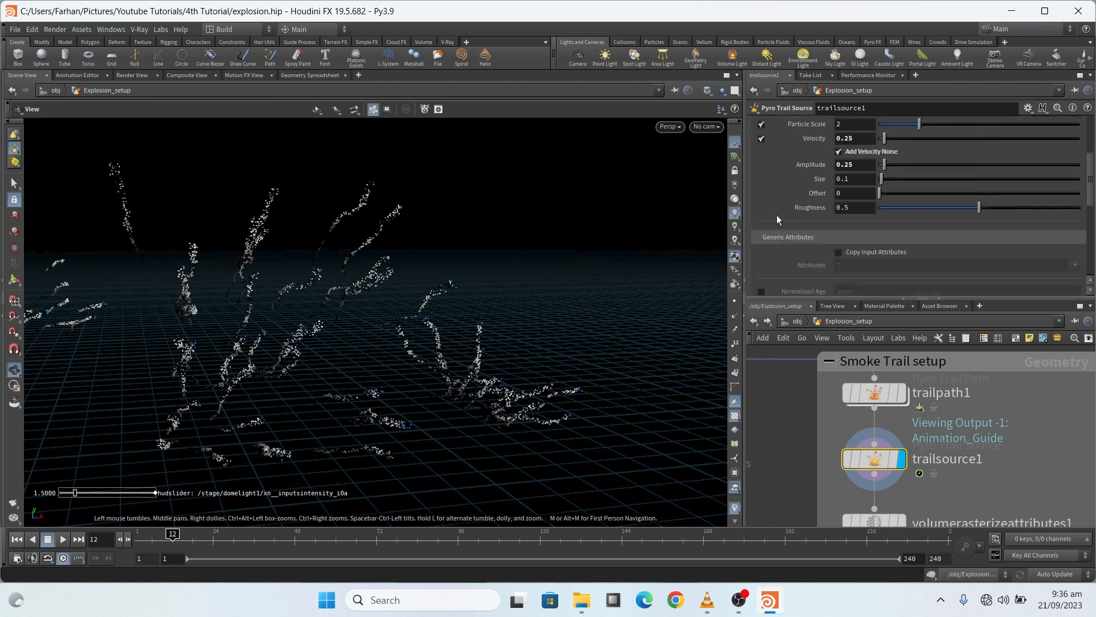
Compare the noise and trail overwrite settings of the density and temperature sources in the Trail Components of trailsource1
scroll(796, 198, "down", 10)
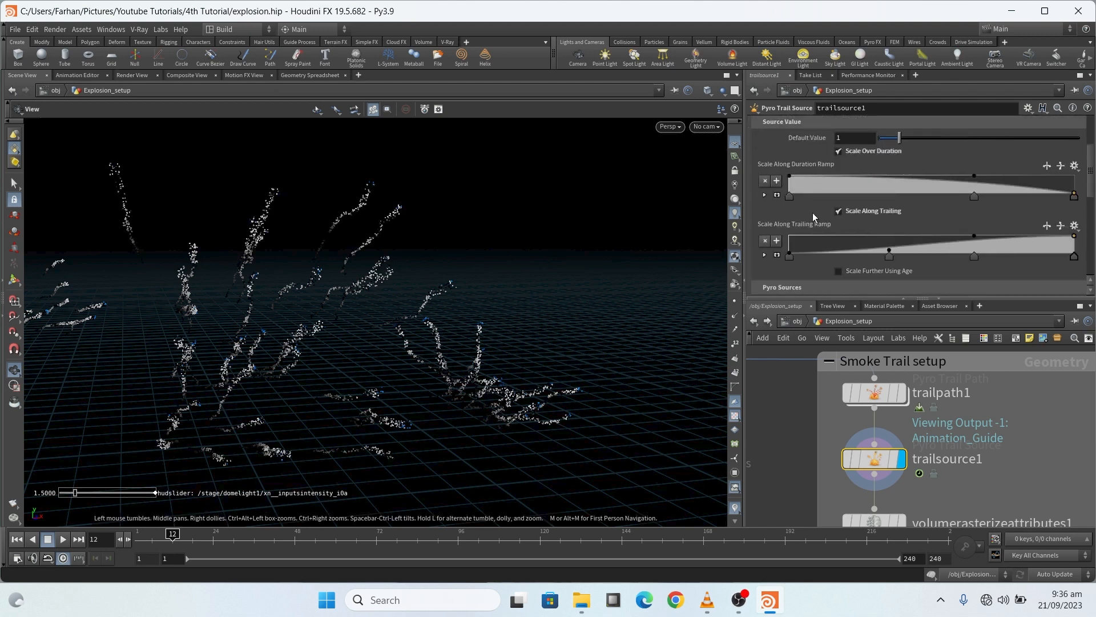
scroll(816, 163, "down", 10)
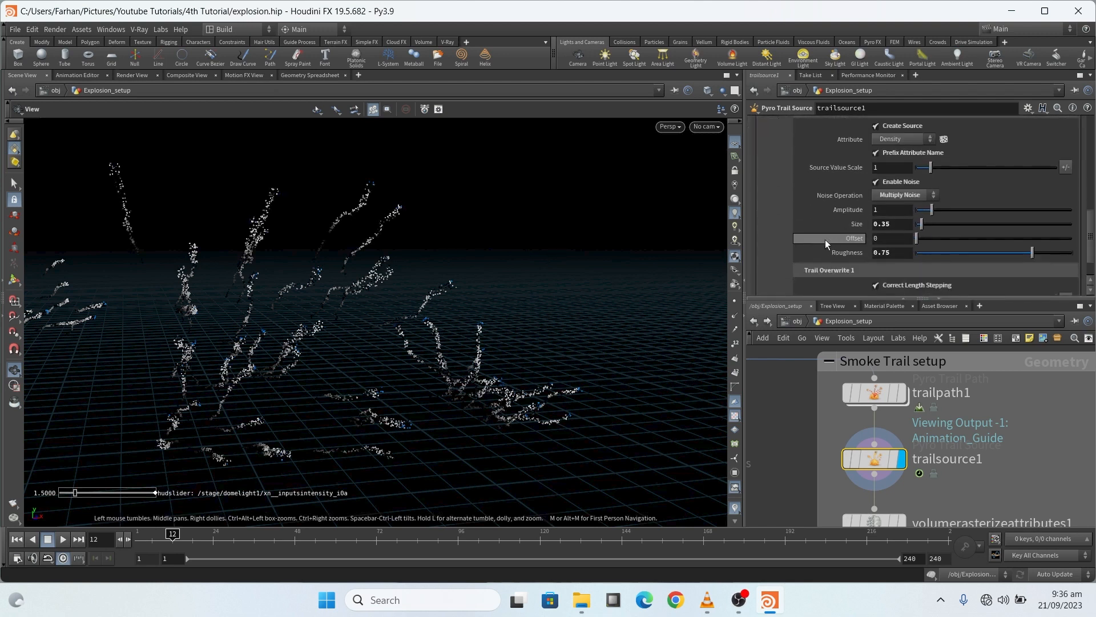
scroll(847, 253, "down", 3)
scroll(879, 222, "up", 2)
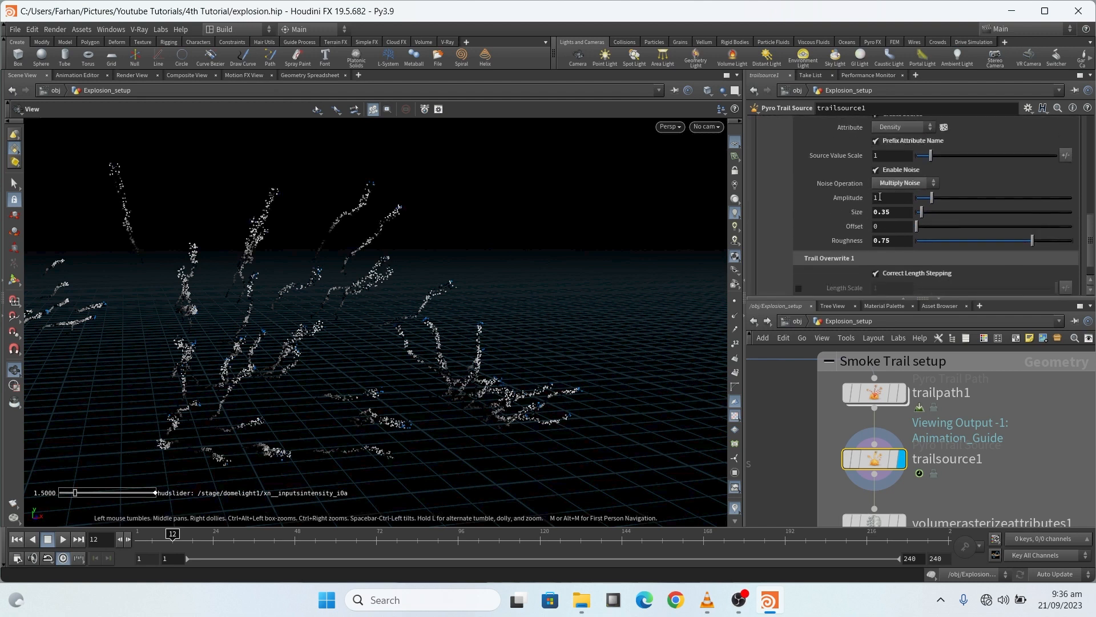
scroll(834, 166, "up", 4)
left_click(774, 180)
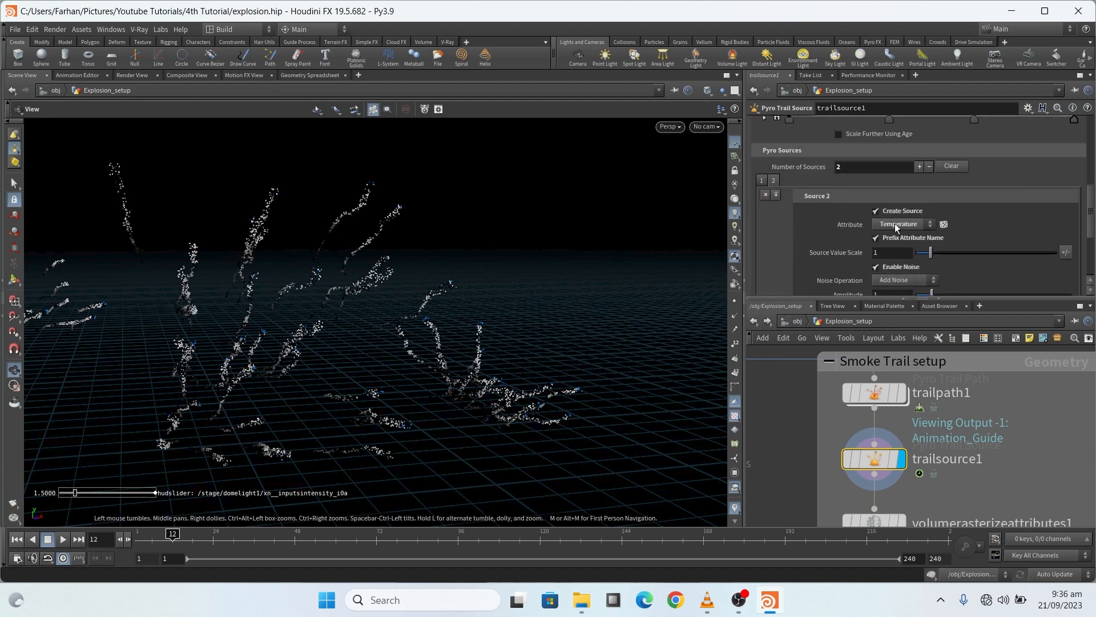
scroll(827, 244, "down", 2)
scroll(887, 250, "down", 3)
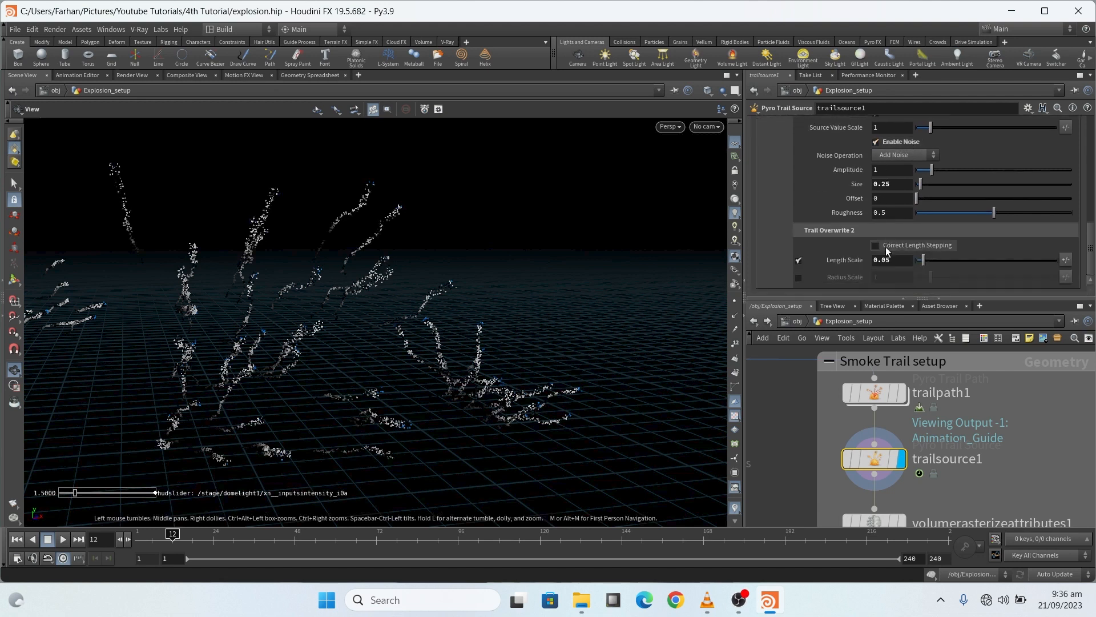
scroll(909, 434, "down", 5)
scroll(912, 460, "up", 4)
Display the volumerasterizeattributes1 node and look through its rasterized attributes and filter settings
left_click(903, 414)
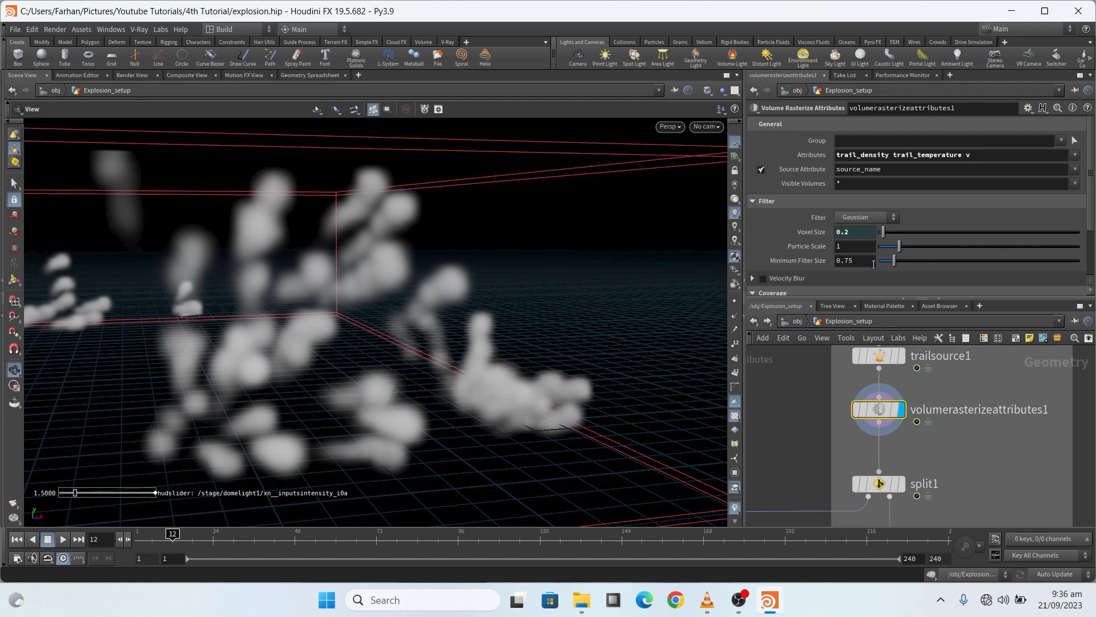
scroll(929, 453, "down", 4)
scroll(931, 386, "up", 5)
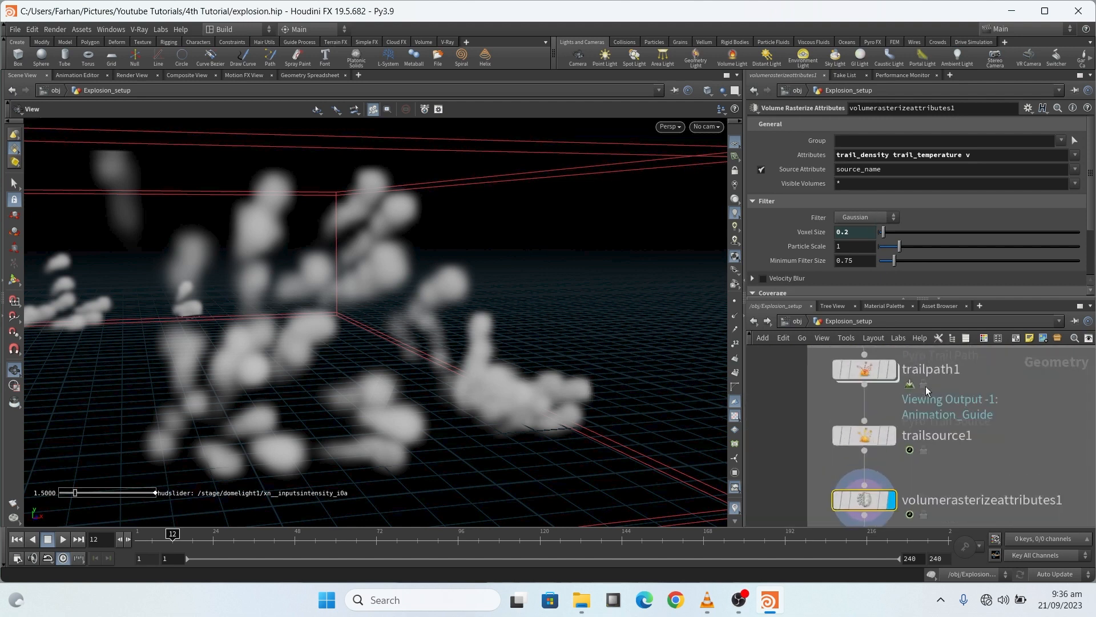
Display trailsource1 and check its point attributes in the node info
mouse_move(845, 441)
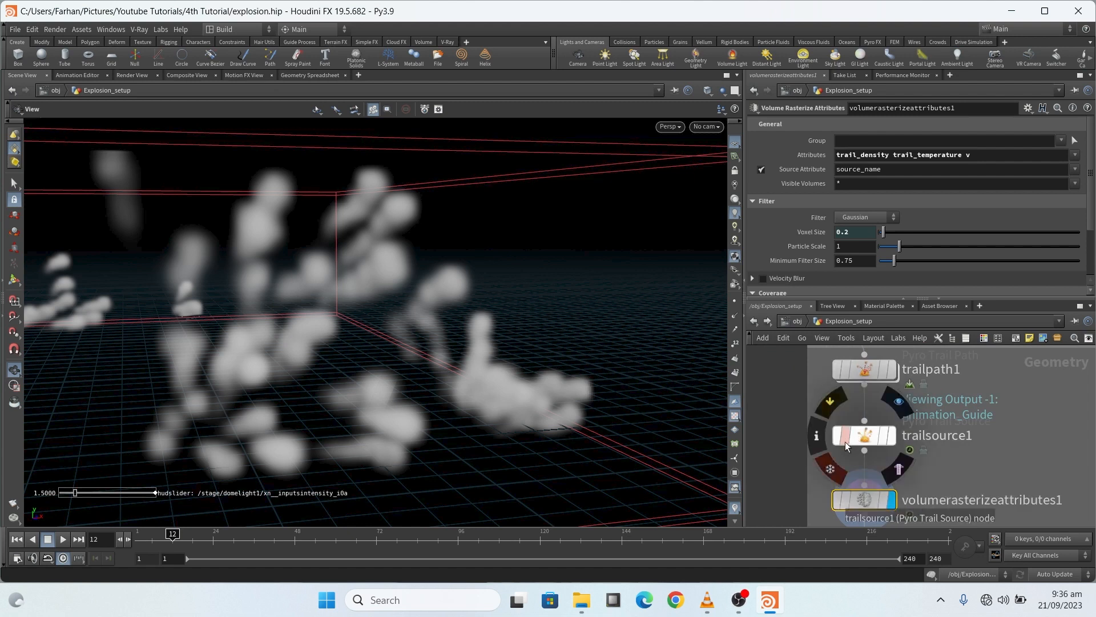
left_click(891, 435)
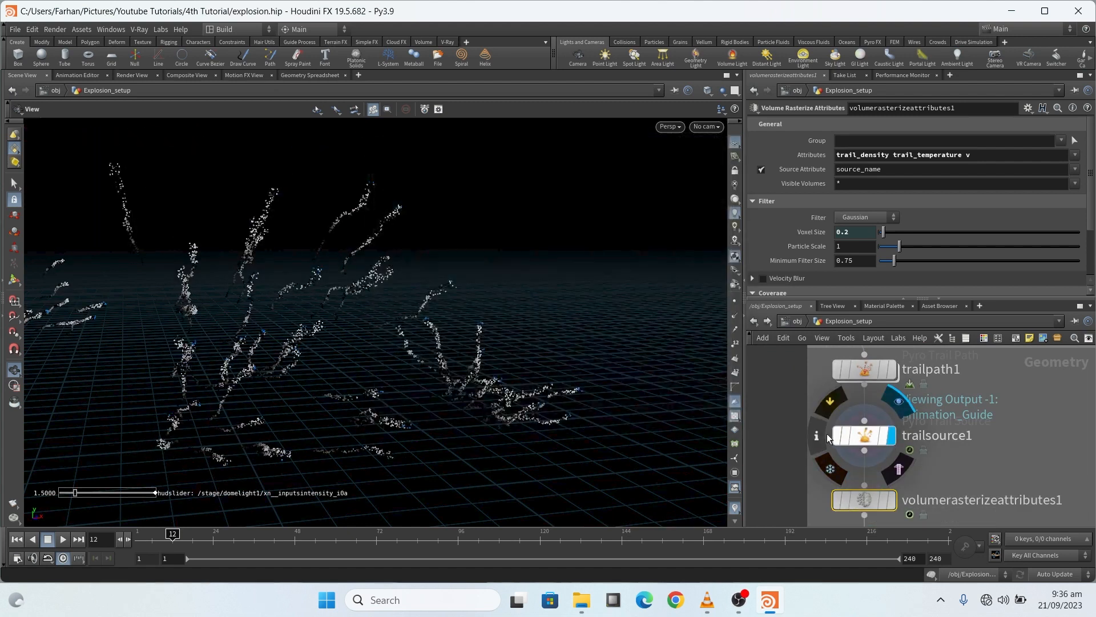
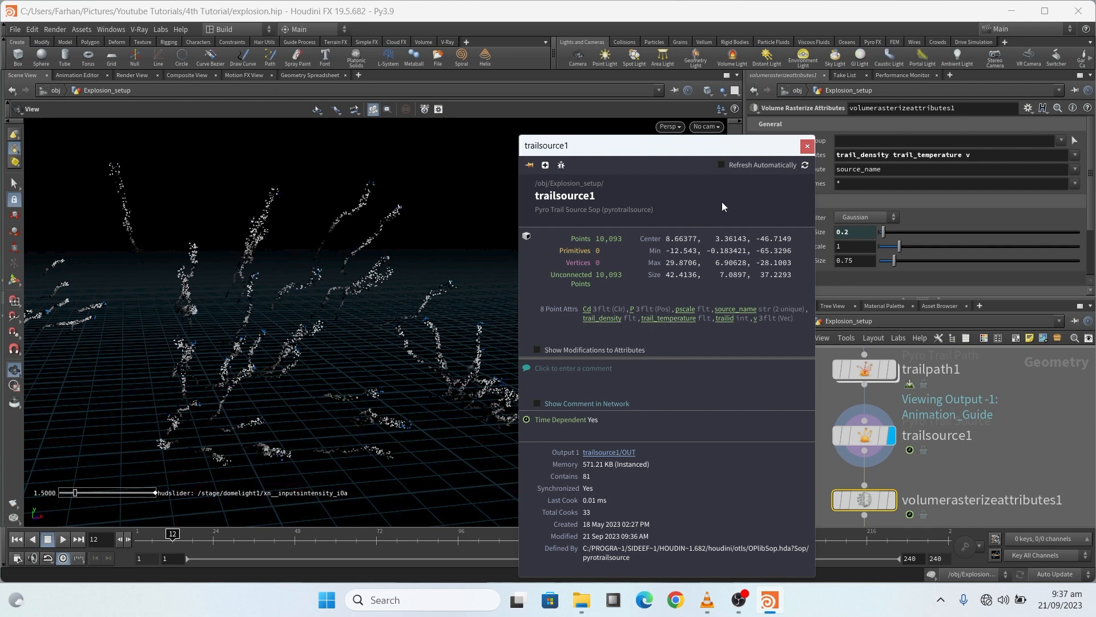
left_click(806, 147)
Select the density_temperature_burn node below pyroburstsource1 and review its attributes, filter and velocity blur settings for comparison
scroll(977, 414, "down", 5)
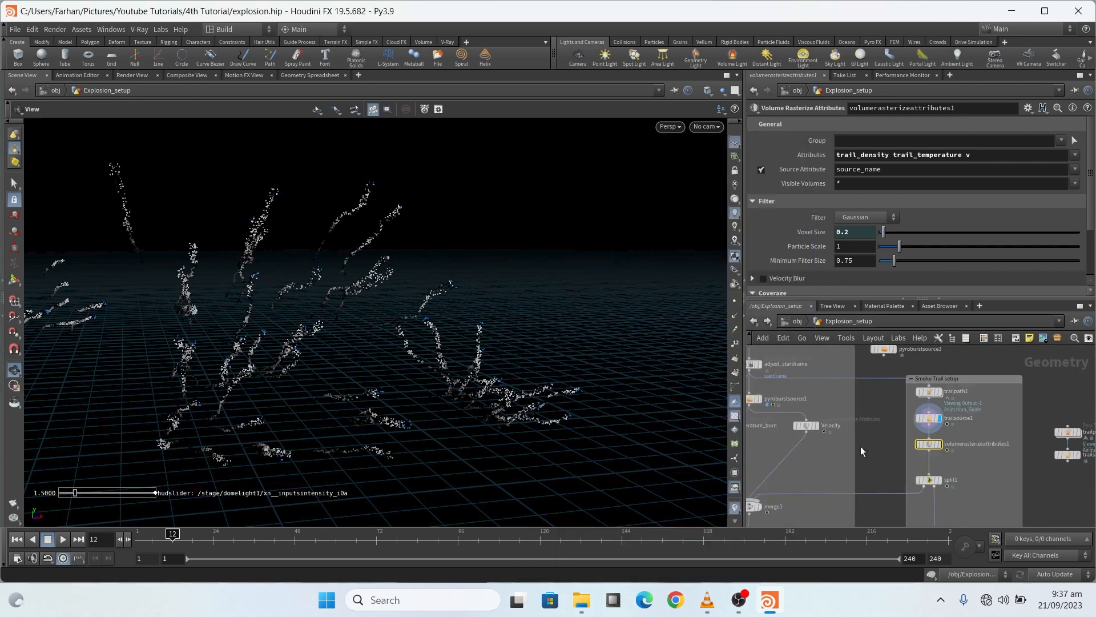
middle_click_drag(858, 426, 980, 421)
scroll(980, 422, "up", 1)
left_click(789, 422)
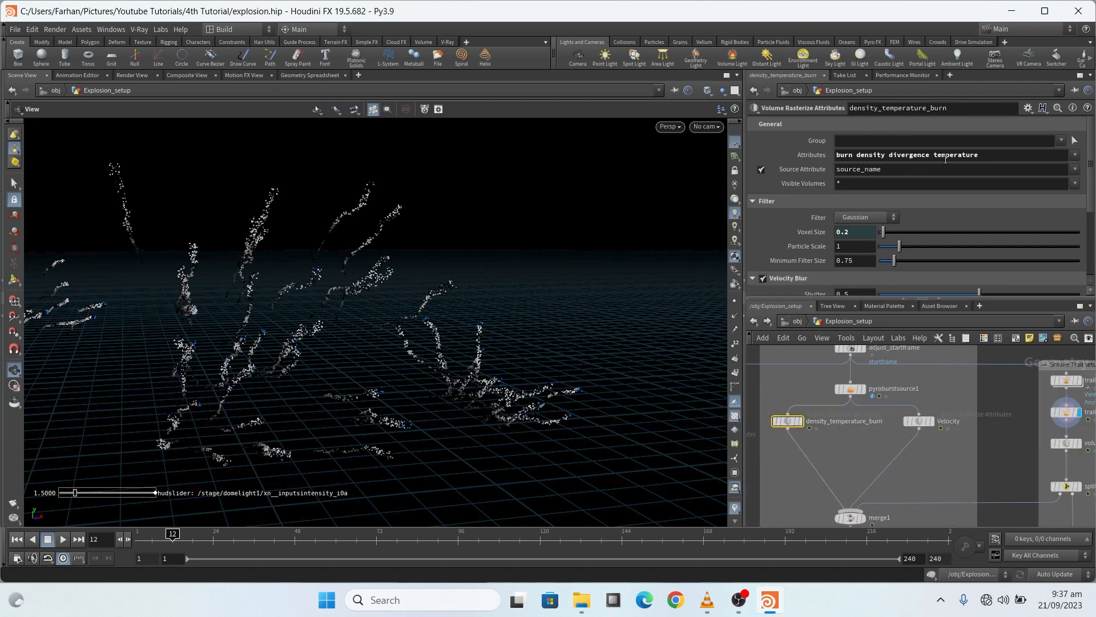
scroll(686, 397, "down", 3)
scroll(831, 384, "down", 4)
scroll(920, 420, "up", 8)
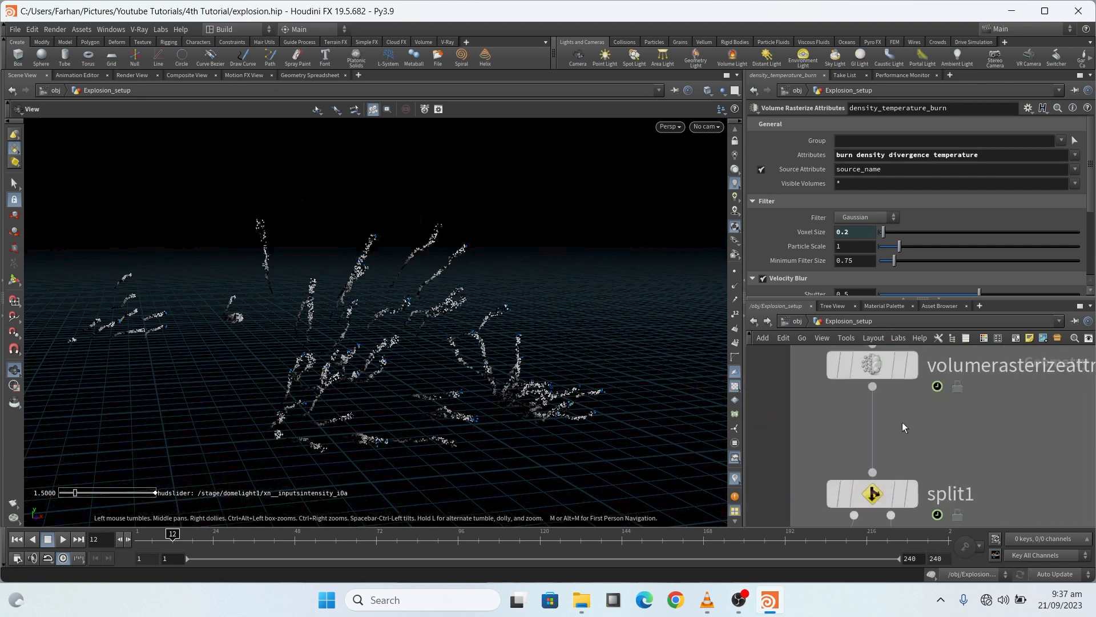
Display volumerasterizeattributes1 and split1 one after the other in the viewport, and examine their attribute and group settings
left_click(912, 365)
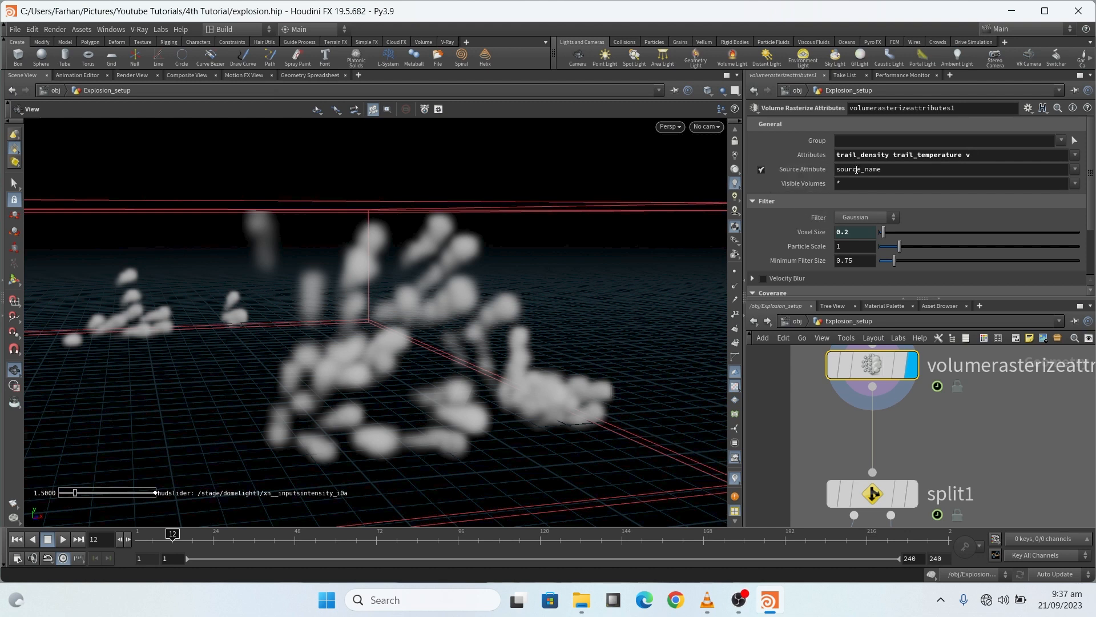
scroll(886, 428, "down", 1)
middle_click_drag(886, 428, 853, 392)
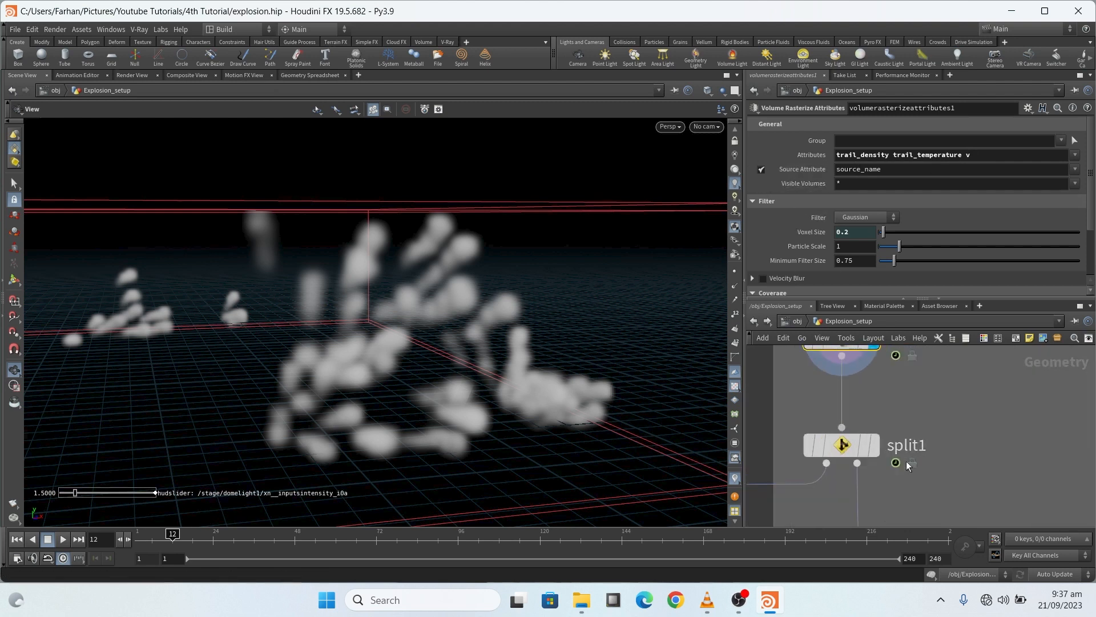
left_click(875, 445)
left_click(844, 448)
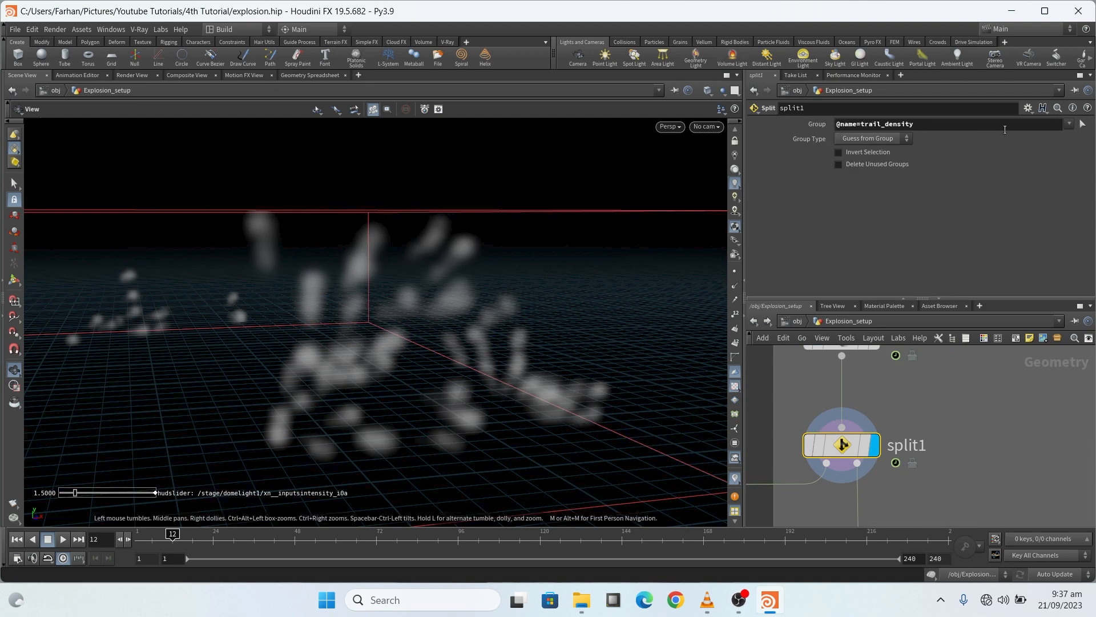
Examine the group choices of the split1 node and trace its connections through the surrounding network
left_click(1069, 124)
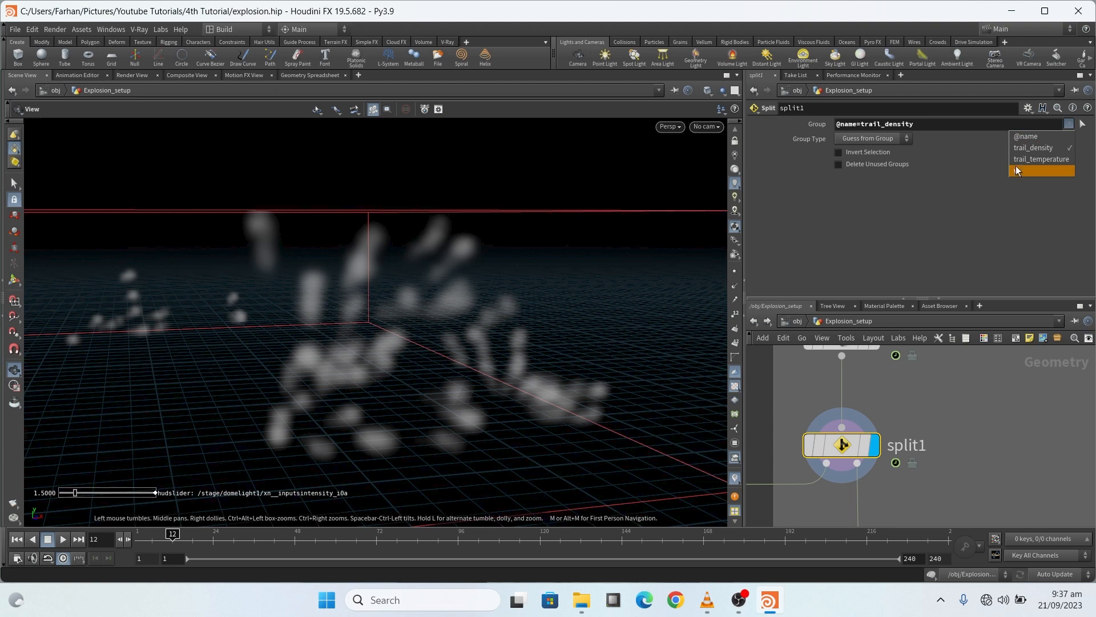
left_click(869, 215)
scroll(918, 396, "down", 5)
mouse_move(935, 400)
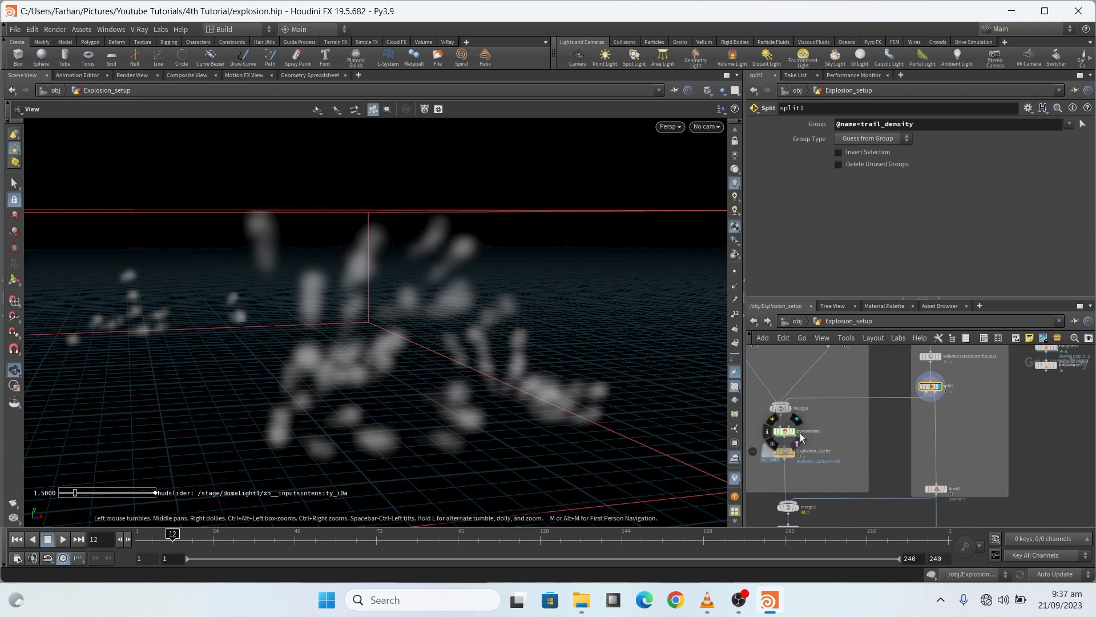
scroll(878, 383, "down", 3)
scroll(917, 400, "up", 3)
scroll(935, 457, "down", 3)
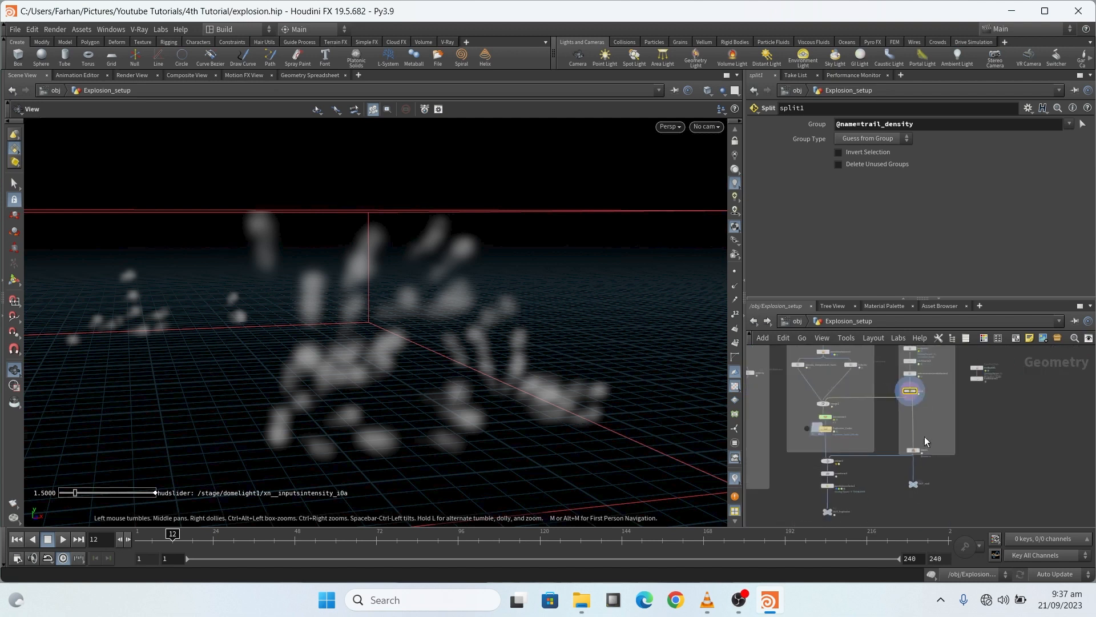
scroll(910, 377, "up", 3)
scroll(921, 416, "down", 5)
scroll(936, 457, "up", 5)
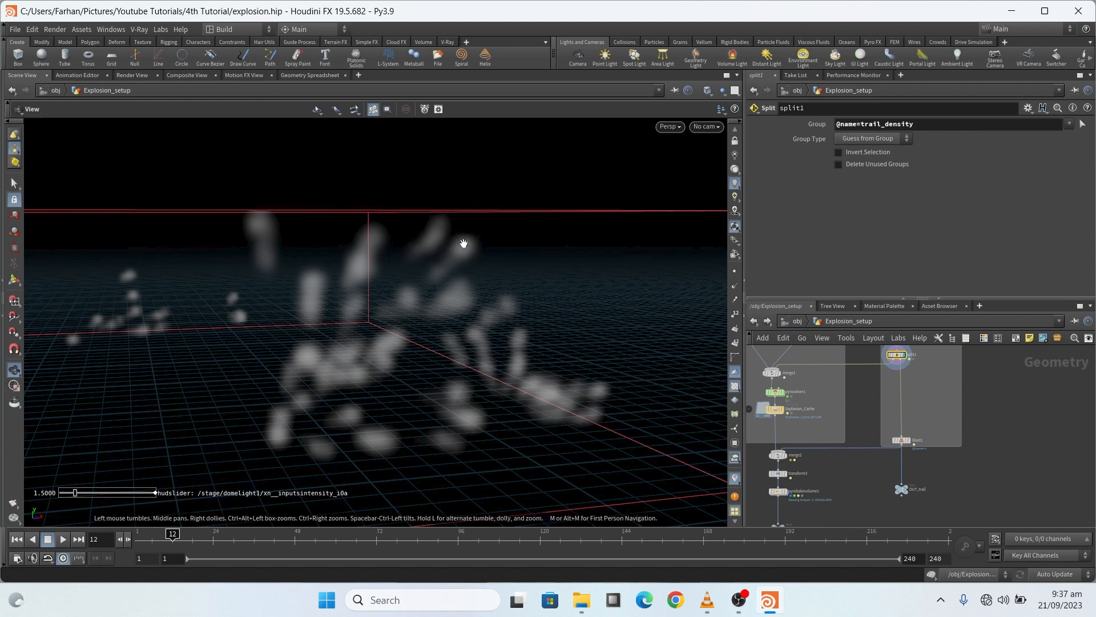
scroll(790, 464, "up", 3)
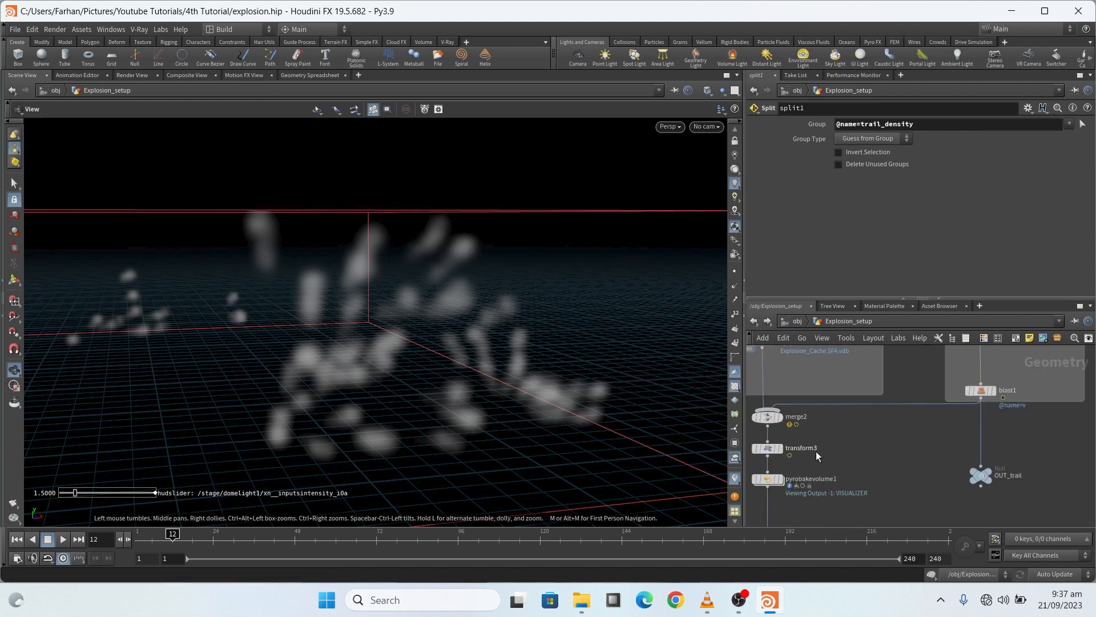
Review the Secondary Fire settings of the pyrobakevolume1 node
left_click(768, 479)
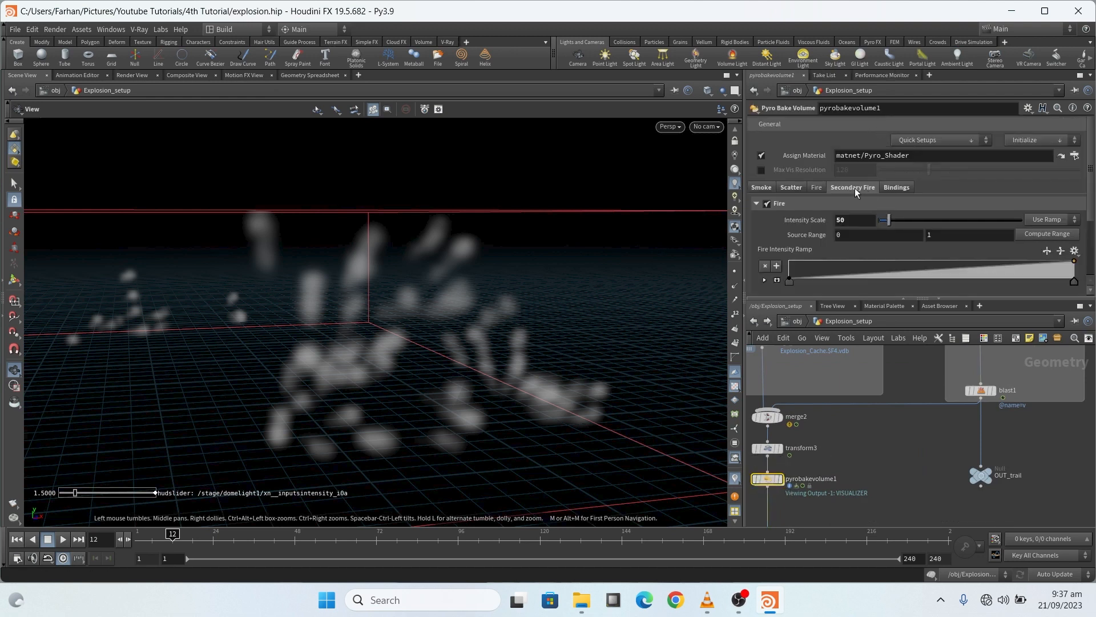
scroll(849, 437, "down", 3)
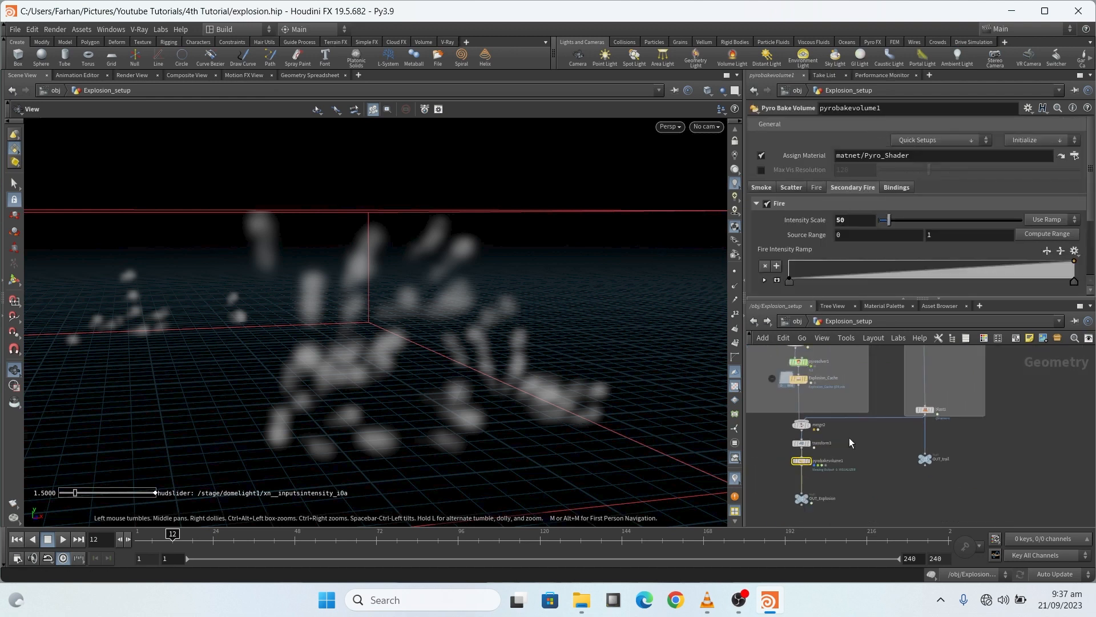
scroll(861, 470, "down", 1)
scroll(860, 468, "up", 3)
scroll(885, 489, "down", 4)
scroll(898, 397, "up", 8)
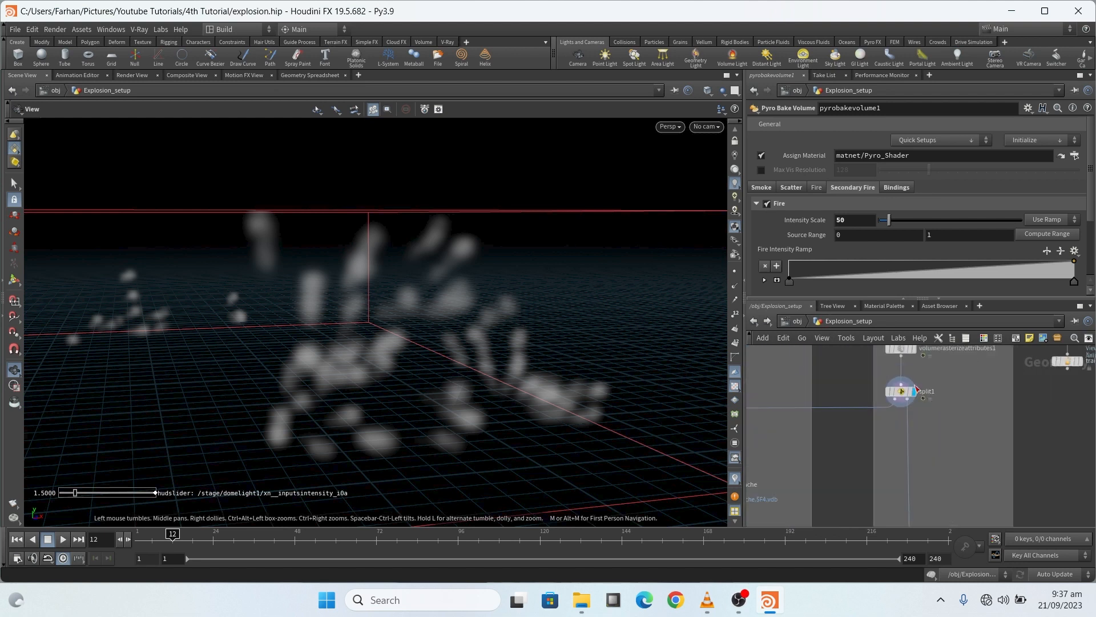
Select the split1 node and trace its two outputs toward the explosion's merge node and blast1
left_click(889, 407)
scroll(987, 399, "down", 5)
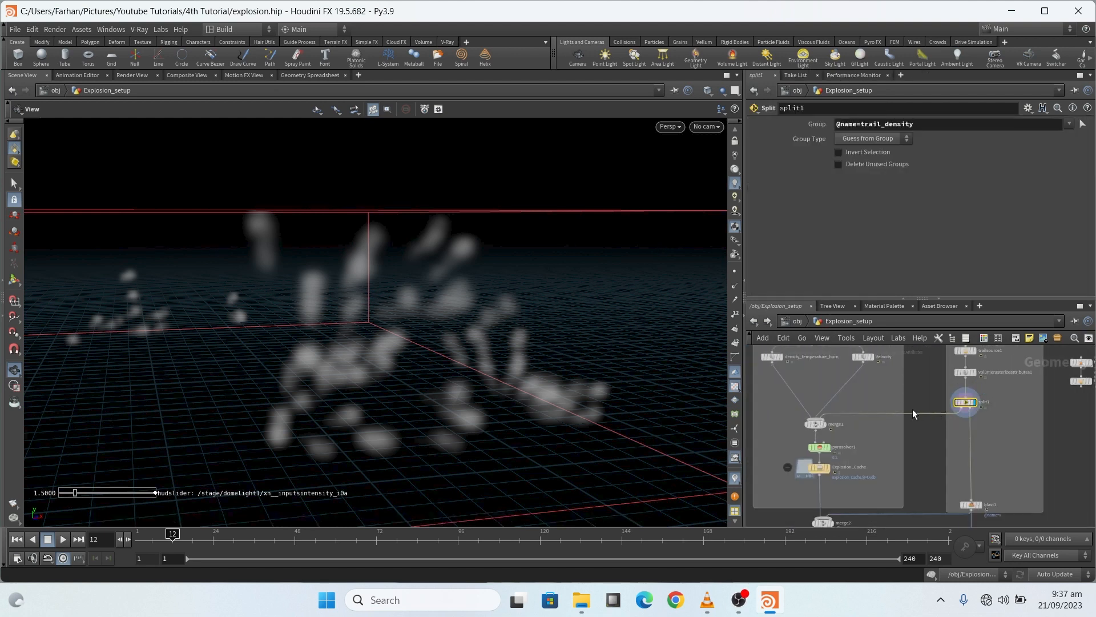
scroll(842, 425, "down", 4)
scroll(833, 482, "up", 3)
scroll(971, 456, "down", 3)
scroll(965, 391, "up", 4)
scroll(957, 463, "down", 5)
scroll(961, 443, "up", 9)
Inspect the blast1 group setting and show the blast1 and OUT_trail results in the viewport
left_click(961, 450)
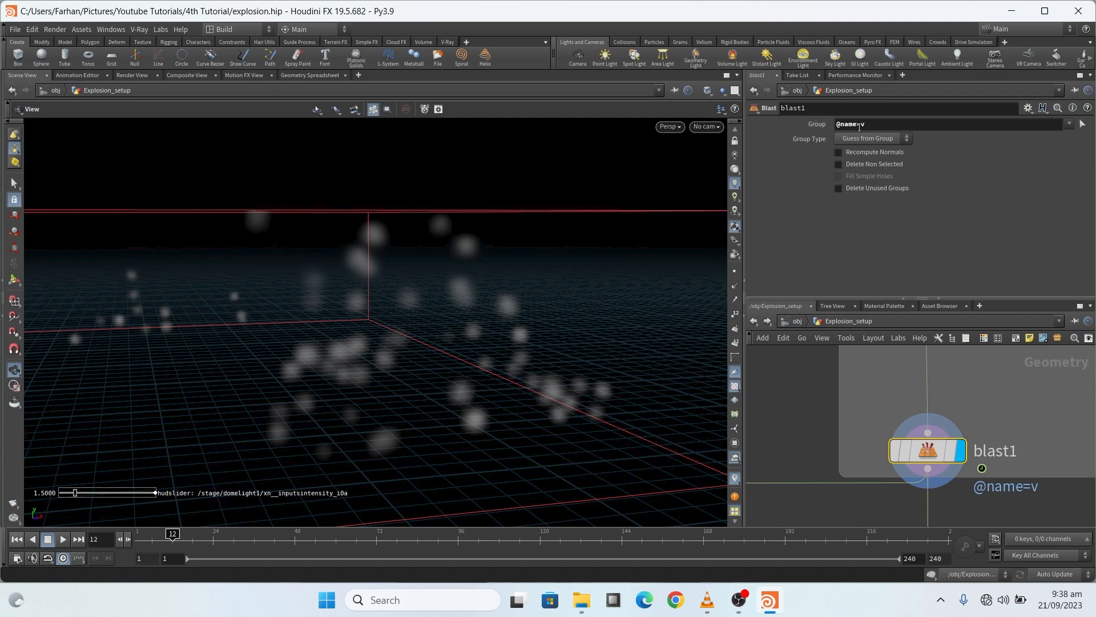
scroll(927, 379, "down", 4)
scroll(927, 446, "up", 2)
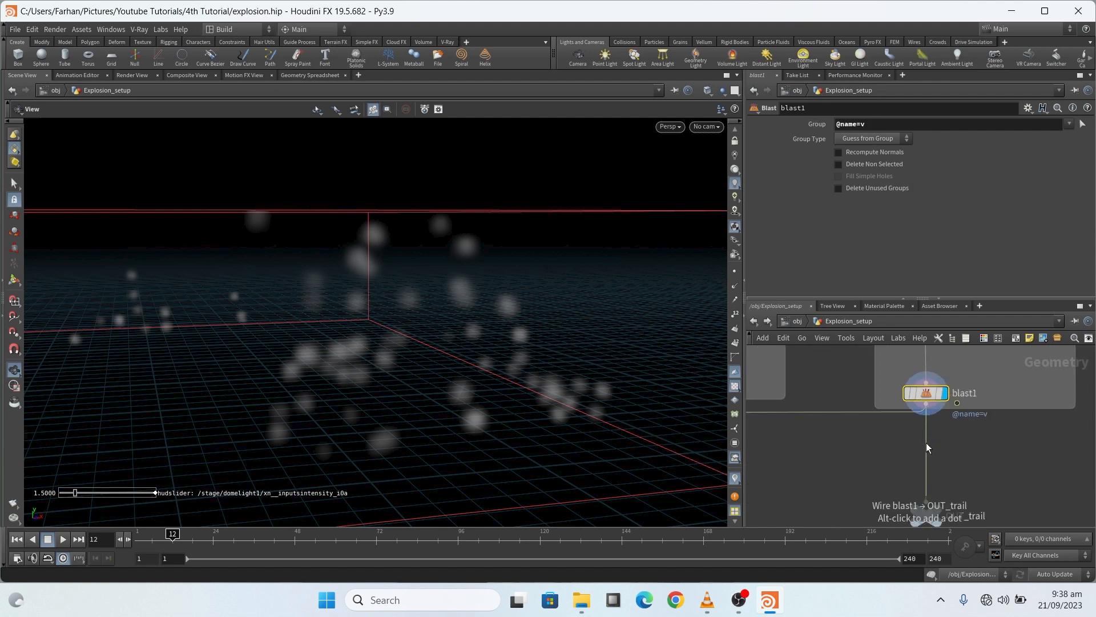
scroll(927, 447, "down", 2)
scroll(907, 452, "up", 4)
left_click(908, 451)
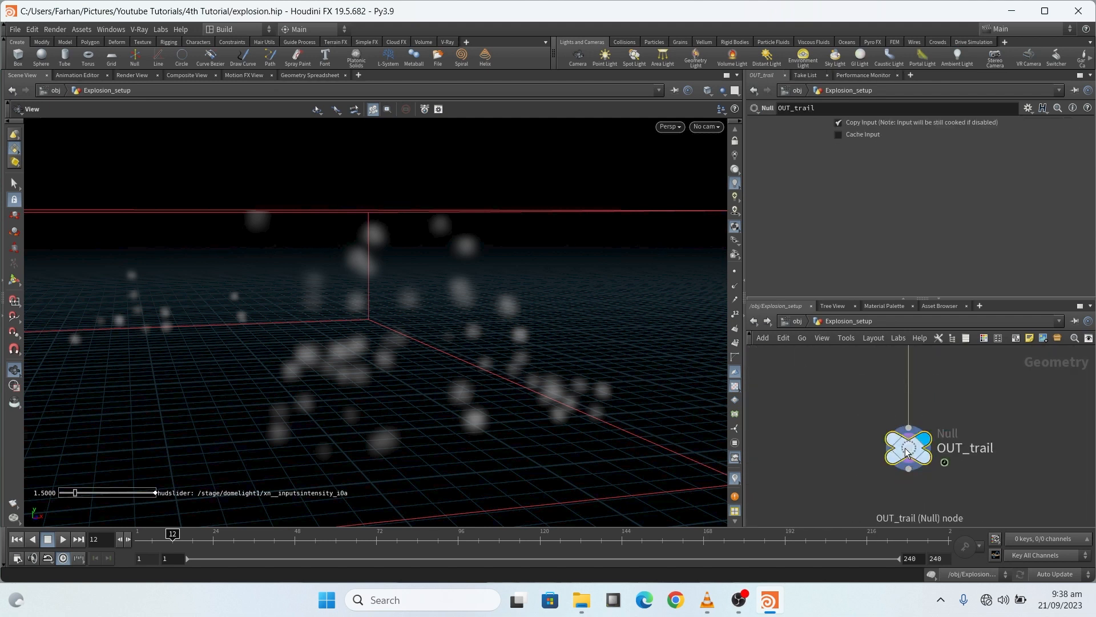
scroll(948, 411, "down", 3)
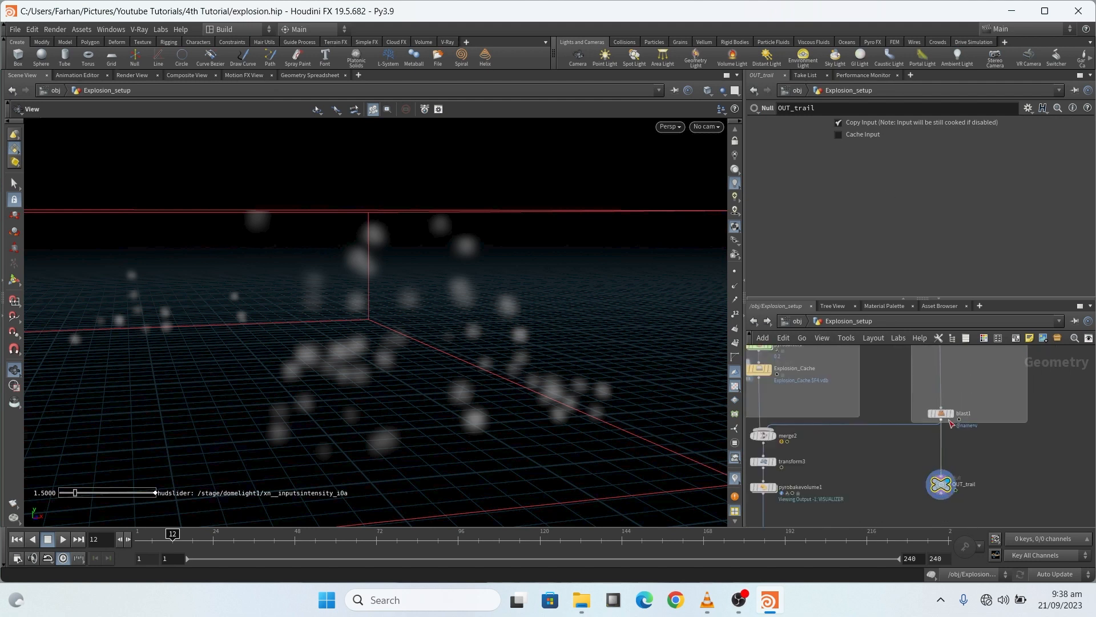
scroll(952, 410, "up", 4)
scroll(952, 410, "down", 3)
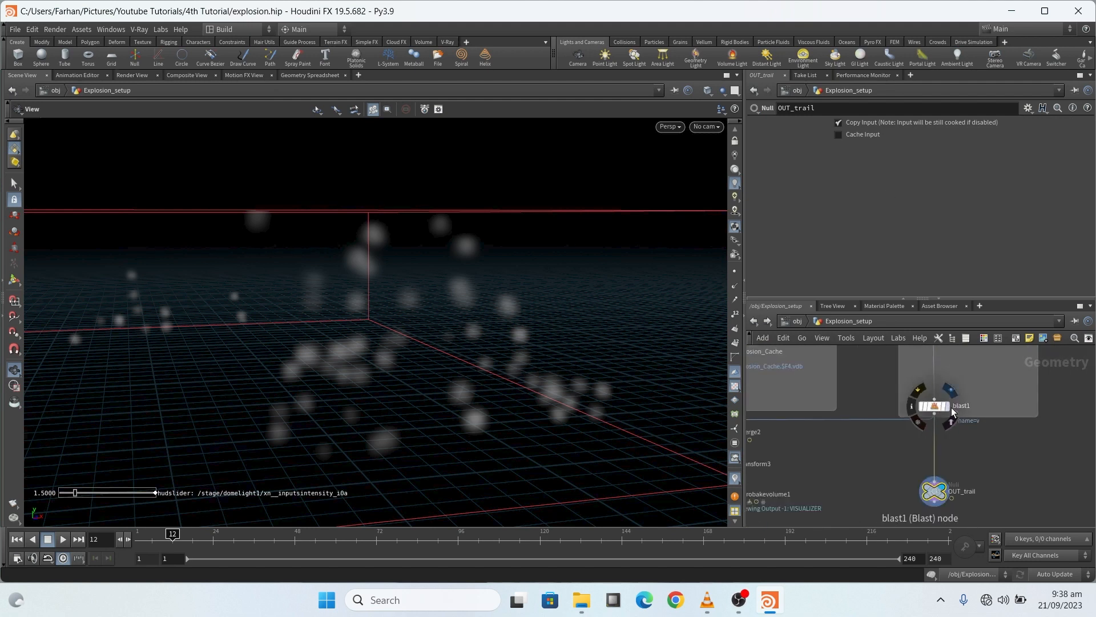
Display blast1 and check its node info for the volumes it contains
left_click(912, 406)
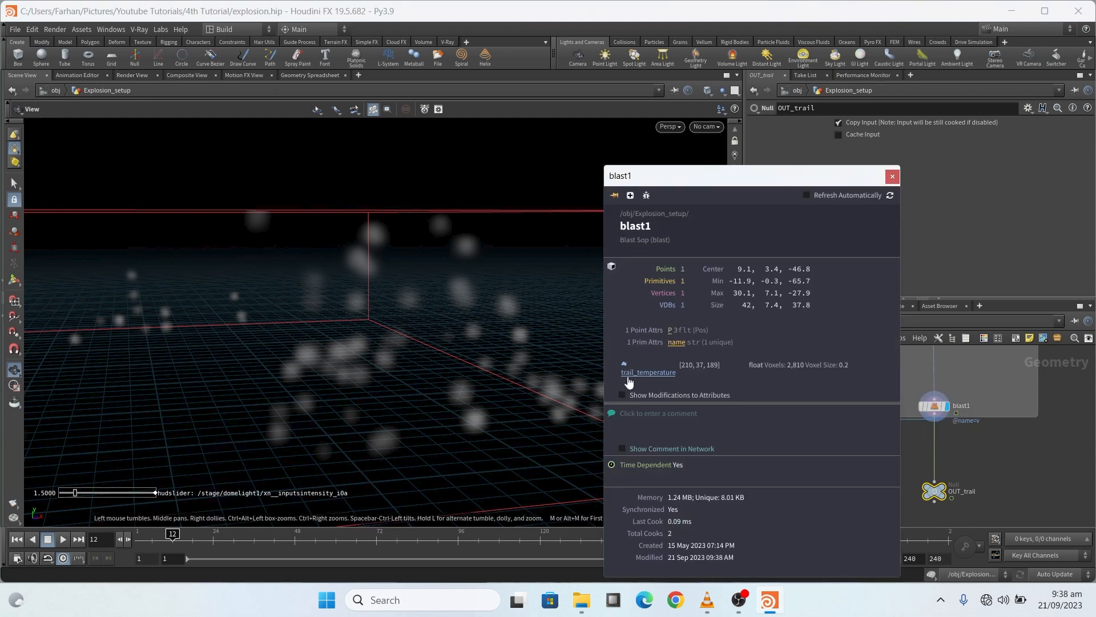
left_click(892, 178)
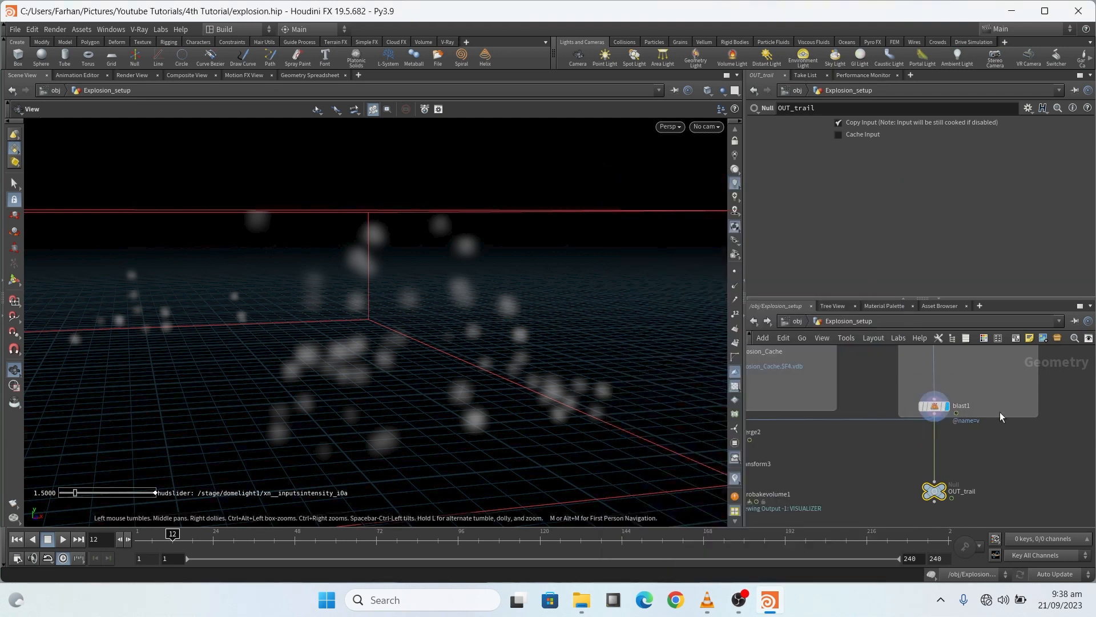
scroll(934, 405, "down", 3)
left_click_drag(990, 394, 904, 399)
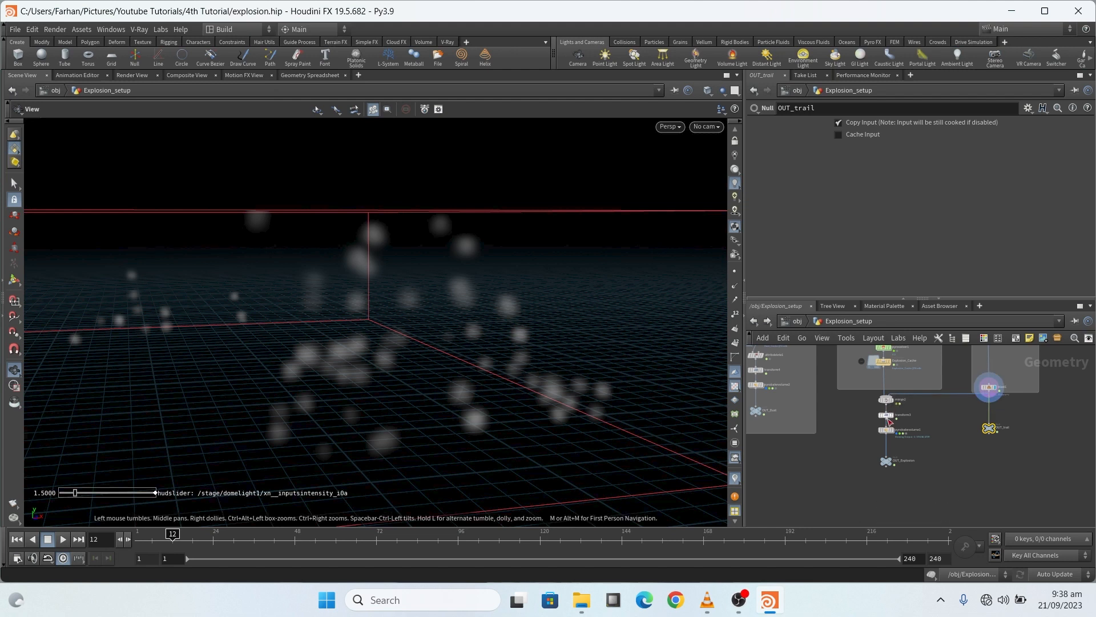
Select pyrobakevolume1 and read through its secondary fire intensity and color ramp settings
scroll(894, 431, "up", 5)
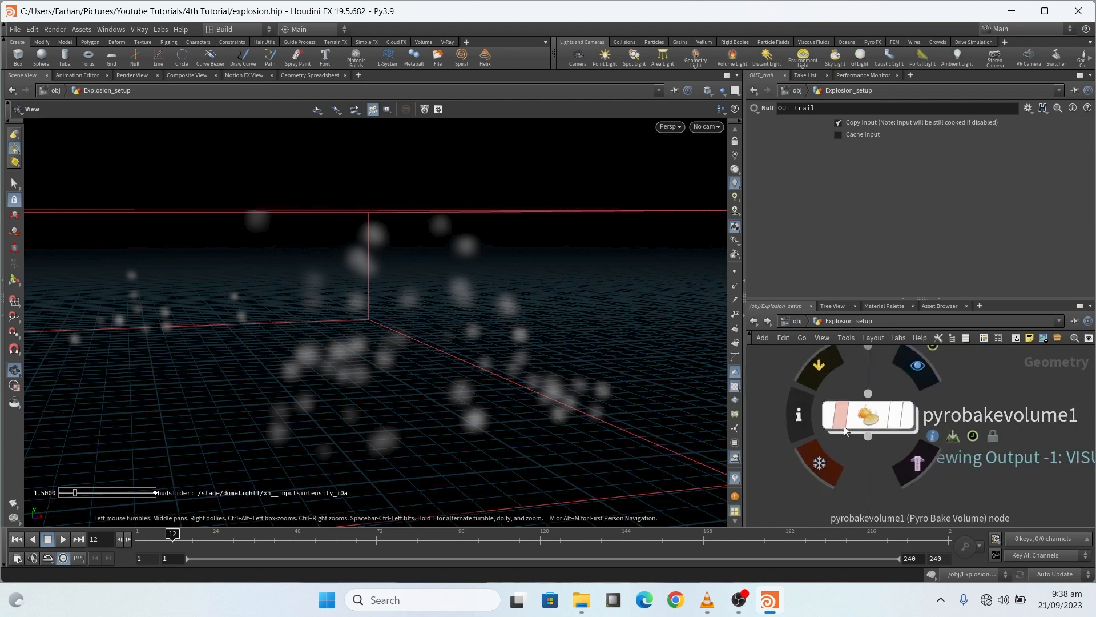
left_click(868, 416)
scroll(909, 151, "down", 2)
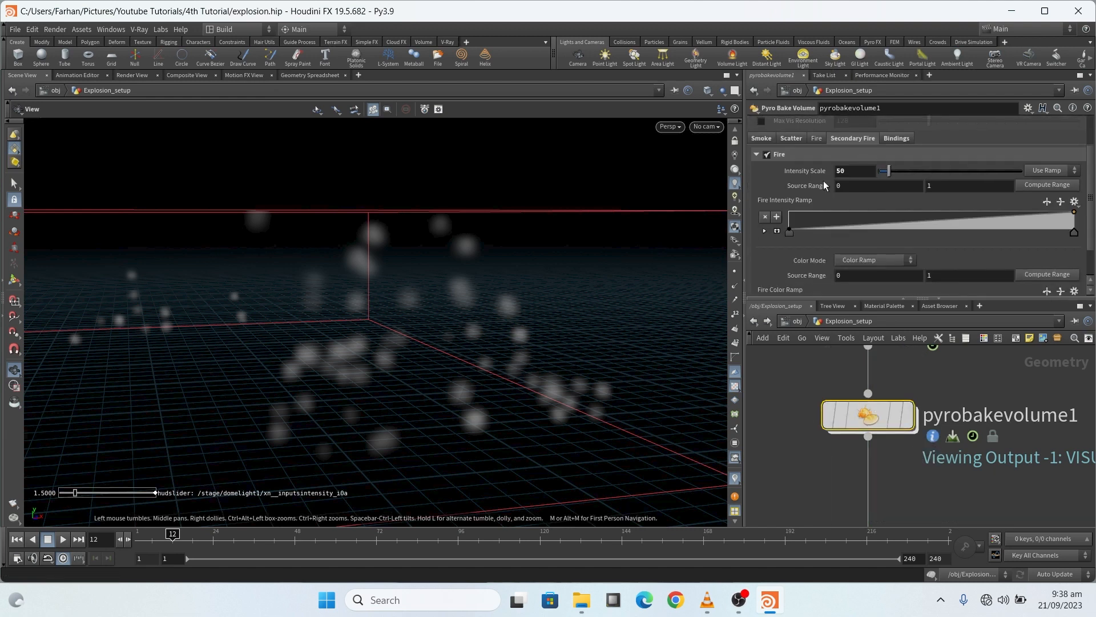
scroll(838, 173, "down", 5)
scroll(839, 183, "up", 6)
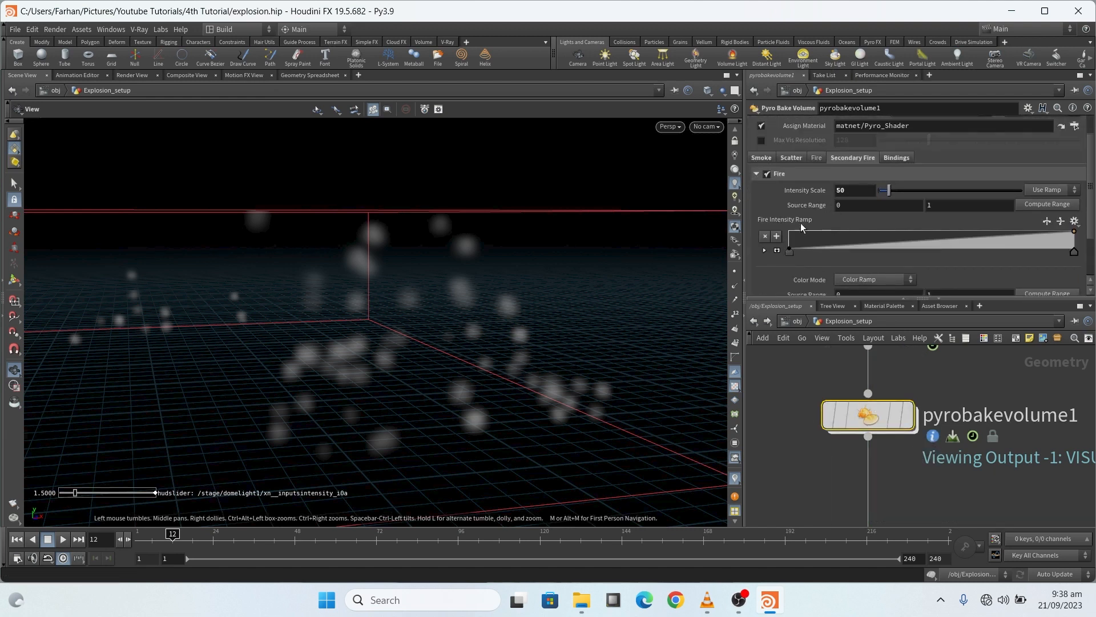
Examine the smoke, scatter, fire and secondary fire volume bindings of pyrobakevolume1, including the available intensity and color volumes
left_click(896, 157)
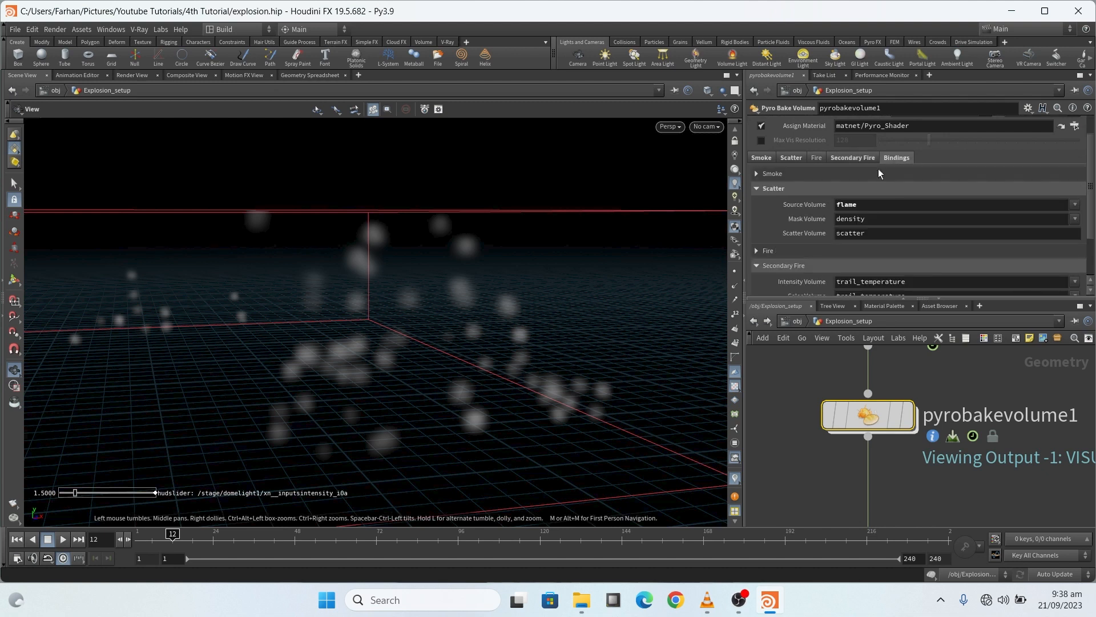
scroll(817, 179, "down", 1)
scroll(770, 231, "down", 2)
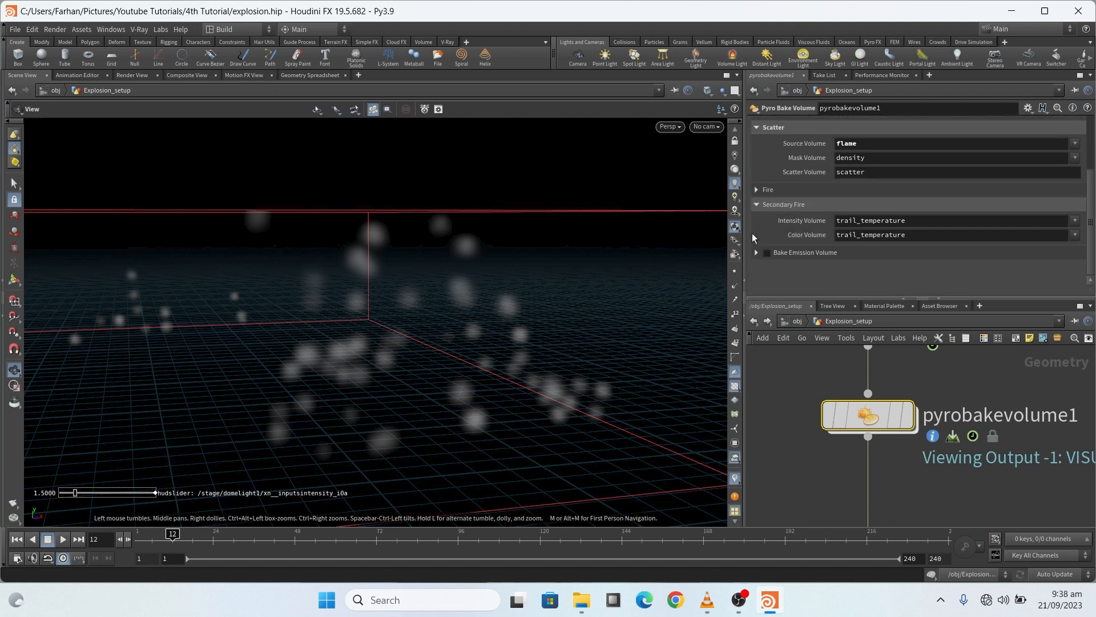
scroll(764, 194, "up", 3)
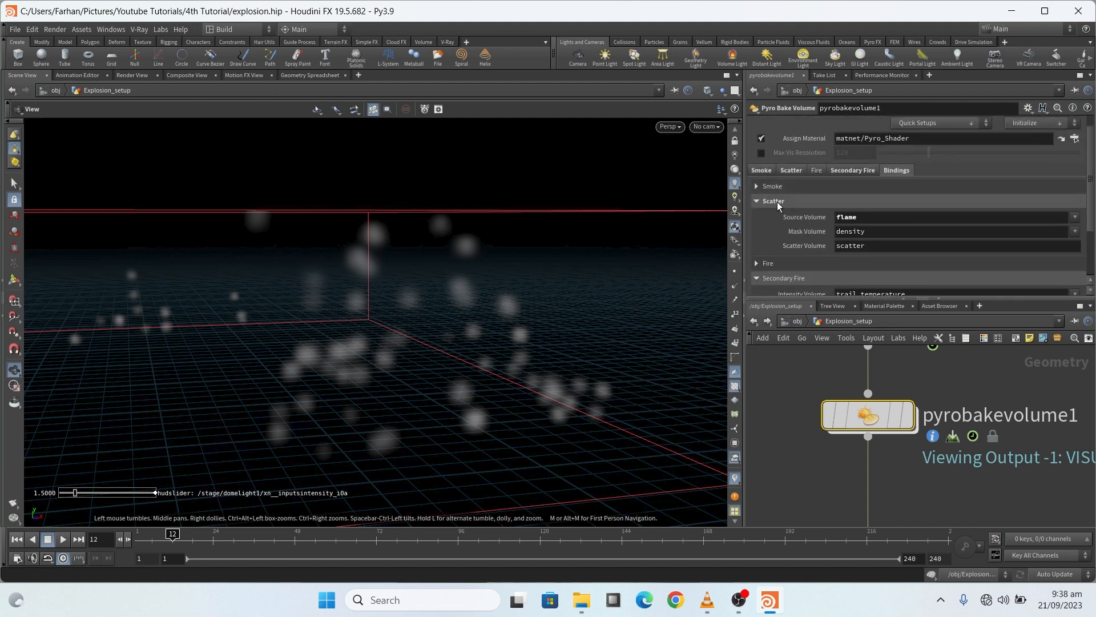
left_click(756, 187)
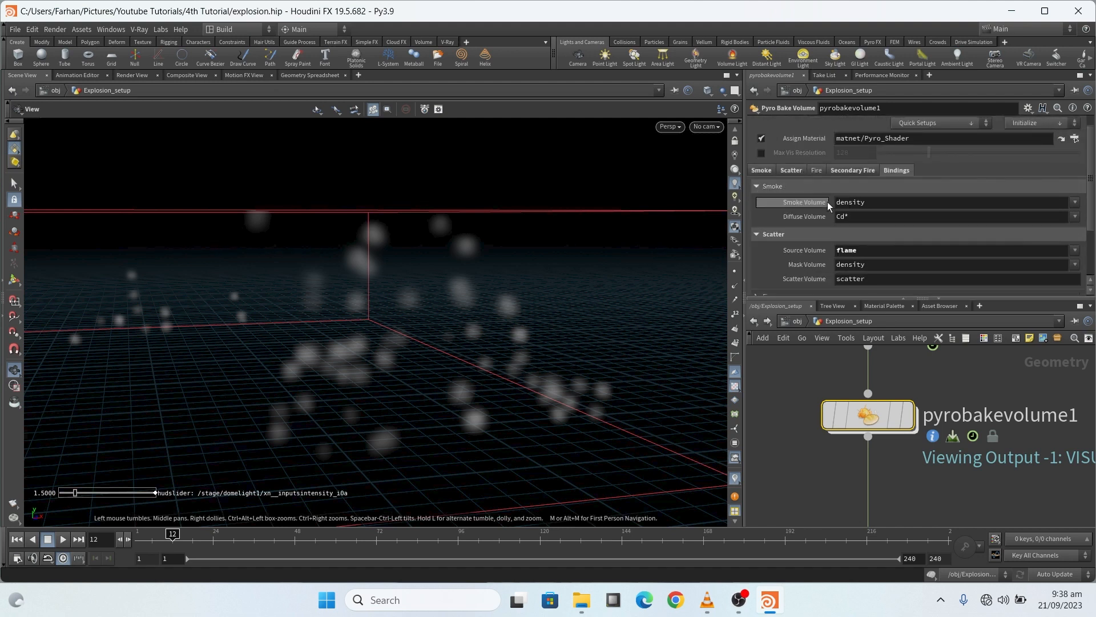
scroll(783, 235, "down", 3)
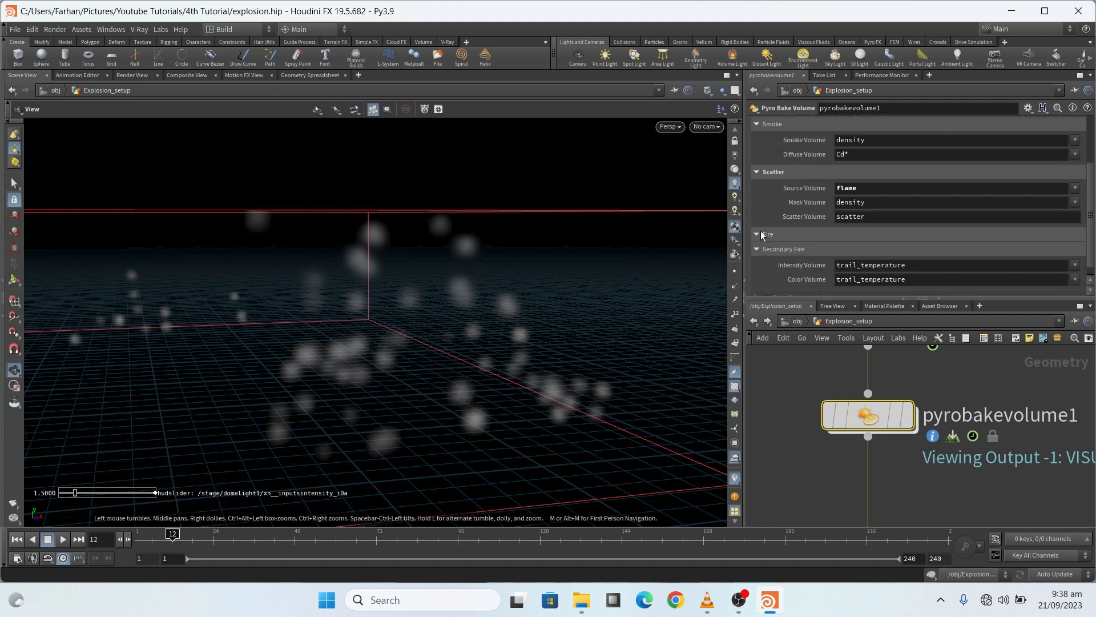
left_click(763, 235)
scroll(831, 208, "down", 3)
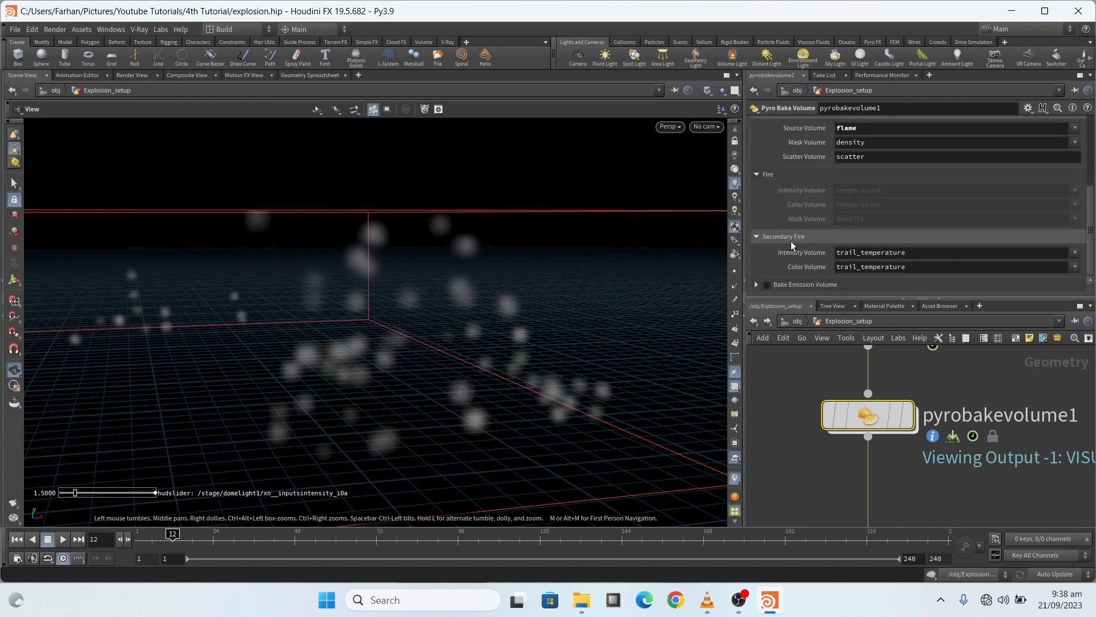
left_click(1075, 253)
left_click(1075, 266)
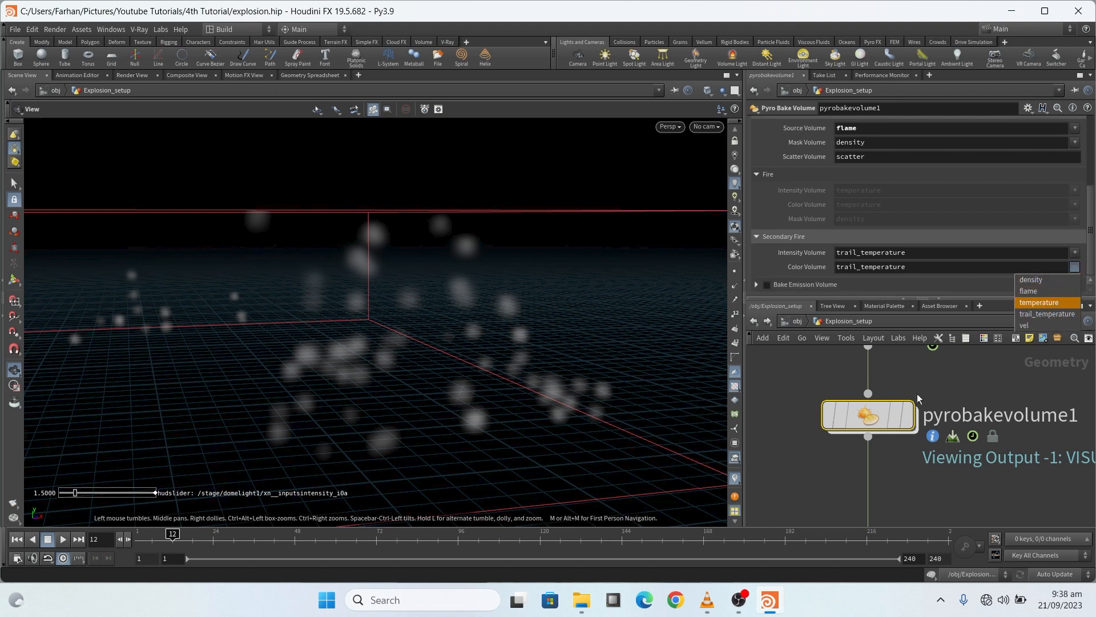
left_click(925, 502)
Display the OUT_Explosion null in the viewport and advance the simulation to frame 45
scroll(925, 502, "down", 5)
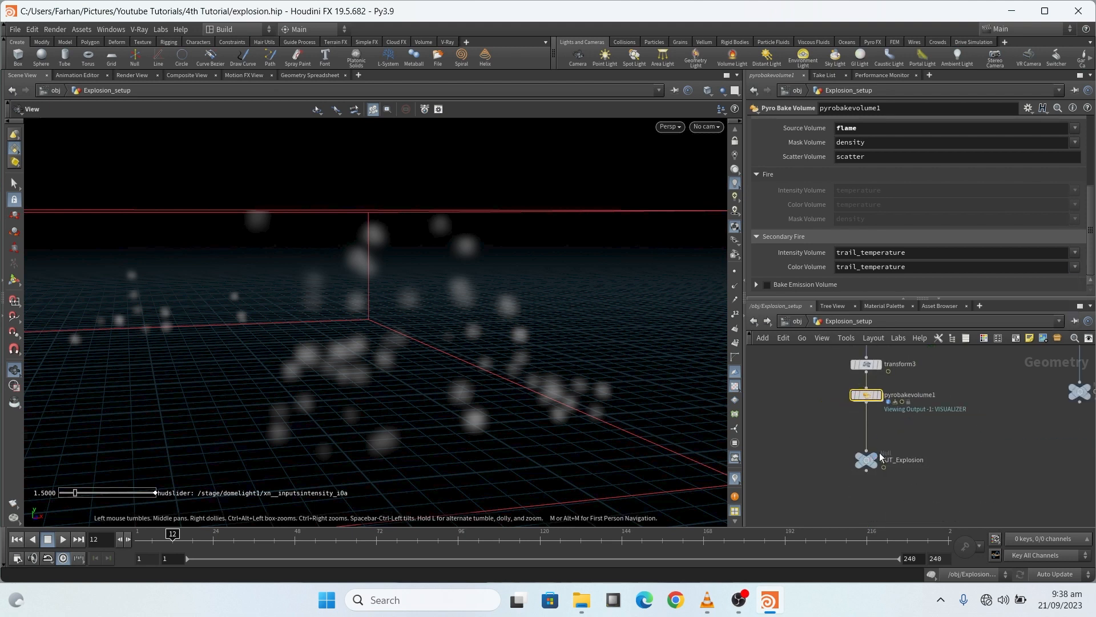
right_click_drag(478, 428, 338, 315)
right_click_drag(438, 337, 157, 298)
scroll(830, 461, "down", 5)
right_click_drag(210, 407, 411, 396)
left_click_drag(410, 396, 386, 397)
right_click_drag(384, 397, 331, 415)
mouse_move(176, 531)
left_mouse_down()
mouse_move(165, 530)
mouse_move(182, 528)
left_mouse_up()
left_click_drag(186, 528, 275, 539)
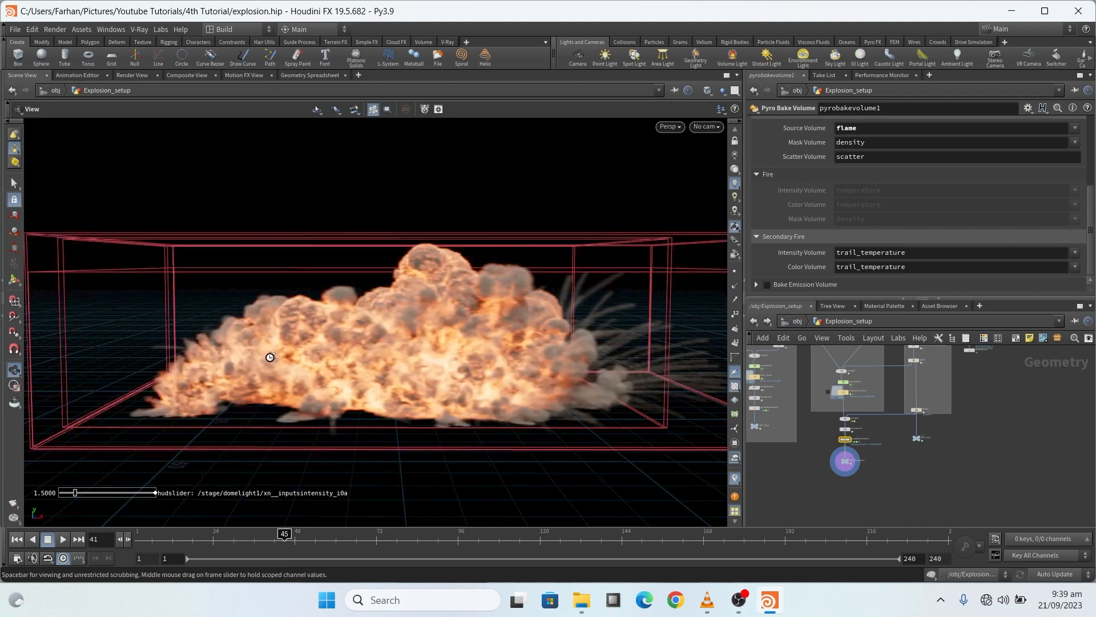
Examine the smoke trails around the edge of the explosion from several angles
scroll(176, 325, "down", 3)
scroll(555, 342, "up", 6)
left_click_drag(554, 349, 529, 309)
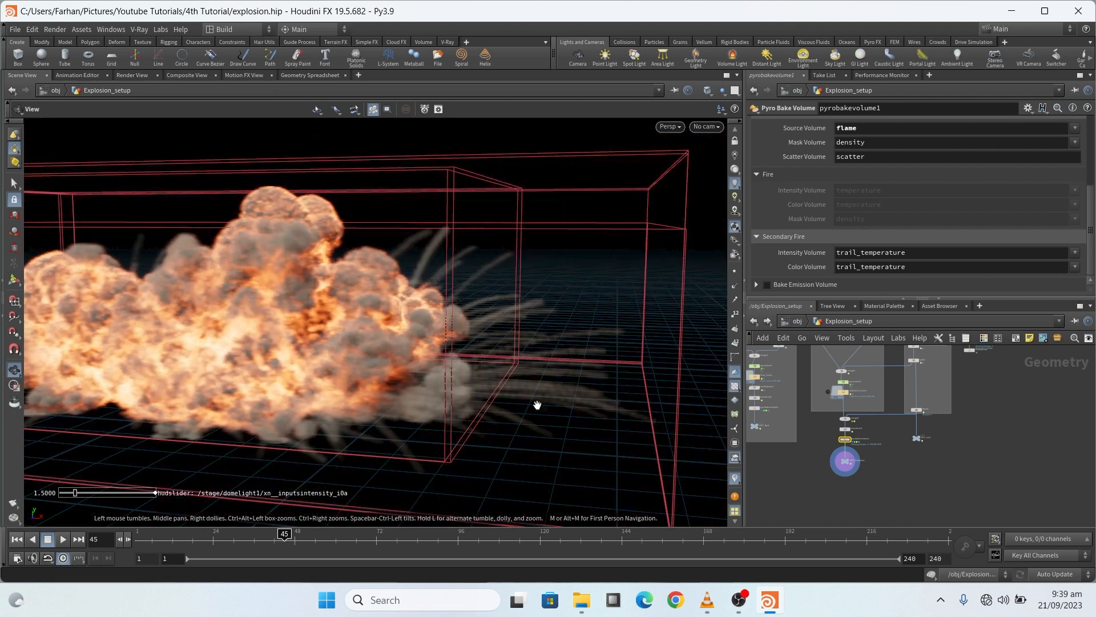
scroll(945, 412, "up", 5)
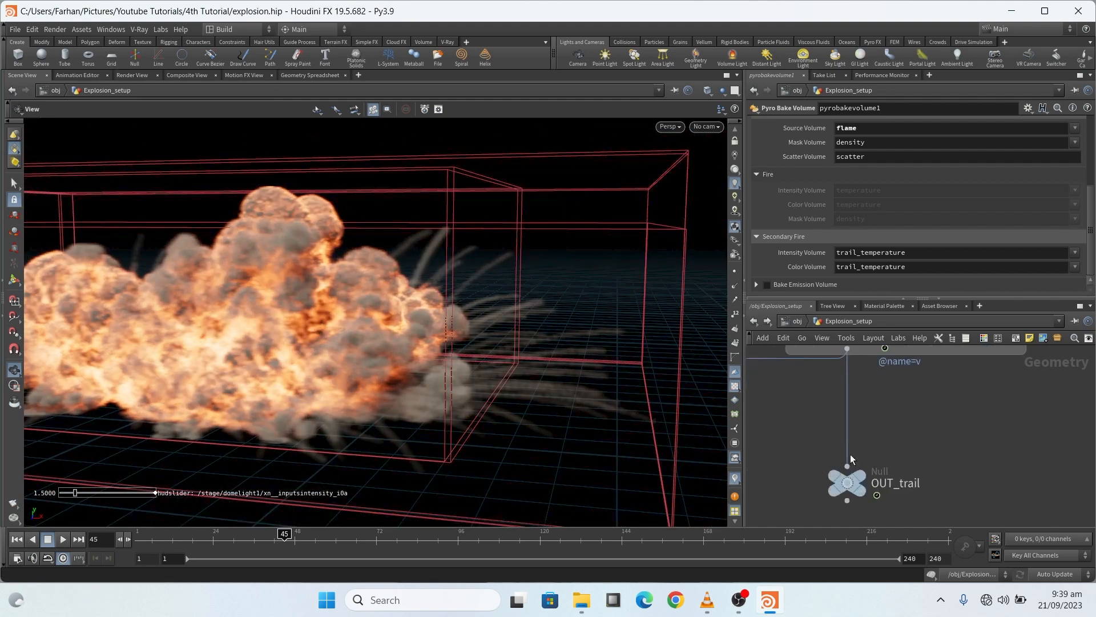
left_click_drag(588, 368, 589, 323)
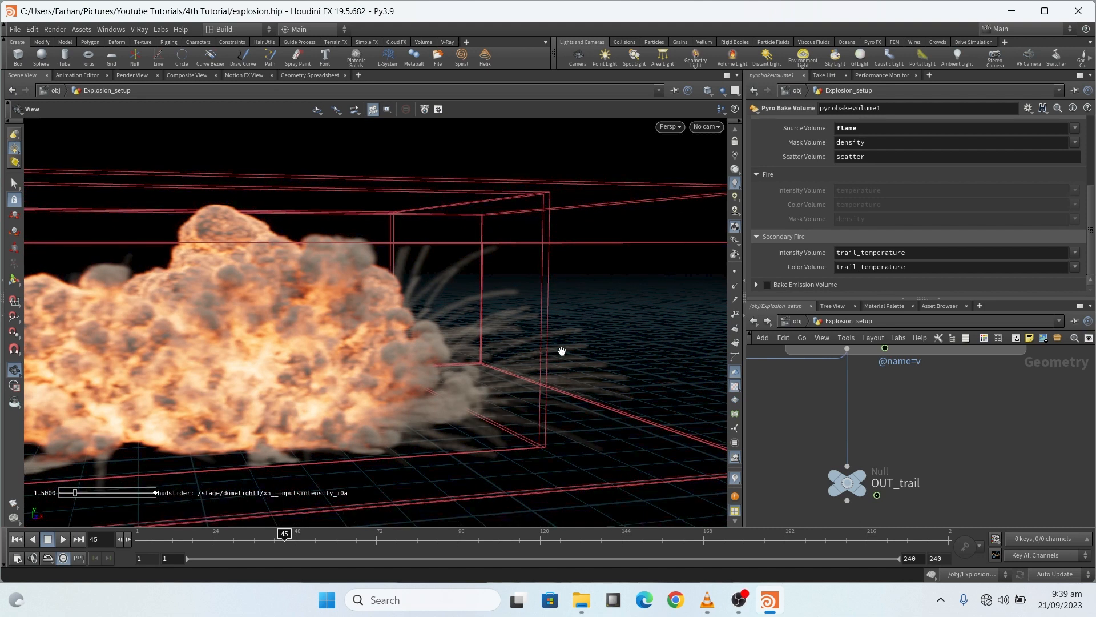
scroll(607, 382, "down", 10)
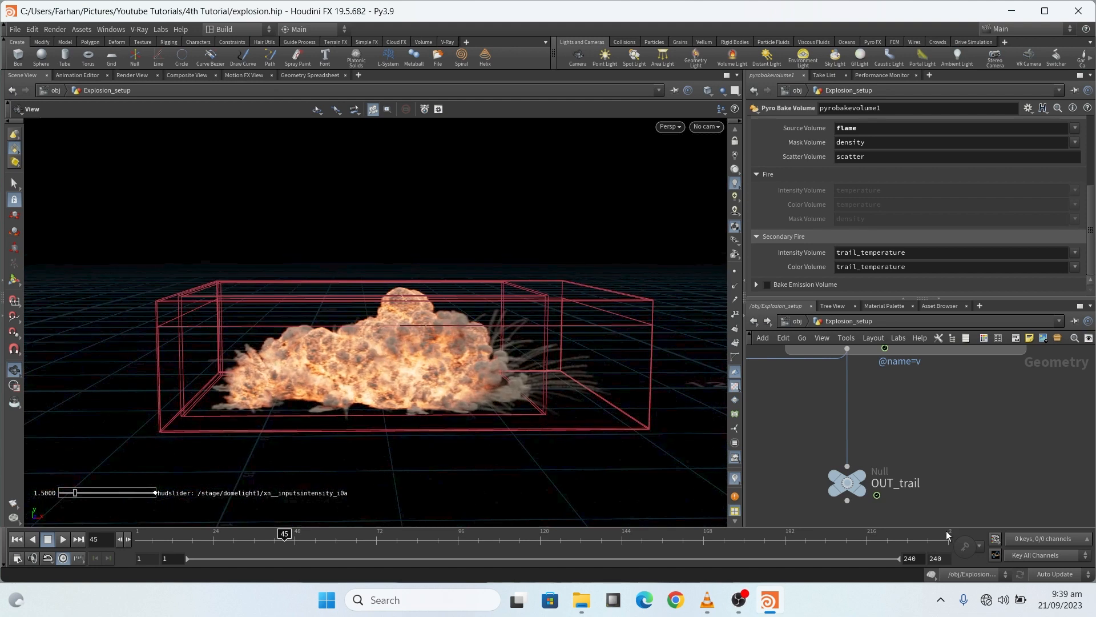
Delete the stray nodes beside the Smoke Trail setup network box
scroll(929, 492, "down", 10)
scroll(882, 458, "up", 5)
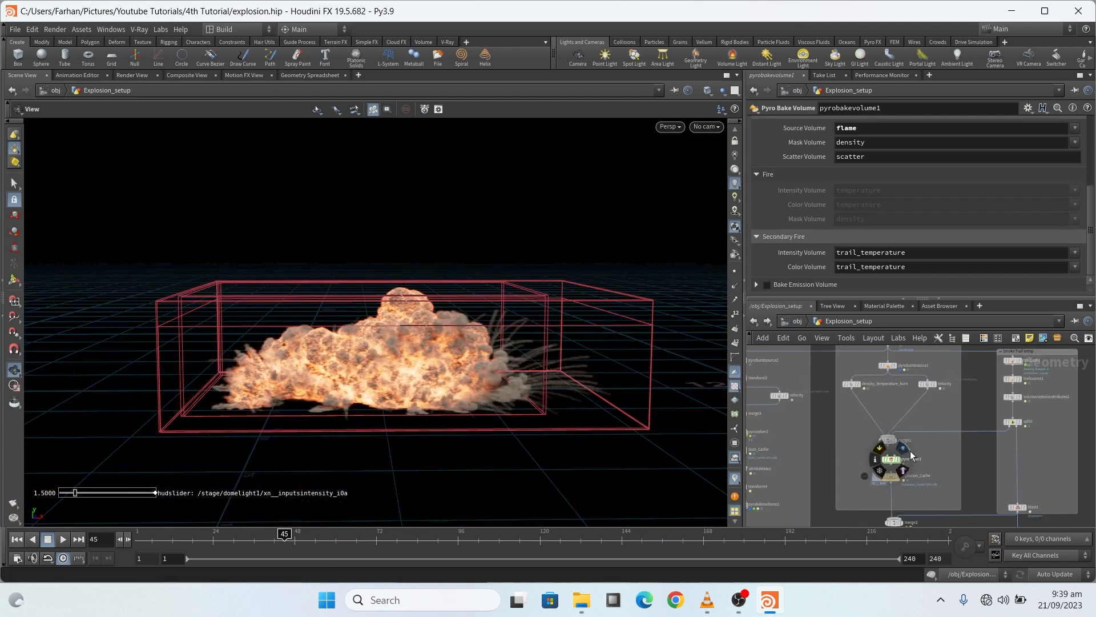
scroll(1016, 422, "up", 8)
scroll(1031, 419, "down", 6)
key("Delete")
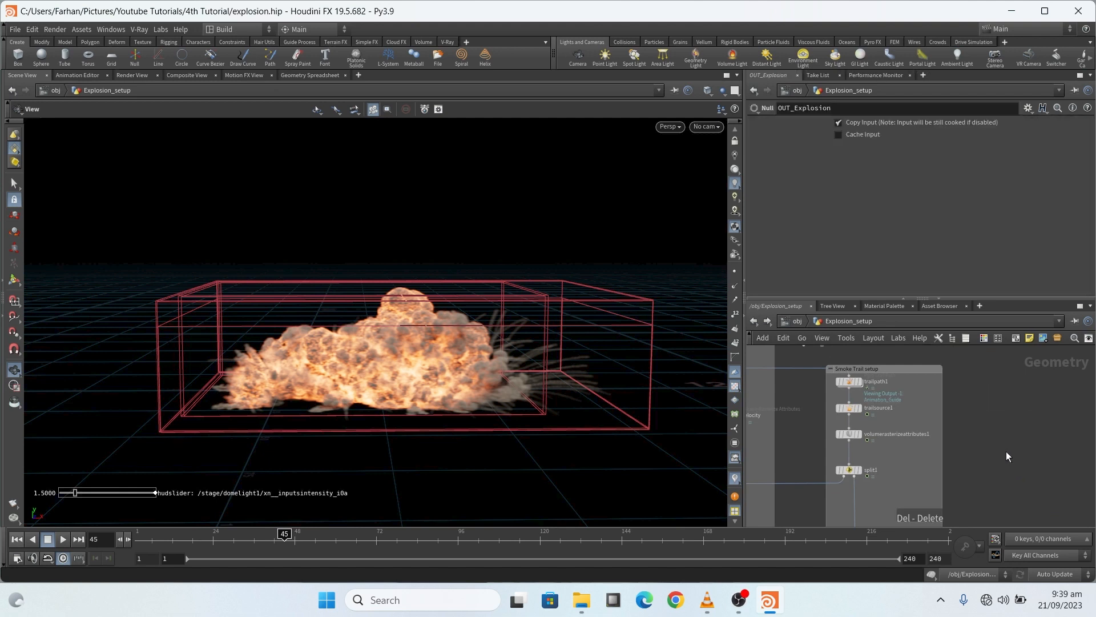
Return the timeline to frame 1 and set the viewport shading mode to Smooth Shaded
scroll(1016, 455, "down", 5)
scroll(981, 372, "down", 3)
scroll(936, 383, "up", 8)
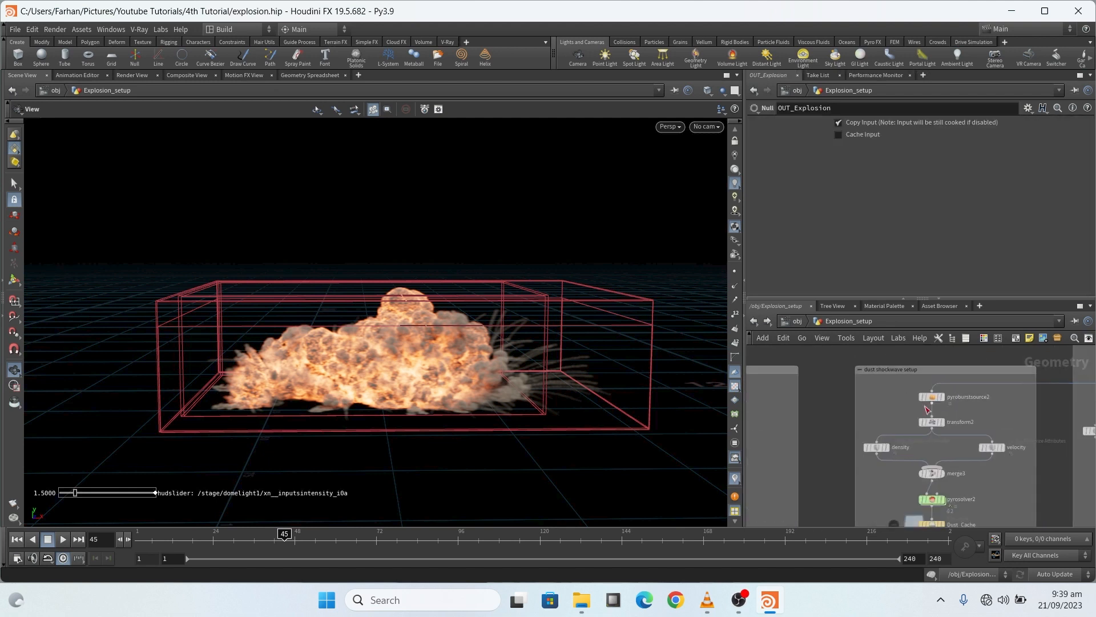
left_click(17, 539)
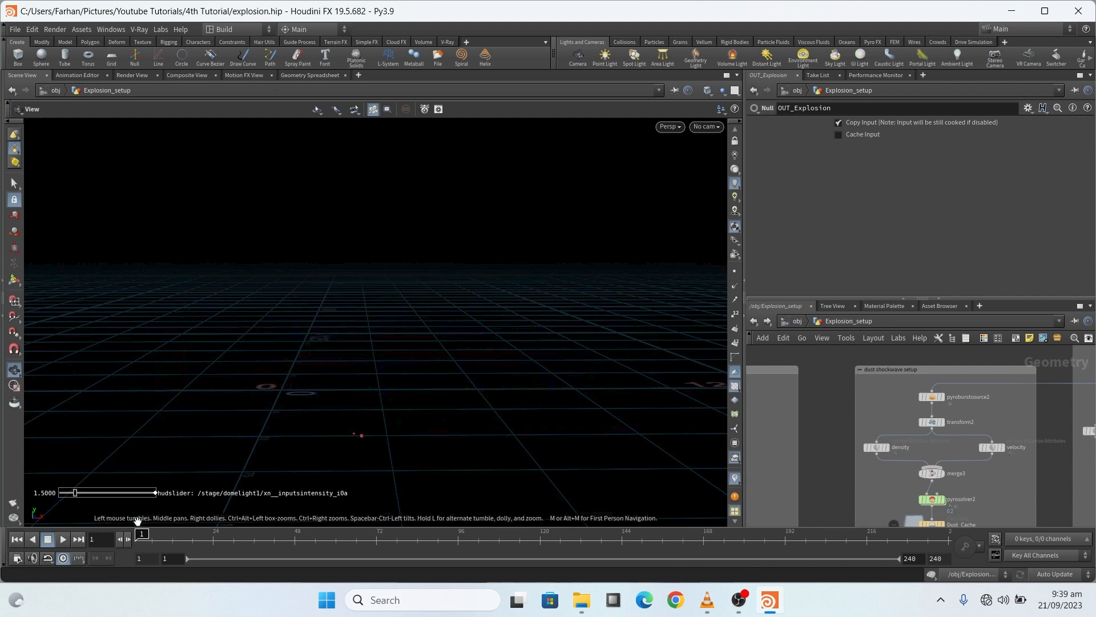
scroll(944, 383, "up", 5)
middle_click_drag(472, 465, 344, 423)
scroll(303, 433, "up", 10)
scroll(303, 433, "down", 7)
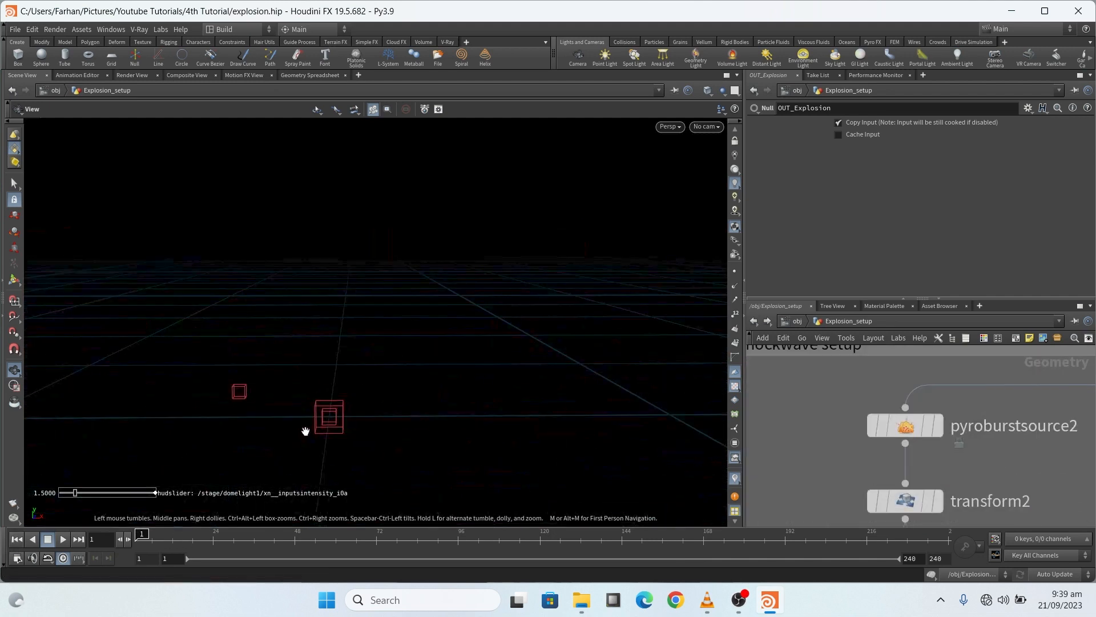
left_click(712, 91)
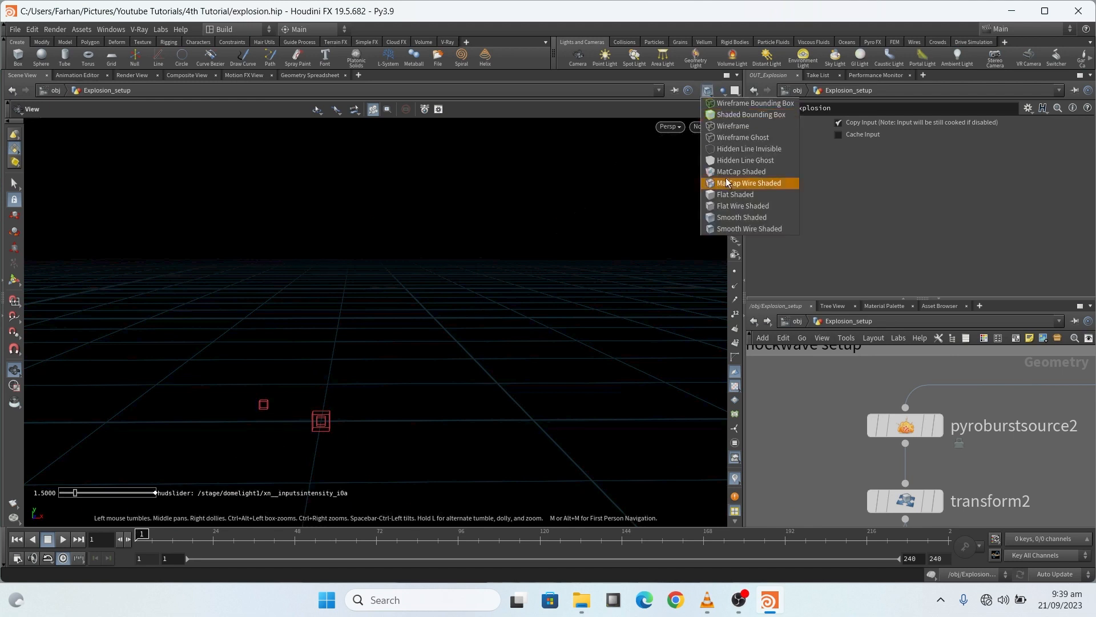
left_click(735, 216)
Locate the dust shockwave setup in the network and select its pyroburstsource2 node
scroll(857, 414, "down", 6)
scroll(1003, 382, "up", 4)
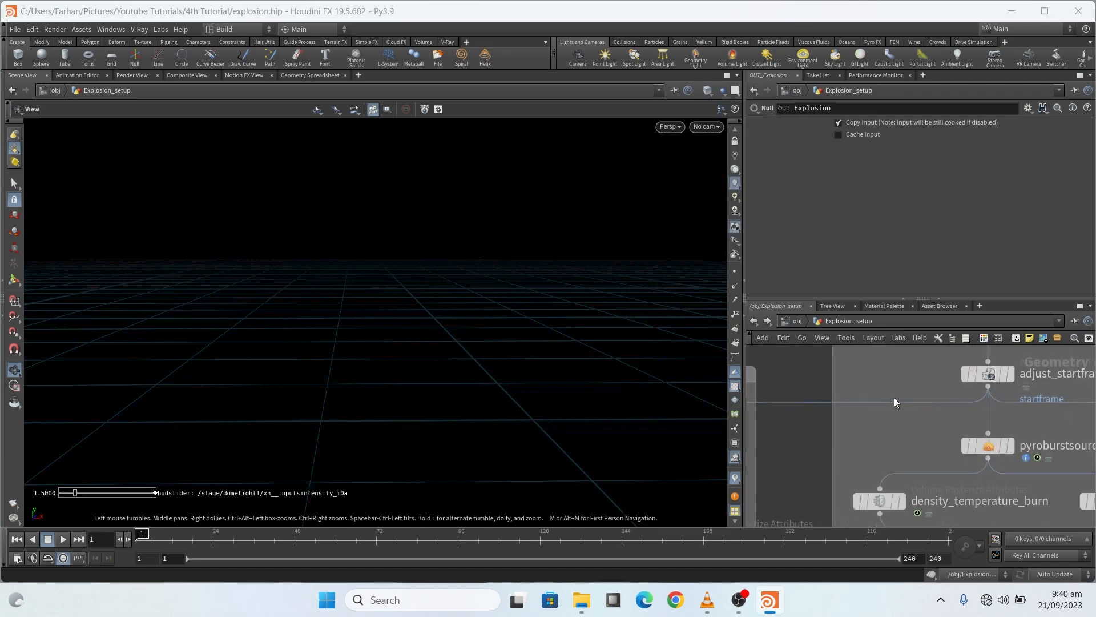
scroll(909, 398, "down", 4)
scroll(766, 419, "up", 8)
scroll(857, 439, "down", 4)
scroll(829, 447, "up", 6)
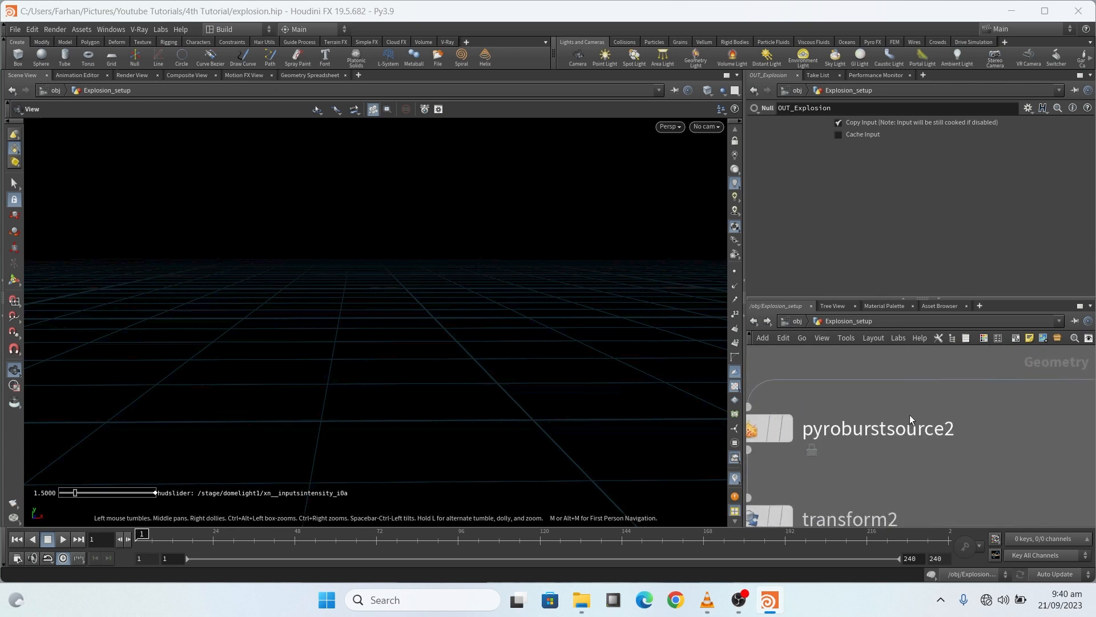
scroll(885, 414, "down", 4)
left_click(872, 417)
scroll(871, 403, "up", 5)
mouse_move(958, 457)
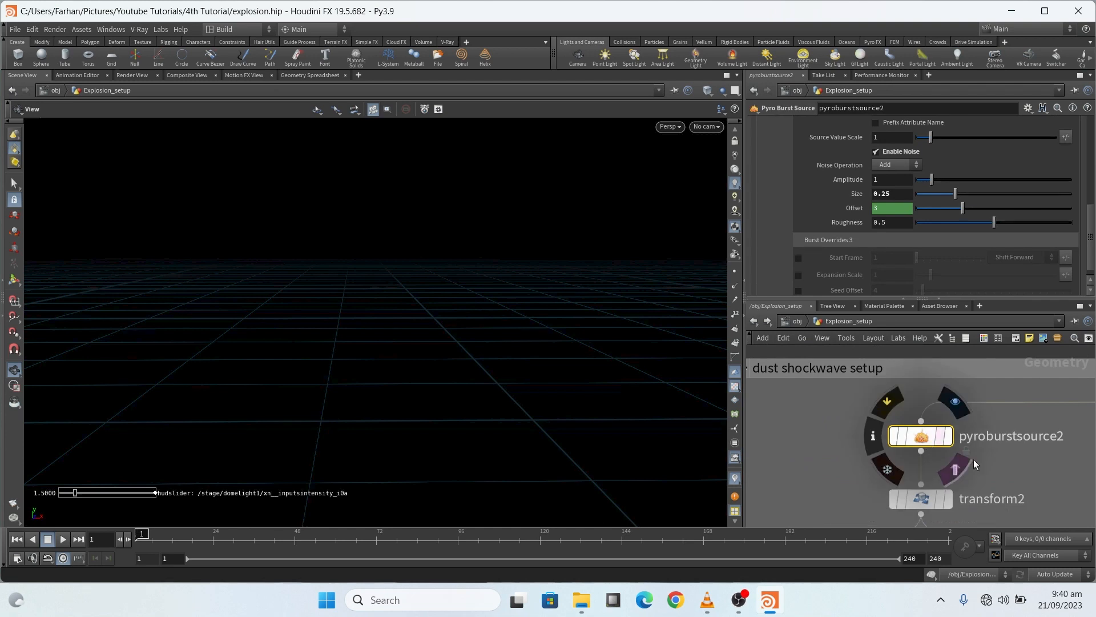
scroll(806, 404, "up", 2)
scroll(778, 396, "up", 2)
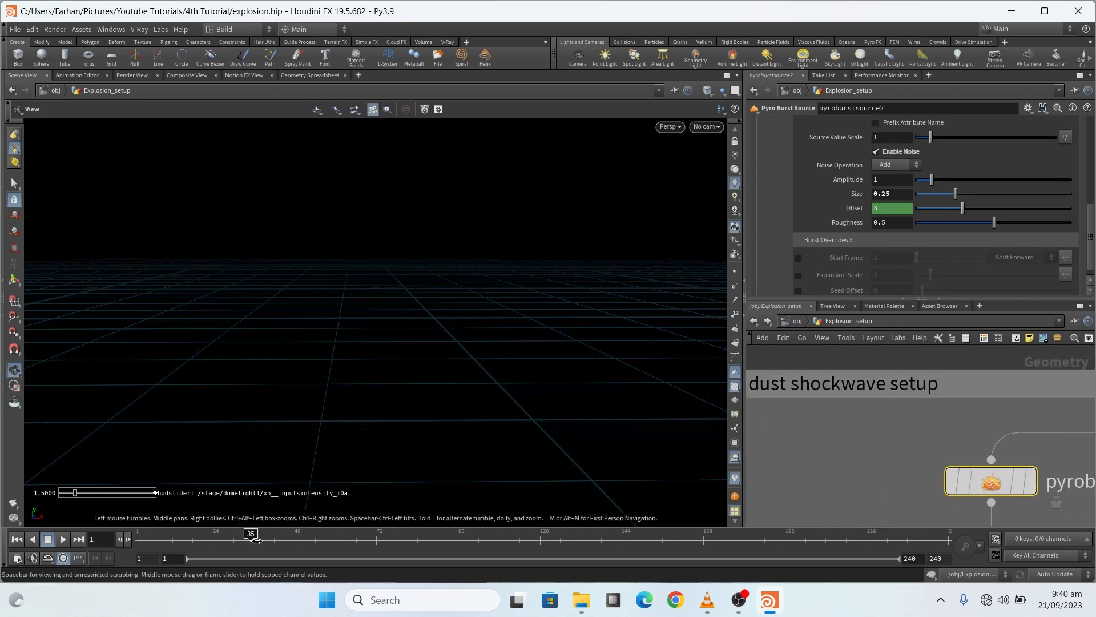
Advance the simulation to frame 38 and view the whole explosion close to the ground
left_click_drag(259, 542, 261, 542)
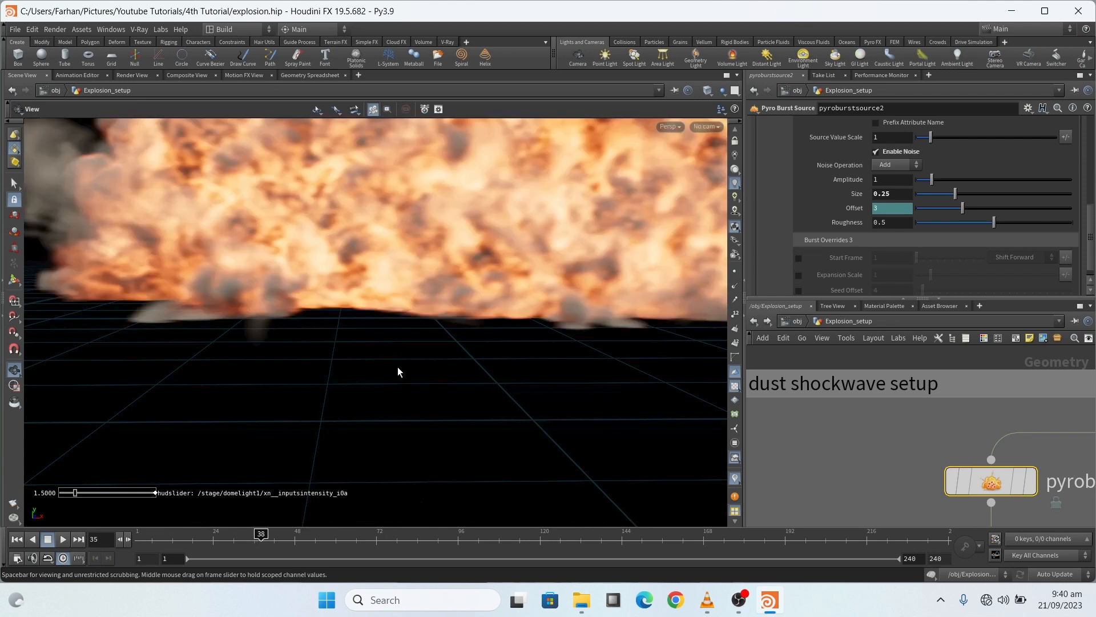
scroll(319, 319, "down", 5)
middle_click_drag(318, 328, 262, 342)
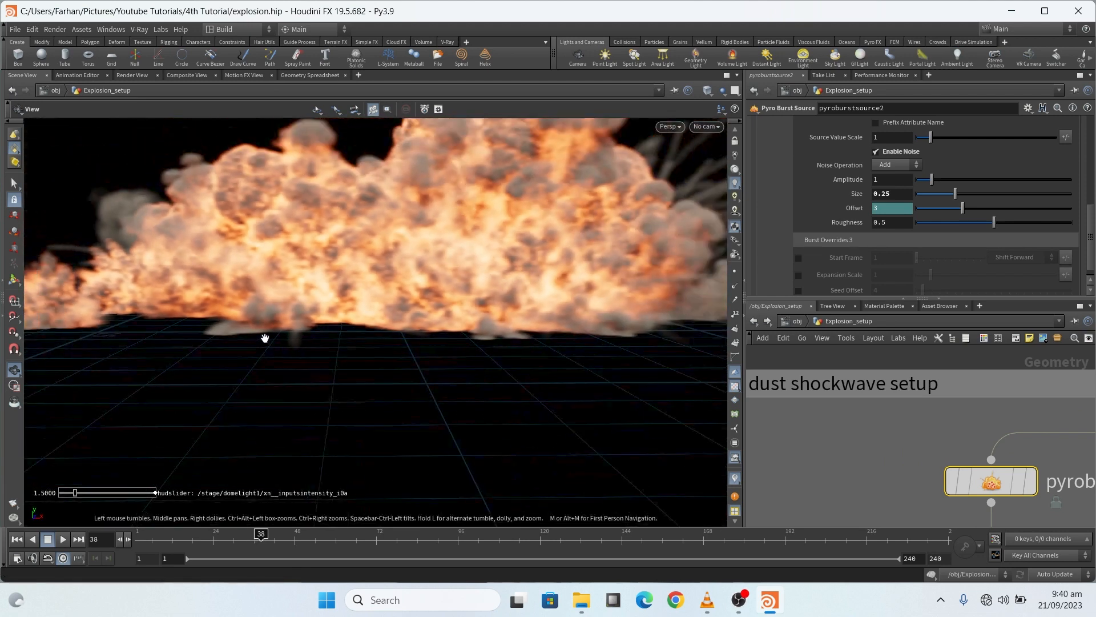
scroll(264, 341, "down", 1)
scroll(1021, 478, "down", 5)
scroll(944, 505, "up", 5)
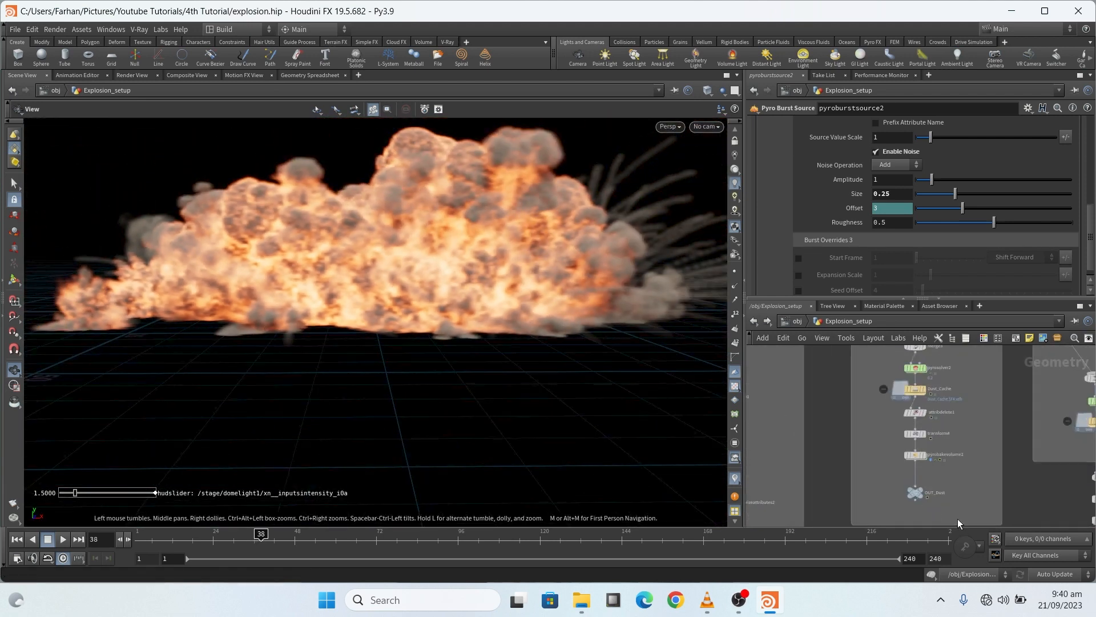
Display the OUT_Dust null, advance to frame 46, and examine the dust cloud from several angles
left_click(940, 457)
left_click(906, 491)
left_click_drag(440, 338, 219, 487)
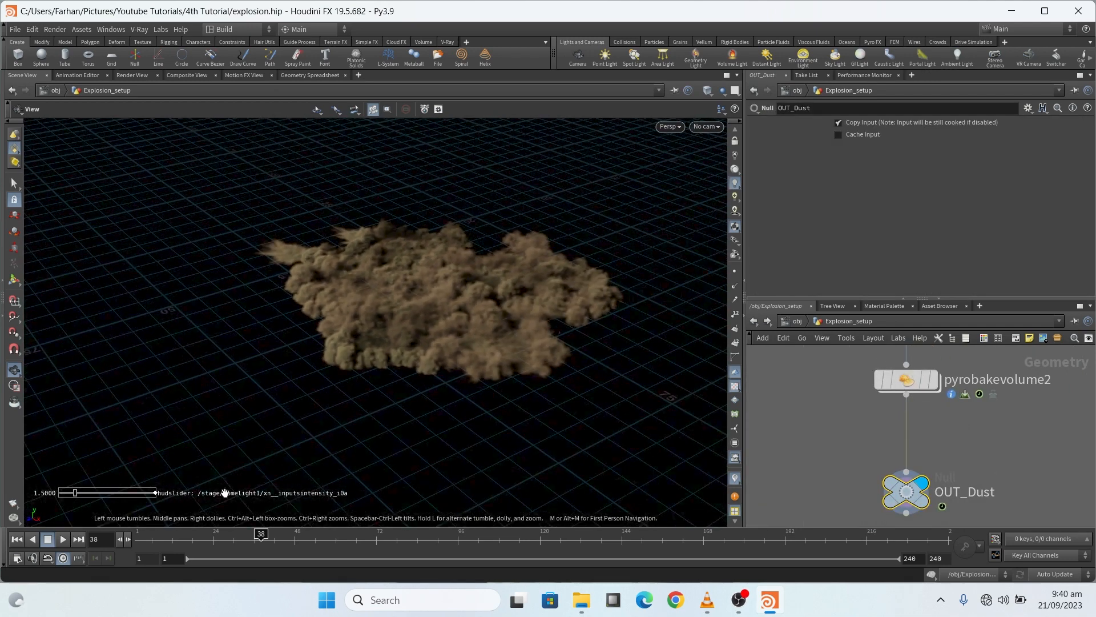
left_click_drag(264, 532, 288, 533)
left_click_drag(348, 313, 433, 309)
scroll(372, 306, "up", 5)
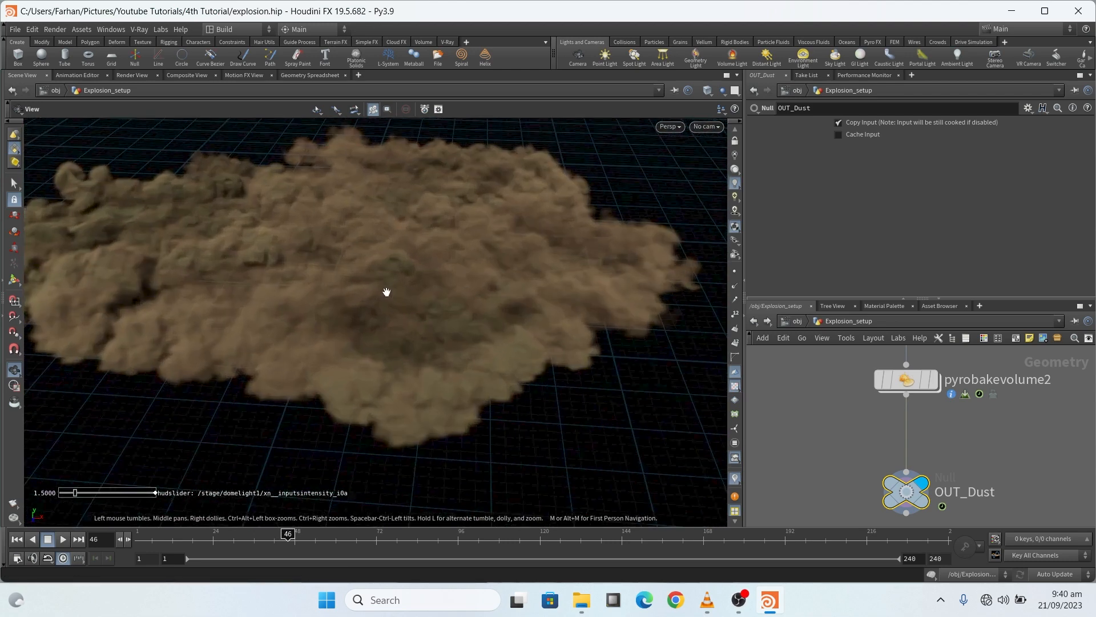
scroll(377, 353, "down", 5)
Display pyroburstsource2 of the dust shockwave setup in the viewport and return to frame 1
scroll(819, 449, "down", 8)
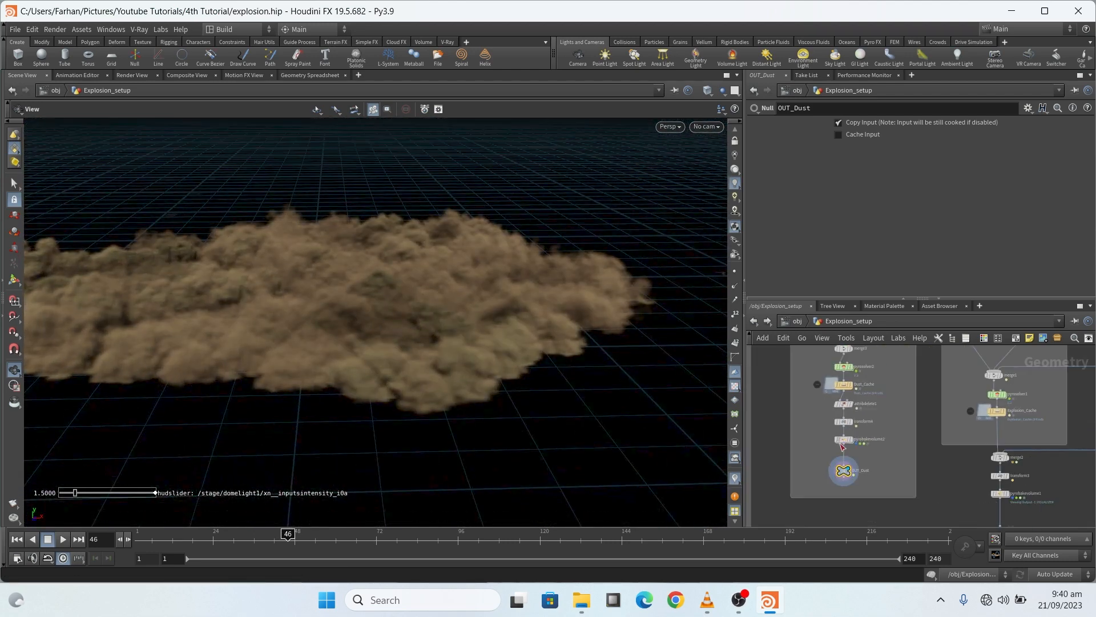
scroll(848, 468, "up", 10)
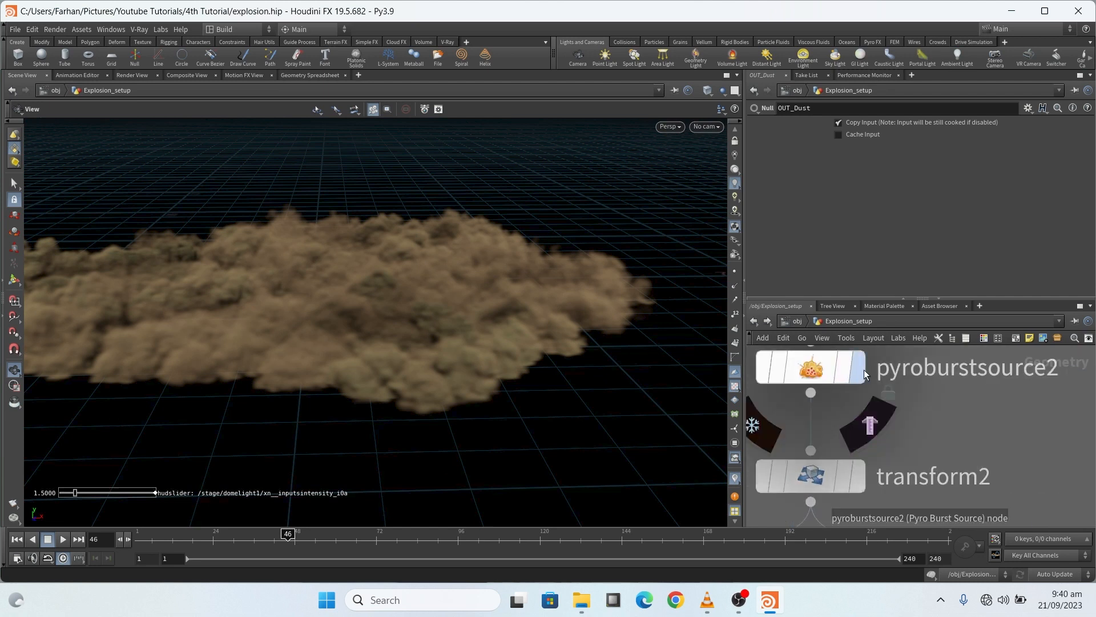
left_click(818, 373)
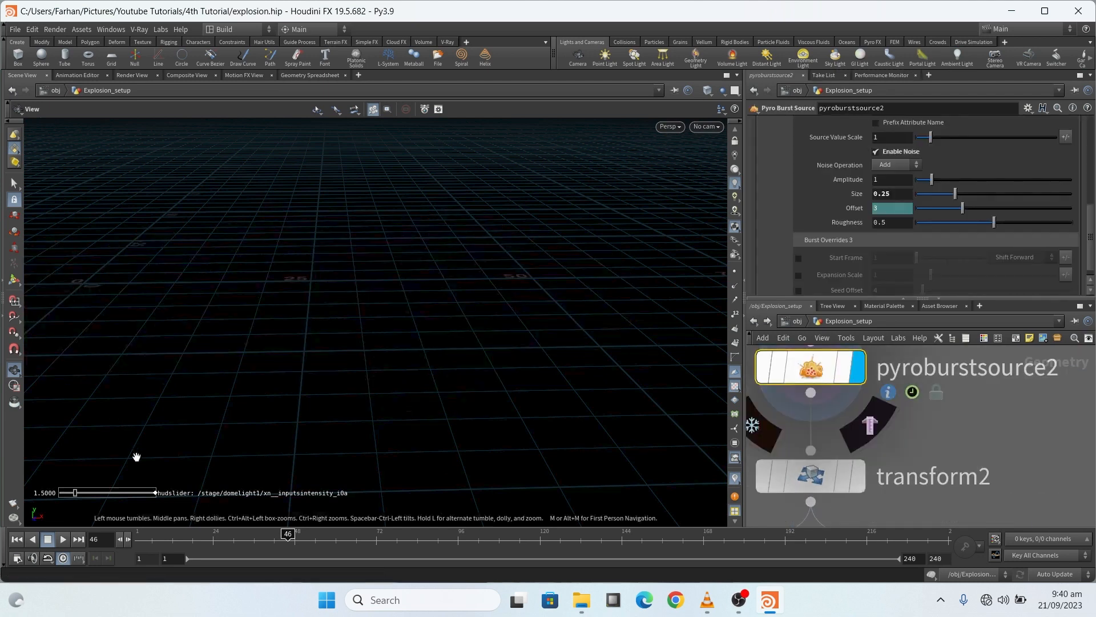
middle_click_drag(833, 395, 845, 478)
scroll(926, 240, "up", 10)
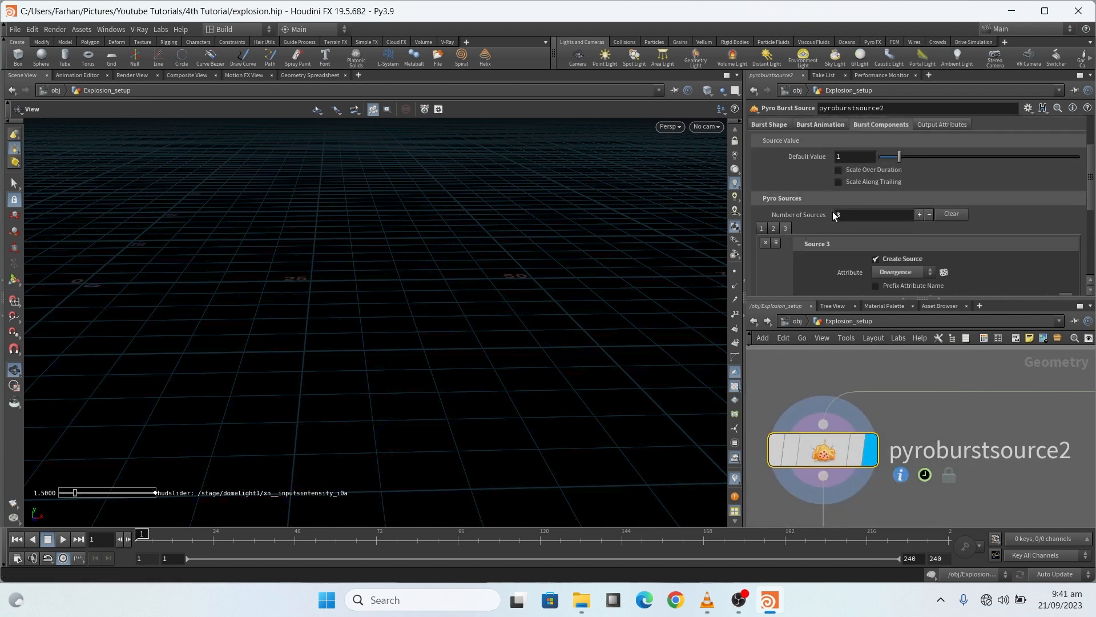
Review the Burst Shape settings of pyroburstsource2 and view its source points at frame 9
left_click(768, 201)
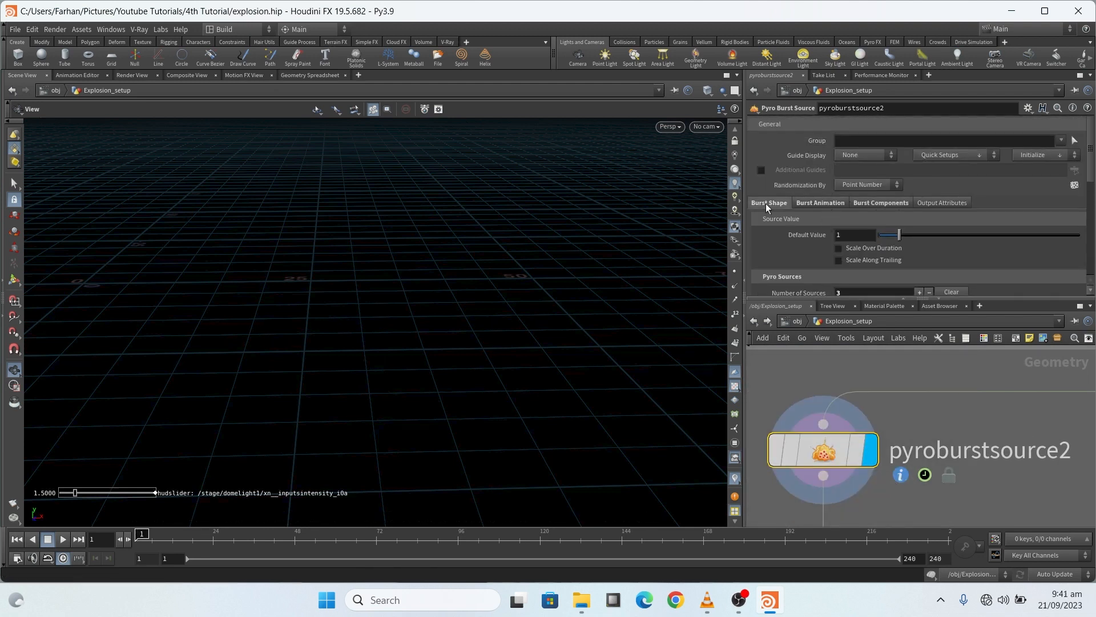
scroll(782, 193, "down", 5)
scroll(785, 261, "up", 3)
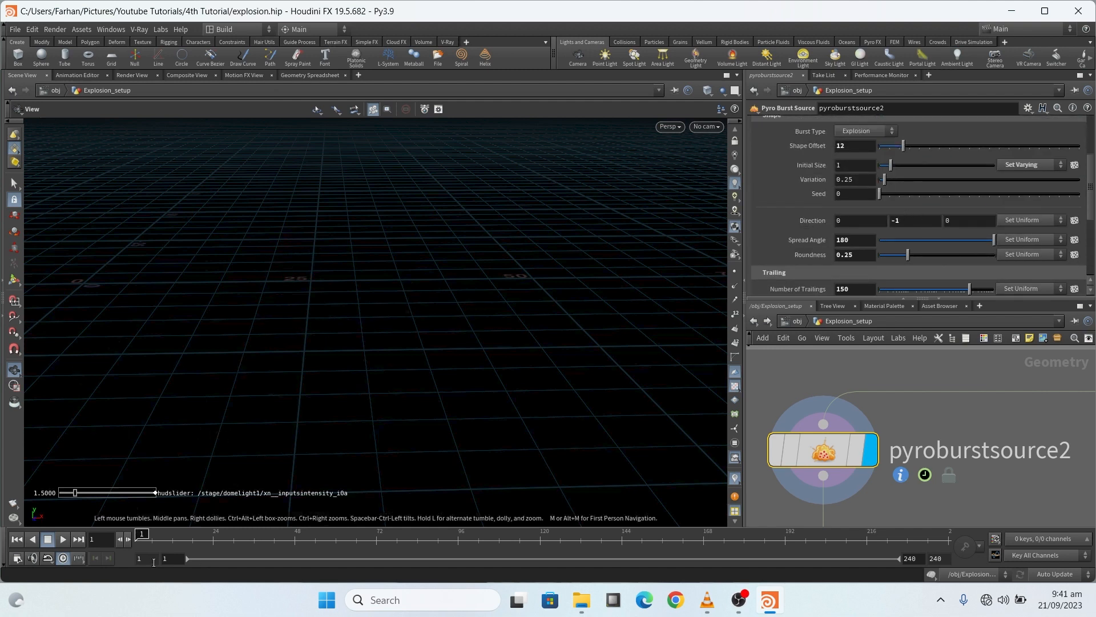
left_click_drag(142, 533, 163, 532)
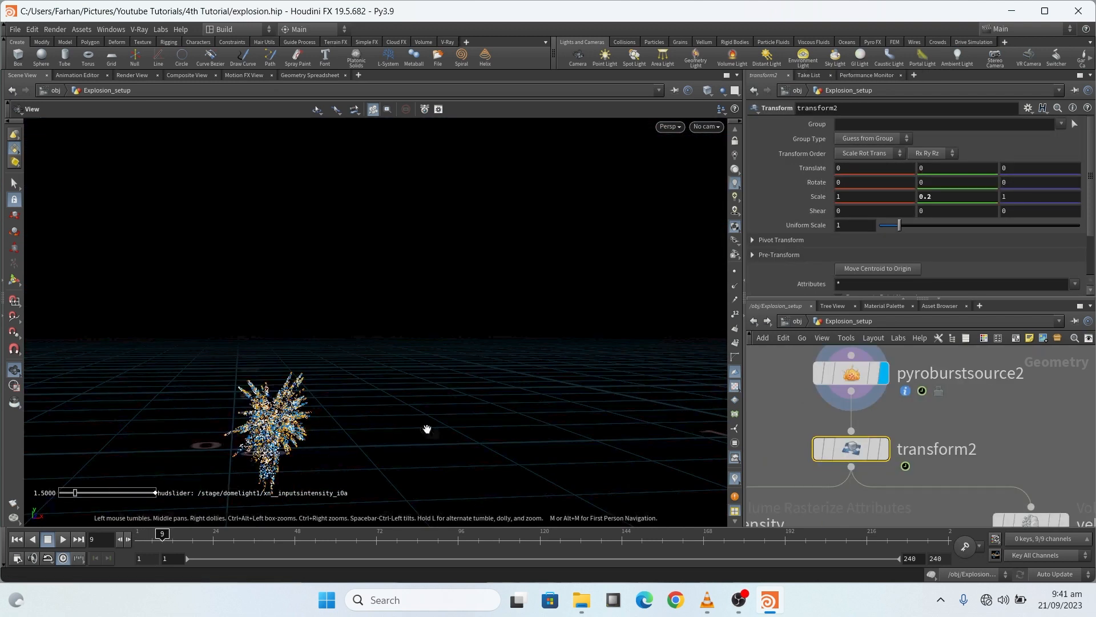
left_click_drag(321, 386, 328, 367)
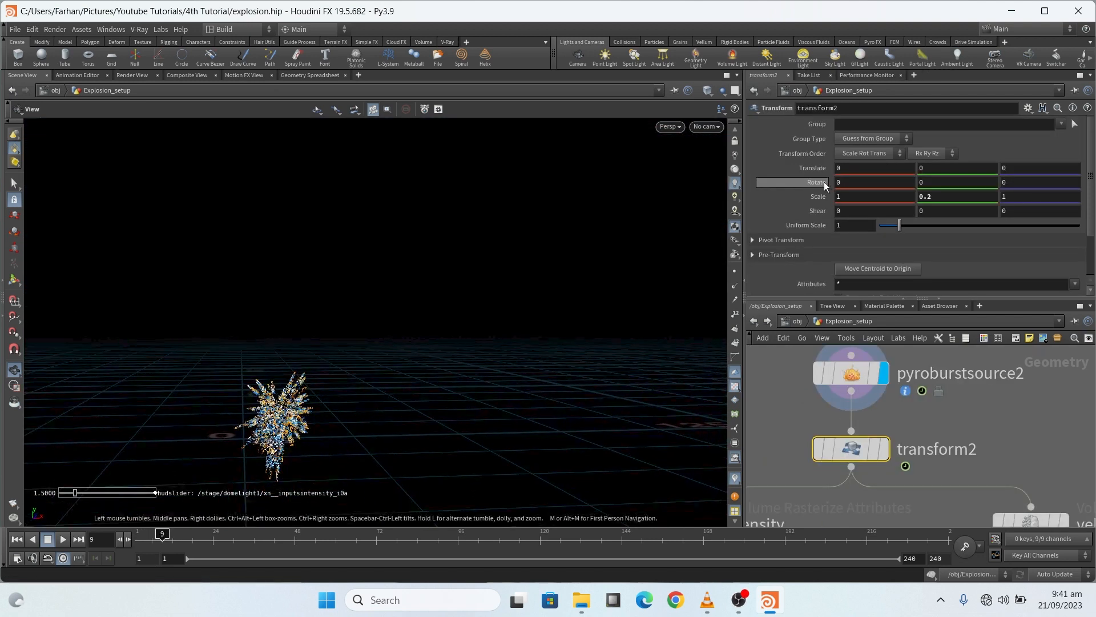
Examine the burst shape, burst animation, burst components and output attributes of pyroburstsource2
left_click(851, 374)
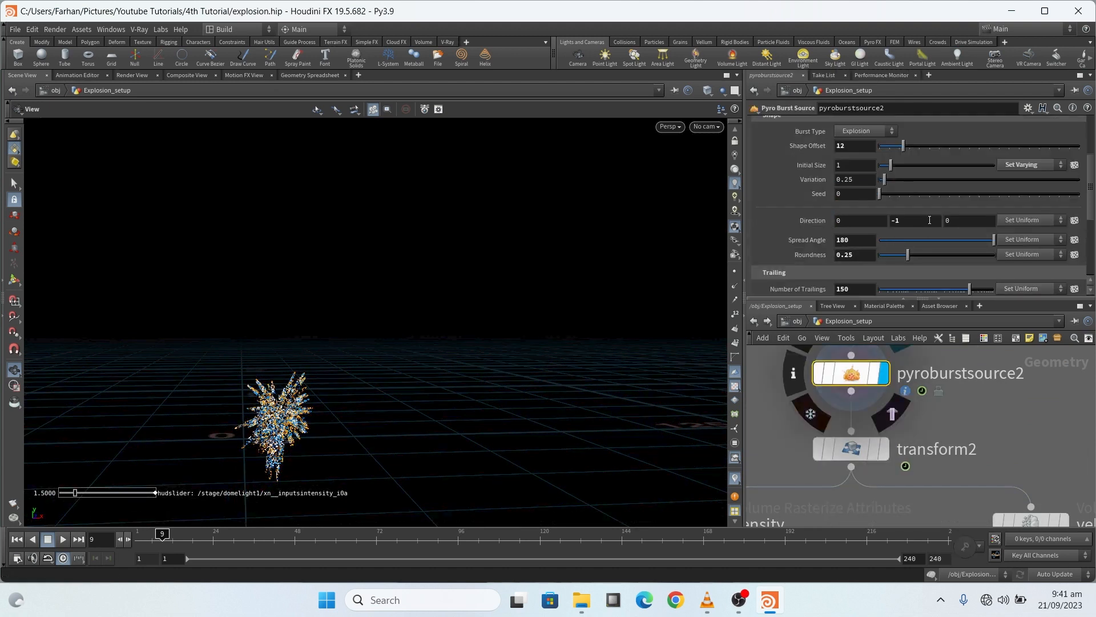
scroll(814, 226, "up", 3)
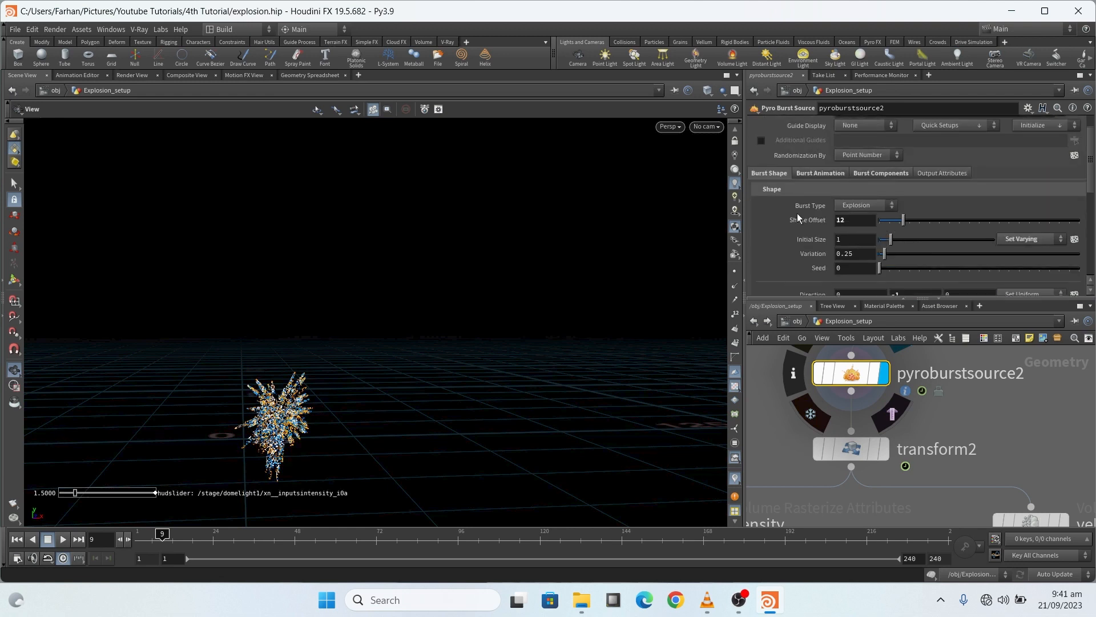
left_click(819, 158)
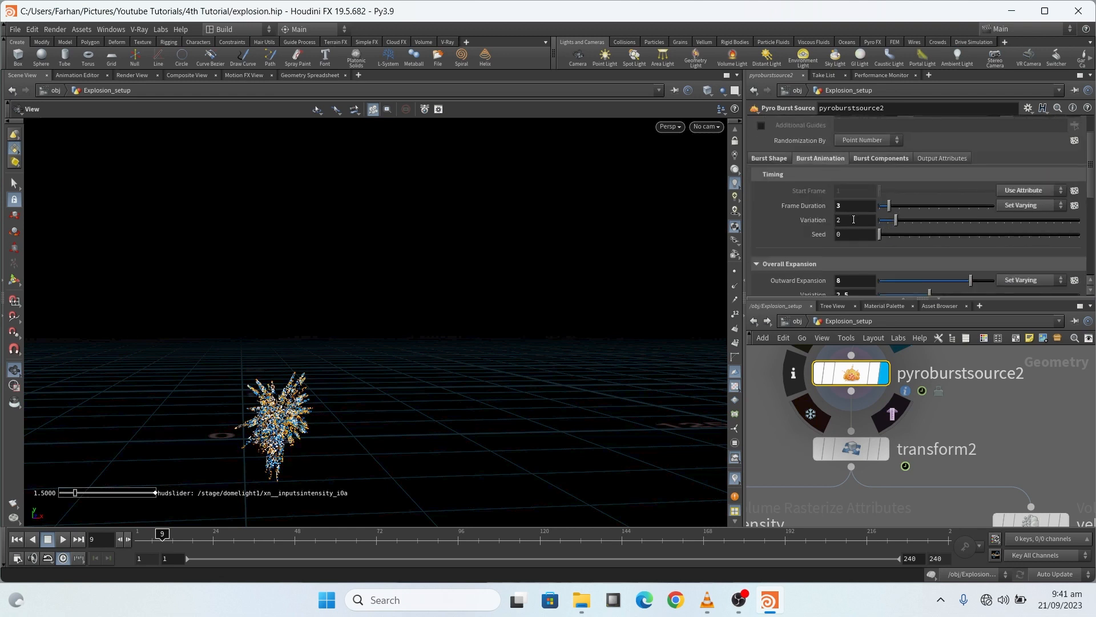
scroll(878, 212, "down", 3)
scroll(771, 220, "up", 5)
left_click(882, 189)
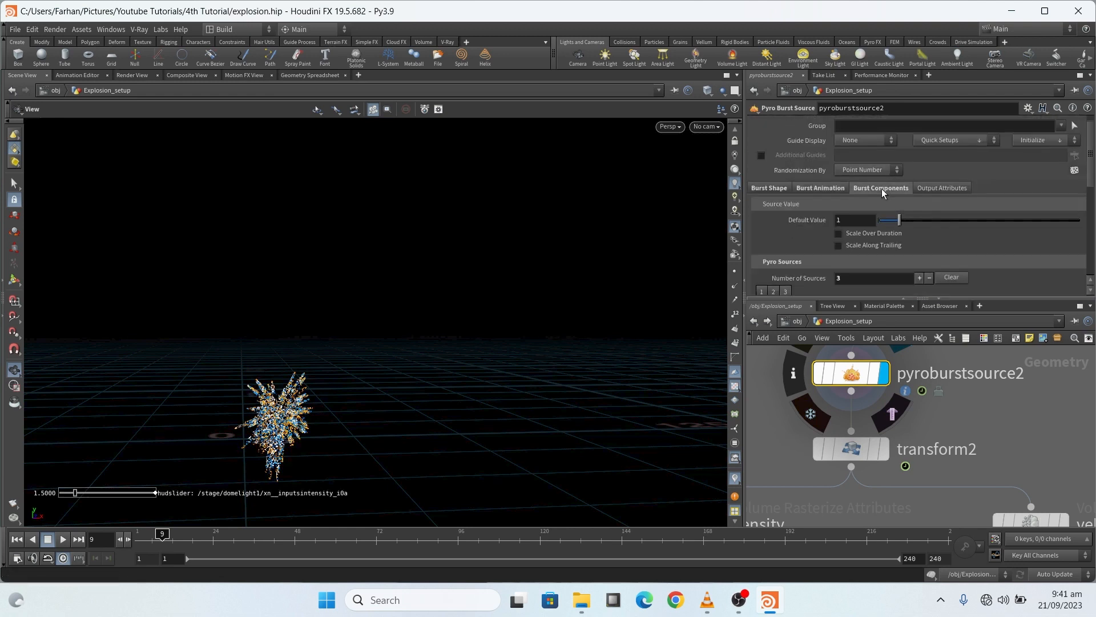
left_click(945, 187)
left_click(766, 187)
scroll(783, 242, "down", 5)
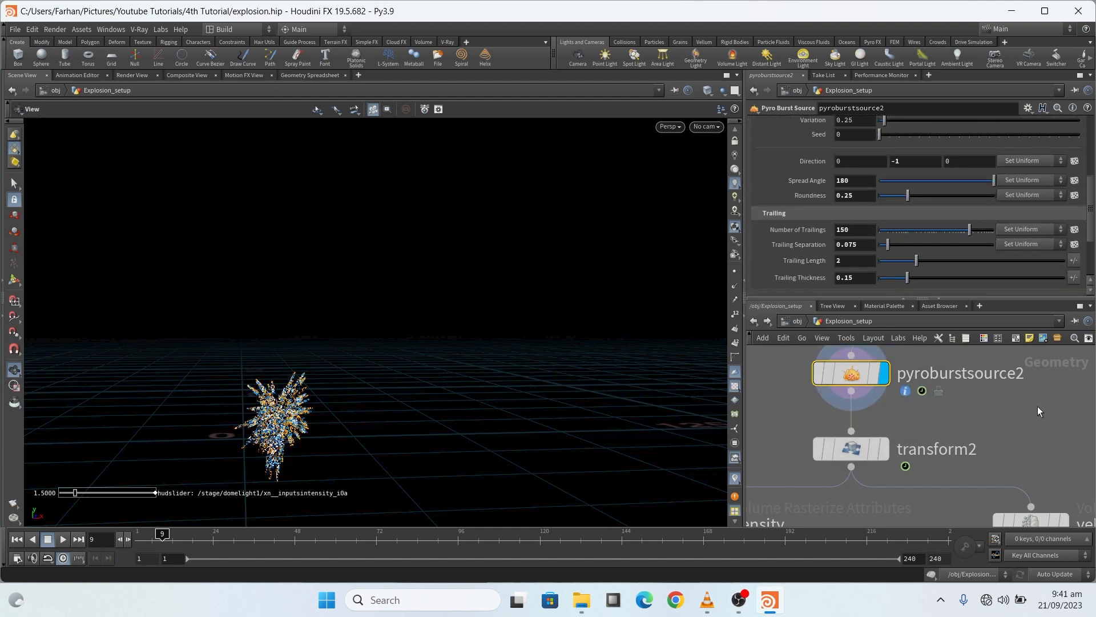
Display the transform2 node and examine the burst points scaled in height from different angles
scroll(848, 419, "down", 3)
scroll(867, 404, "up", 6)
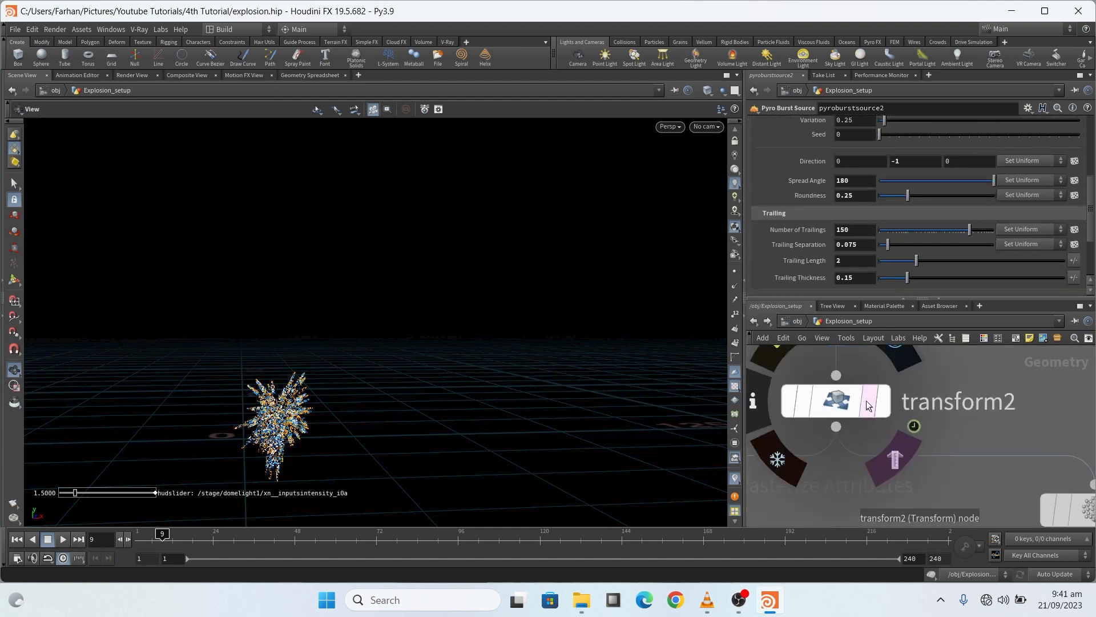
left_click(866, 404)
left_click(837, 397)
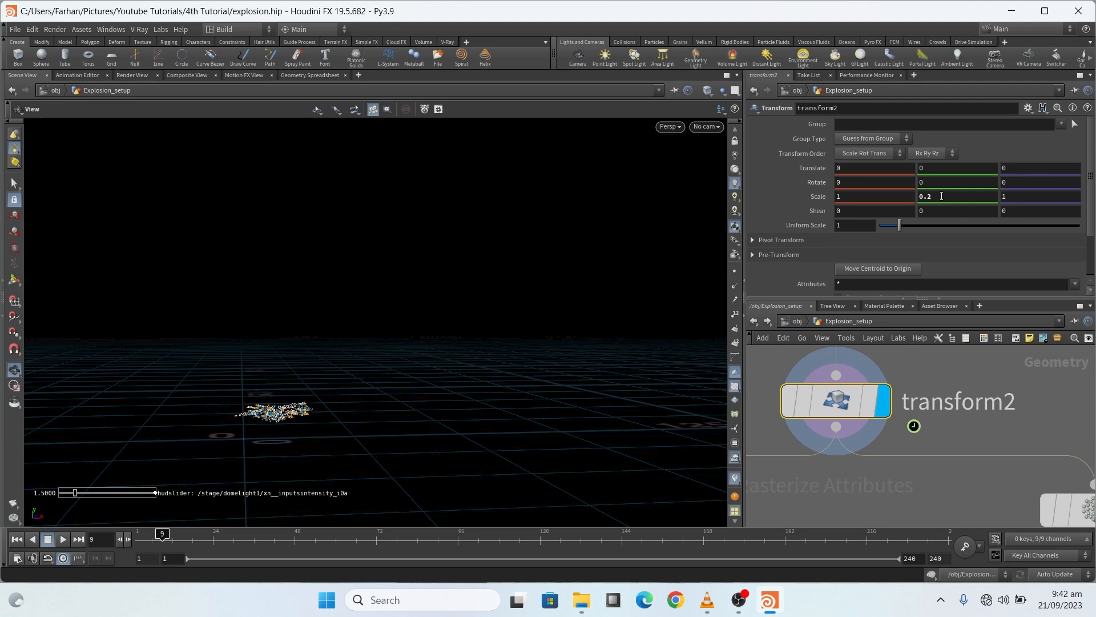
left_click_drag(448, 335, 448, 438)
scroll(892, 396, "down", 5)
scroll(975, 434, "up", 2)
scroll(812, 430, "down", 3)
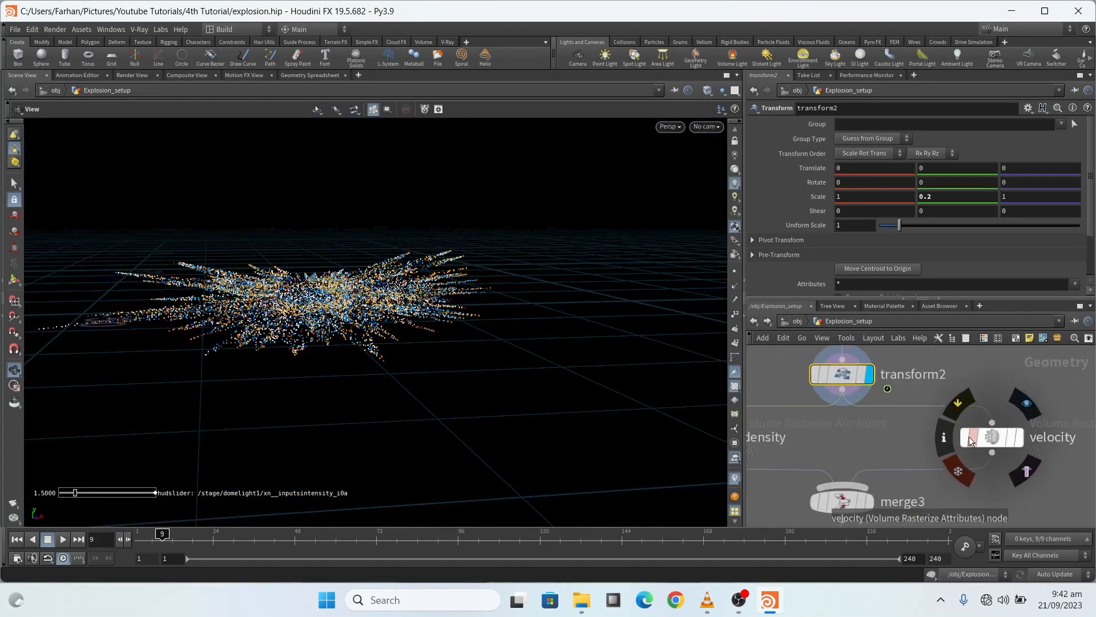
Compare the rasterized attributes and filter settings of the density and velocity nodes below transform2
scroll(780, 435, "up", 4)
left_click(775, 437)
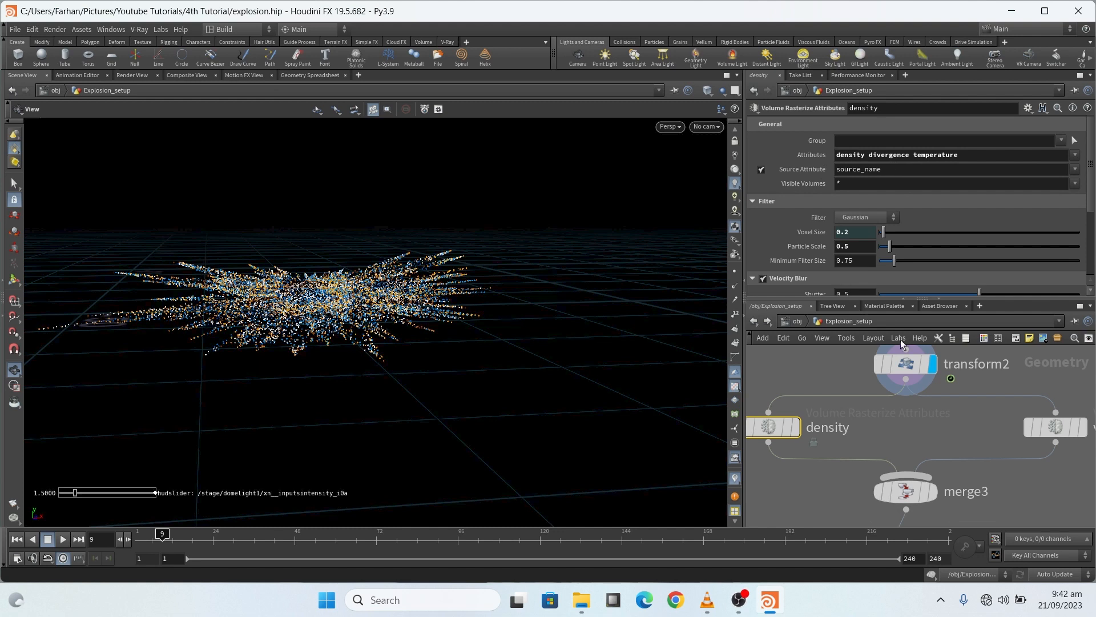
left_click(1053, 433)
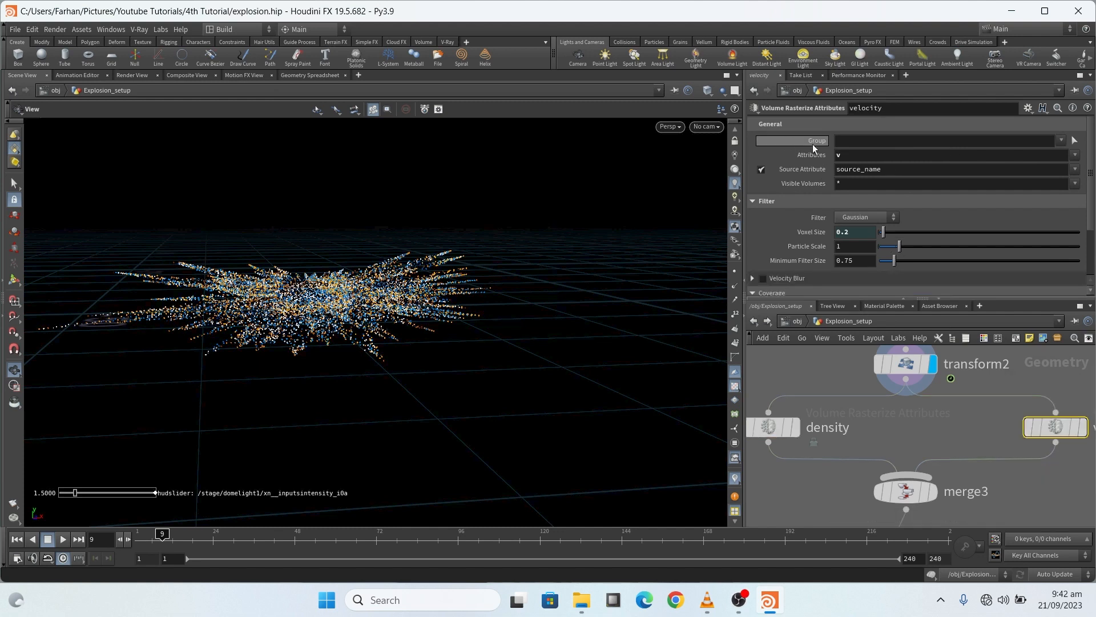
left_click(769, 425)
scroll(877, 394, "down", 5)
scroll(887, 412, "up", 6)
scroll(862, 398, "down", 4)
scroll(899, 418, "up", 4)
Display merge3 and examine the density, temperature and velocity source volumes in pyrosolver2's sourcing settings
left_click(855, 391)
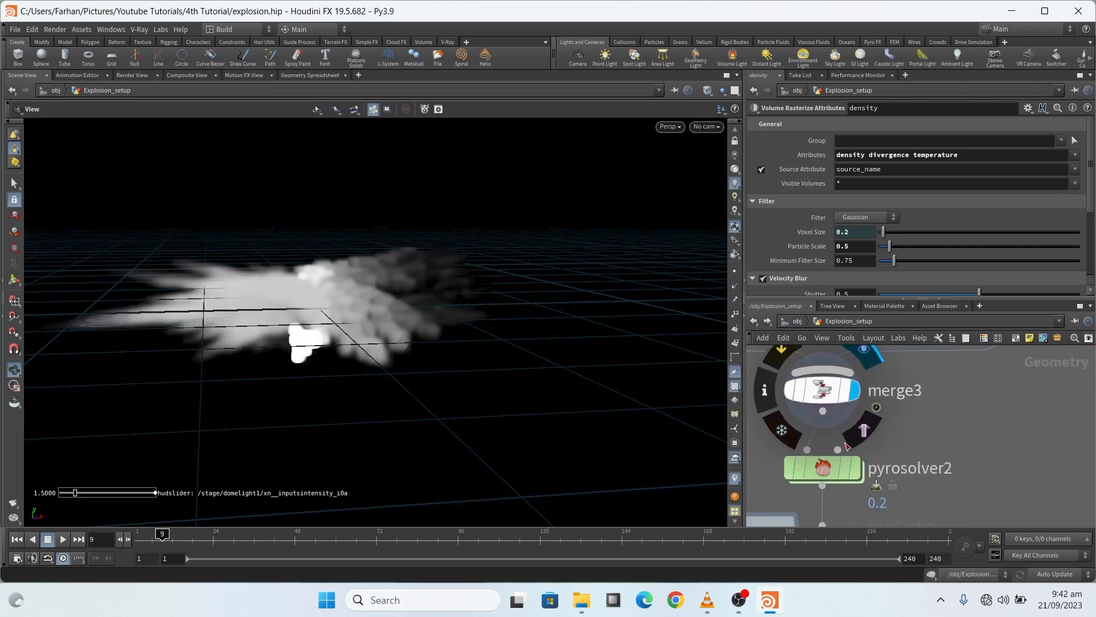
left_click(823, 469)
scroll(820, 191, "down", 8)
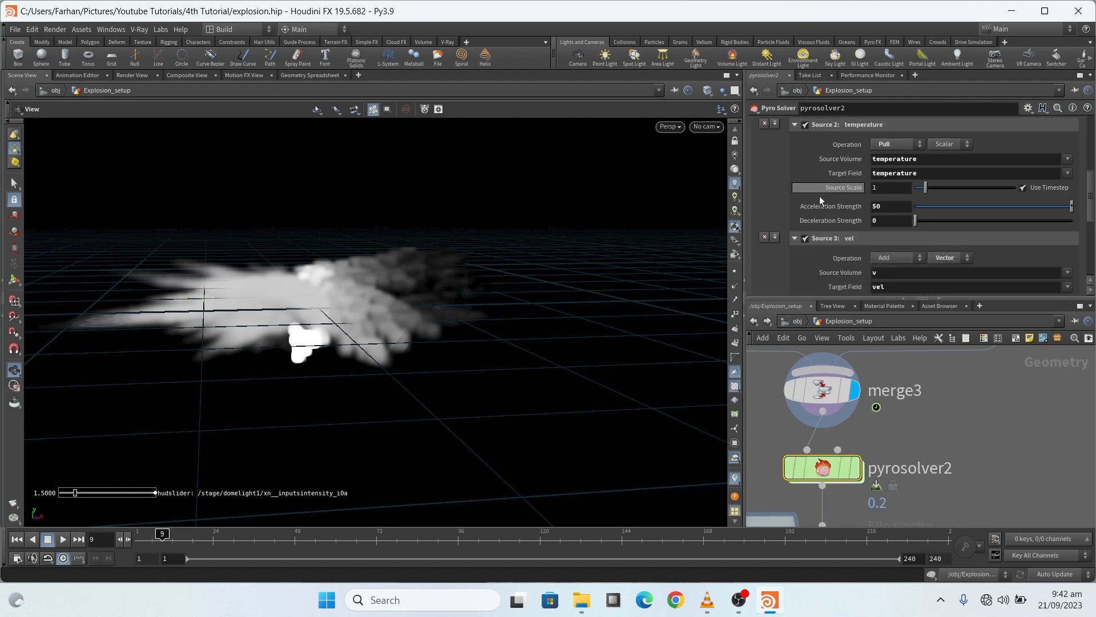
scroll(825, 239, "up", 10)
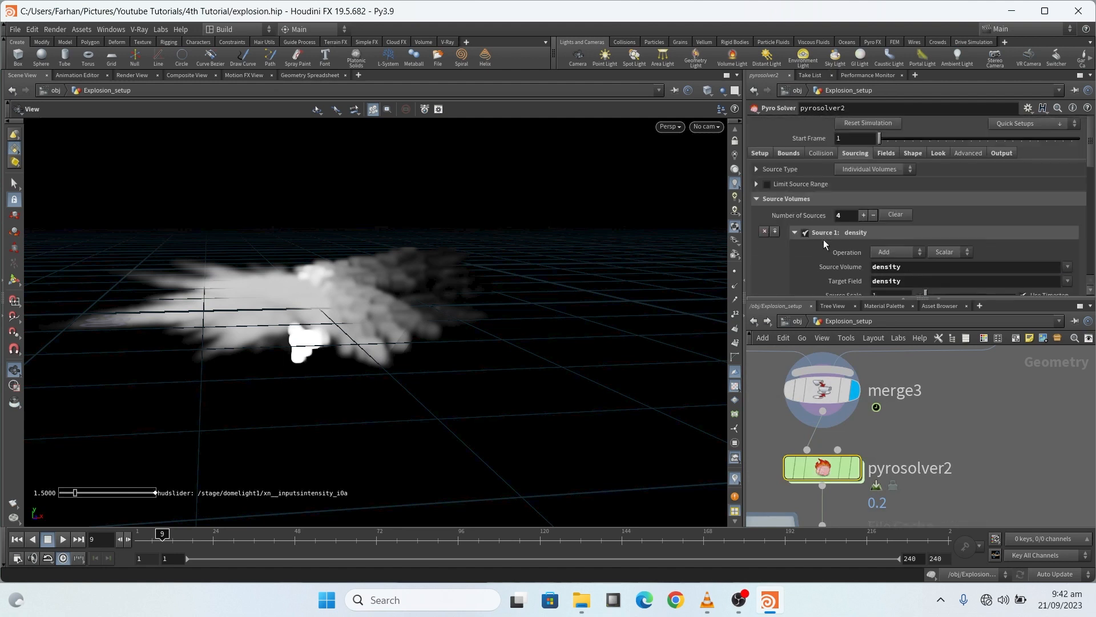
Review the setup, fields, shape and look settings of pyrosolver2
left_click(767, 155)
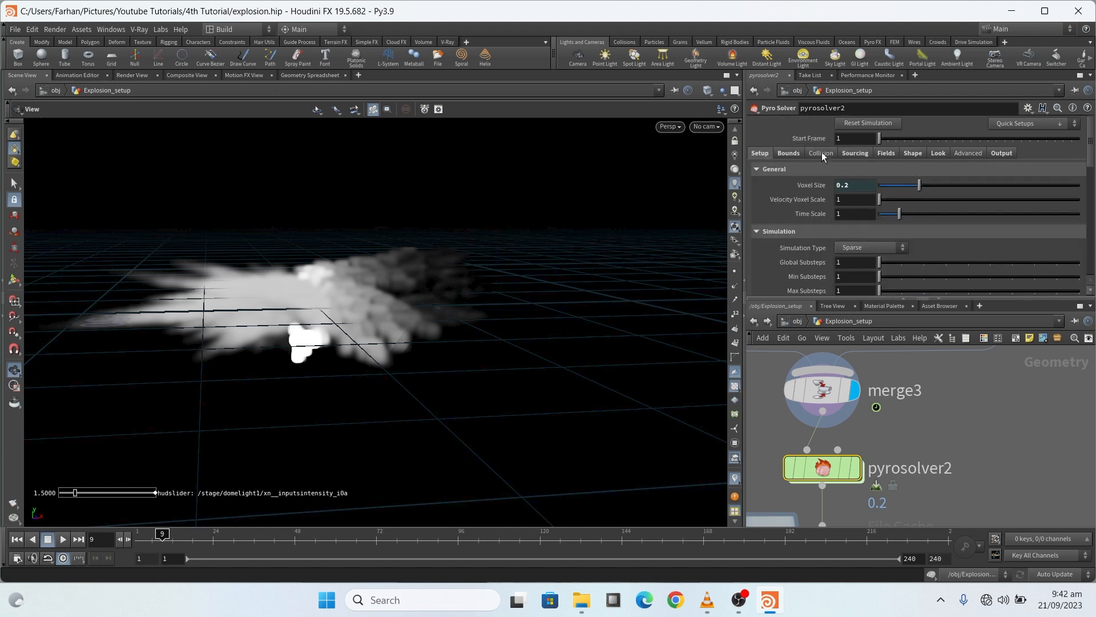
left_click(884, 153)
left_click(917, 154)
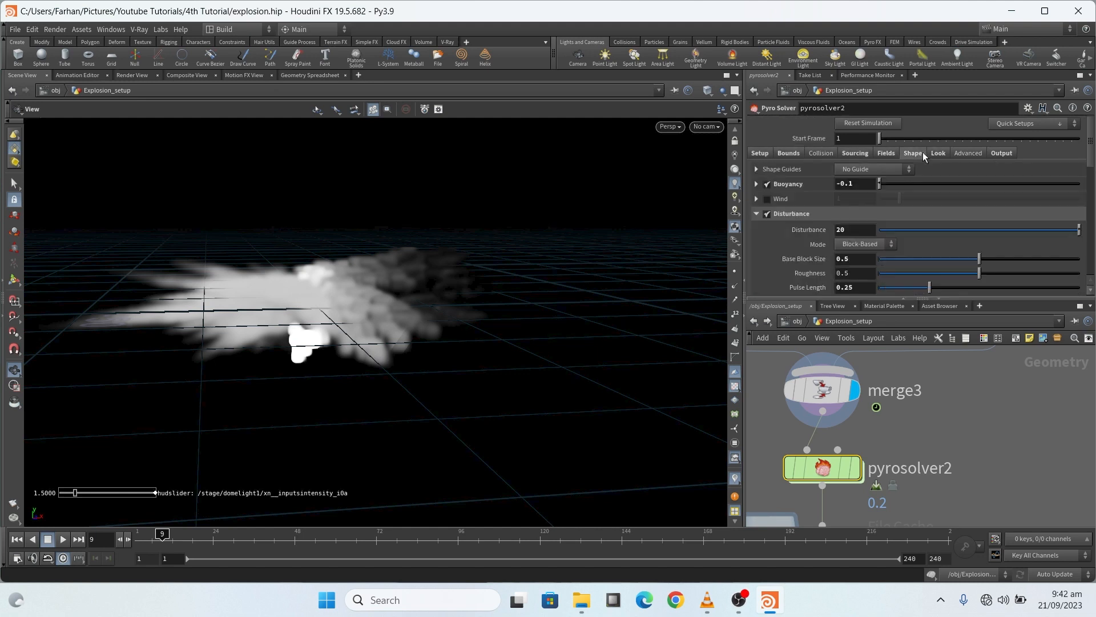
left_click(937, 154)
scroll(915, 361, "down", 3)
scroll(885, 400, "up", 3)
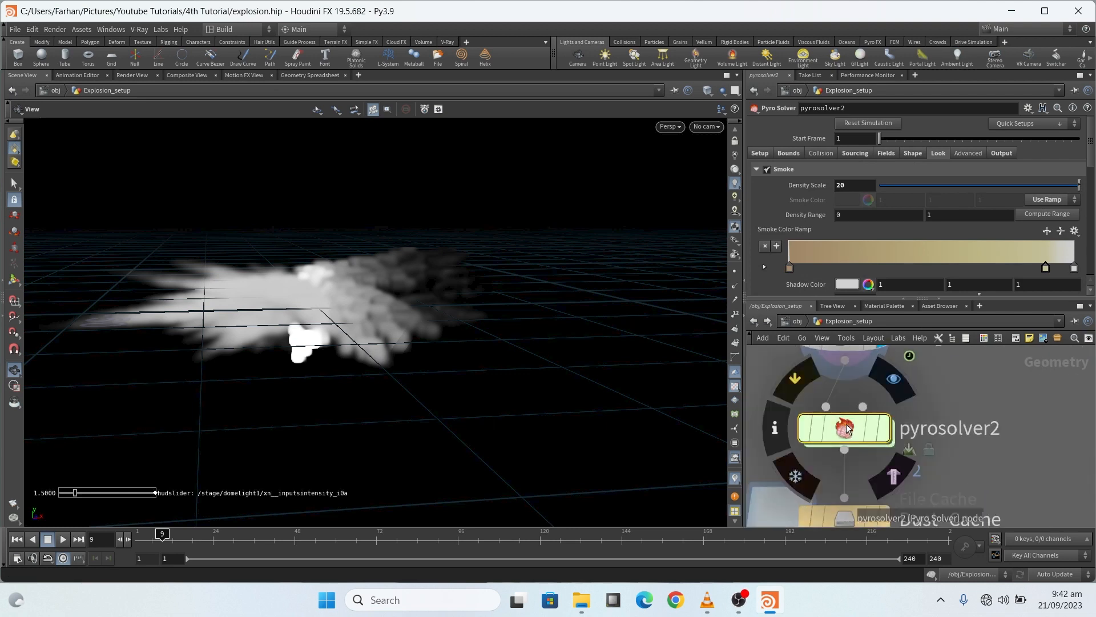
Inspect the FORCES network inside pyrosolver2, and return to the Explosion_setup network
double_click(847, 428)
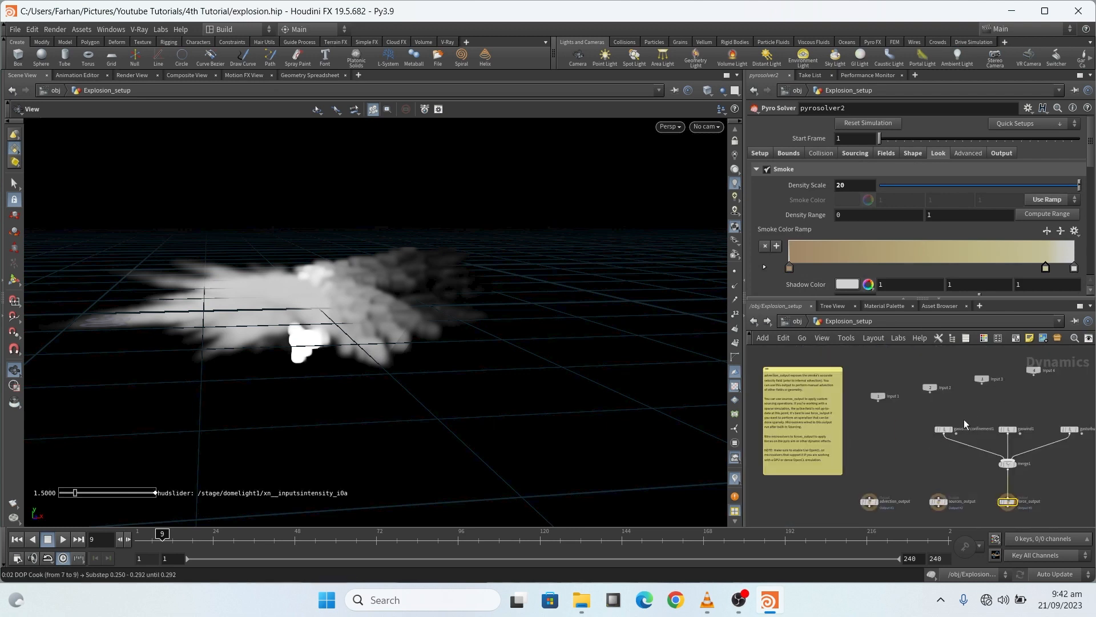
scroll(892, 407, "down", 3)
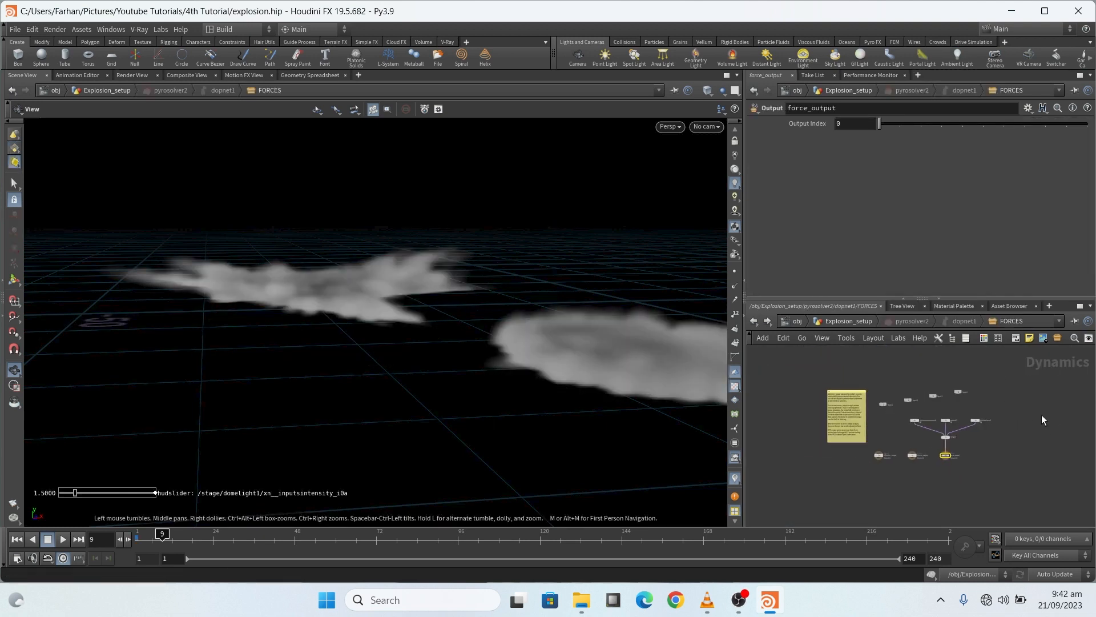
scroll(980, 421, "up", 6)
scroll(1053, 437, "down", 4)
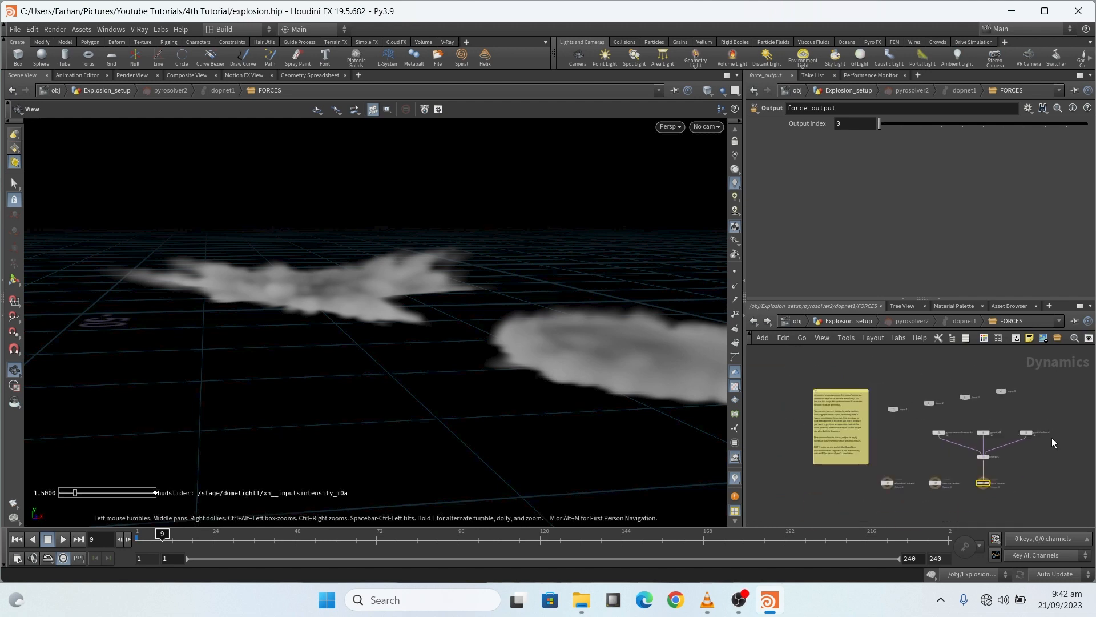
left_click(752, 322)
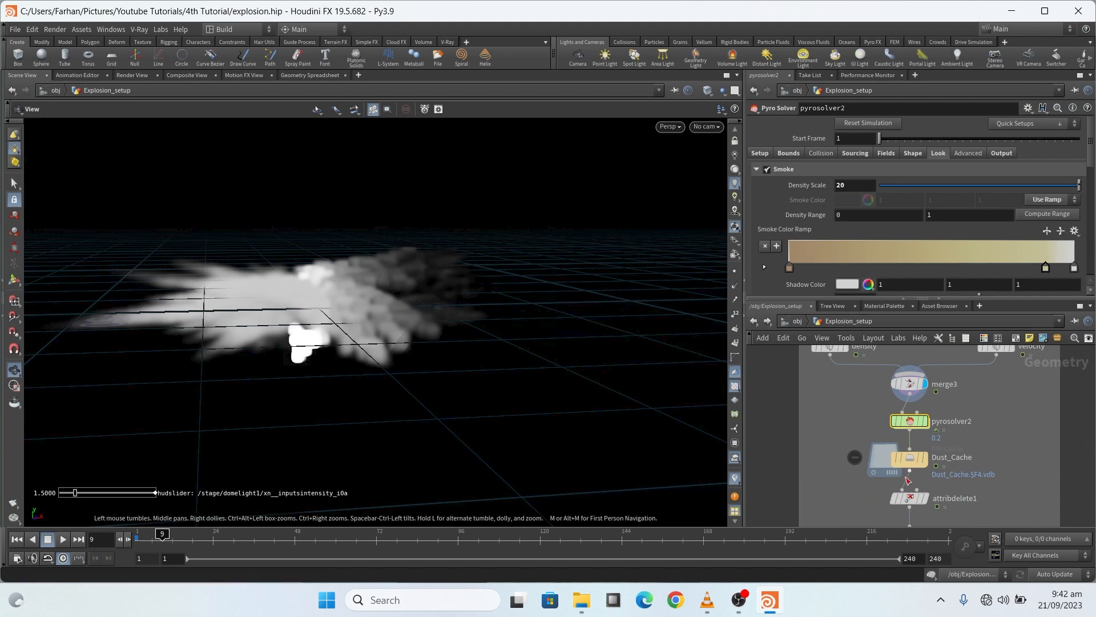
Display the Dust_Cache node and view the cached dust simulation at frames 20 and 72
scroll(908, 480, "up", 5)
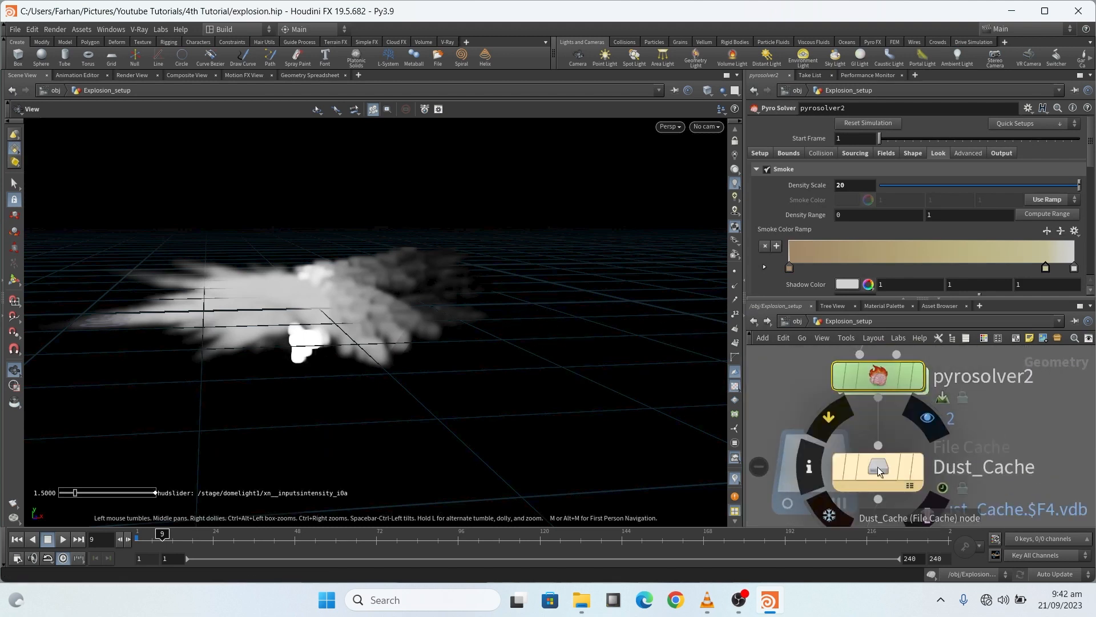
left_click(879, 471)
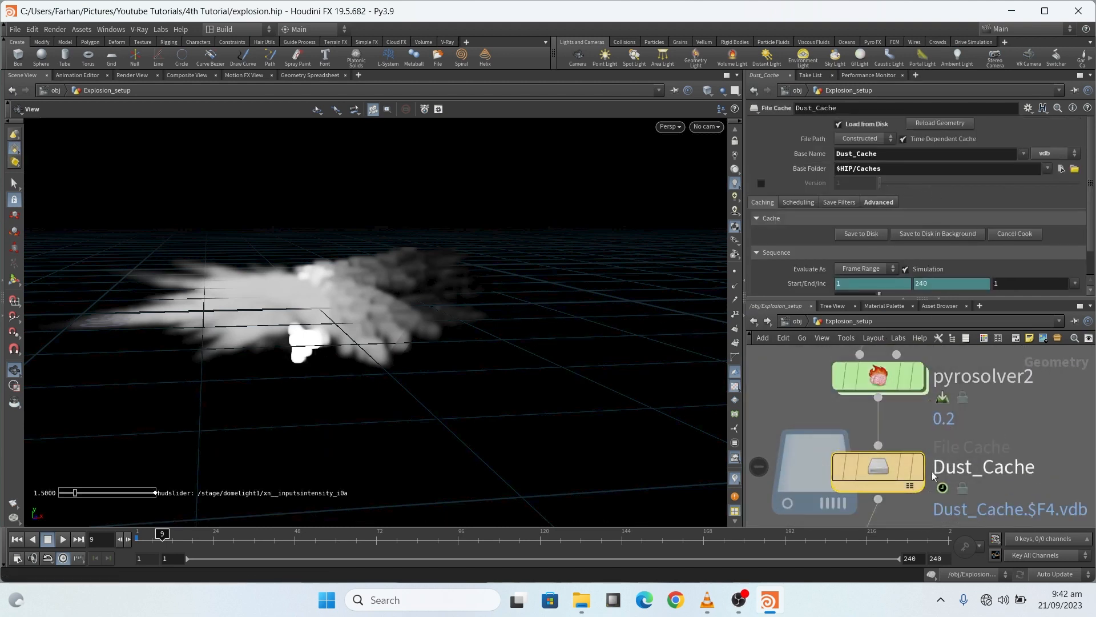
scroll(628, 365, "down", 3)
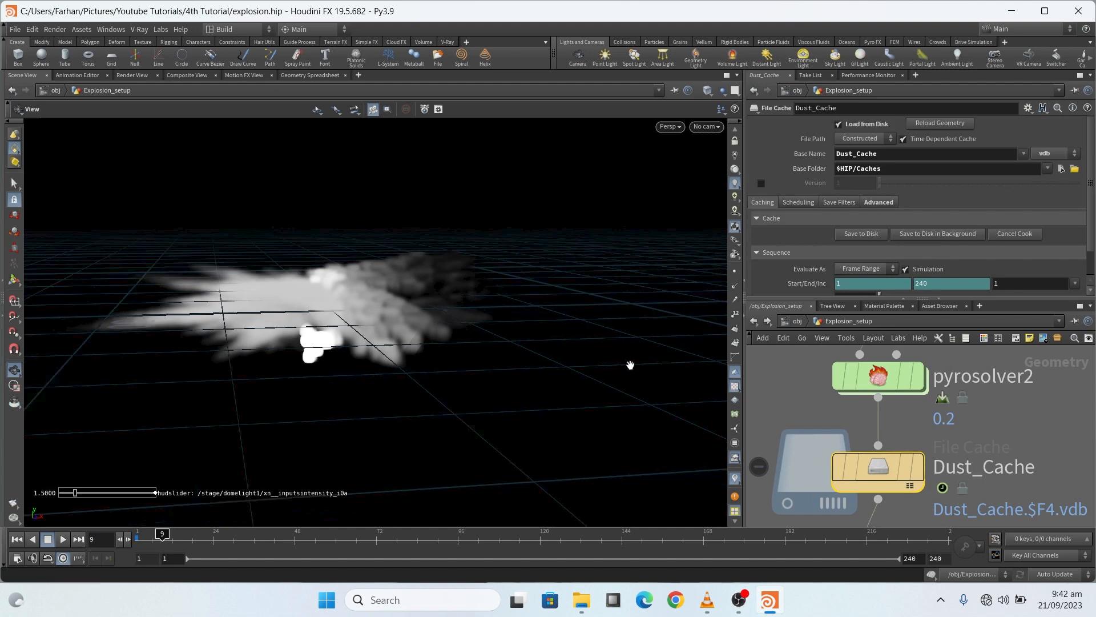
left_click(912, 481)
left_click_drag(245, 354, 209, 435)
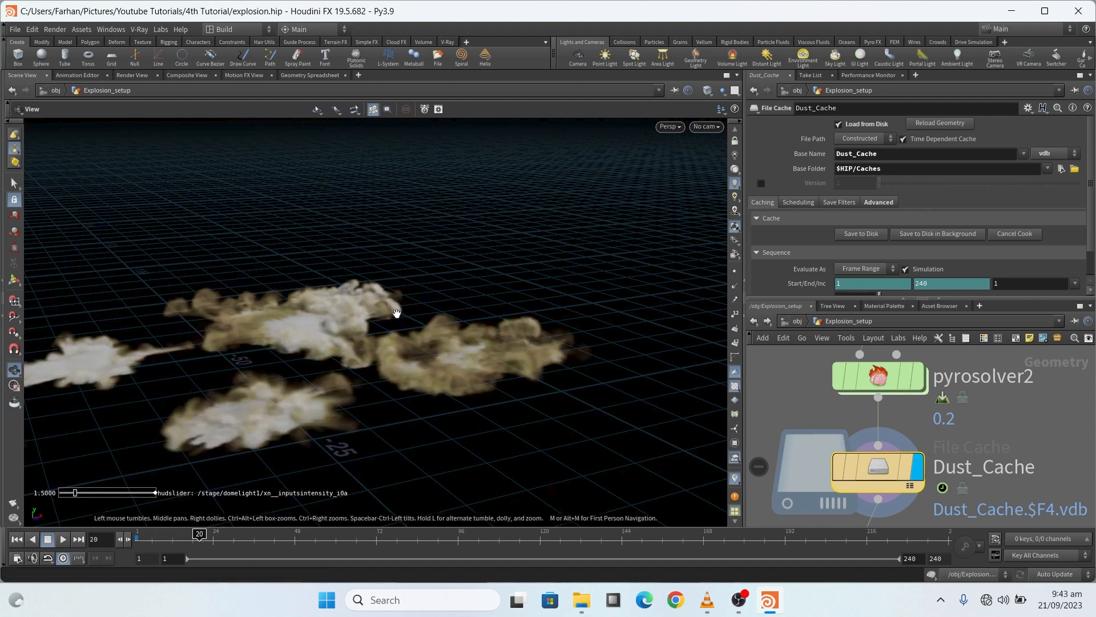
scroll(397, 311, "down", 5)
left_click_drag(200, 537, 377, 550)
scroll(869, 423, "down", 5)
scroll(880, 468, "up", 5)
scroll(899, 400, "down", 5)
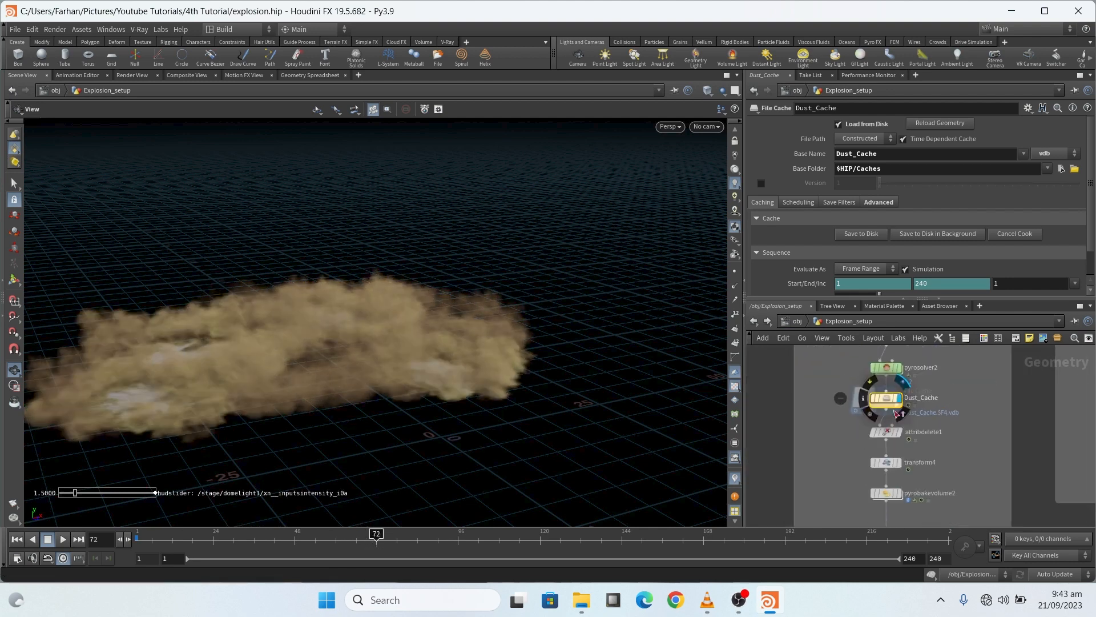
Display attribdelete1 and examine which primitive attributes it deletes below Dust_Cache
scroll(900, 400, "up", 5)
left_click(866, 410)
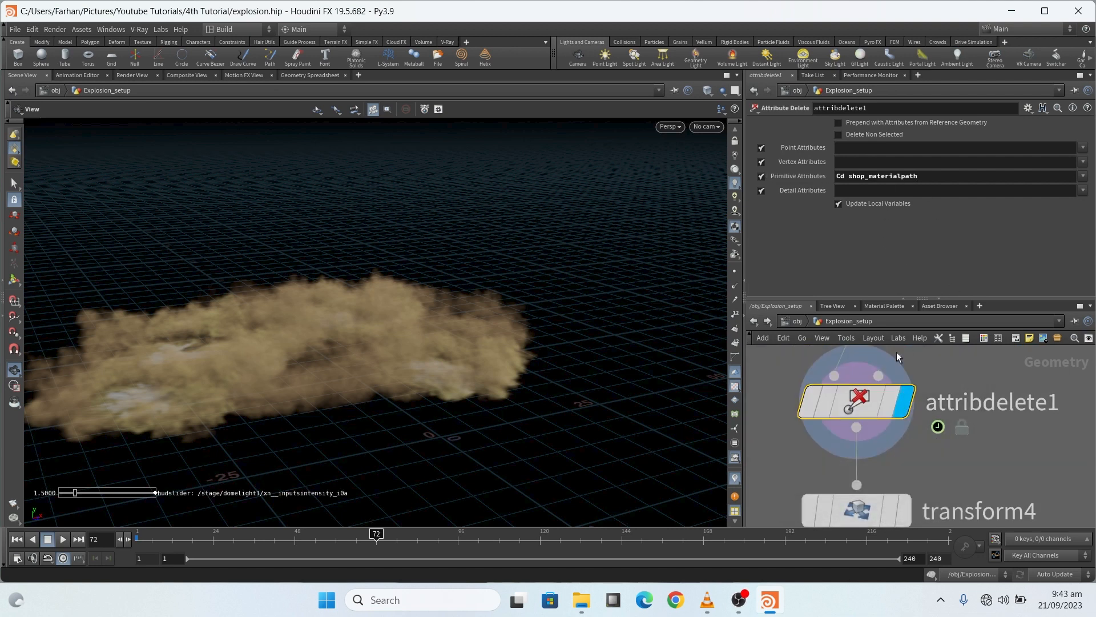
scroll(884, 386, "down", 5)
scroll(886, 379, "up", 5)
scroll(888, 375, "down", 5)
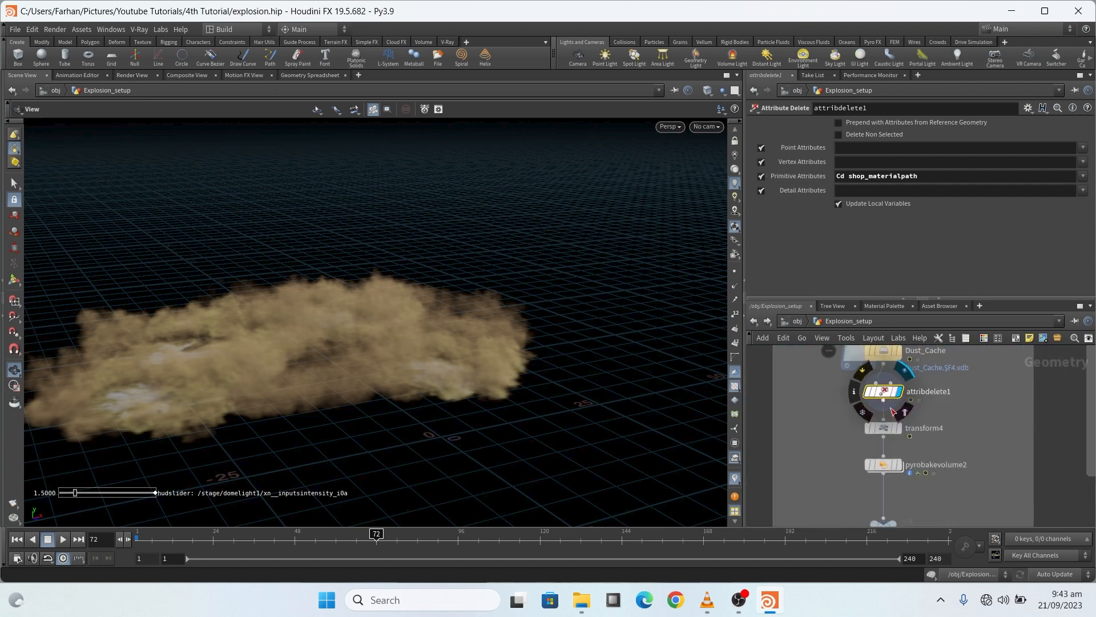
scroll(888, 371, "up", 5)
scroll(914, 411, "down", 5)
scroll(919, 447, "up", 3)
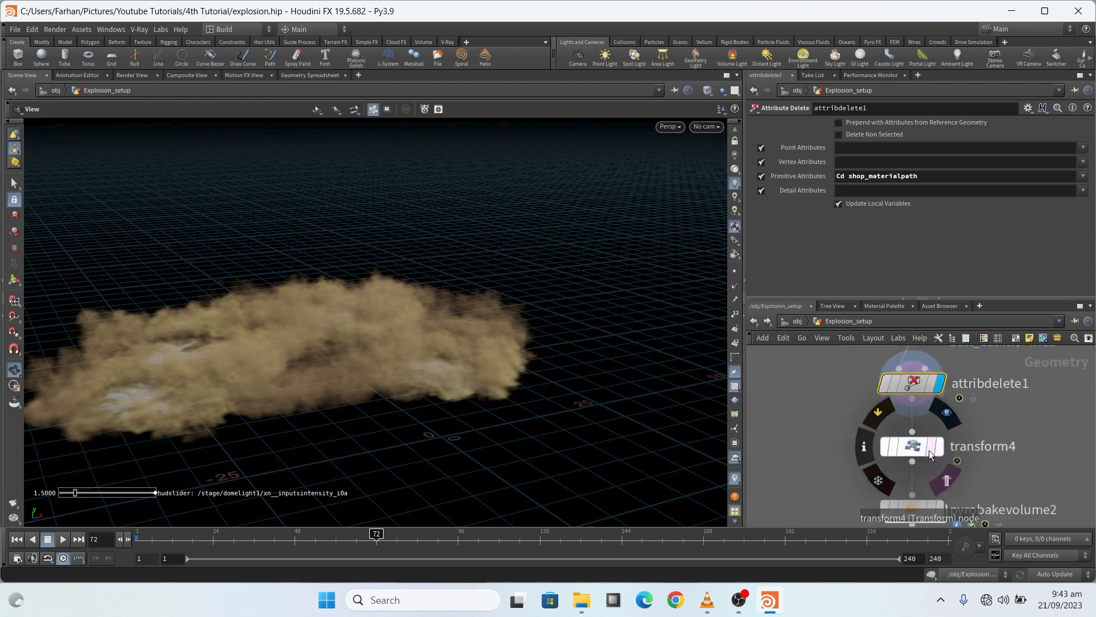
Display transform4 and examine the translation it applies to the dust
left_click(918, 443)
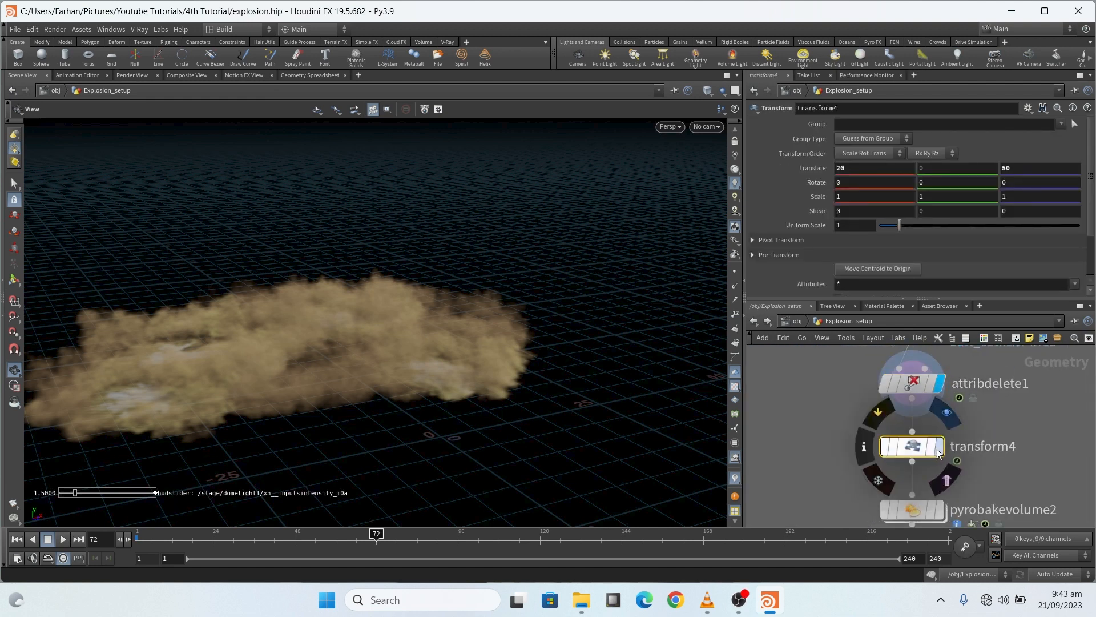
left_click(938, 448)
scroll(354, 342, "down", 3)
scroll(208, 286, "down", 3)
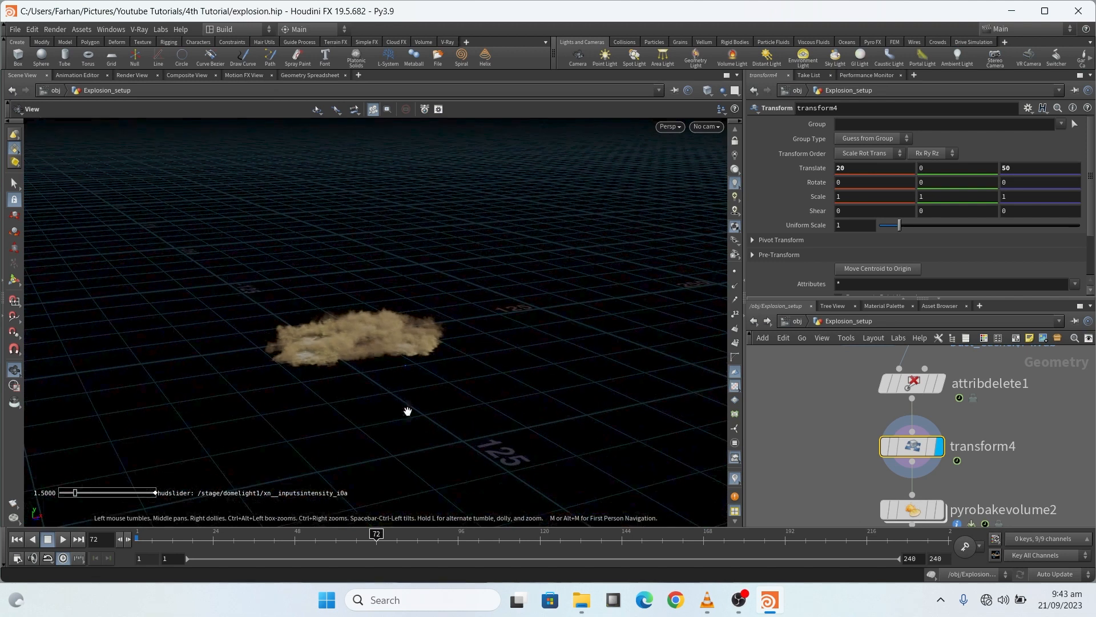
Compare the translate values of transform3 in the explosion branch with those of transform4 in the dust branch
scroll(787, 427, "down", 4)
scroll(747, 398, "down", 4)
scroll(923, 449, "up", 5)
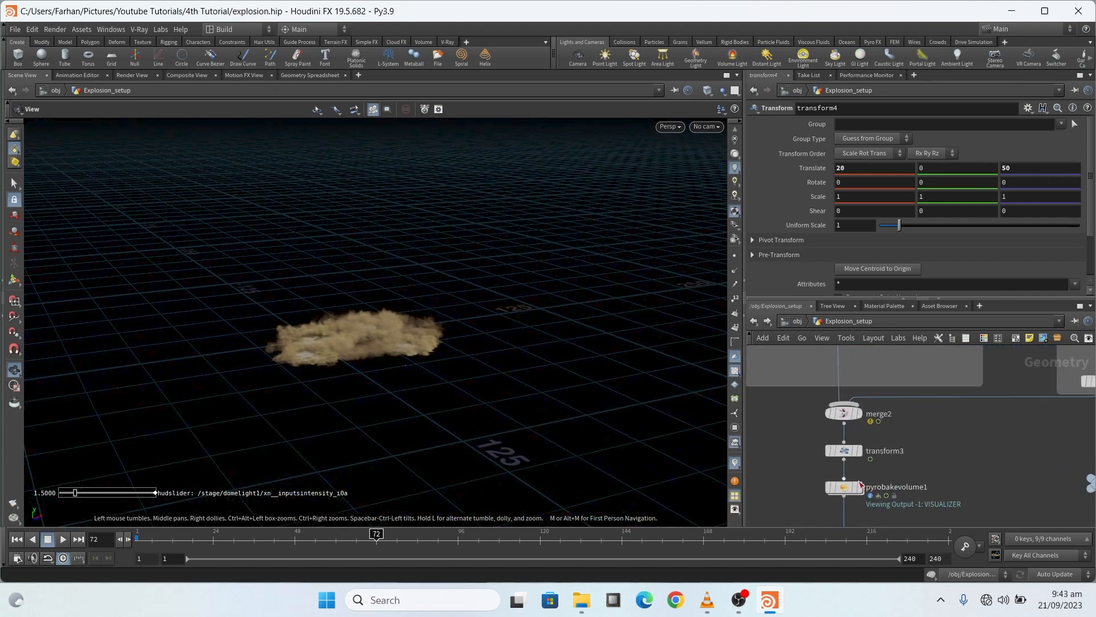
scroll(1079, 457, "down", 4)
scroll(840, 396, "up", 5)
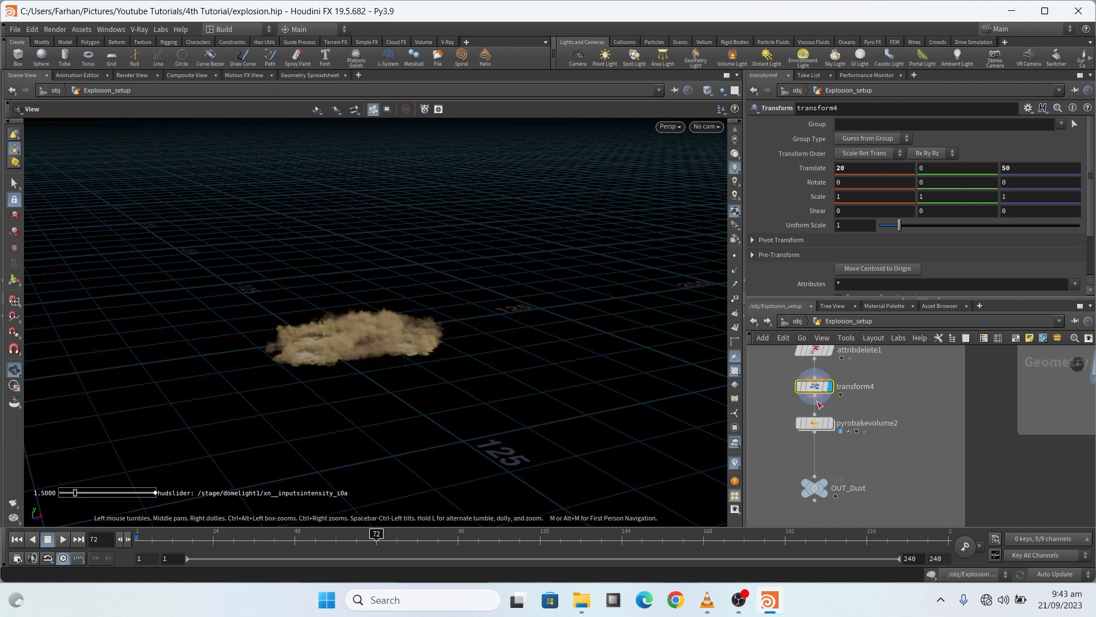
scroll(796, 406, "down", 4)
scroll(903, 426, "up", 5)
left_click(921, 424)
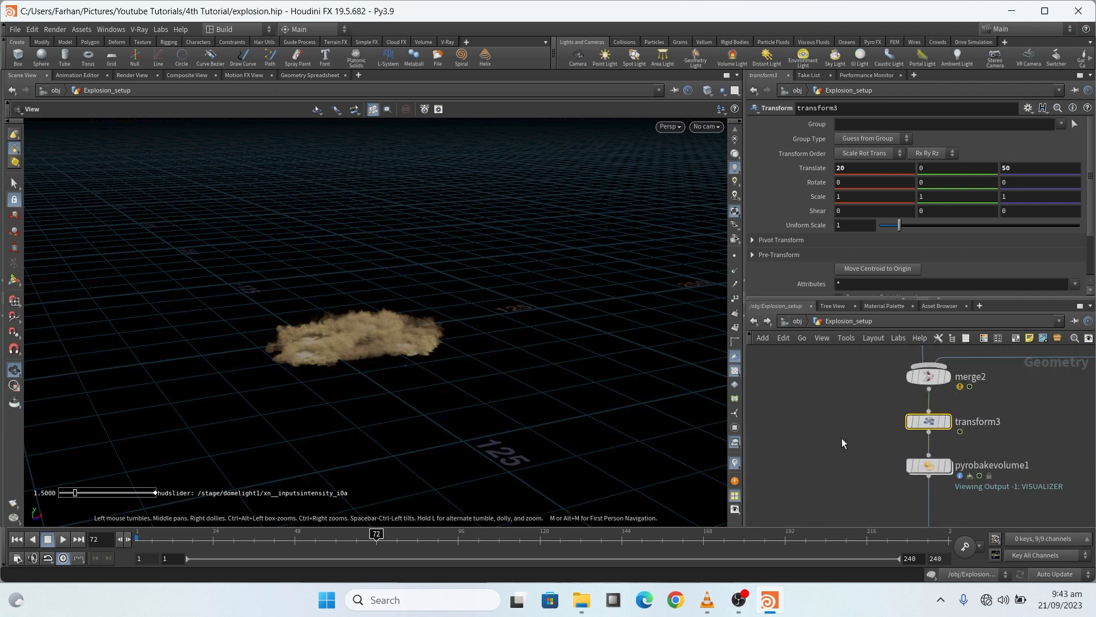
scroll(951, 437, "down", 8)
scroll(964, 462, "up", 8)
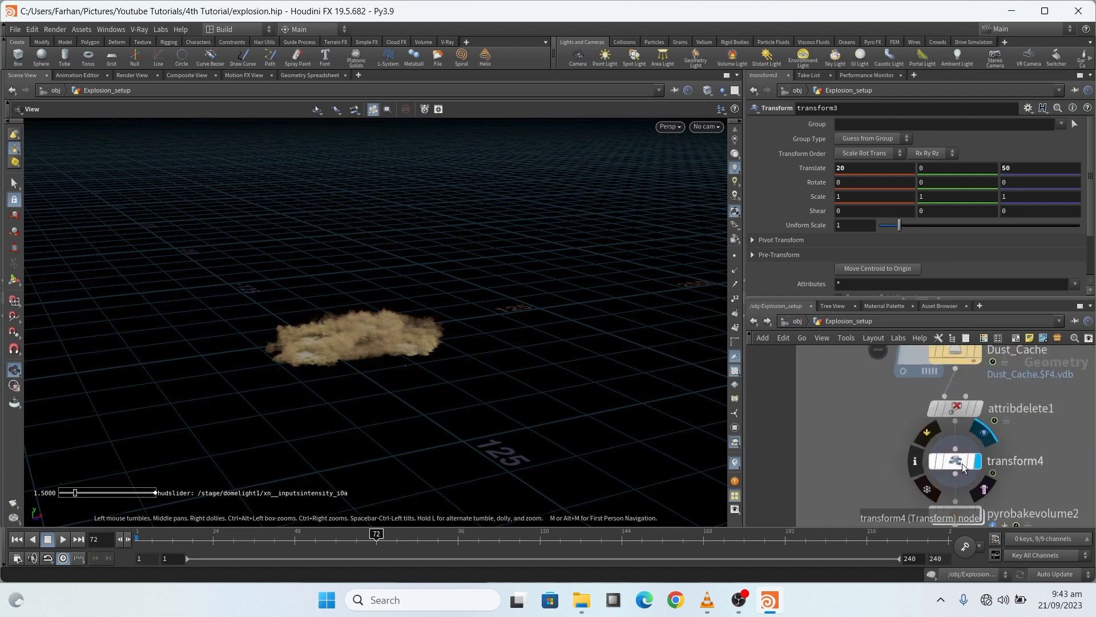
left_click(954, 460)
Display pyrobakevolume2, review its smoke, scatter and fire settings, and display OUT_Dust
scroll(854, 394, "down", 3)
scroll(847, 420, "up", 6)
left_click(847, 422)
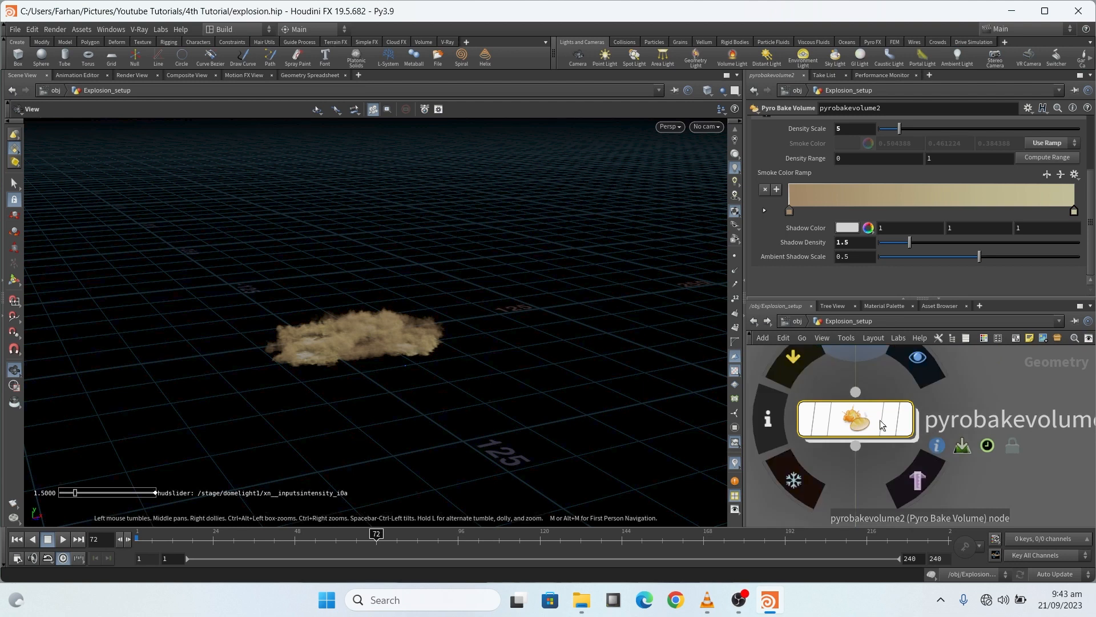
left_click(907, 421)
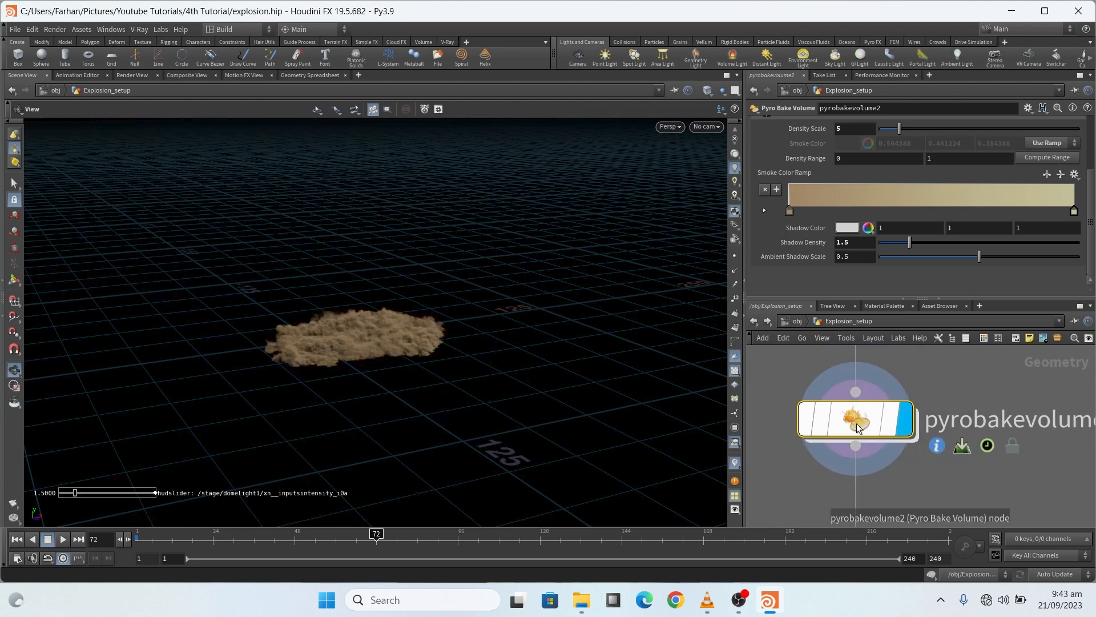
scroll(811, 177, "up", 5)
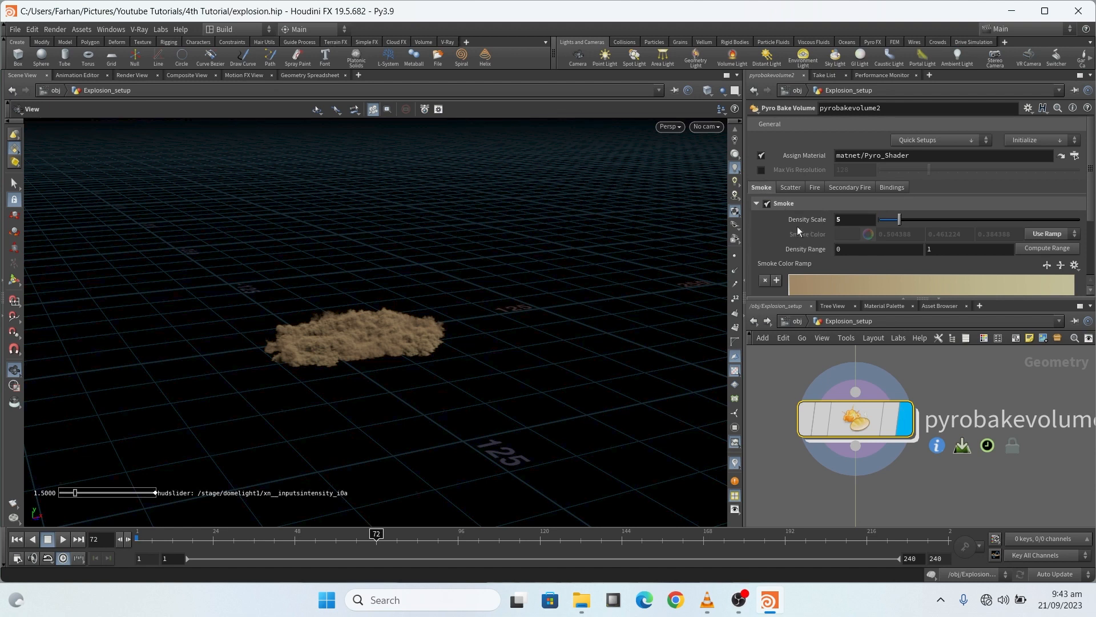
left_click(792, 187)
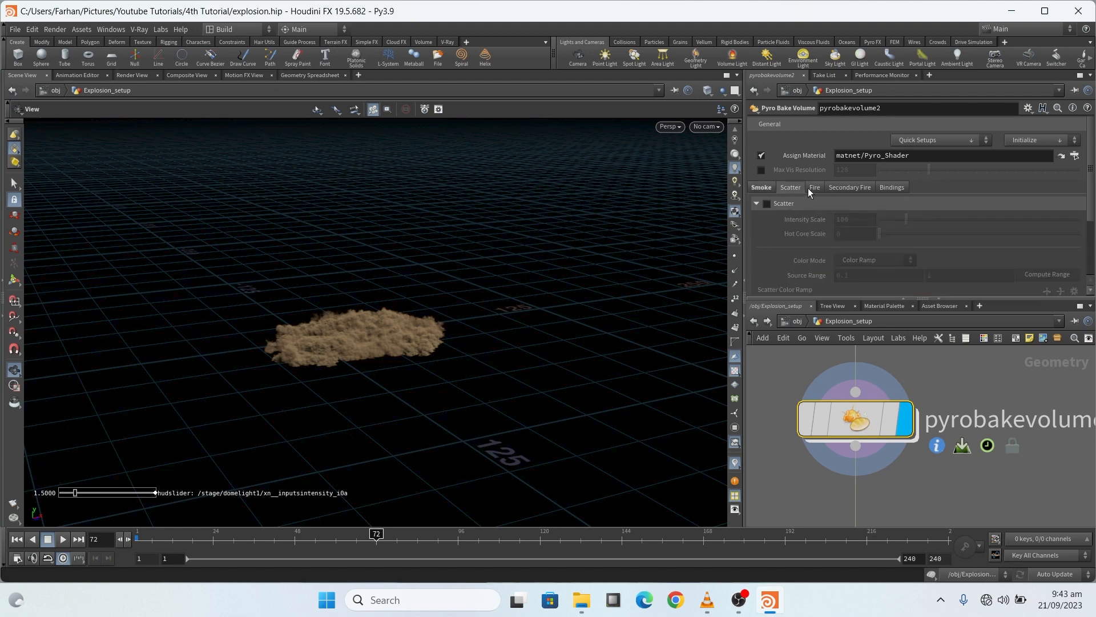
left_click(813, 187)
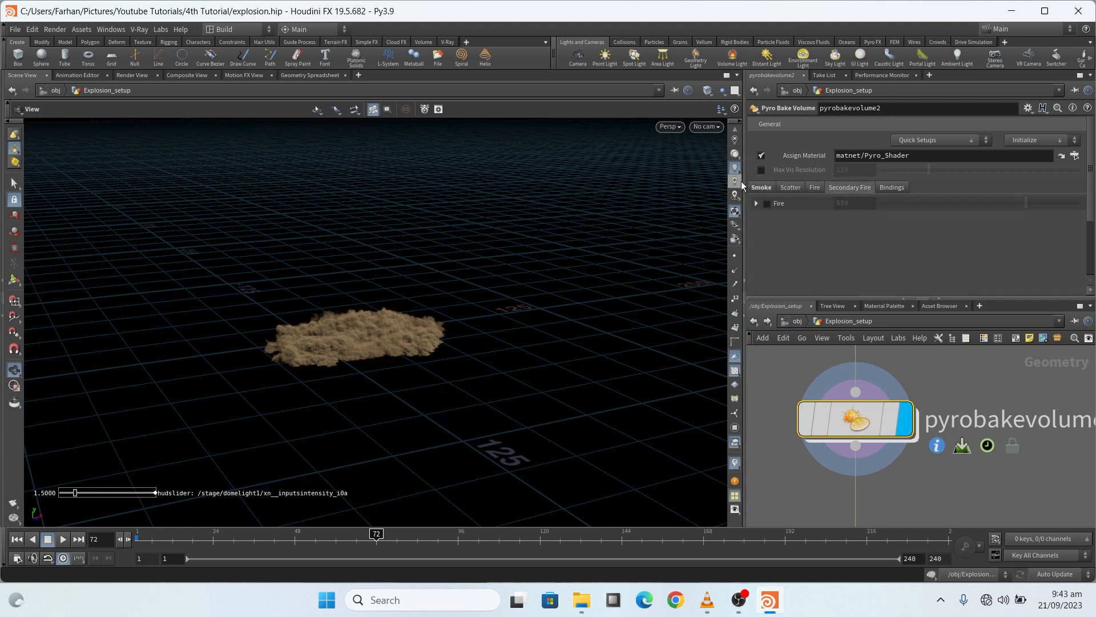
left_click(767, 188)
scroll(834, 236, "down", 1)
scroll(795, 425, "down", 4)
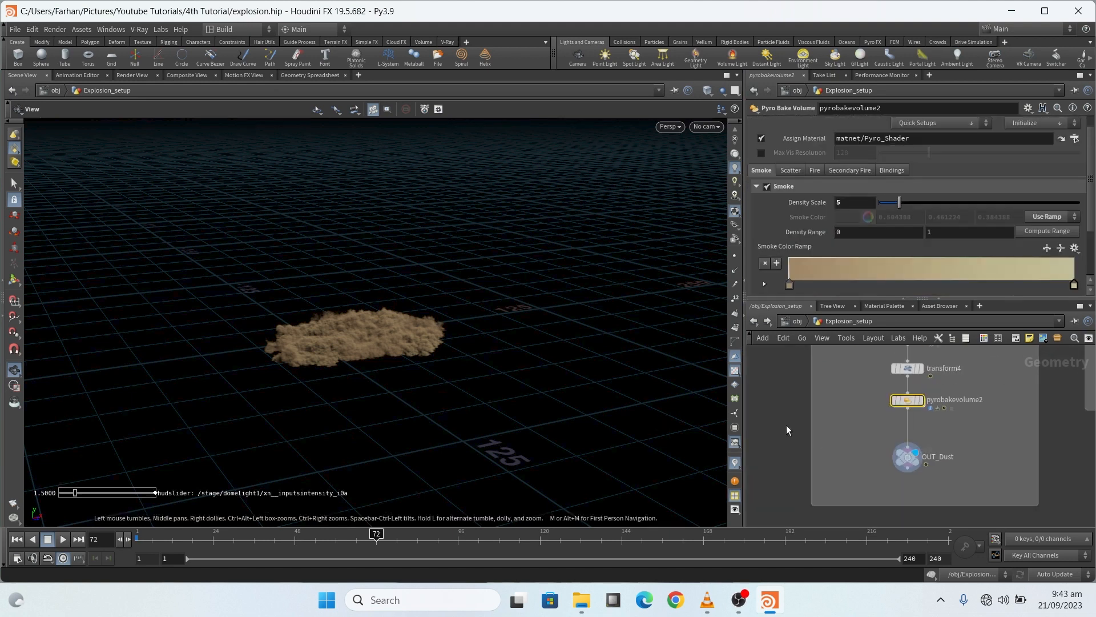
Display OUT_Explosion and examine the scatter blur and masking settings of pyrobakevolume1
scroll(982, 462, "up", 5)
left_click(951, 439)
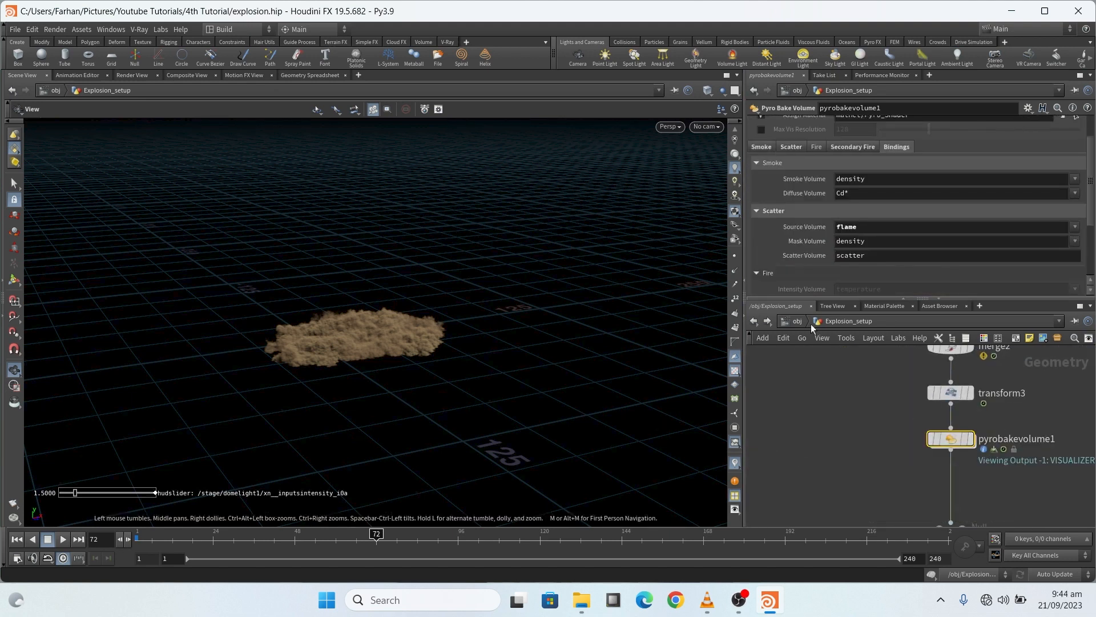
scroll(984, 489, "up", 2)
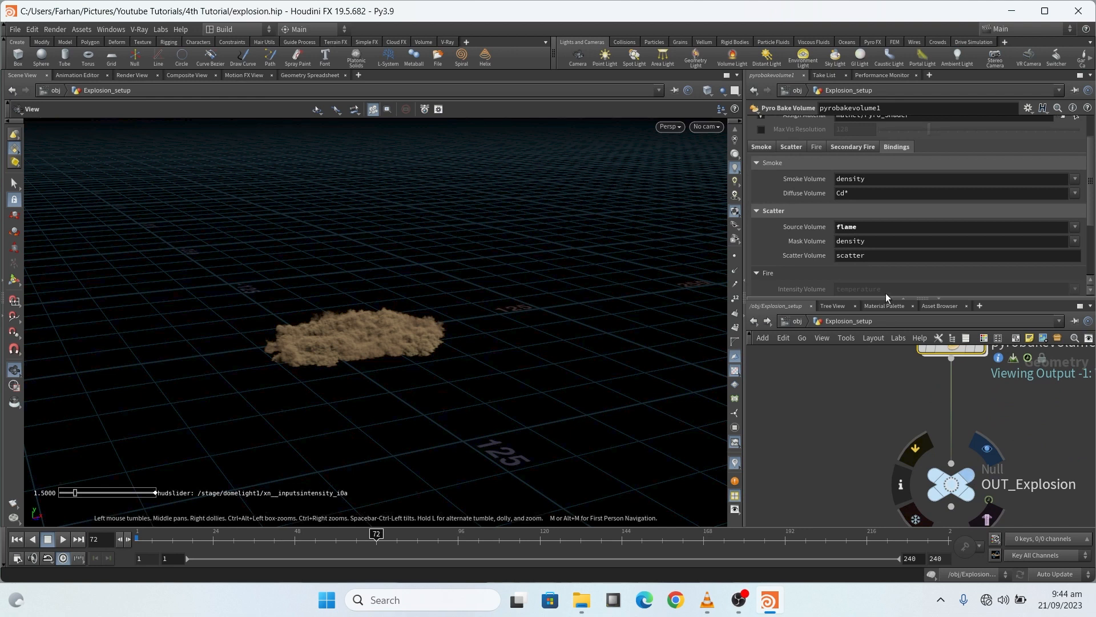
left_click(791, 147)
scroll(836, 211, "down", 2)
scroll(789, 186, "up", 1)
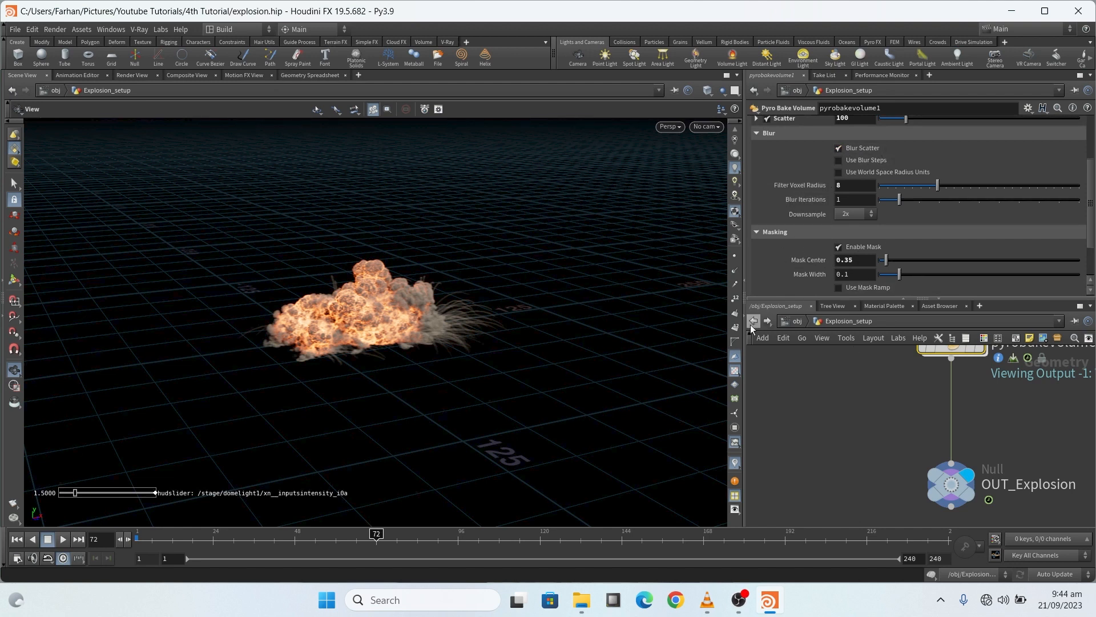
Disable the scatter mask of pyrobakevolume1 while viewing the explosion up close
scroll(333, 315, "up", 3)
scroll(333, 316, "up", 4)
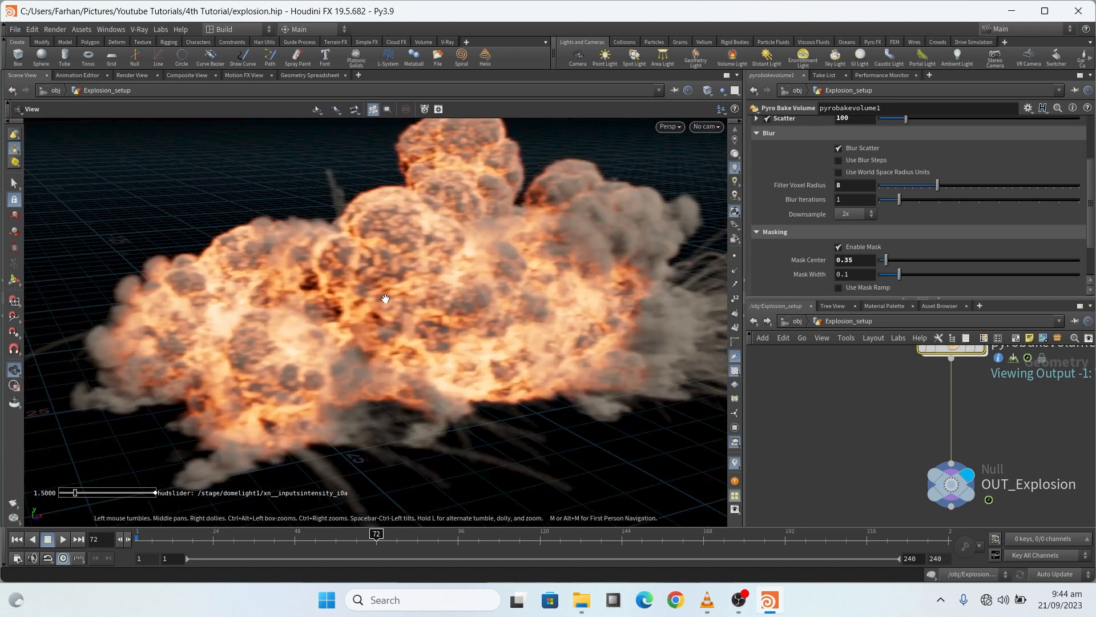
left_click(839, 247)
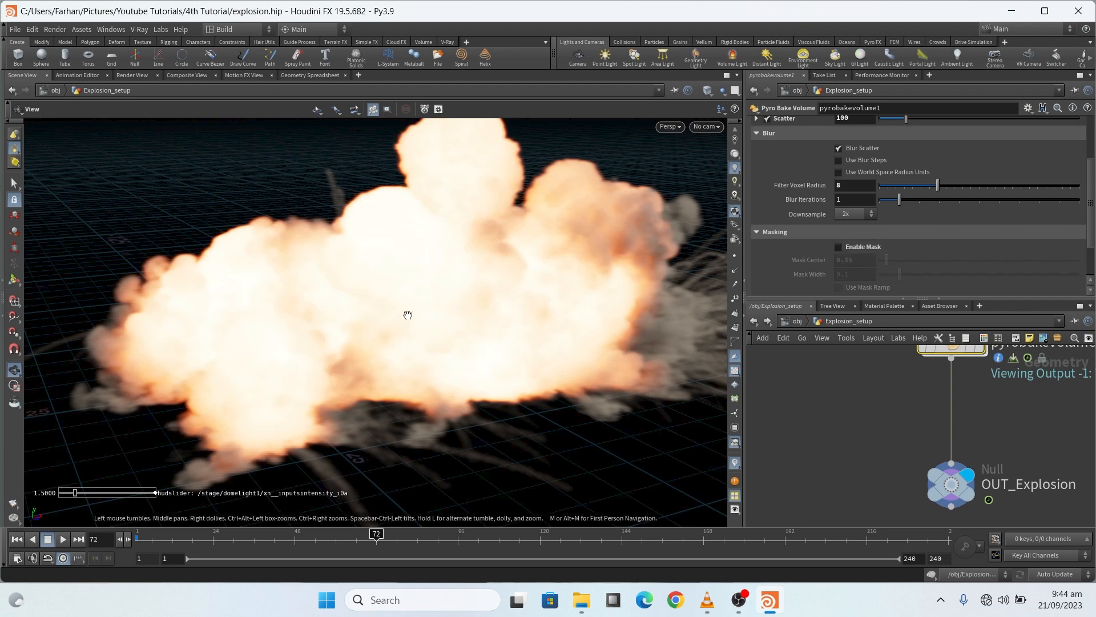
Re-enable the scatter mask of pyrobakevolume1 and display the OUT_Dust null in the viewport
left_click(835, 247)
left_click(757, 321)
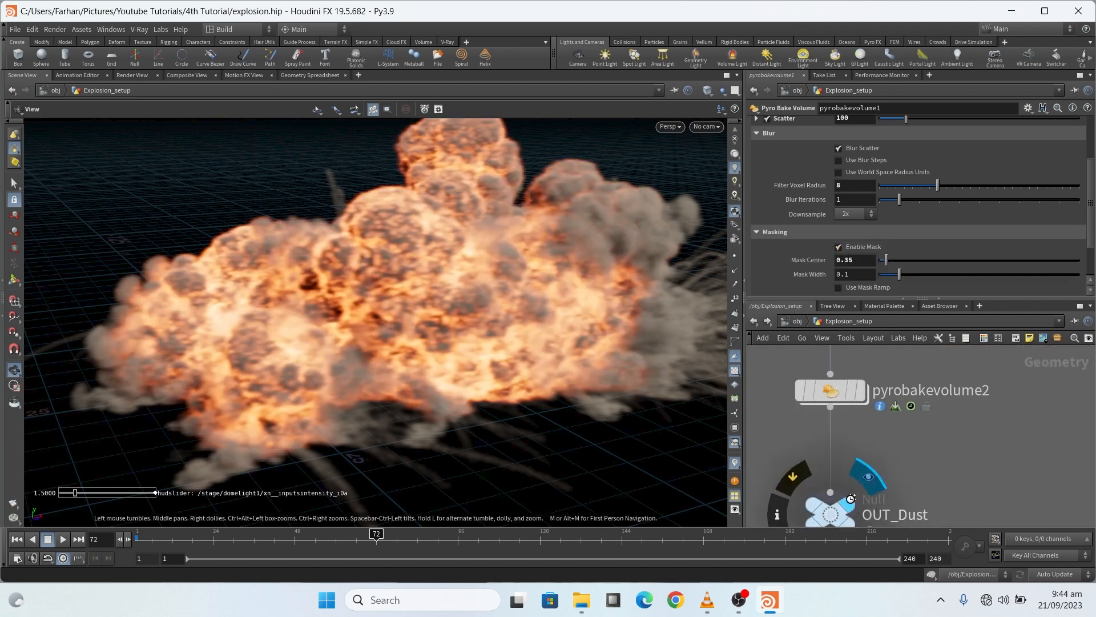
left_click(863, 478)
scroll(906, 440, "down", 5)
scroll(883, 430, "up", 3)
left_click_drag(575, 374, 452, 355)
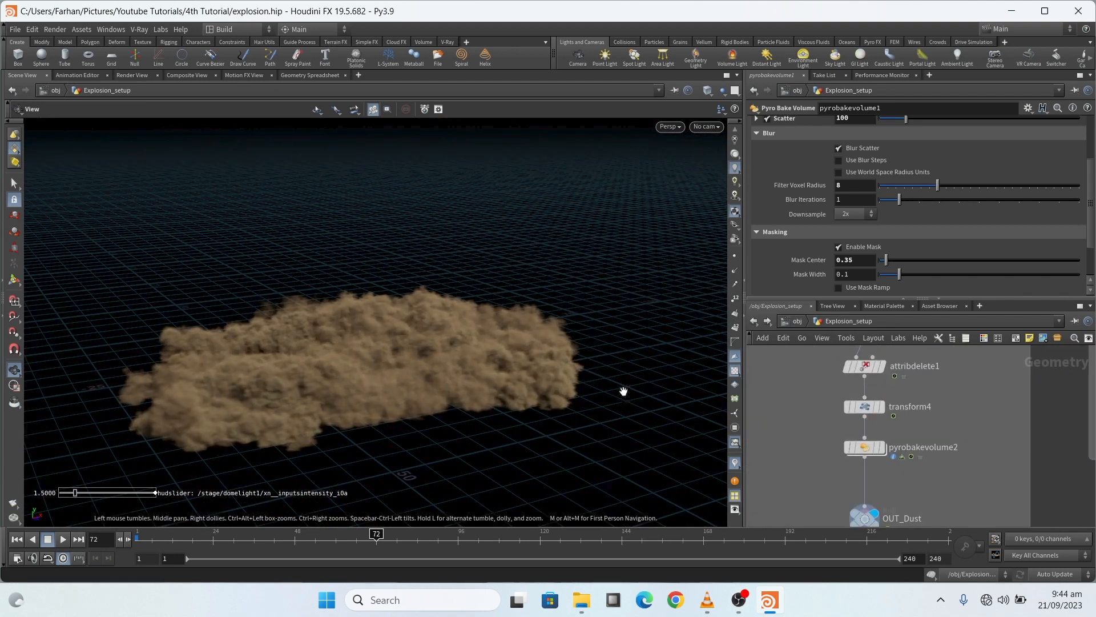
Look over the Ground Faster Shockwave network, then go up to the object level to view the combined explosion, dust and shockwave
scroll(927, 430, "down", 5)
scroll(807, 410, "up", 5)
scroll(827, 391, "down", 4)
scroll(827, 391, "up", 5)
scroll(393, 363, "down", 2)
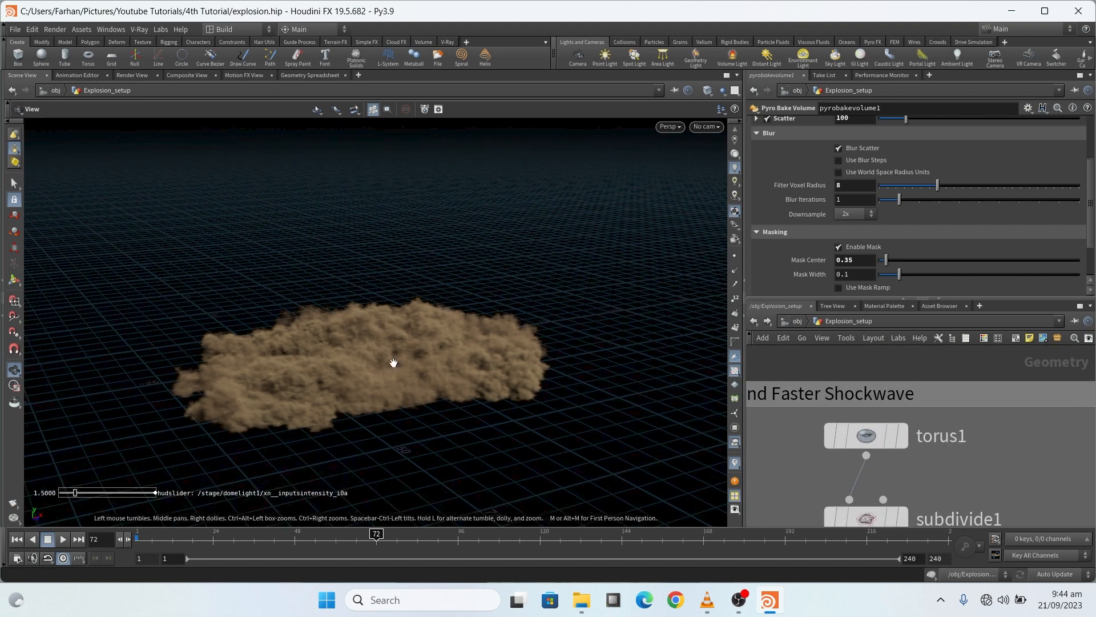
left_click(754, 322)
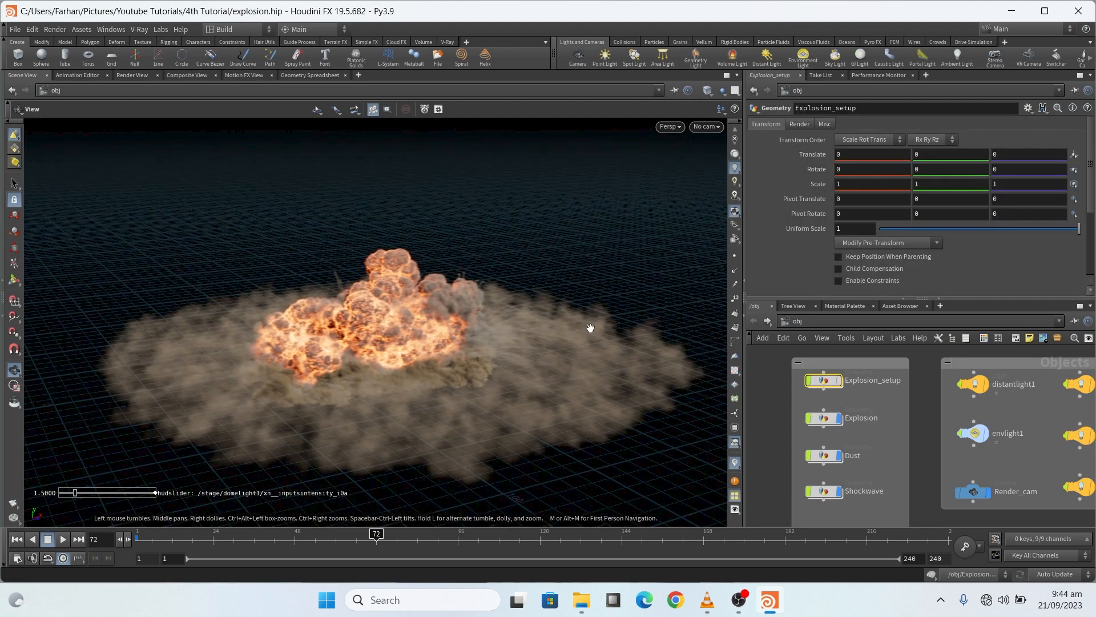
Enter the Explosion_setup network and display torus1 of the Ground Faster Shockwave group with its parameters
double_click(826, 381)
scroll(830, 383, "down", 6)
scroll(856, 378, "up", 8)
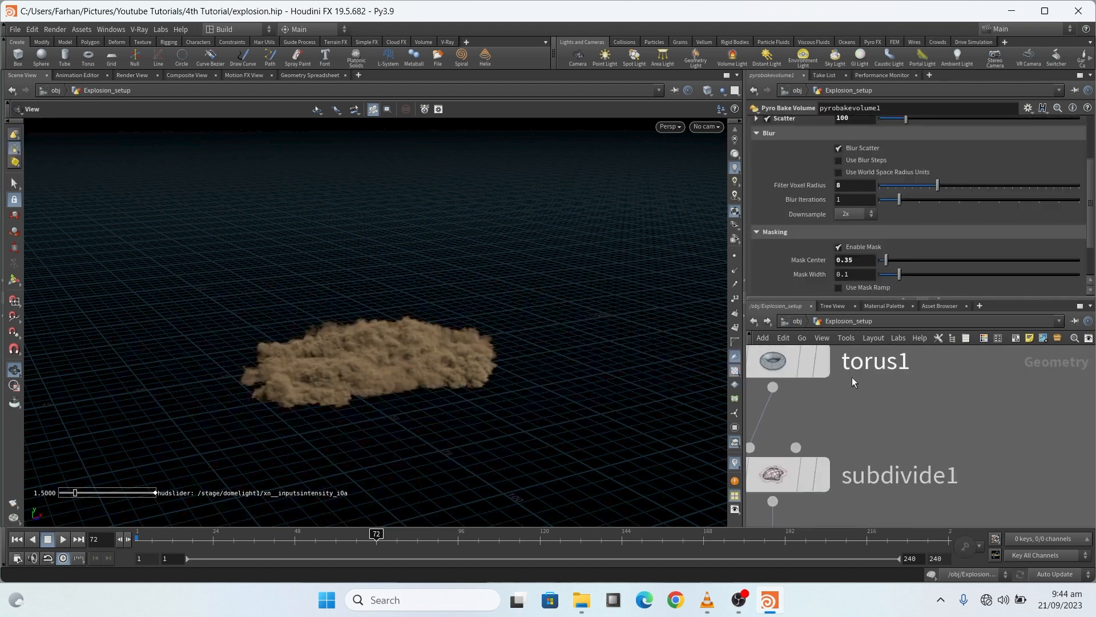
left_click(821, 363)
left_click(778, 370)
scroll(977, 429, "down", 6)
scroll(333, 381, "up", 6)
scroll(342, 364, "up", 4)
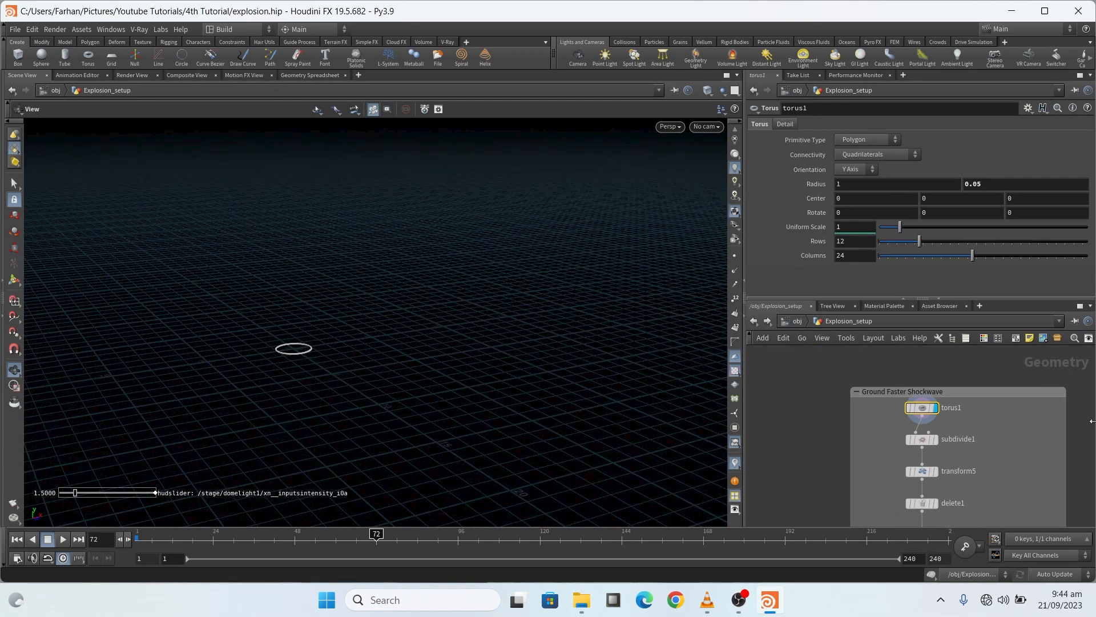
Review the subdivide1 settings and display the subdivided torus up close
left_click(921, 439)
scroll(922, 440, "up", 5)
scroll(50, 237, "up", 2)
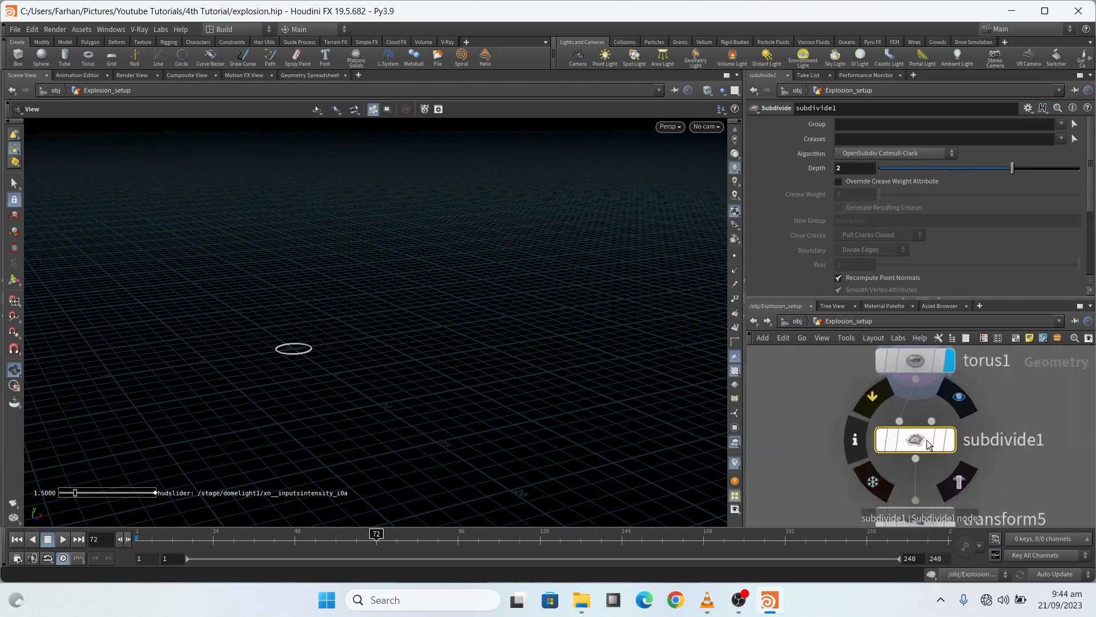
scroll(470, 440, "up", 10)
scroll(443, 360, "down", 5)
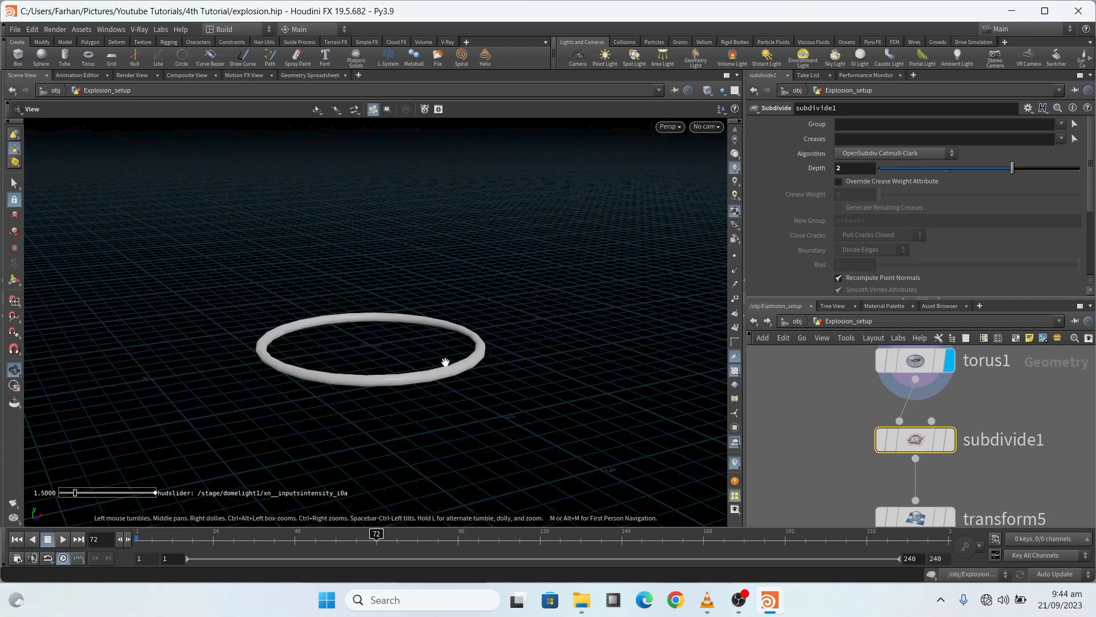
scroll(412, 386, "up", 2)
left_click(950, 440)
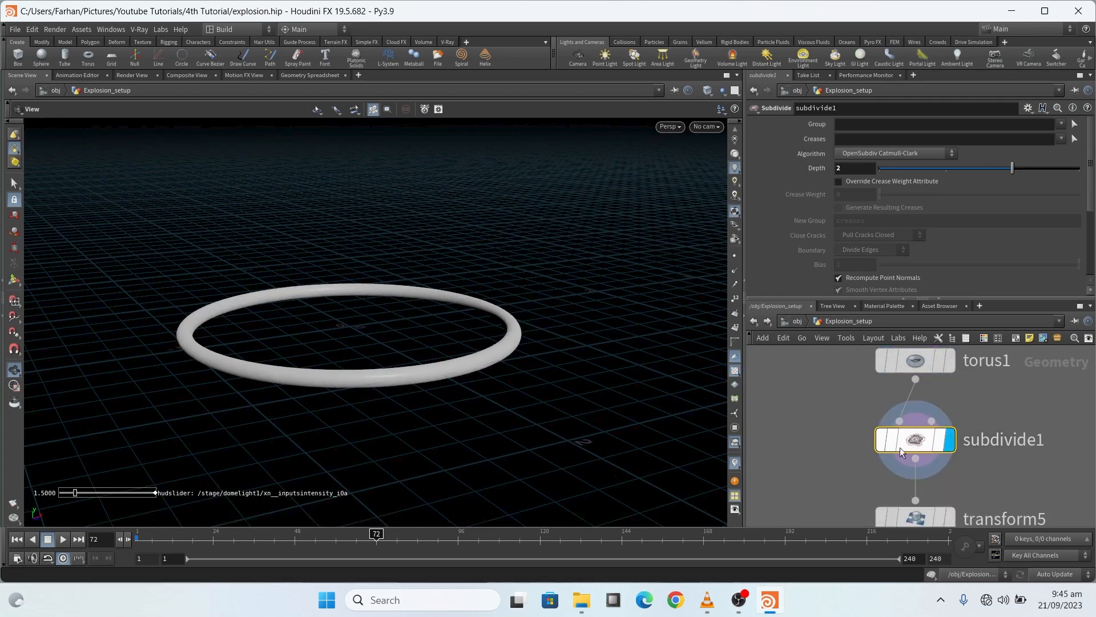
Display transform5 with its parameters and scrub from the first frames to frame 17 to examine the animated uniform scale
scroll(824, 403, "down", 5)
scroll(844, 432, "up", 5)
left_click(909, 452)
left_click(886, 453)
right_click_drag(342, 332, 154, 311)
scroll(423, 312, "up", 5)
scroll(451, 304, "down", 8)
right_click_drag(620, 377, 320, 365)
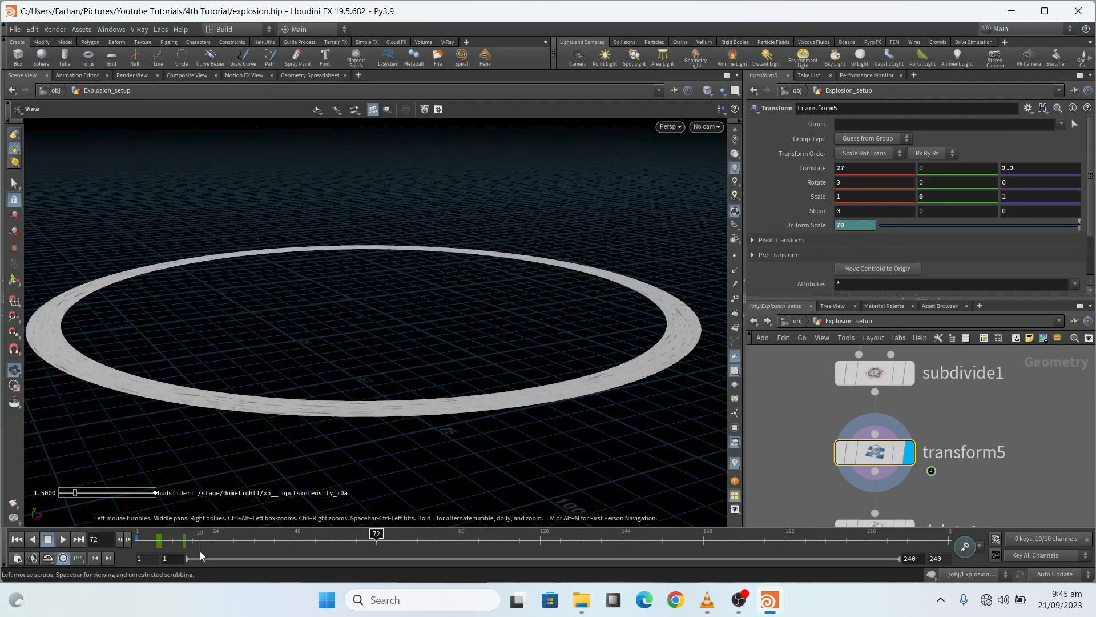
left_click(140, 547)
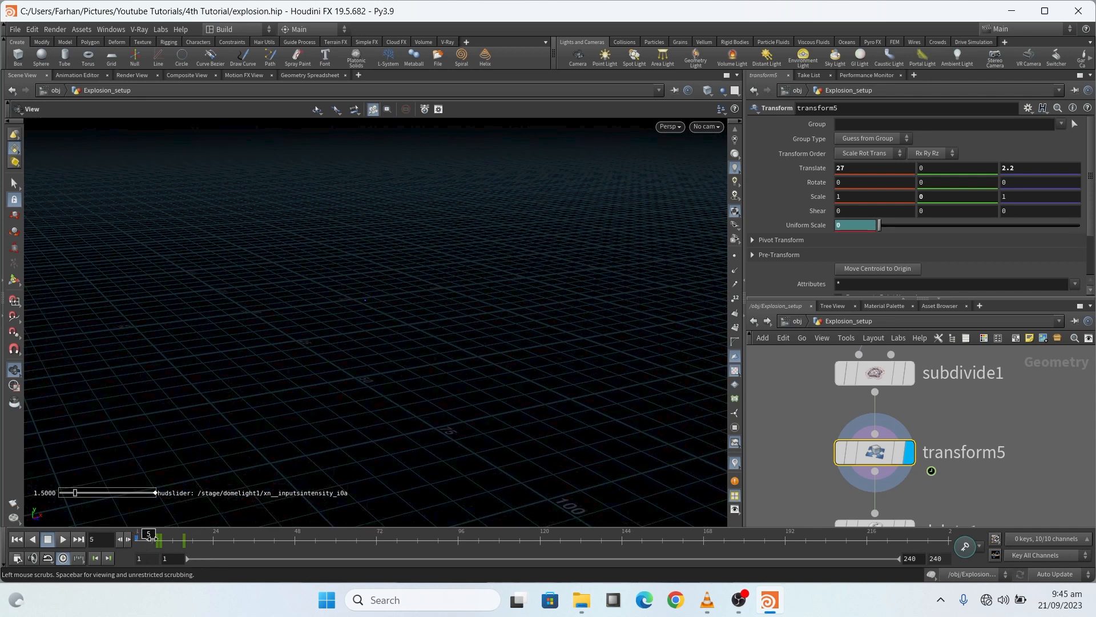
left_click_drag(158, 539, 190, 534)
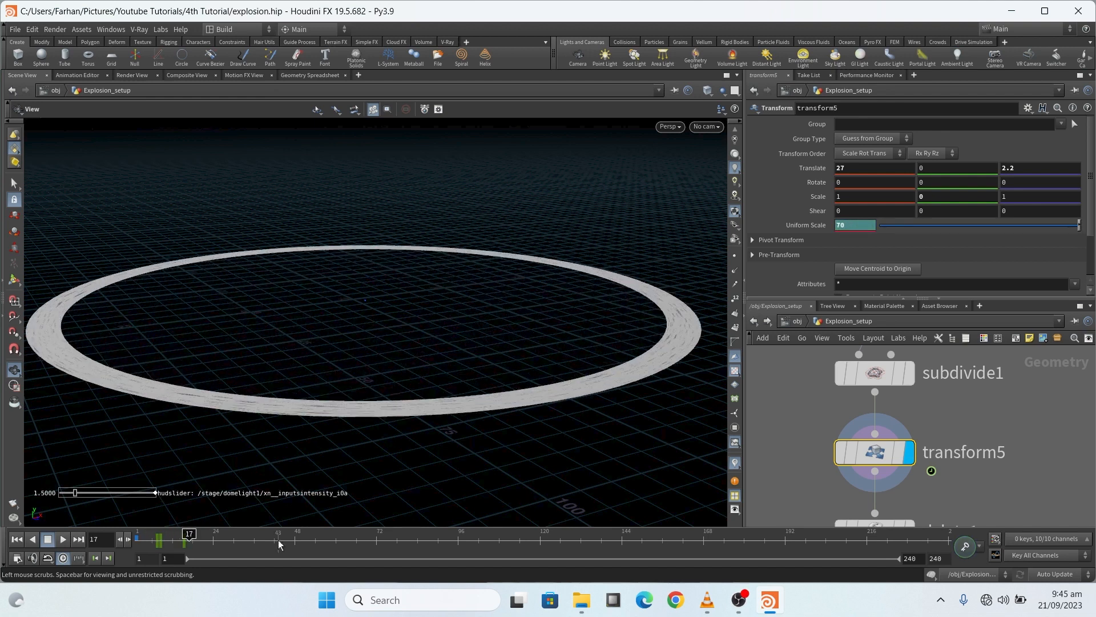
Display delete1, review its filter expression, and scrub between frames 12 and 16 to check when the ring is deleted
scroll(814, 415, "down", 4)
scroll(813, 412, "up", 5)
left_click(841, 430)
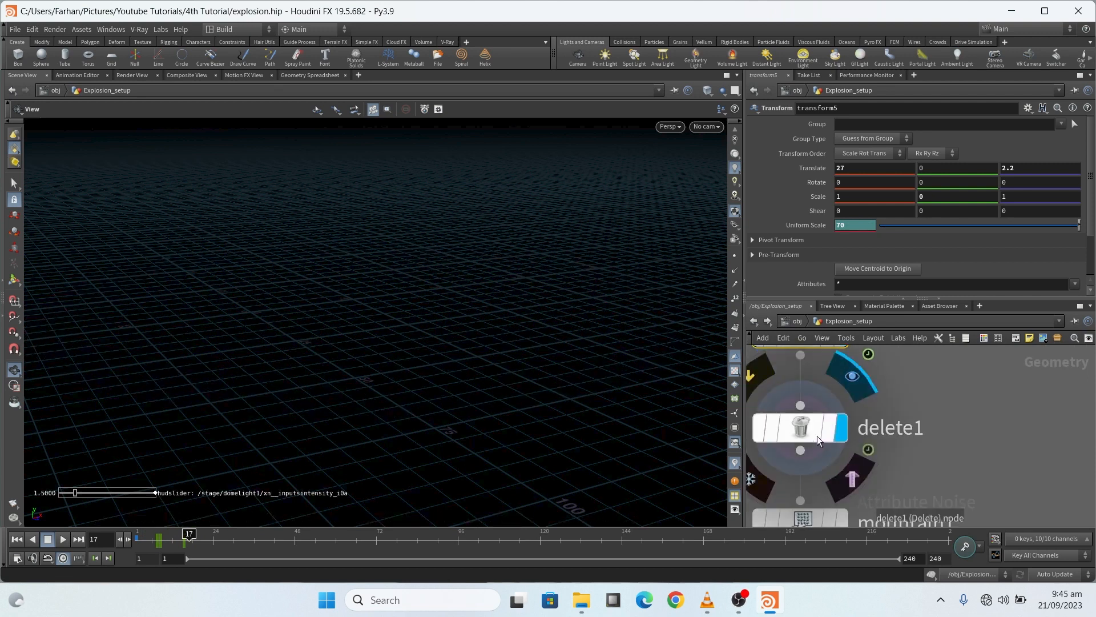
left_click(811, 433)
left_click_drag(189, 534, 172, 534)
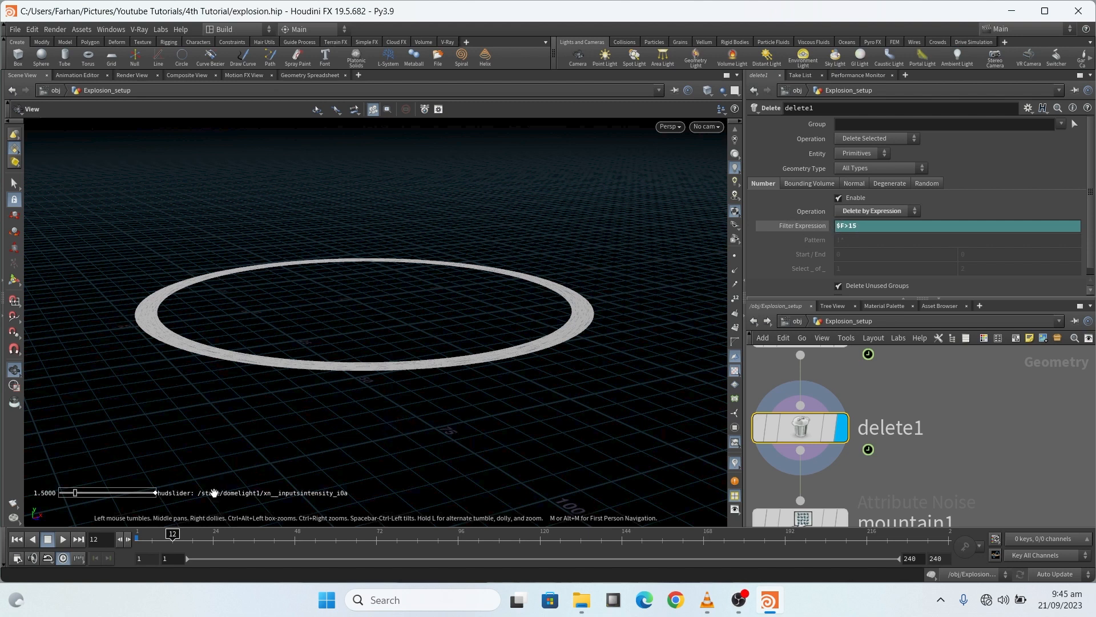
left_click_drag(172, 534, 186, 533)
Display the mountain1 attribute noise, review its settings, and inspect the ring's distortion at frame 12
scroll(799, 434, "down", 4)
scroll(840, 434, "up", 3)
scroll(862, 438, "down", 3)
scroll(863, 438, "up", 5)
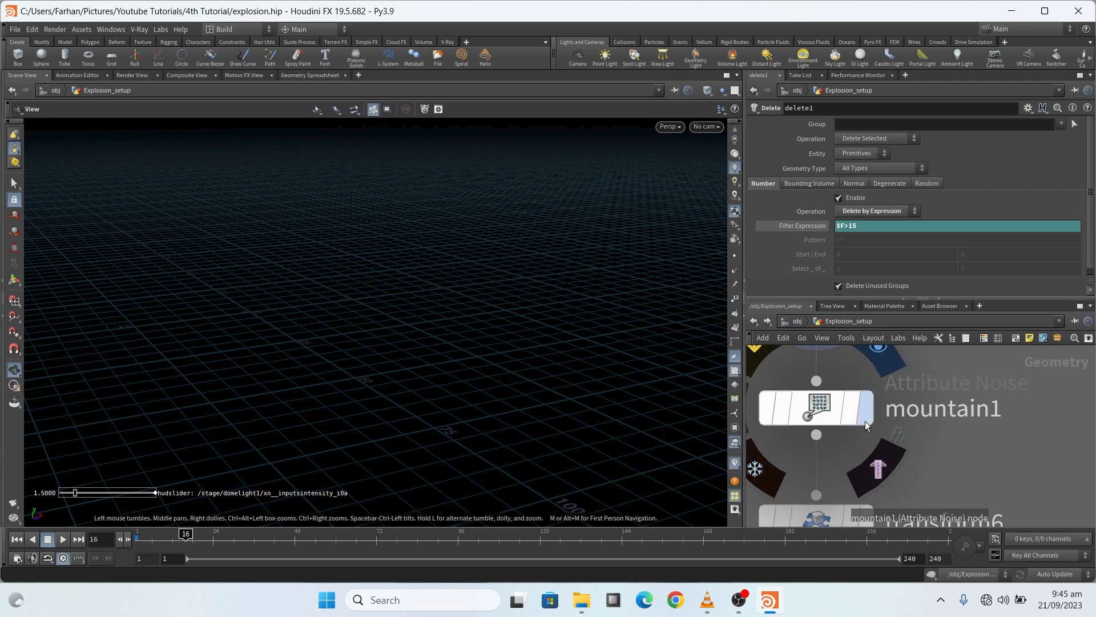
left_click(837, 412)
left_click_drag(188, 534, 173, 534)
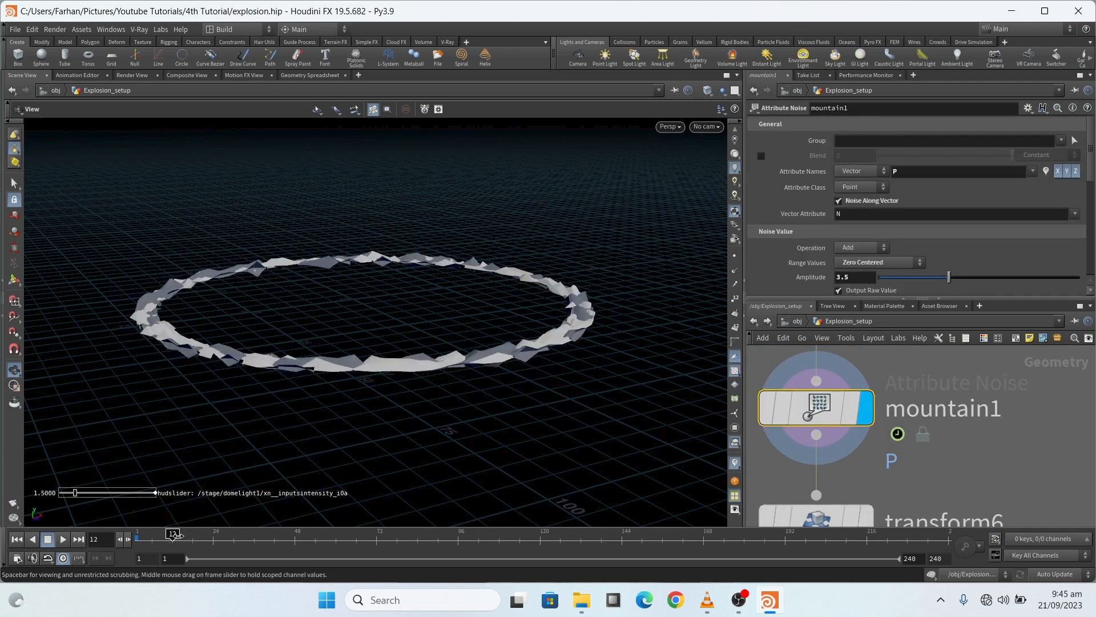
scroll(371, 331, "up", 2)
mouse_move(372, 331)
left_mouse_down()
mouse_move(371, 357)
mouse_move(379, 314)
left_mouse_up()
Display transform6 and inspect the flattened noisy ring from a low, close viewpoint
scroll(847, 395, "down", 4)
scroll(858, 440, "up", 4)
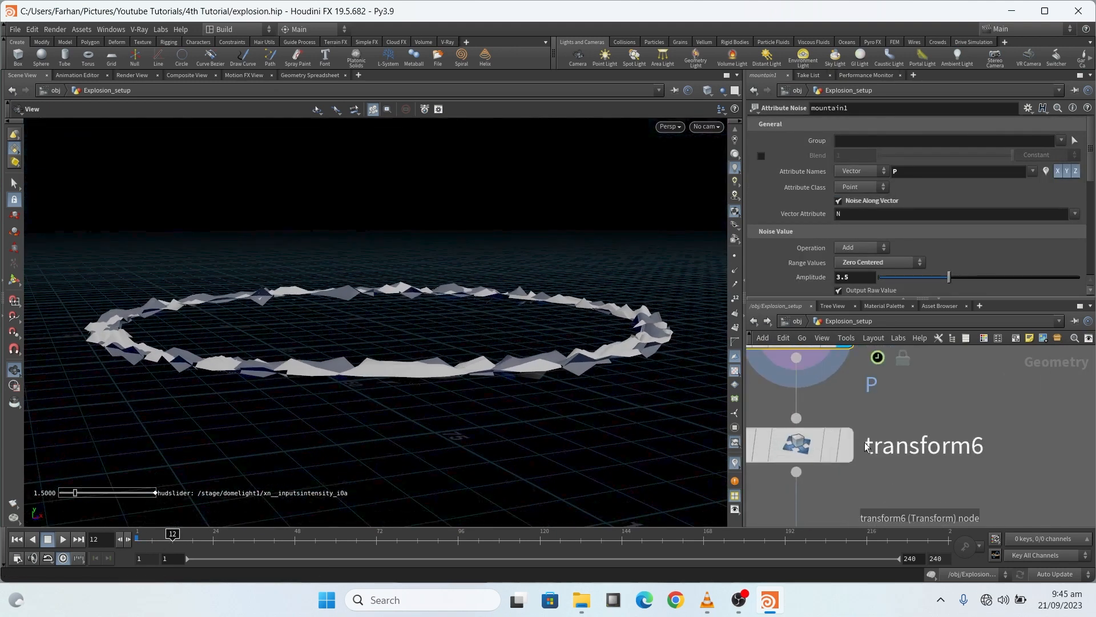
left_click(850, 443)
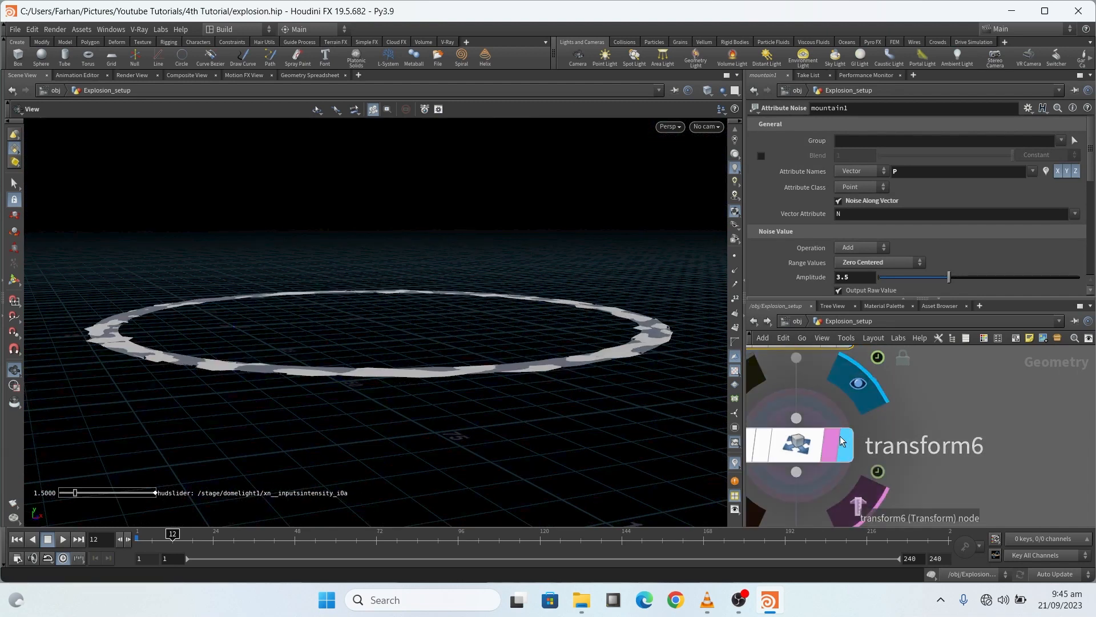
right_click_drag(459, 308, 306, 429)
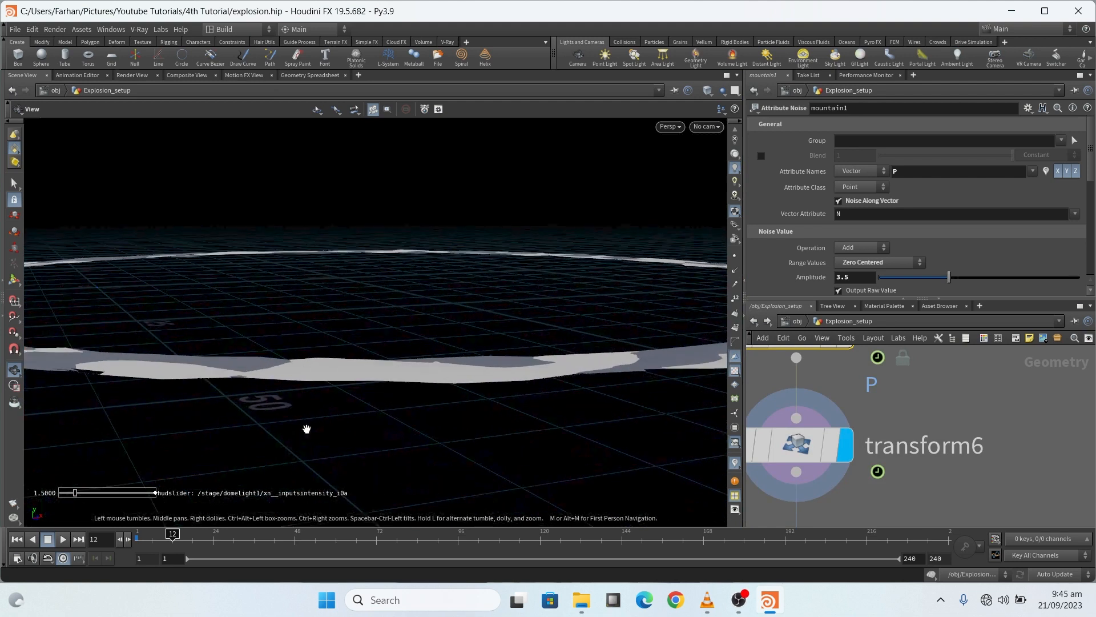
scroll(327, 358, "up", 2)
left_click_drag(327, 358, 328, 353)
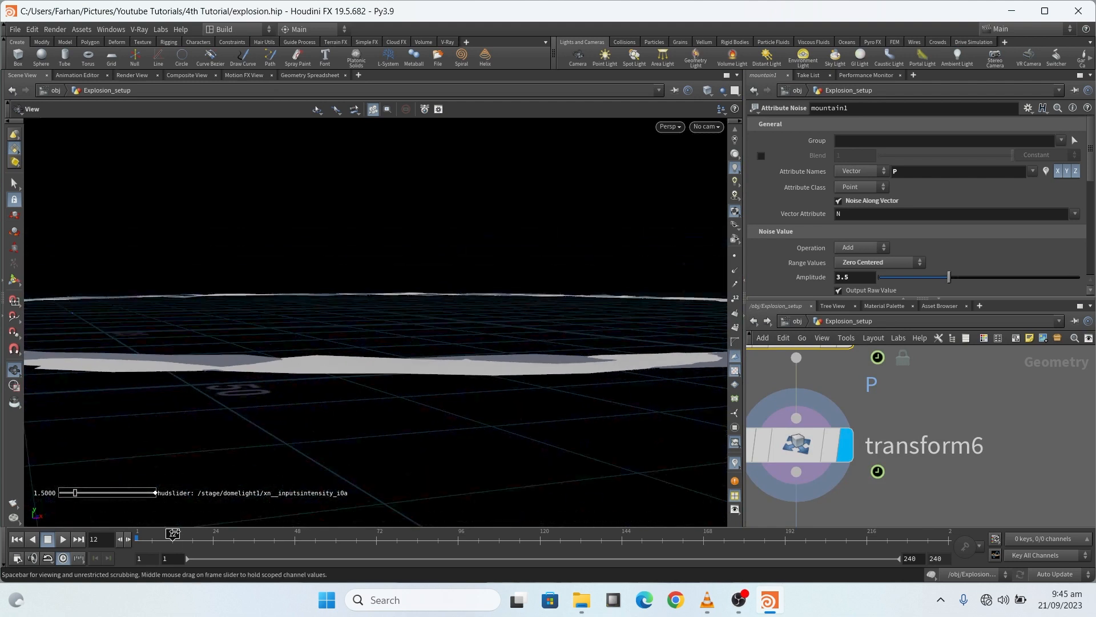
Display pointvelocity1 and review its basic initialization and curl noise settings
scroll(828, 457, "down", 5)
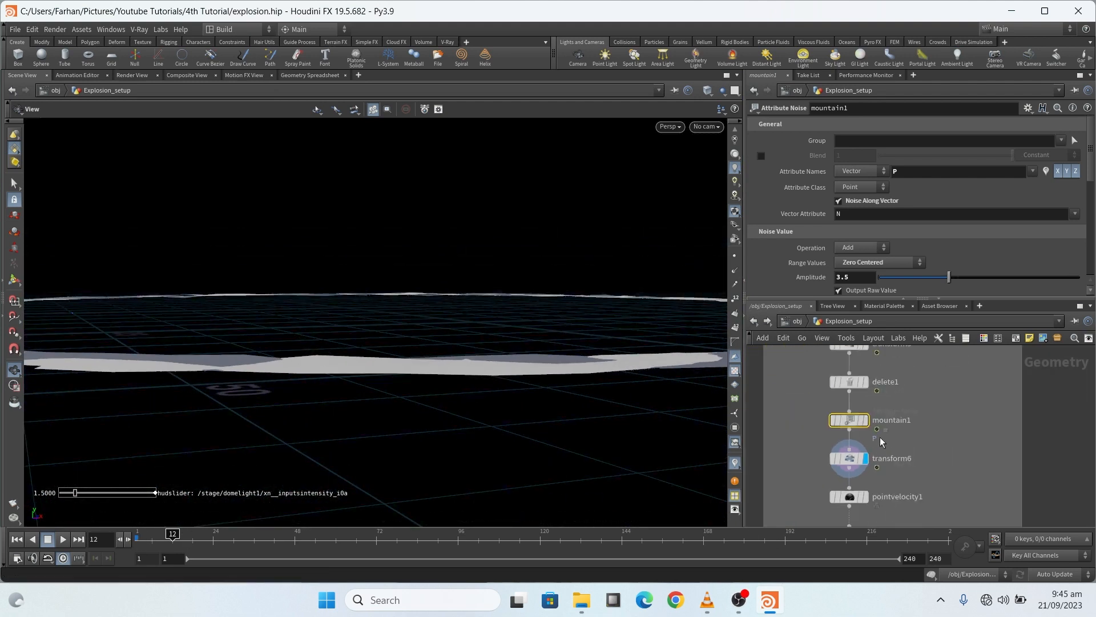
scroll(893, 399, "up", 4)
left_click(837, 482)
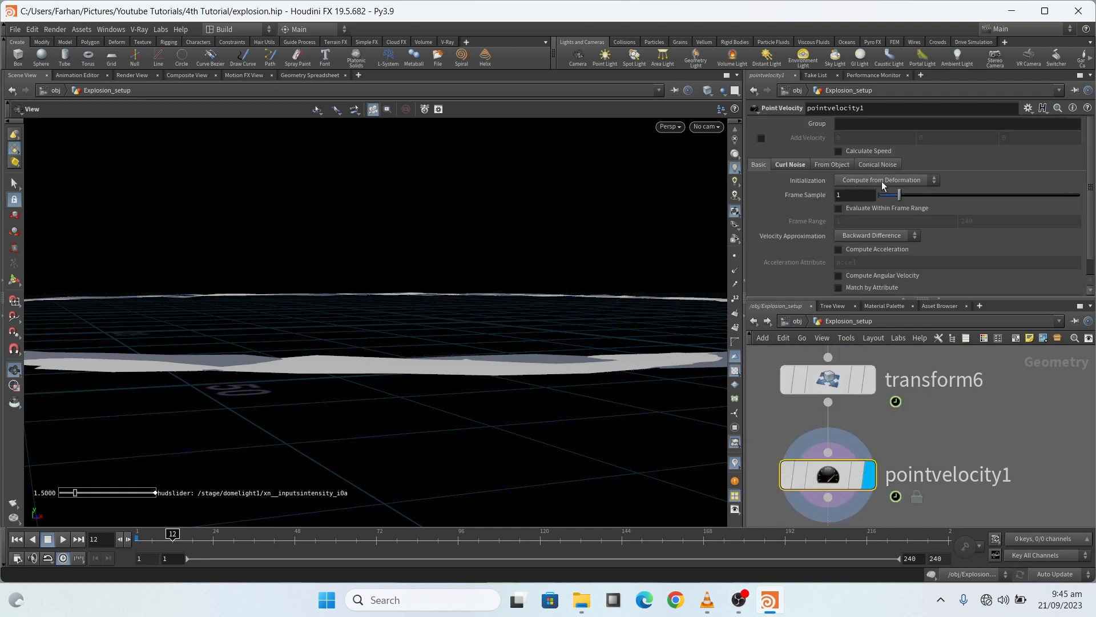
left_click(791, 165)
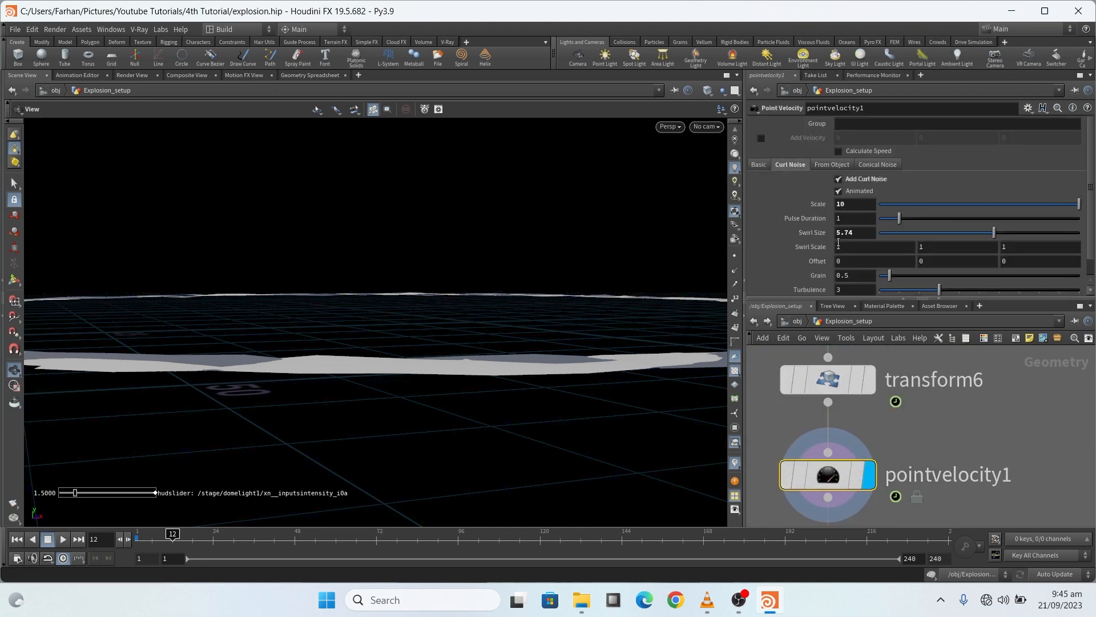
left_click(762, 165)
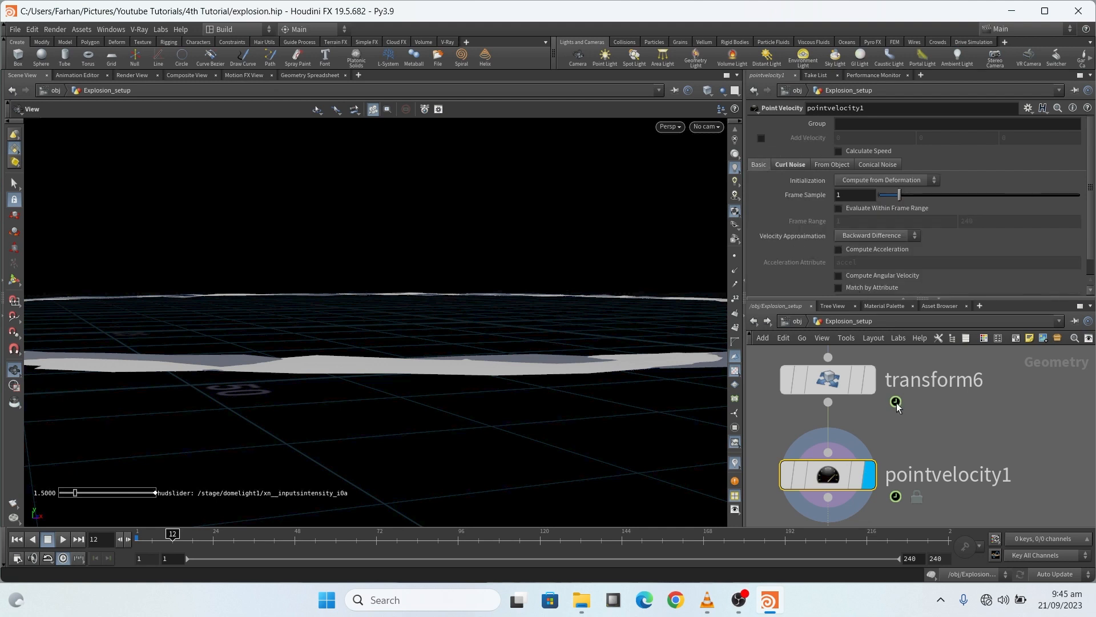
Display scatter2, inspect the points scattered on the ring, and review the node's point count settings
scroll(885, 433, "down", 1)
scroll(885, 433, "down", 5)
scroll(889, 521, "up", 6)
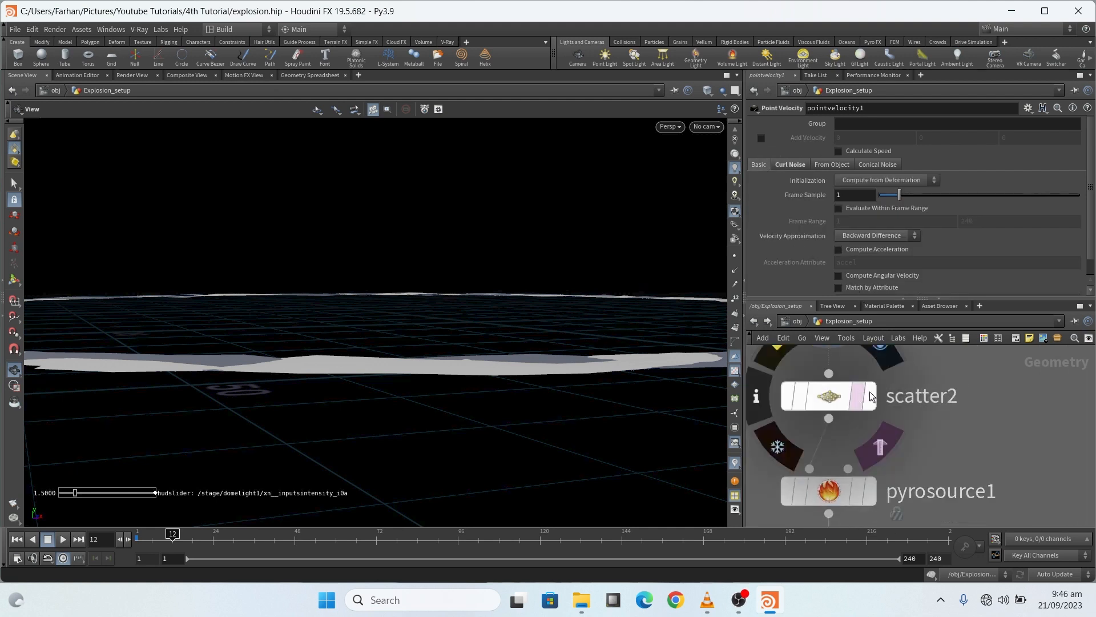
left_click(864, 402)
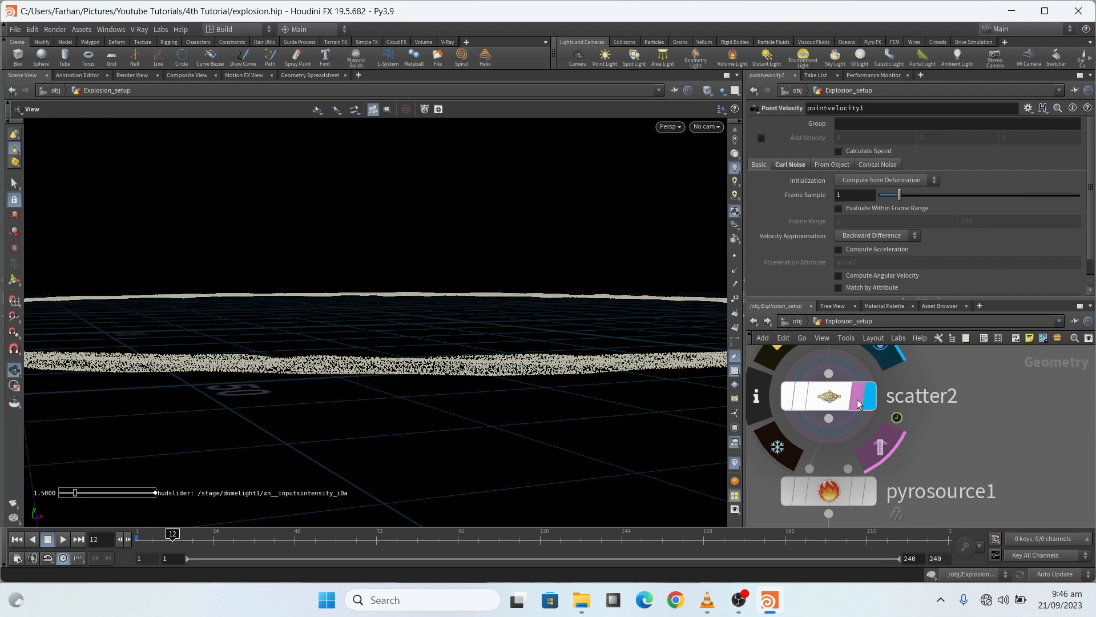
left_click_drag(330, 402, 389, 394)
left_click(845, 394)
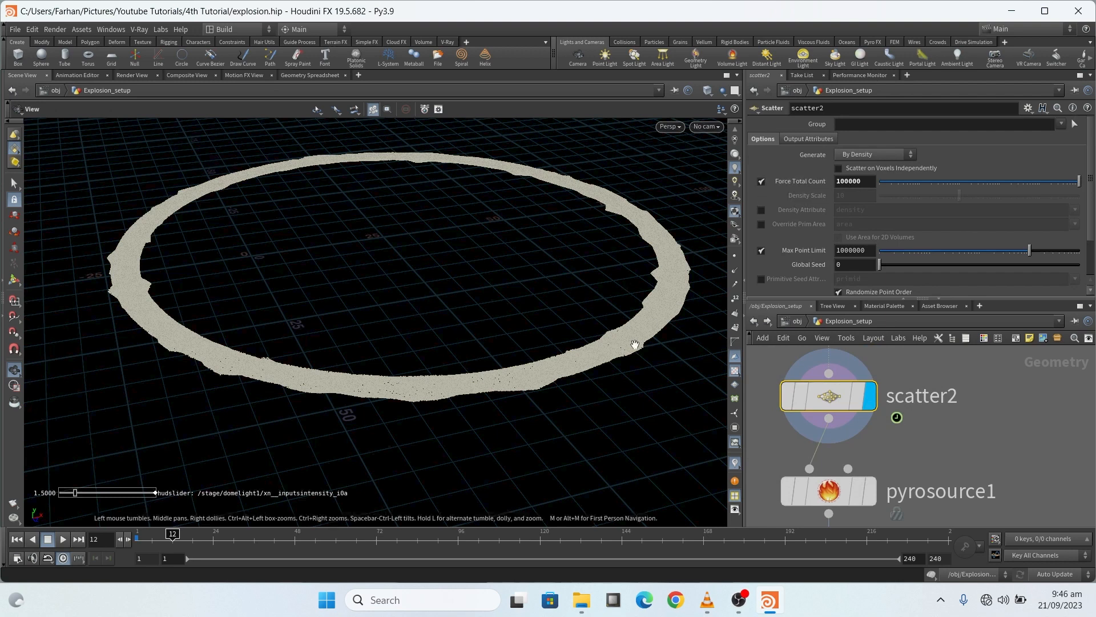
Display pyrosource1 and review its density and temperature attributes
scroll(831, 450, "down", 4)
scroll(851, 462, "up", 4)
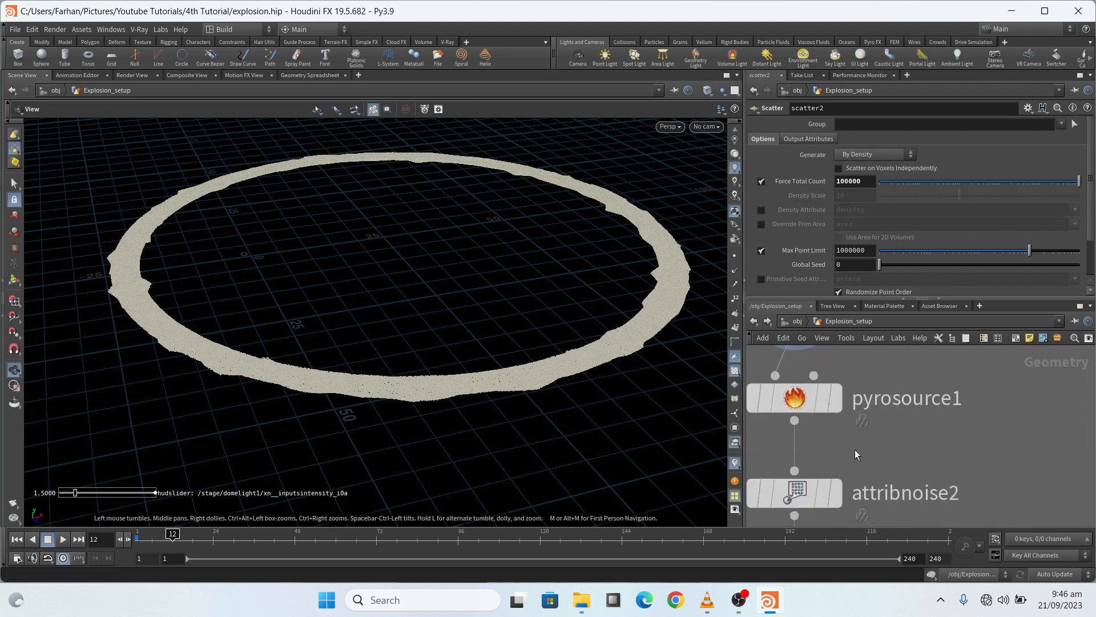
left_click(805, 402)
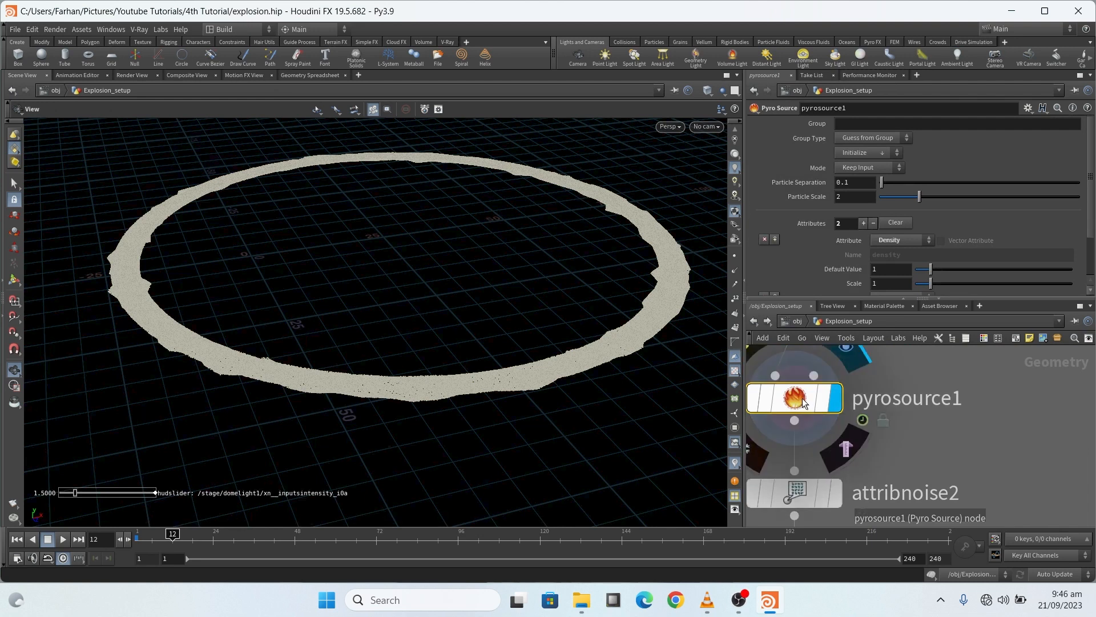
scroll(861, 240, "down", 3)
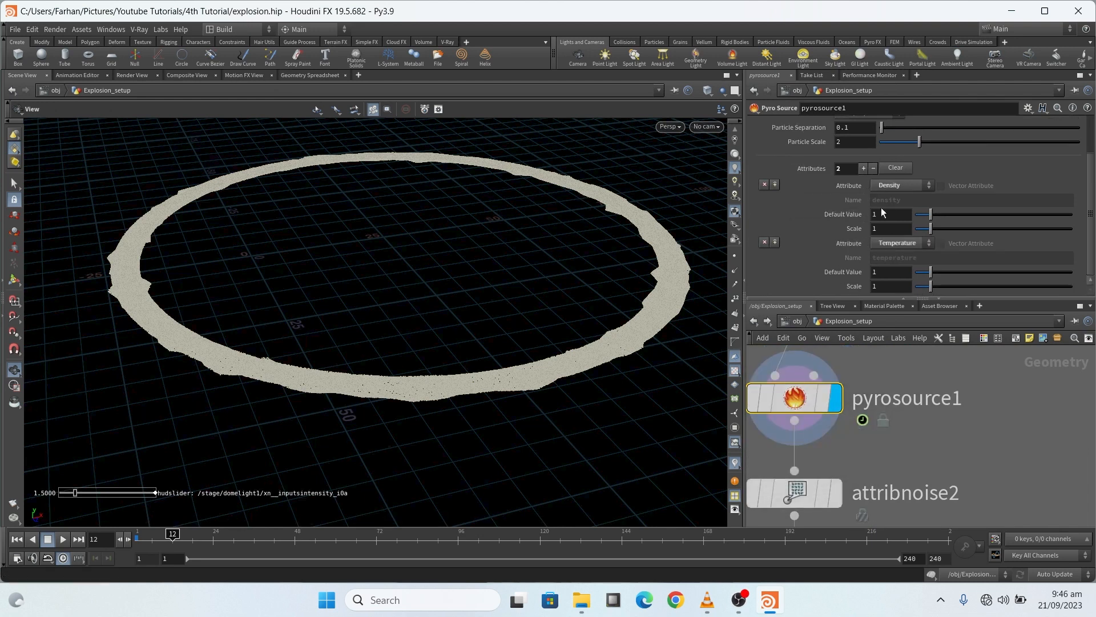
Display attribnoise2 and attribnoise3 in turn and compare their density and temperature noise settings
scroll(934, 418, "down", 3)
scroll(935, 418, "up", 5)
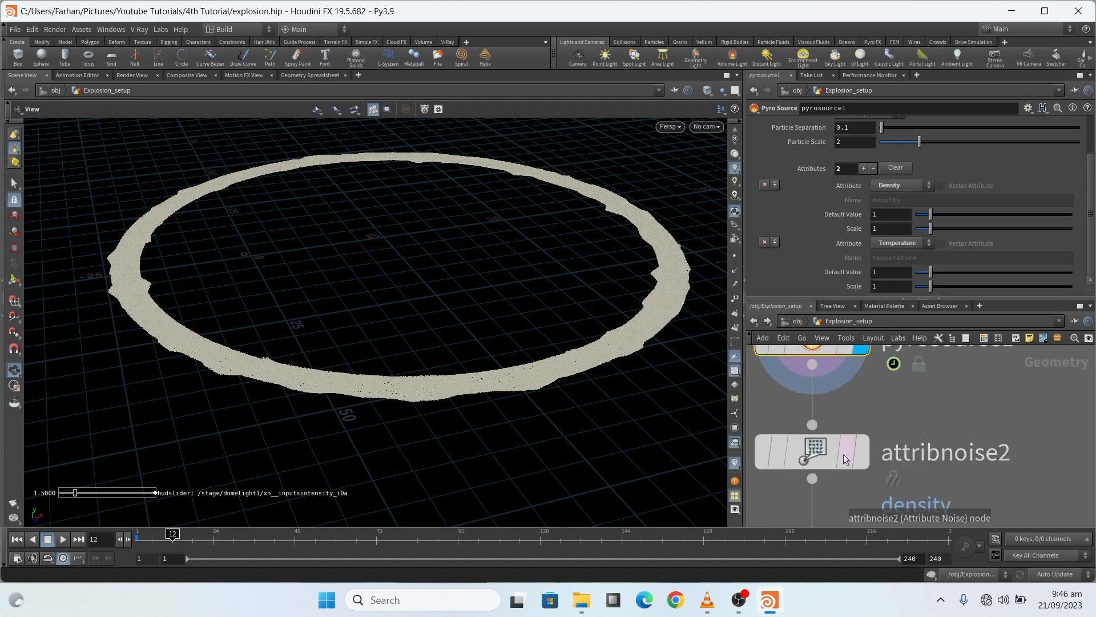
scroll(865, 458, "down", 3)
scroll(909, 374, "up", 3)
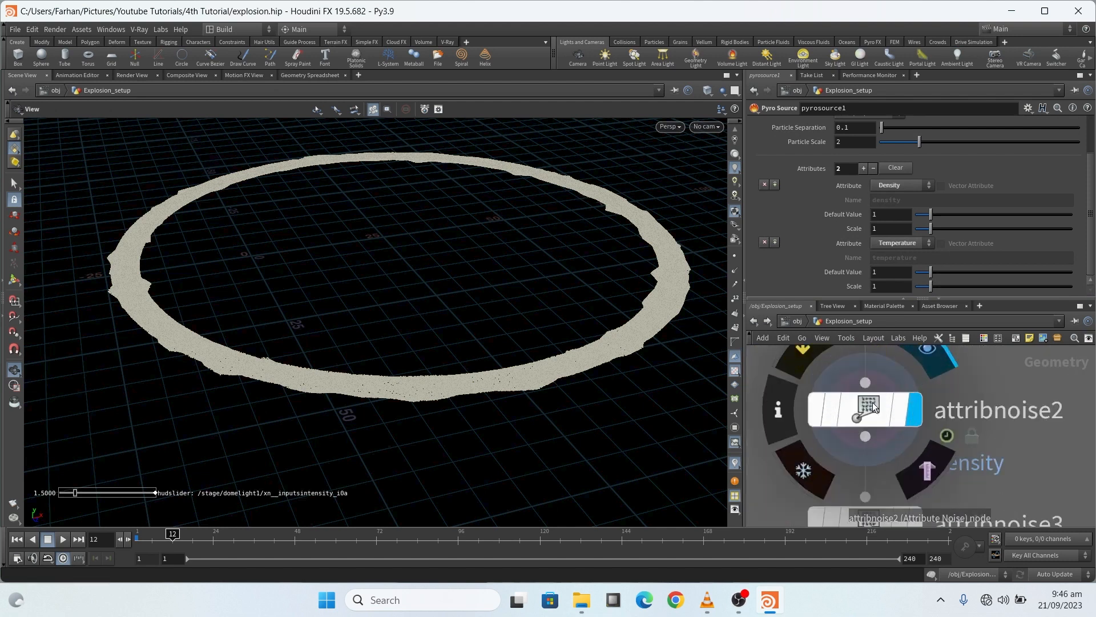
left_click(873, 404)
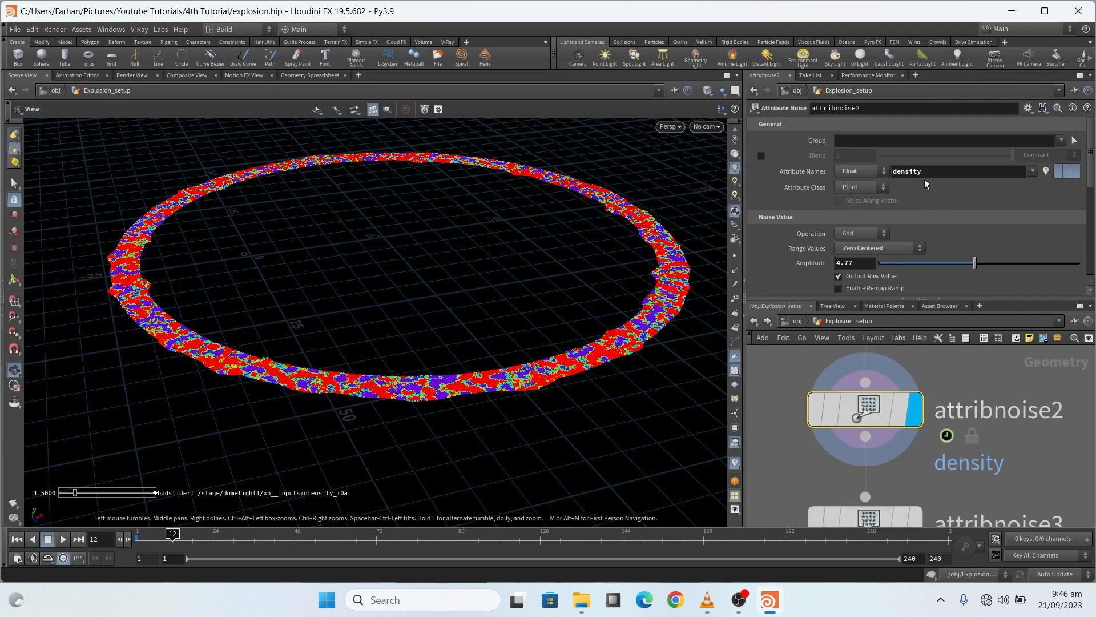
scroll(839, 465, "down", 2)
scroll(845, 474, "up", 3)
scroll(847, 482, "down", 1)
left_click(847, 481)
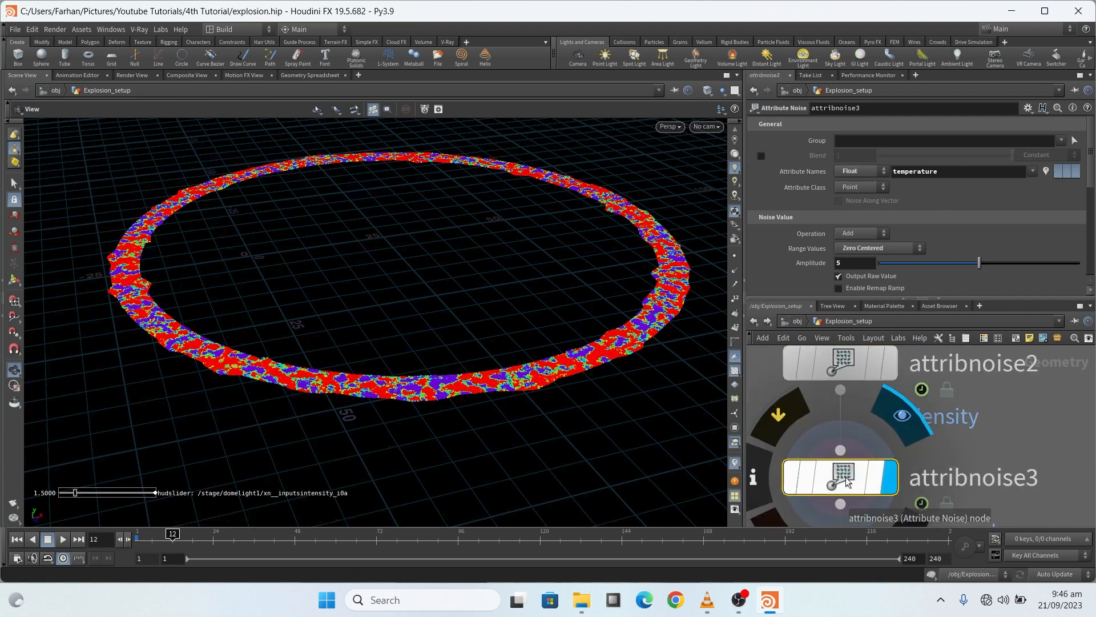
left_click(866, 361)
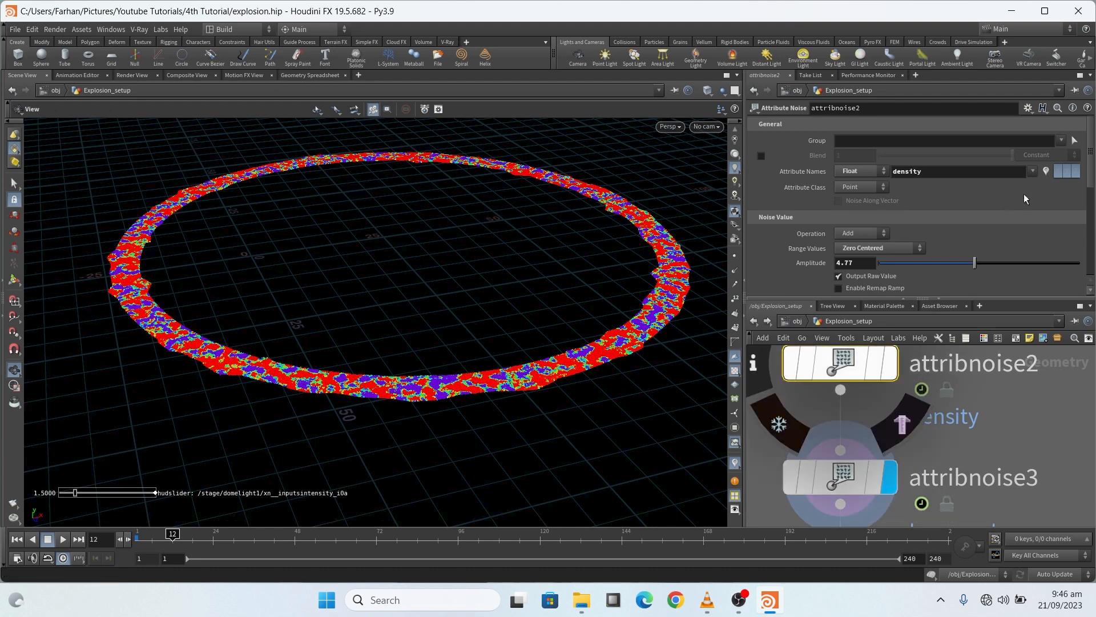
Turn off the density visualization, select attribnoise3, and briefly visualize its temperature attribute on the ring
left_click(1046, 172)
left_click(864, 479)
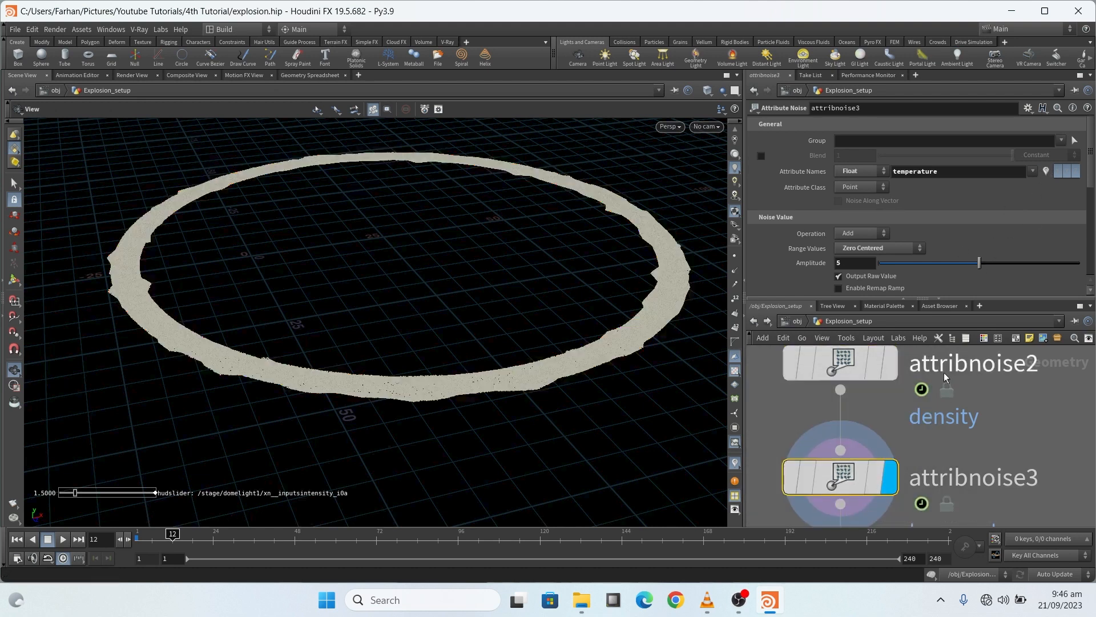
left_click(1046, 171)
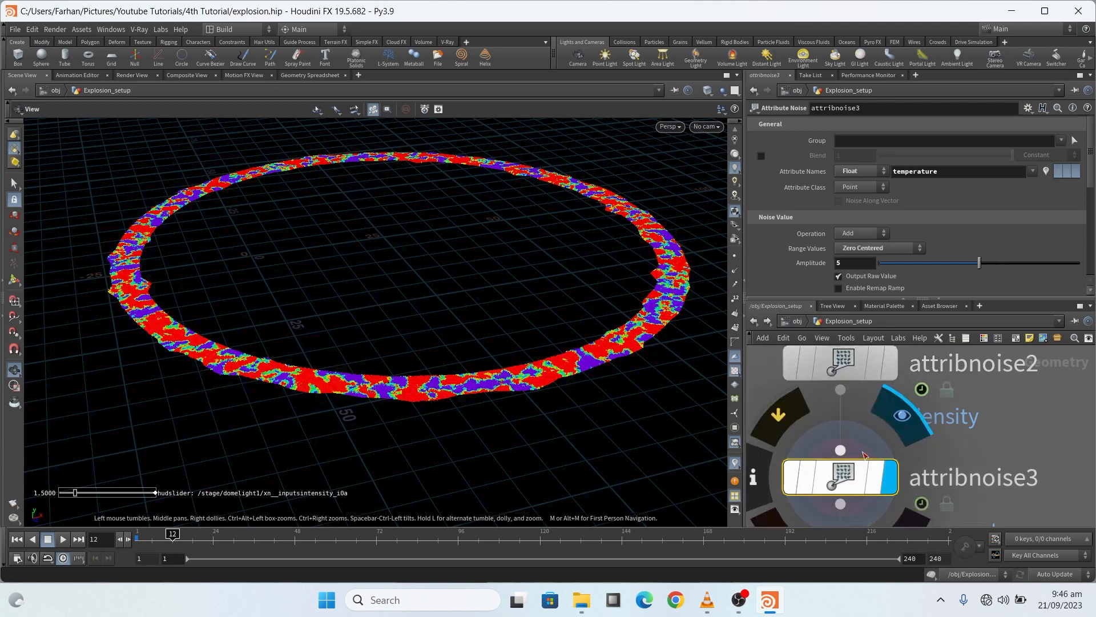
left_click(1047, 171)
Display volumerasterizeattributes2 and review its attributes, filter, velocity blur and coverage settings
scroll(857, 445, "down", 3)
scroll(857, 451, "up", 4)
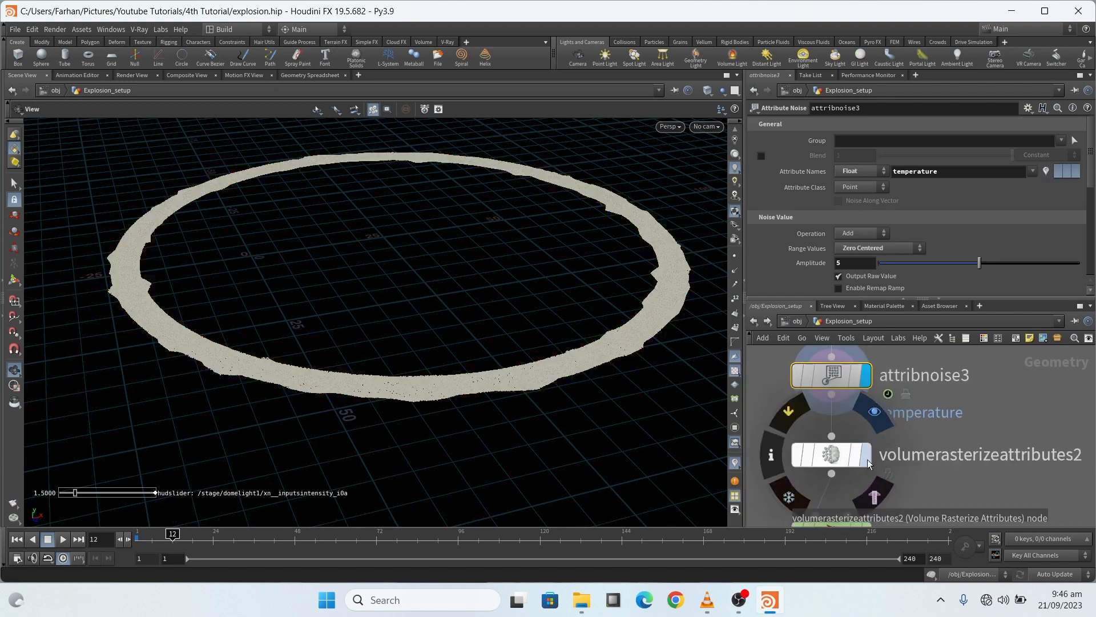
left_click(867, 460)
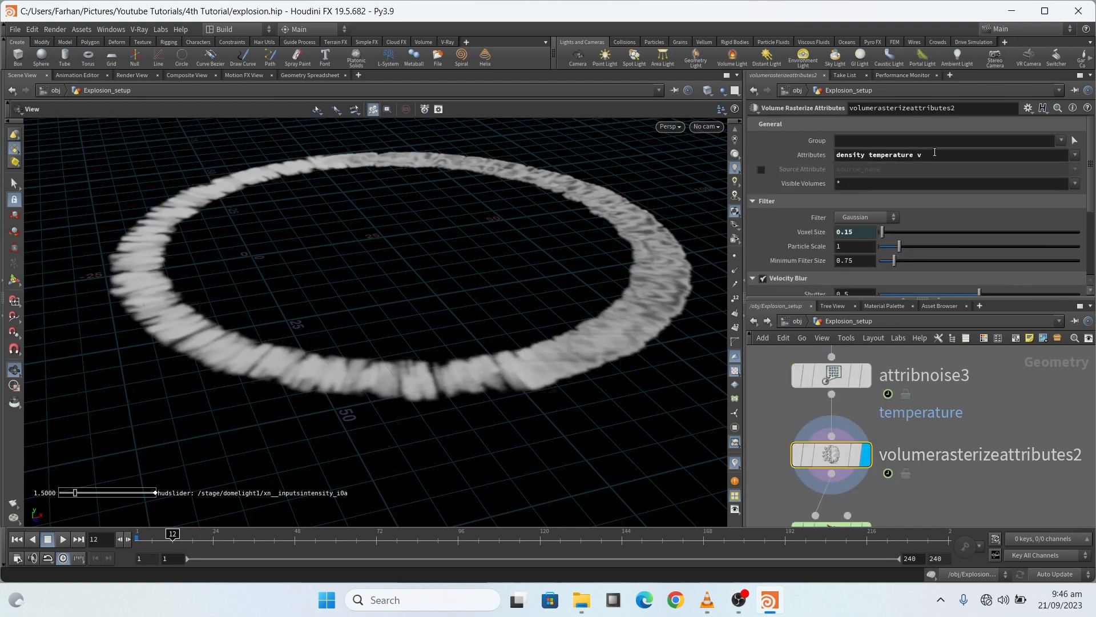
scroll(787, 231, "down", 3)
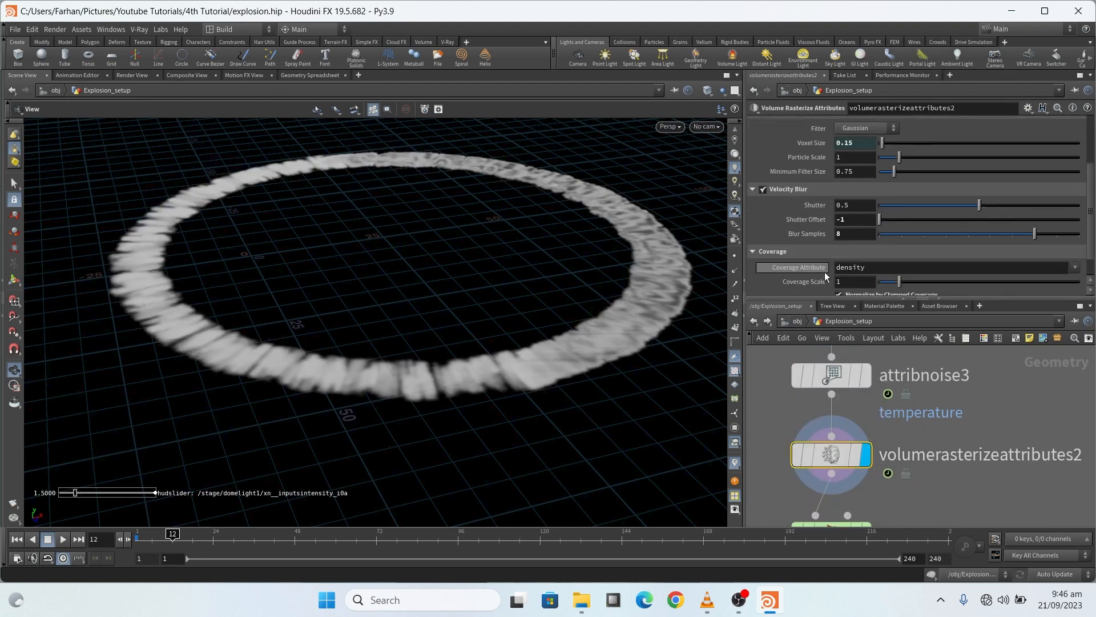
Select pyrosolver3 and review its start frame, voxel size and substep settings
scroll(845, 434, "down", 3)
scroll(847, 423, "up", 4)
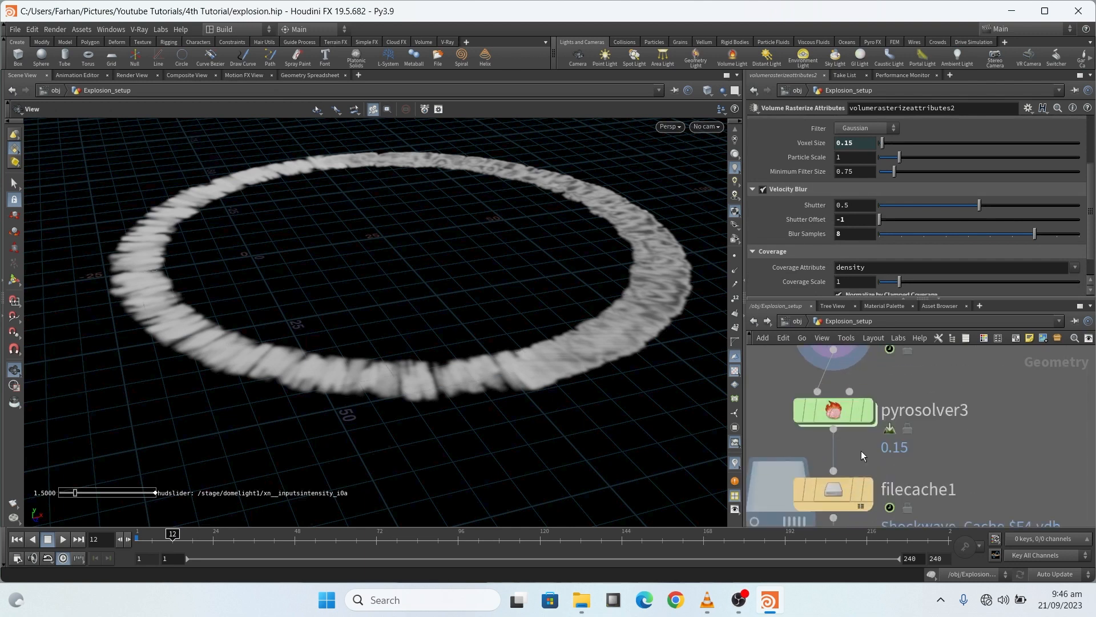
left_click(847, 411)
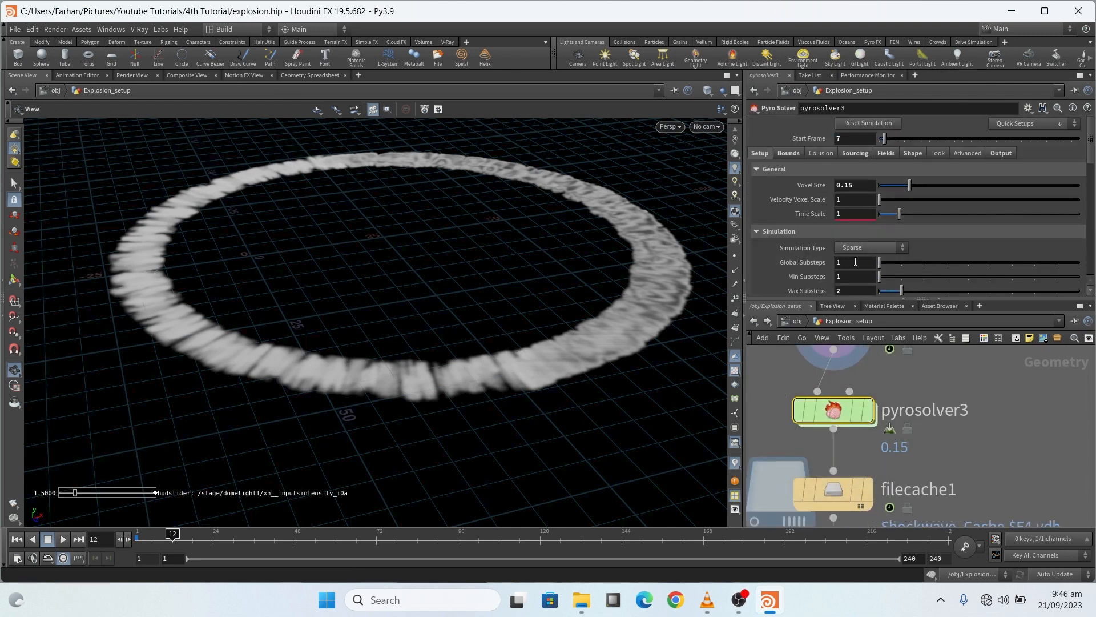
scroll(880, 457, "down", 3)
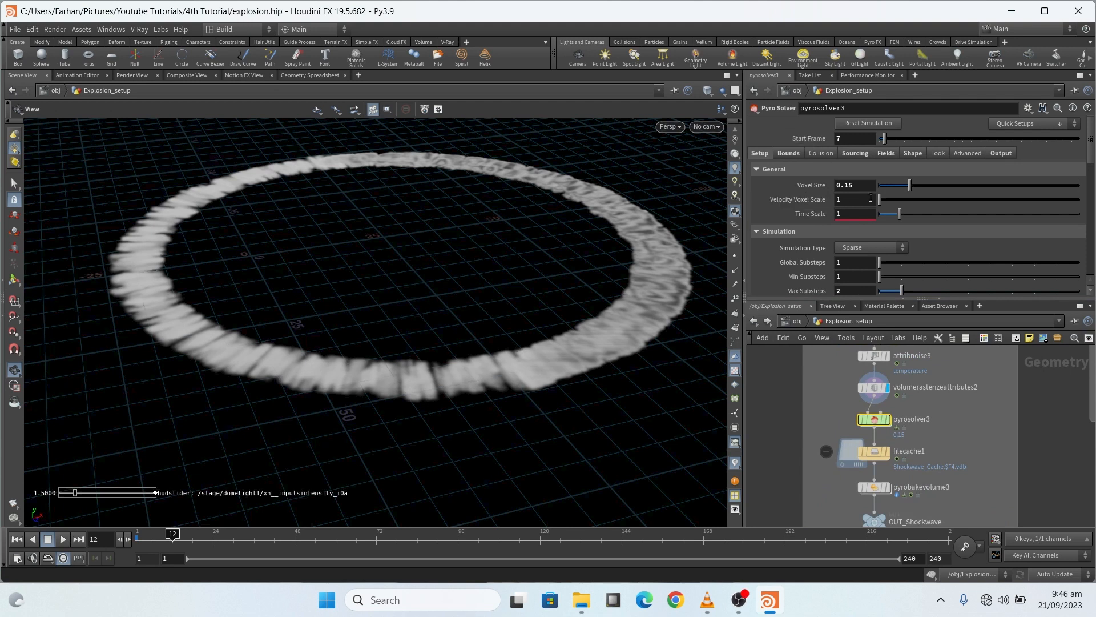
scroll(843, 222, "down", 4)
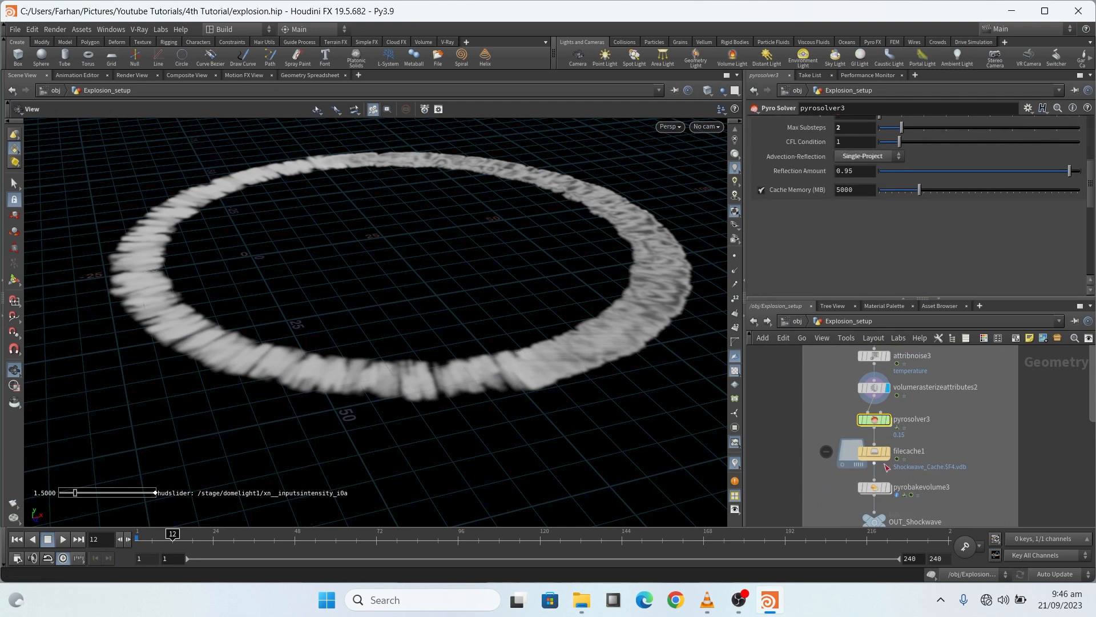
Display filecache1 and select it to review the cached shockwave simulation and its caching settings
scroll(878, 455, "up", 5)
key("r")
left_click(864, 439)
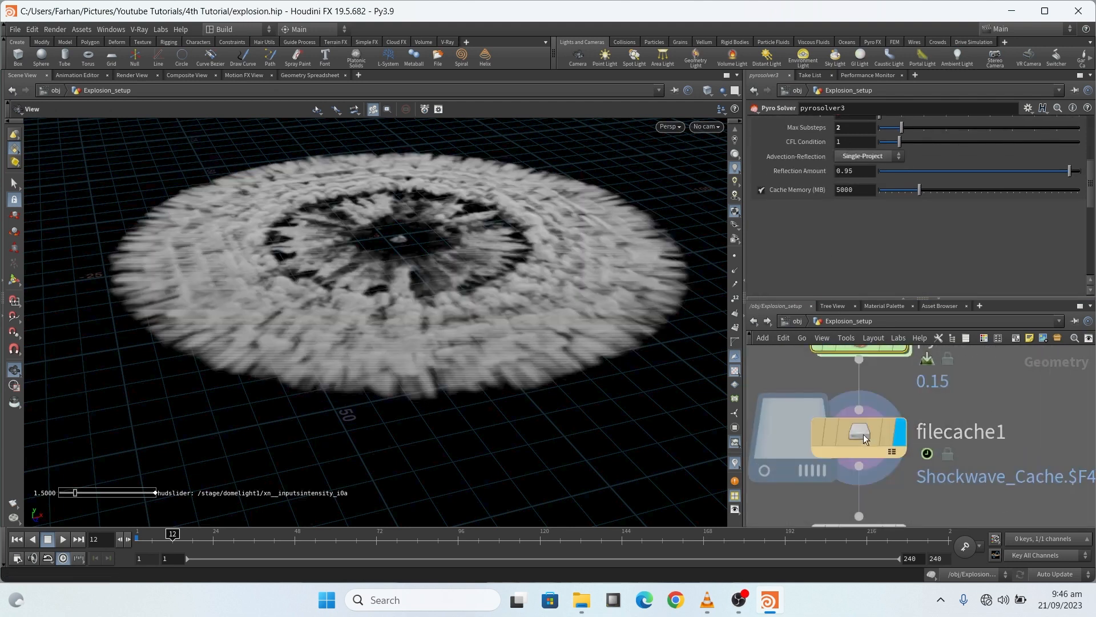
Display pyrobakevolume3 and review its assigned material and smoke color settings
scroll(865, 439, "down", 2)
middle_click_drag(867, 505, 881, 435)
scroll(880, 435, "up", 1)
left_click(907, 436)
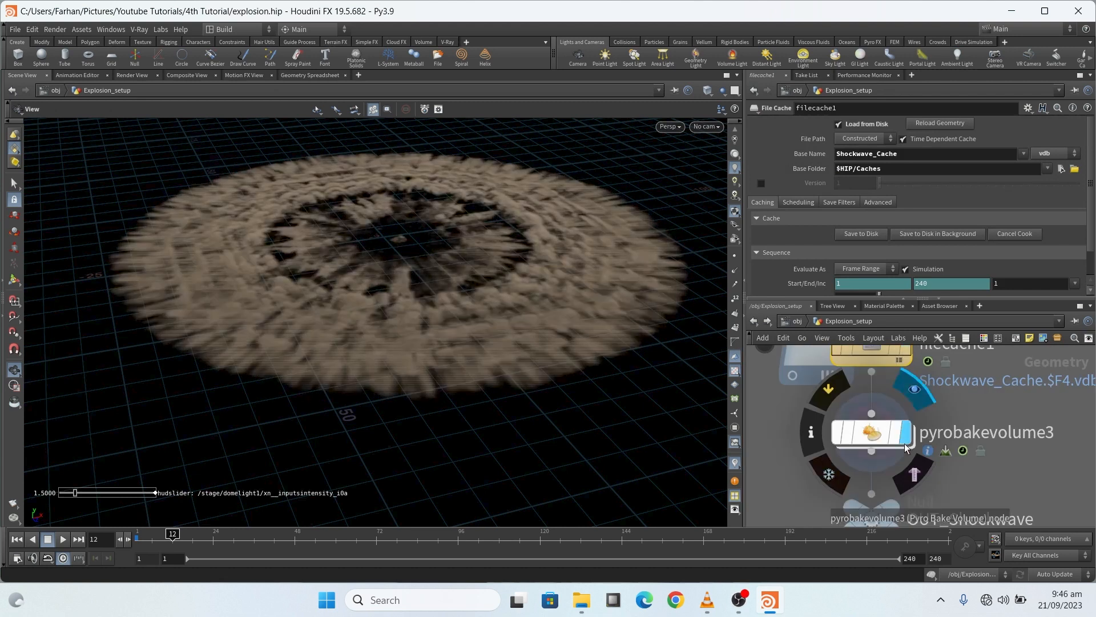
left_click(872, 438)
scroll(784, 169, "up", 3)
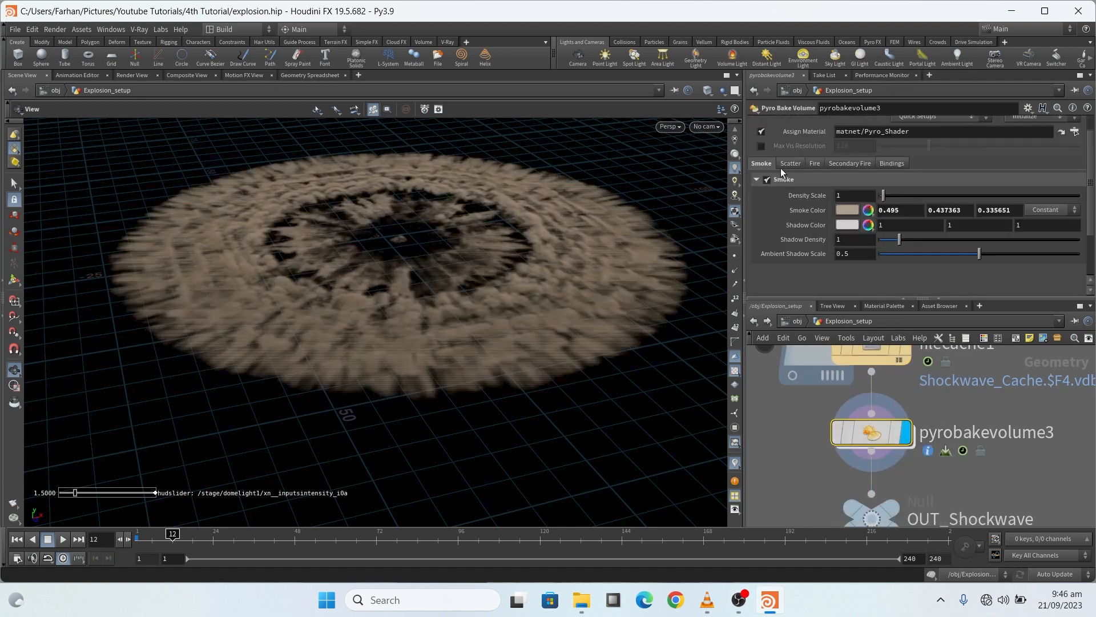
Display the OUT_Shockwave null at the end of the shockwave chain
scroll(882, 423, "down", 3)
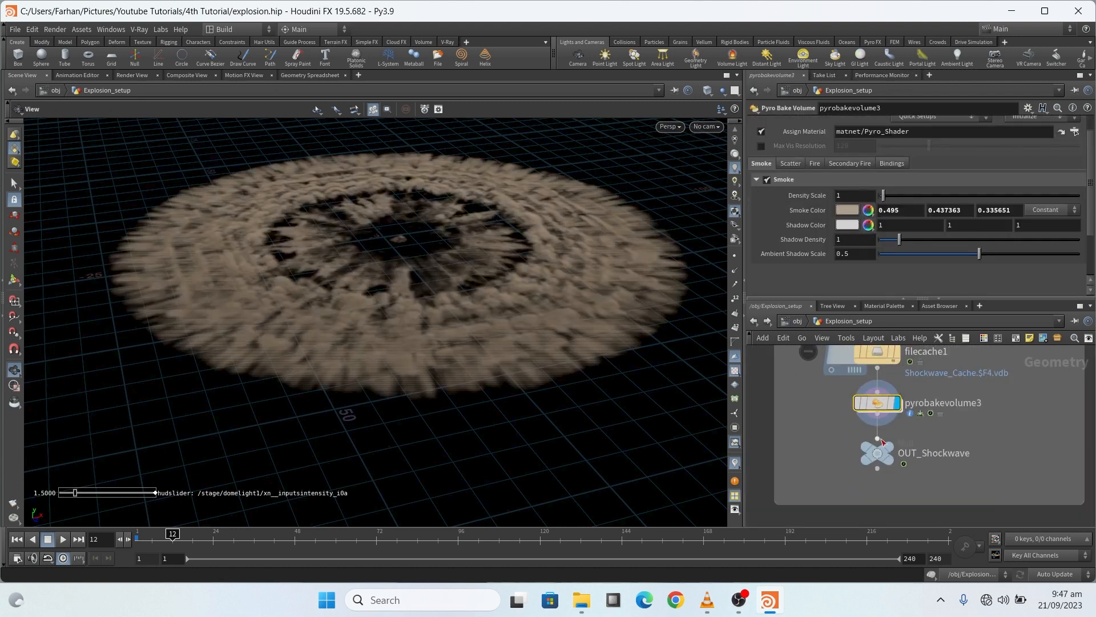
scroll(899, 459, "up", 3)
left_click(895, 459)
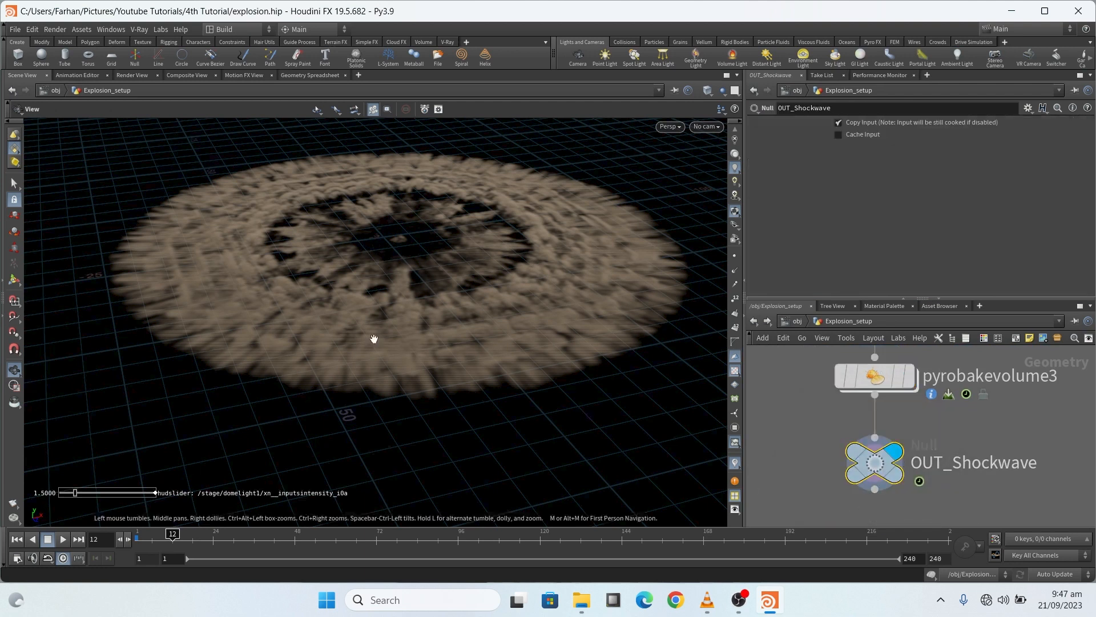
Return to the object level and scrub the timeline to frame 34 to preview the explosion and shockwave together
left_click(754, 321)
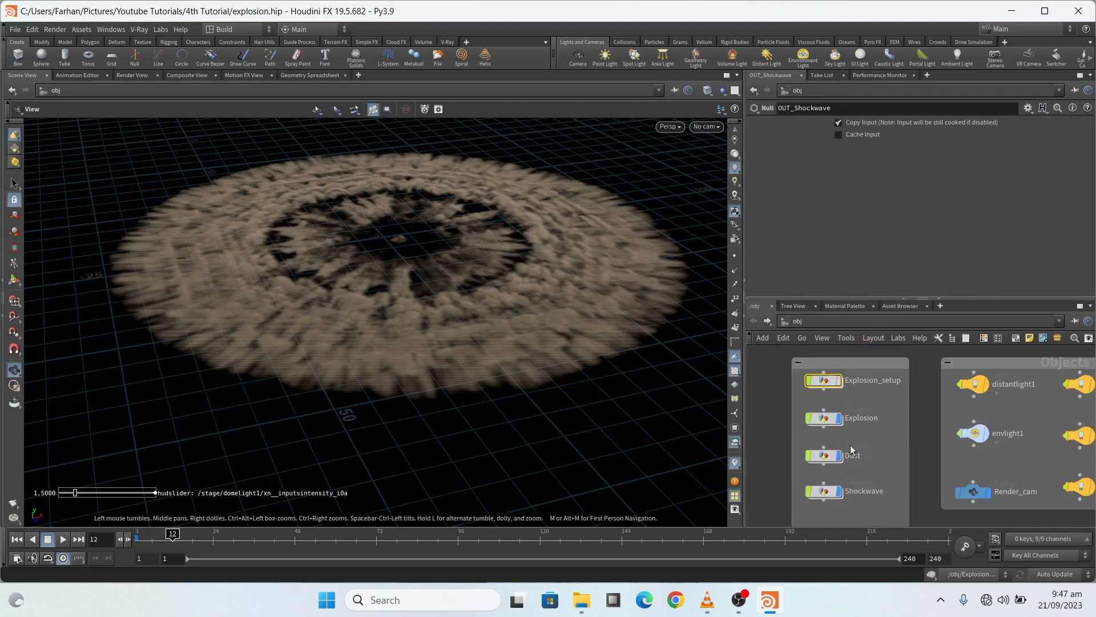
left_click_drag(460, 312, 458, 285)
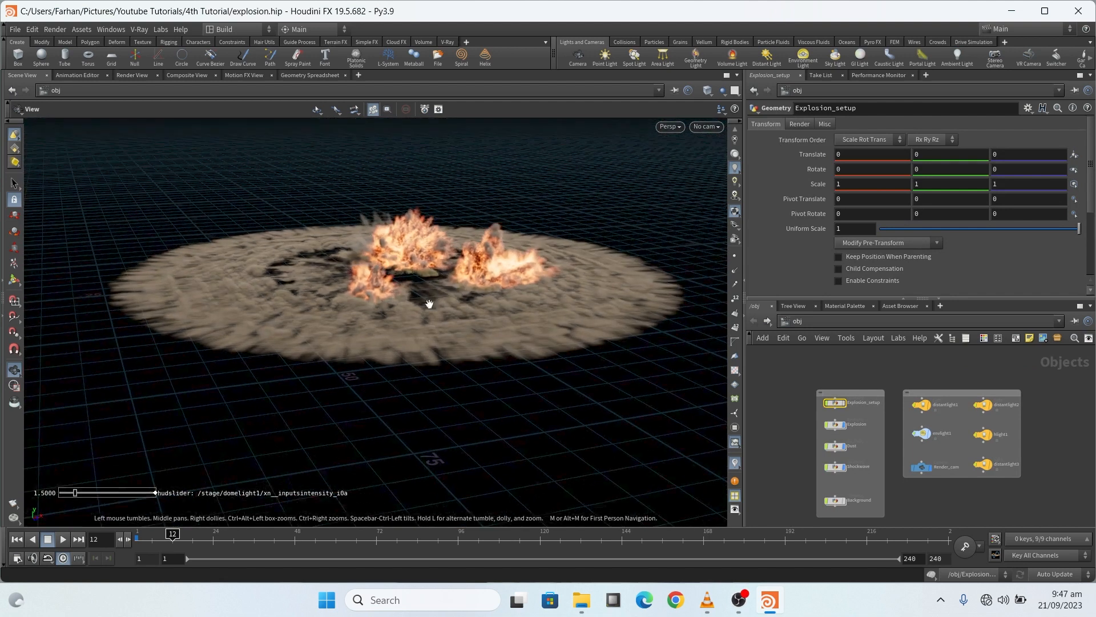
left_click(203, 533)
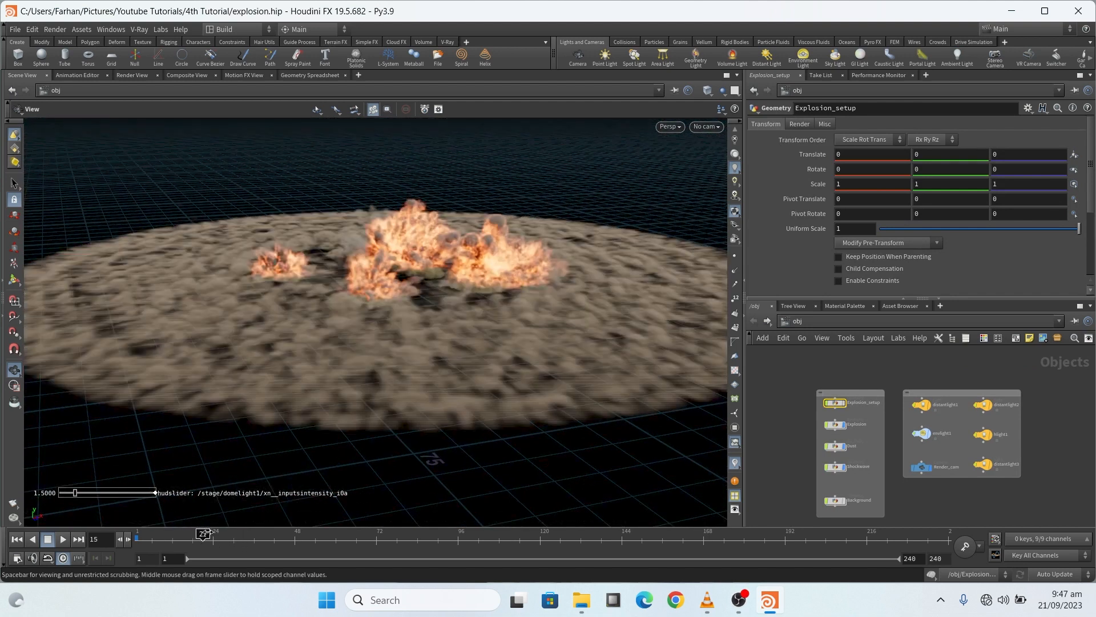
left_click(247, 537)
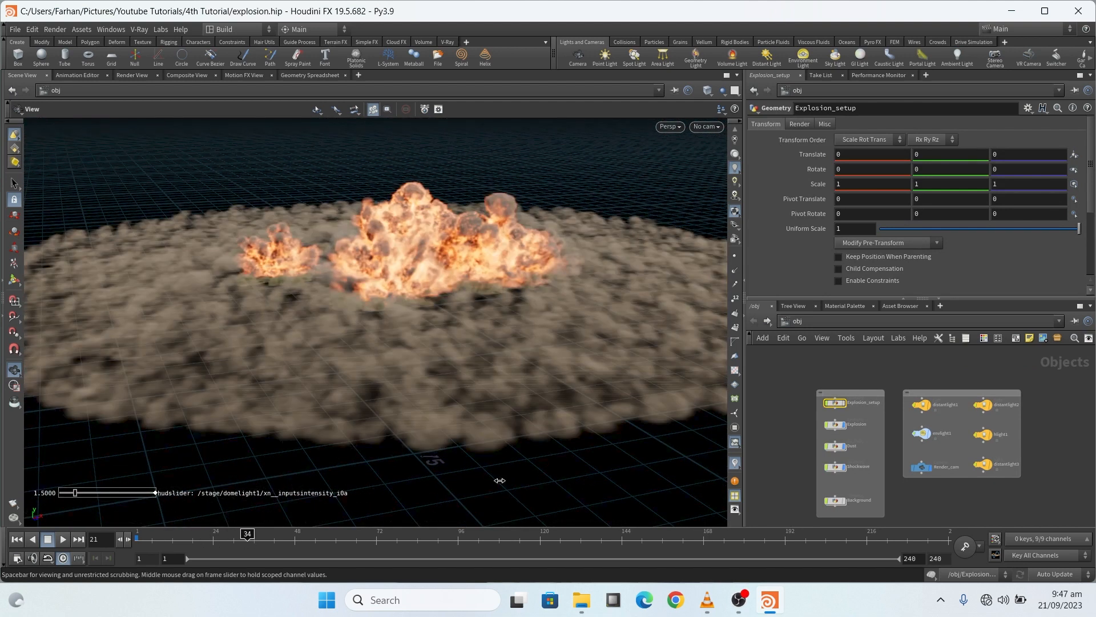
Select the Render_cam camera and look through it in the viewport
left_click(921, 465)
left_click(716, 127)
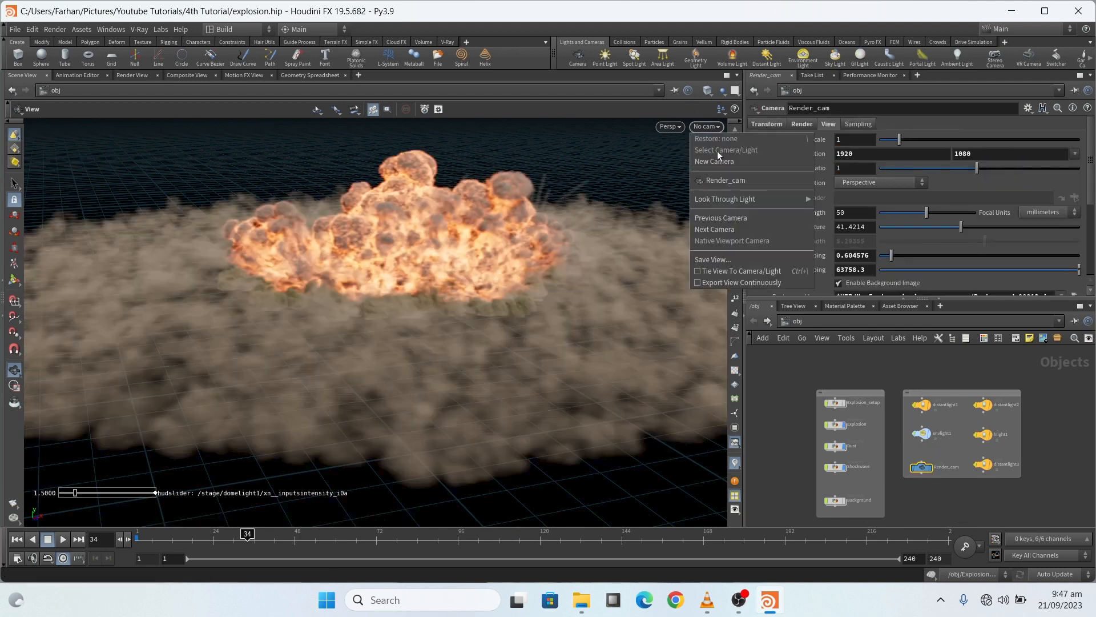
left_click(729, 182)
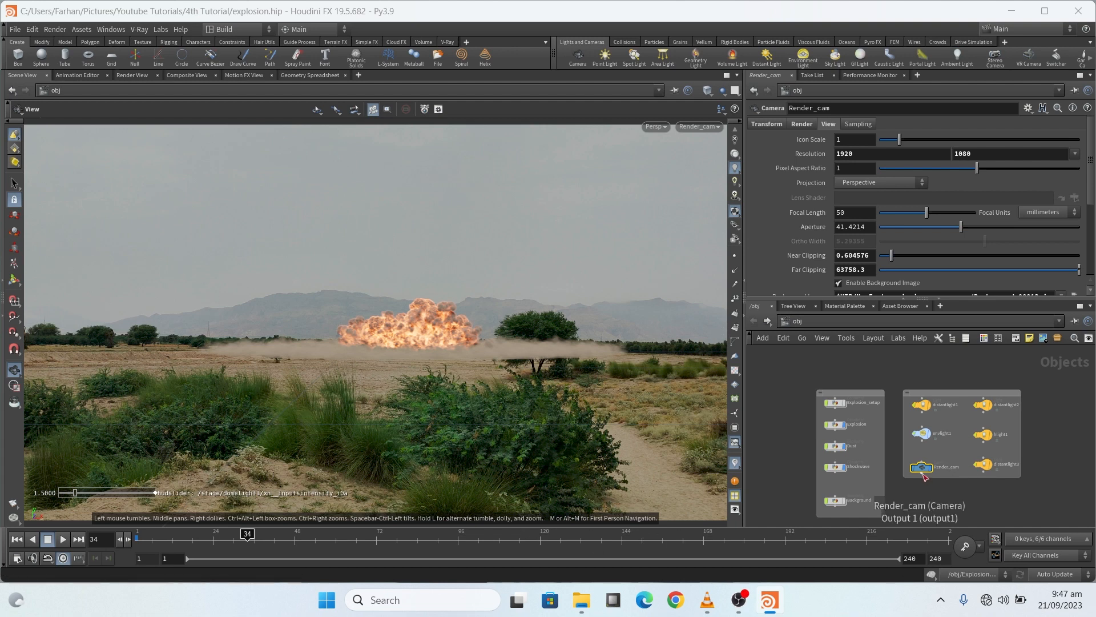
Review Render_cam's background image setting, leave the camera view briefly, and look through Render_cam again
left_click_drag(1092, 162, 1089, 160)
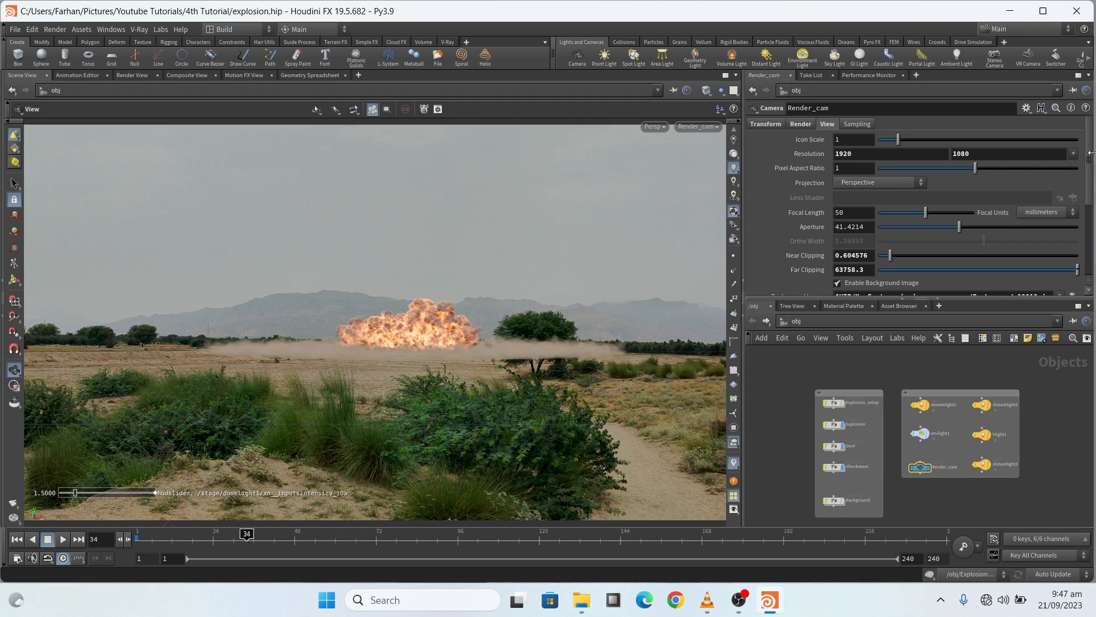
left_click(1053, 14)
scroll(773, 164, "down", 3)
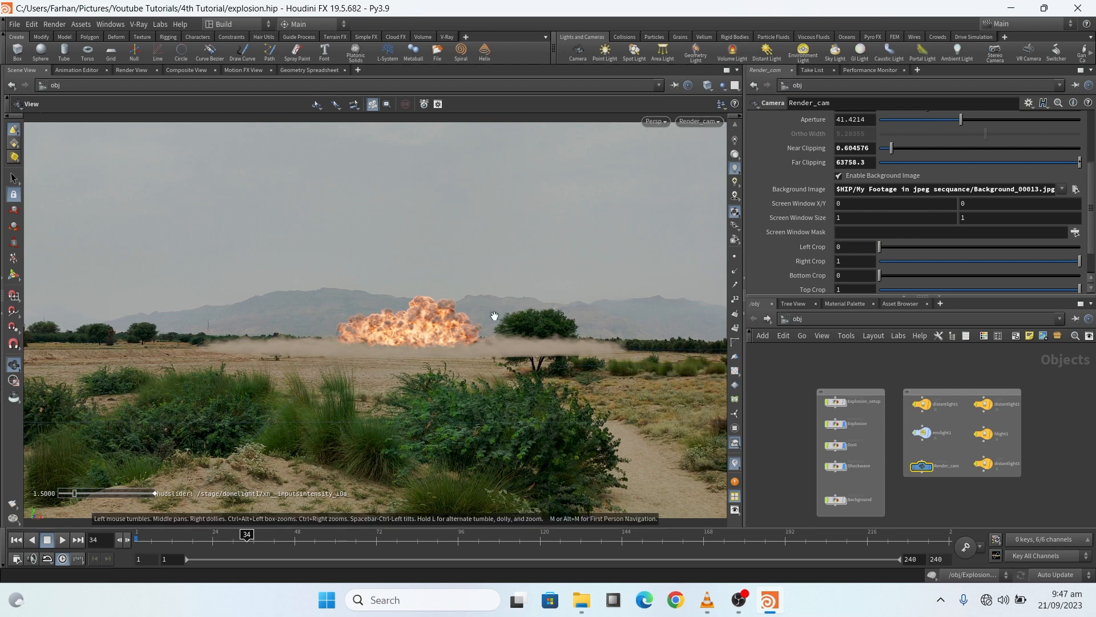
left_click_drag(627, 212, 629, 213)
left_click(717, 122)
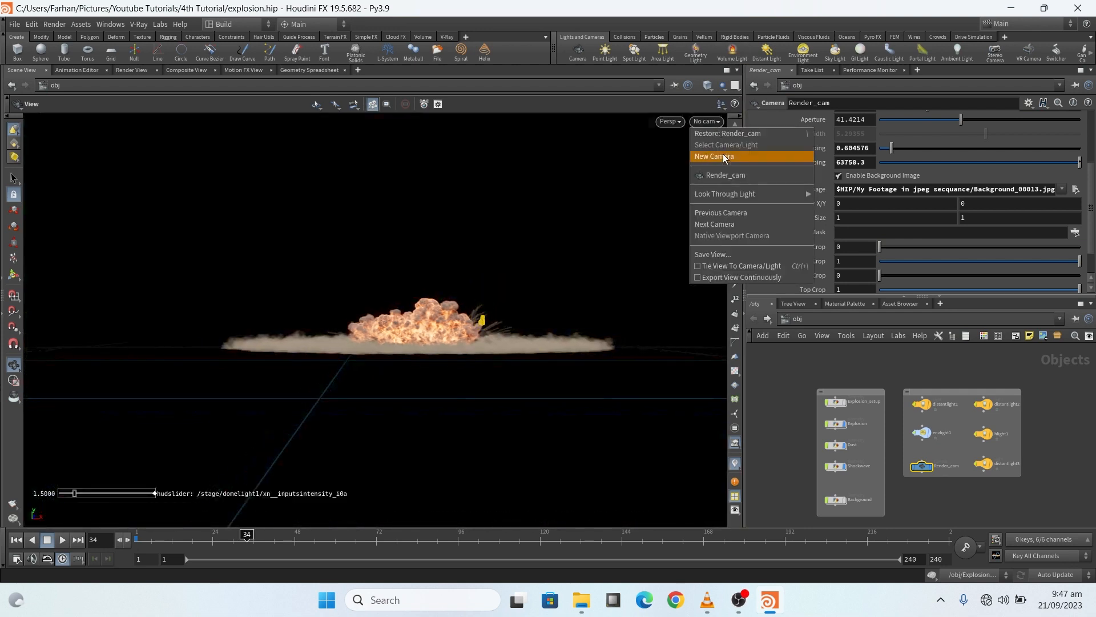
left_click(724, 175)
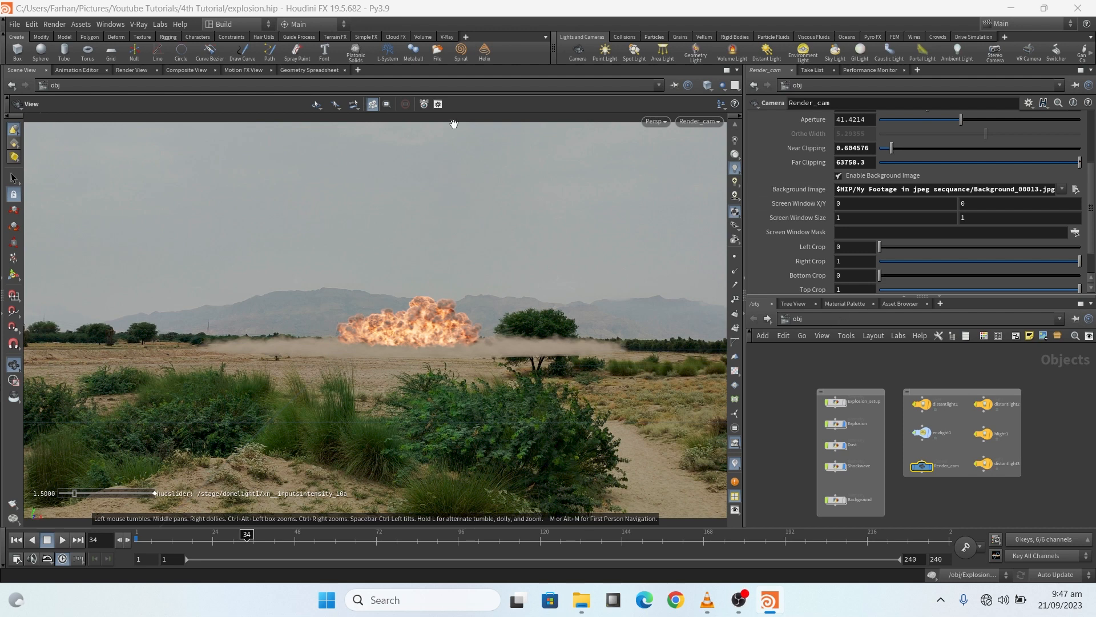
Select hlight1 and review its light type, intensity, exposure, material and geometry object settings
left_click(805, 318)
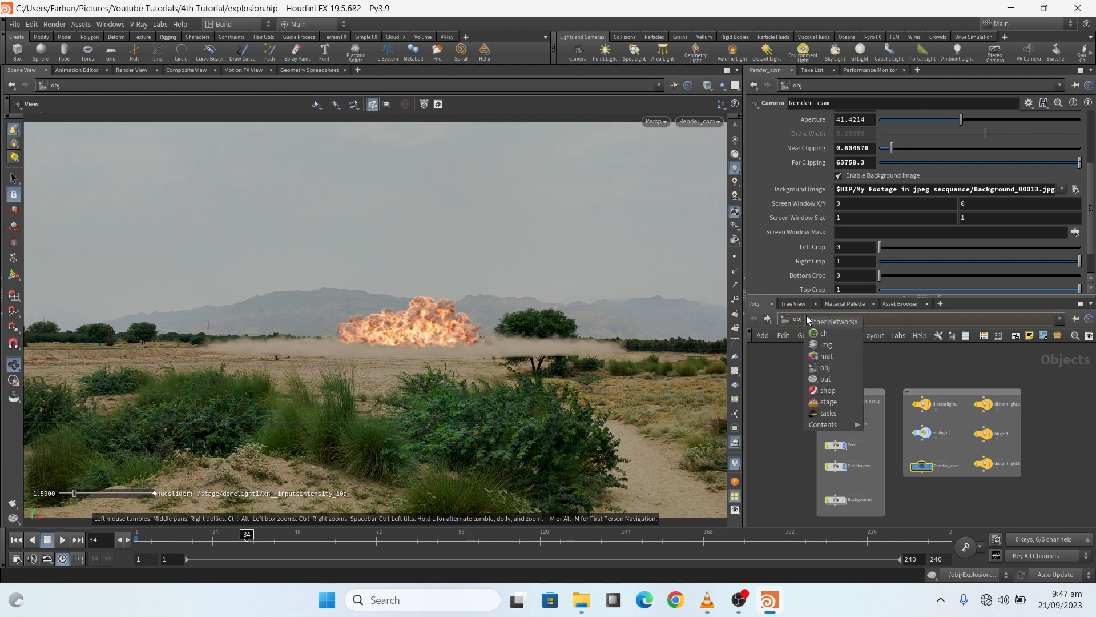
left_click(777, 364)
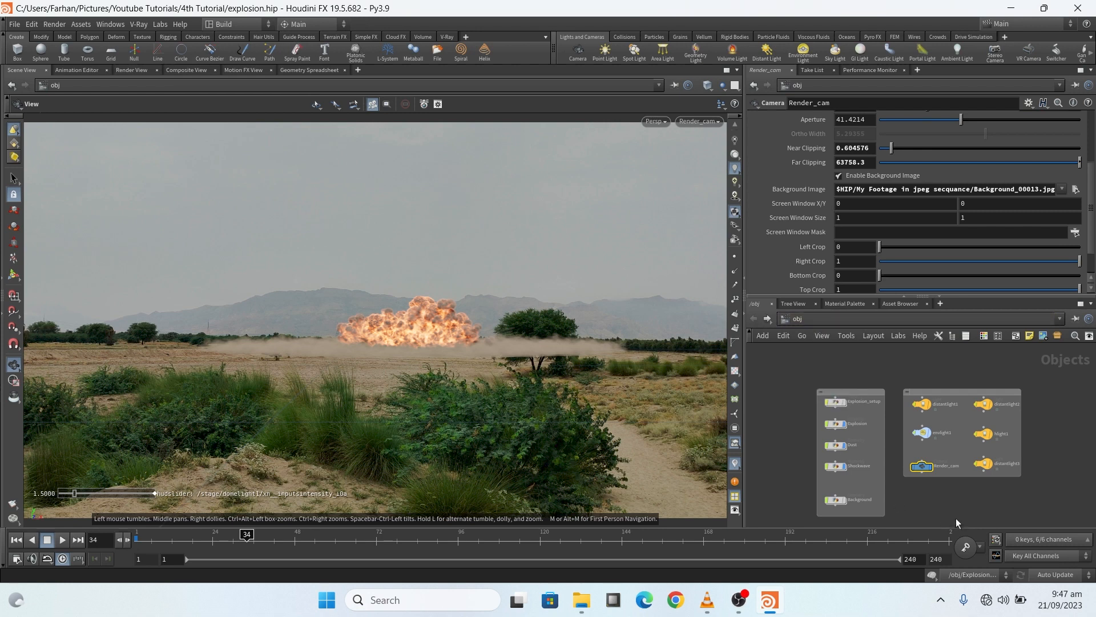
scroll(933, 442, "up", 2)
scroll(891, 406, "down", 2)
scroll(889, 406, "up", 3)
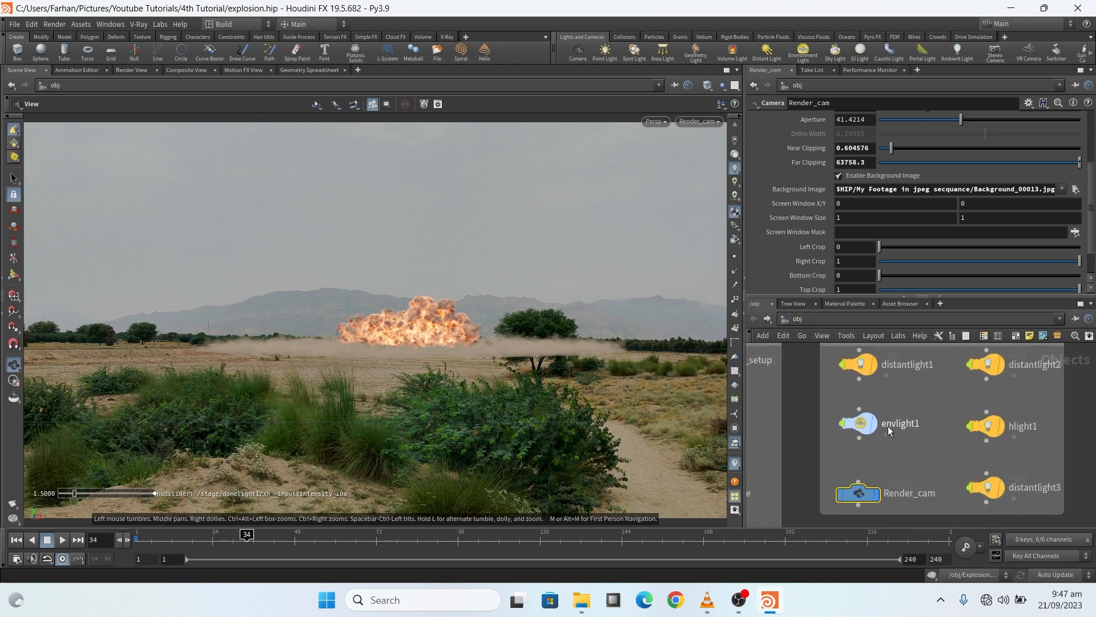
left_click(991, 430)
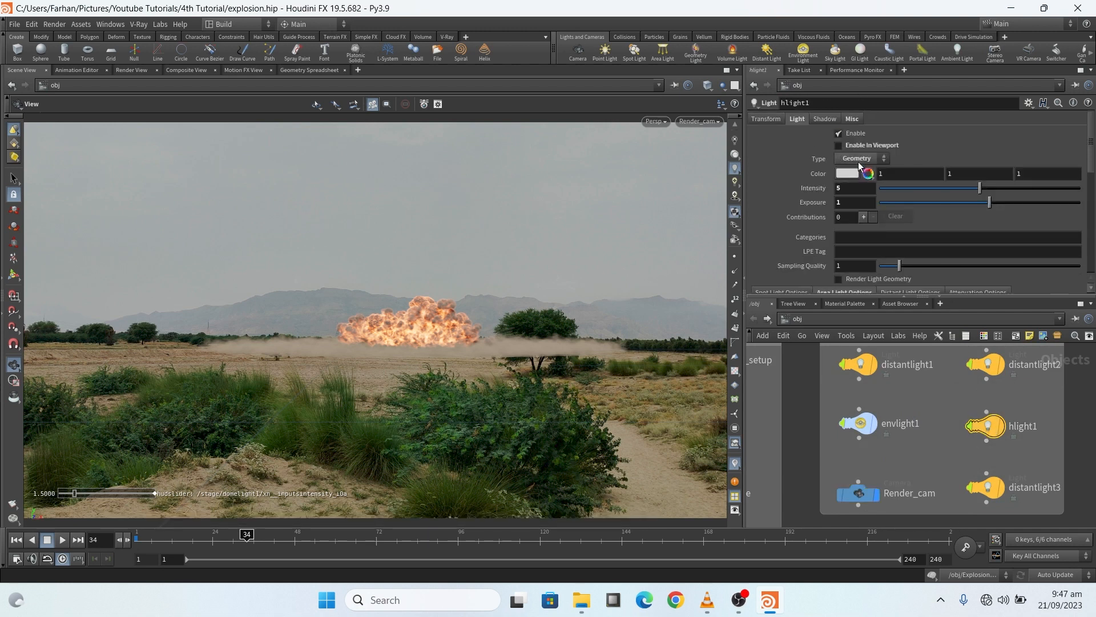
scroll(778, 174, "down", 5)
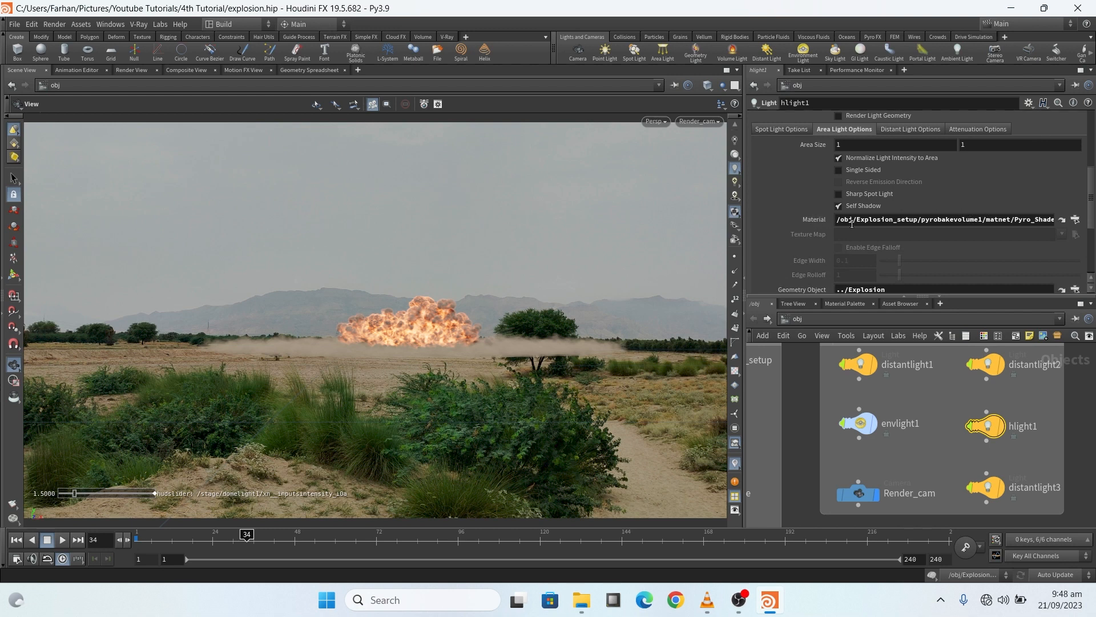
scroll(845, 206, "down", 4)
scroll(891, 203, "up", 3)
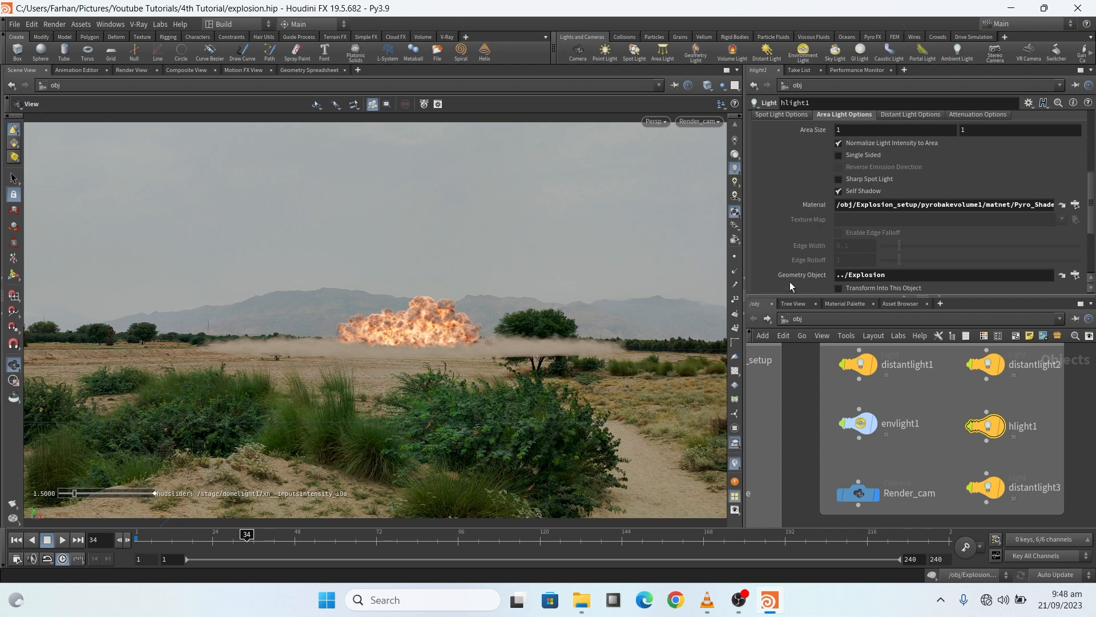
scroll(791, 270, "down", 3)
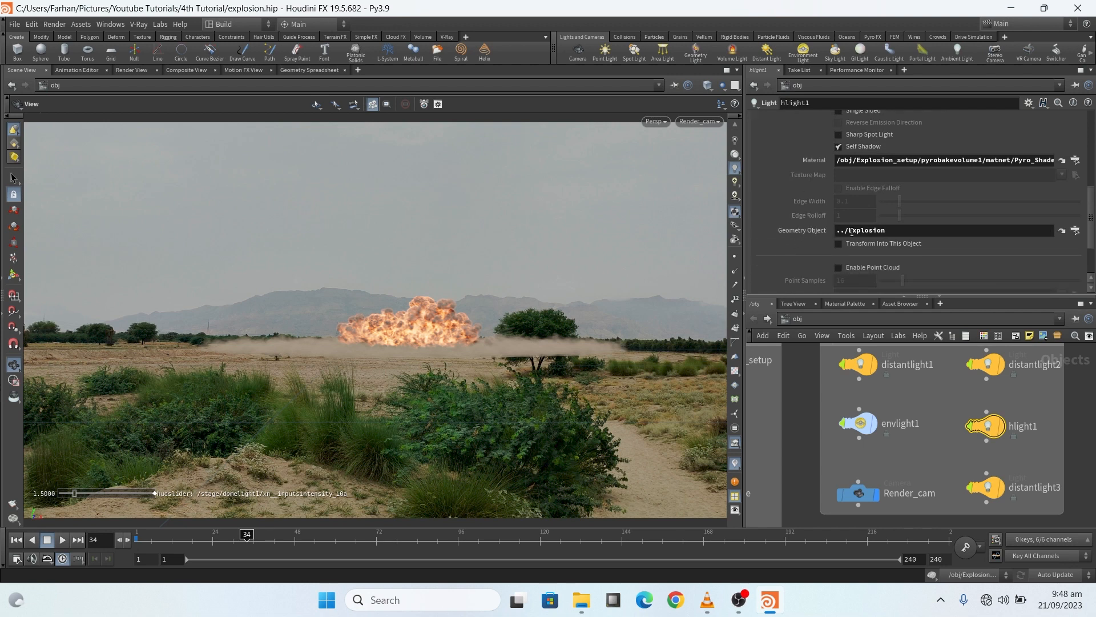
left_click(1076, 230)
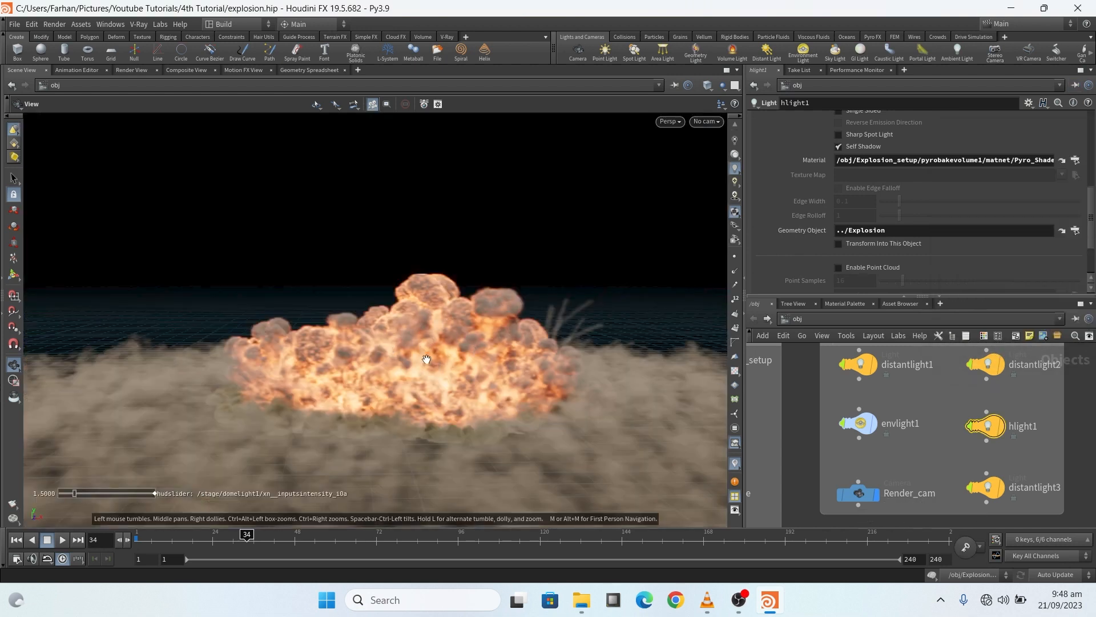
Examine the explosion and surrounding shockwave from several angles in the free perspective view
left_click_drag(396, 364, 413, 332)
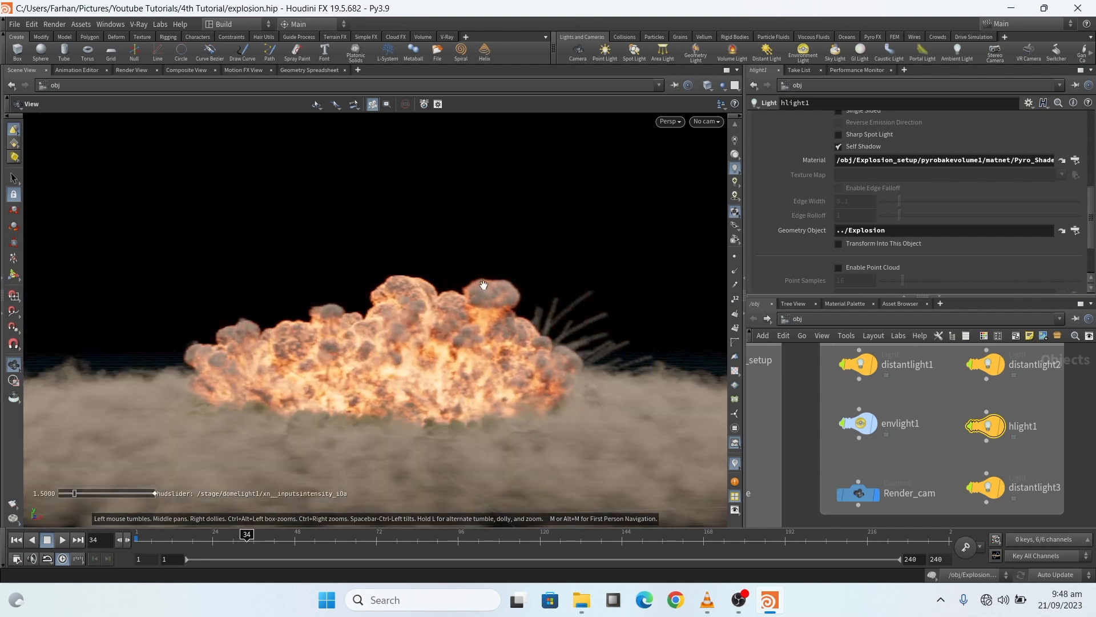
left_click_drag(381, 407, 466, 459)
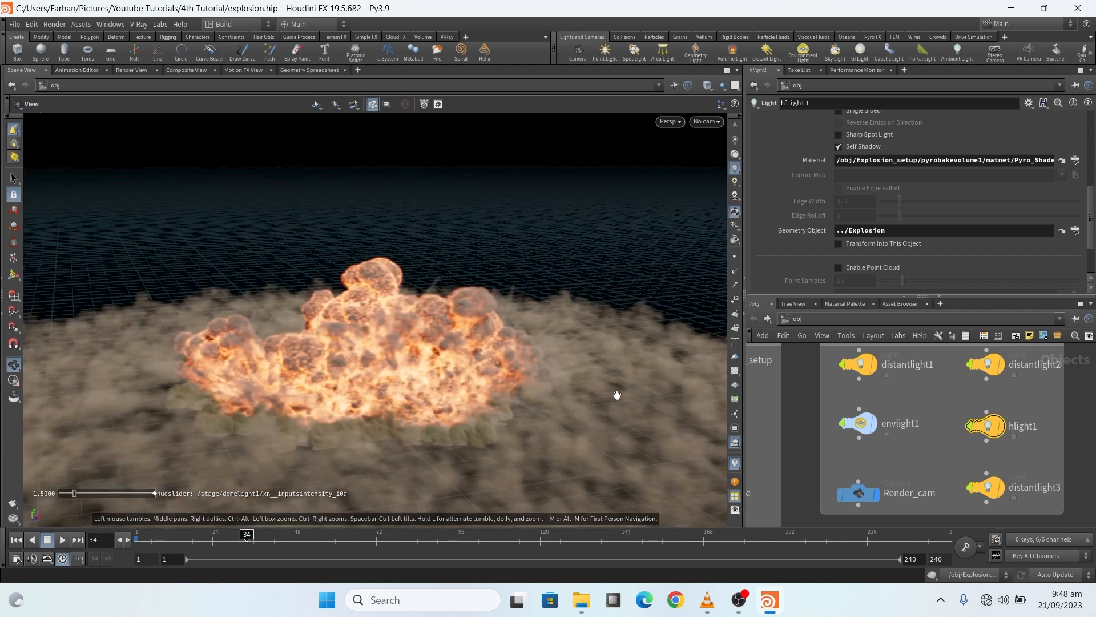
left_click_drag(470, 440, 477, 394)
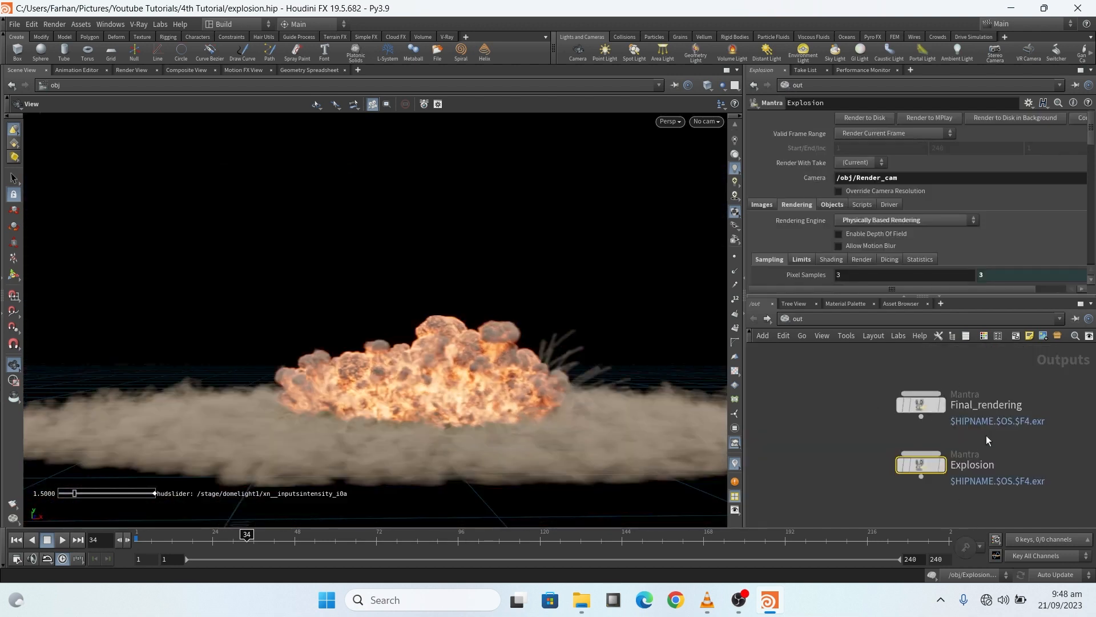
Review the forced objects and other object settings of the Explosion Mantra output
scroll(310, 392, "down", 3)
scroll(434, 391, "up", 3)
scroll(817, 387, "down", 3)
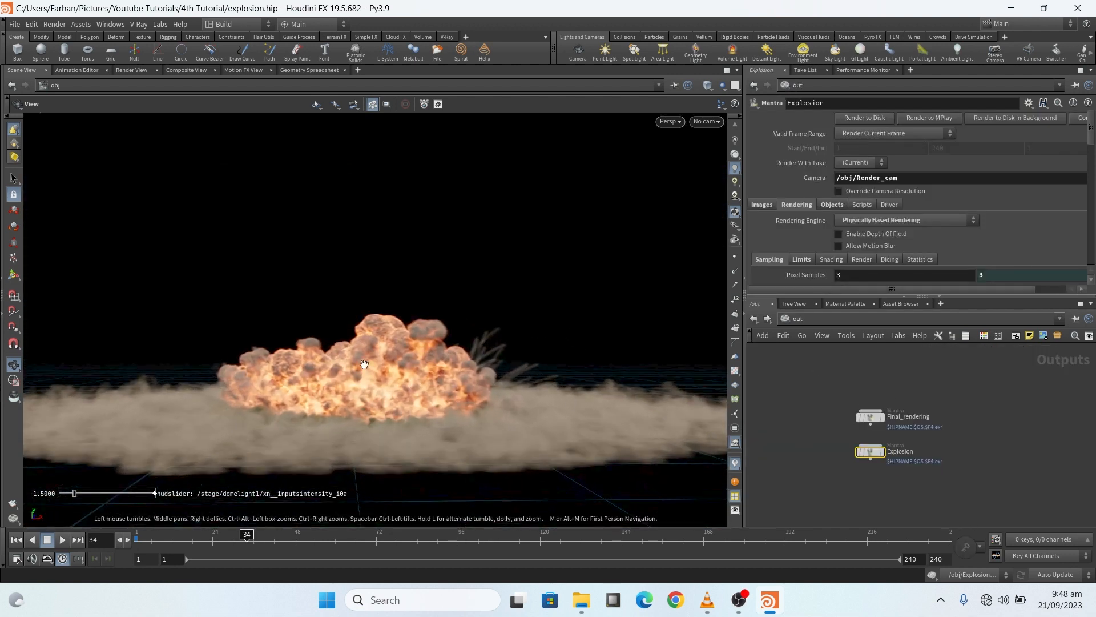
scroll(404, 398, "up", 3)
scroll(848, 409, "down", 3)
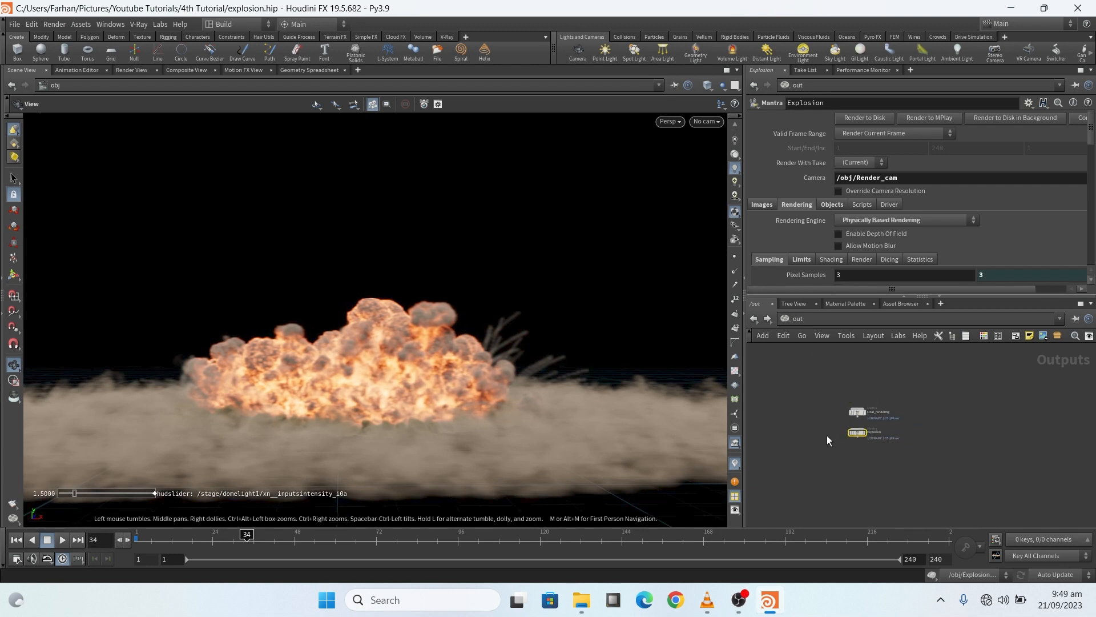
scroll(848, 425, "up", 3)
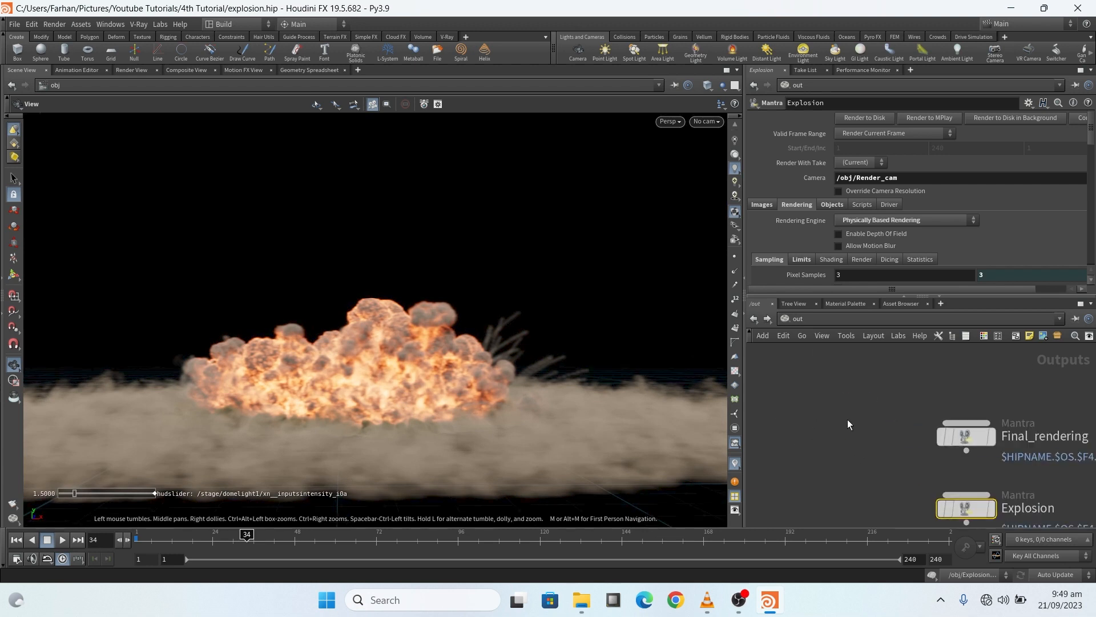
scroll(906, 399, "down", 2)
left_click(833, 205)
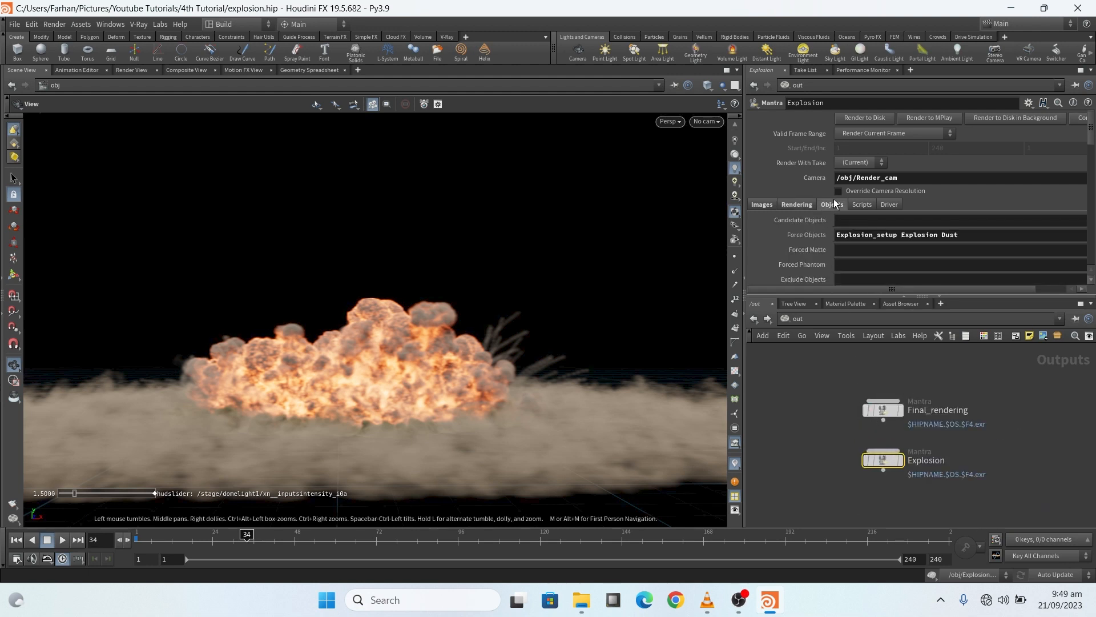
scroll(868, 248, "down", 2)
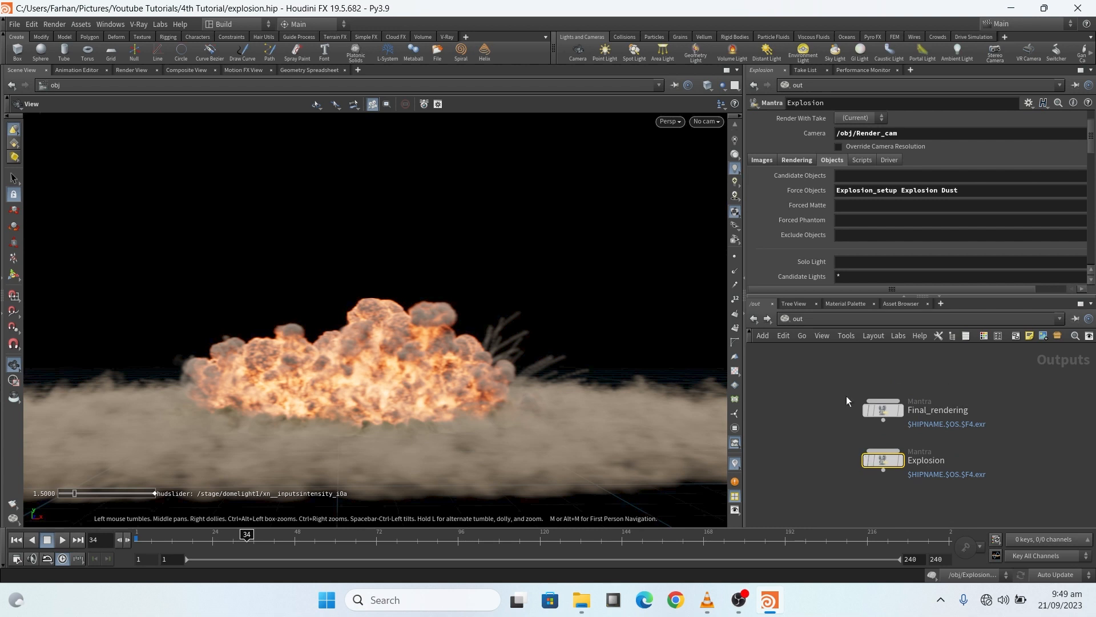
Leave the output network and switch to the stage network
left_click(752, 318)
scroll(908, 462, "down", 3)
left_click(801, 320)
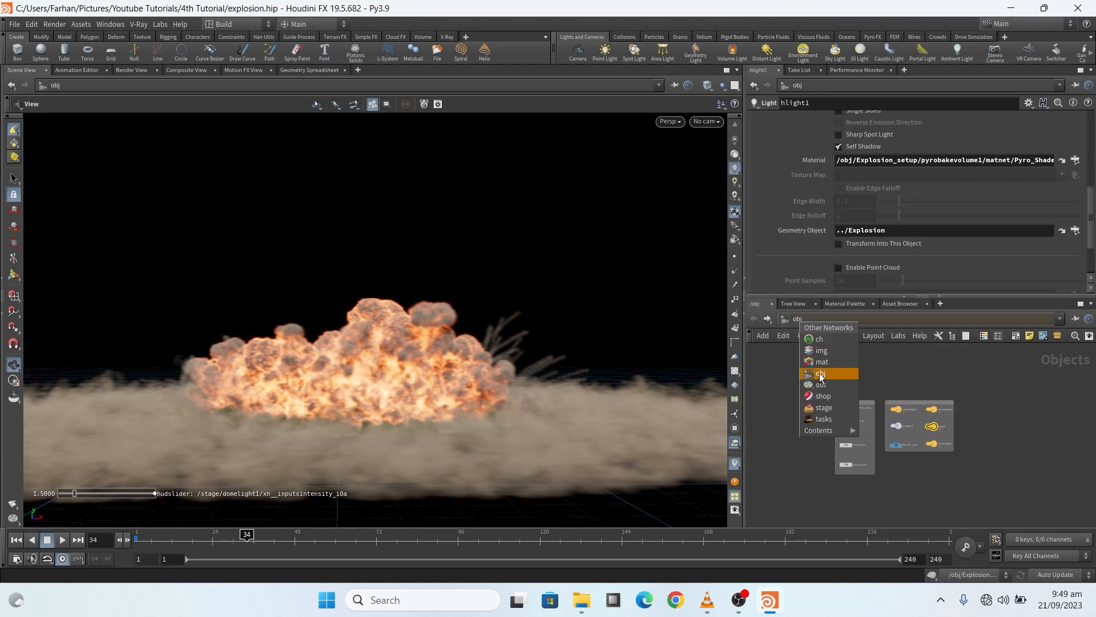
left_click(824, 407)
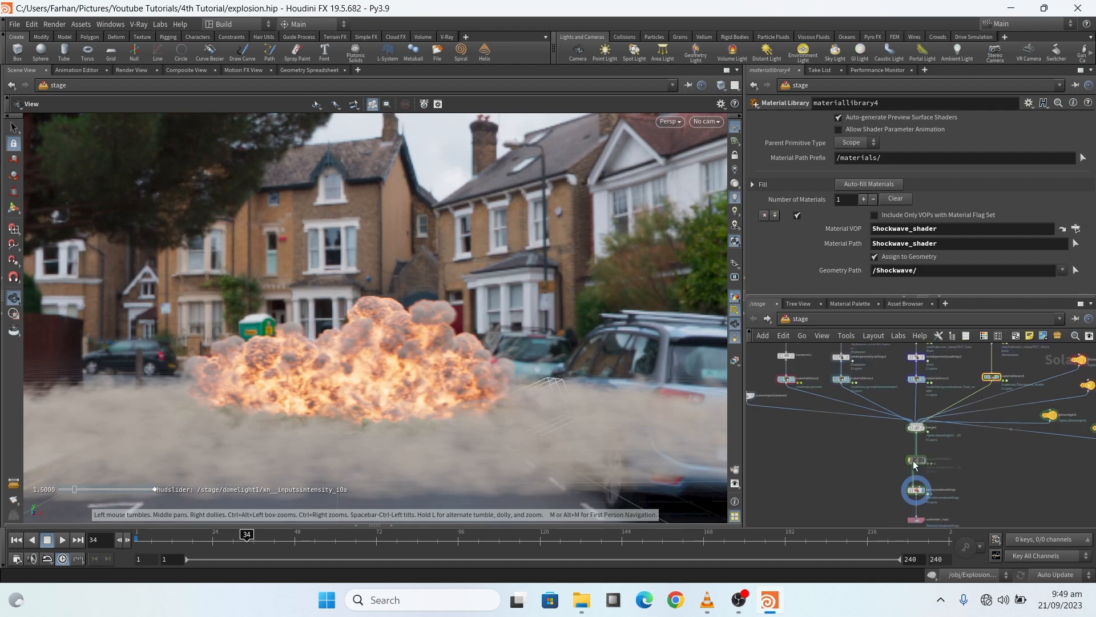
Inspect the pyro shader and XPU Pyro Preview nodes inside materiallibrary1, and return to the stage network
scroll(933, 428, "up", 6)
scroll(928, 417, "down", 4)
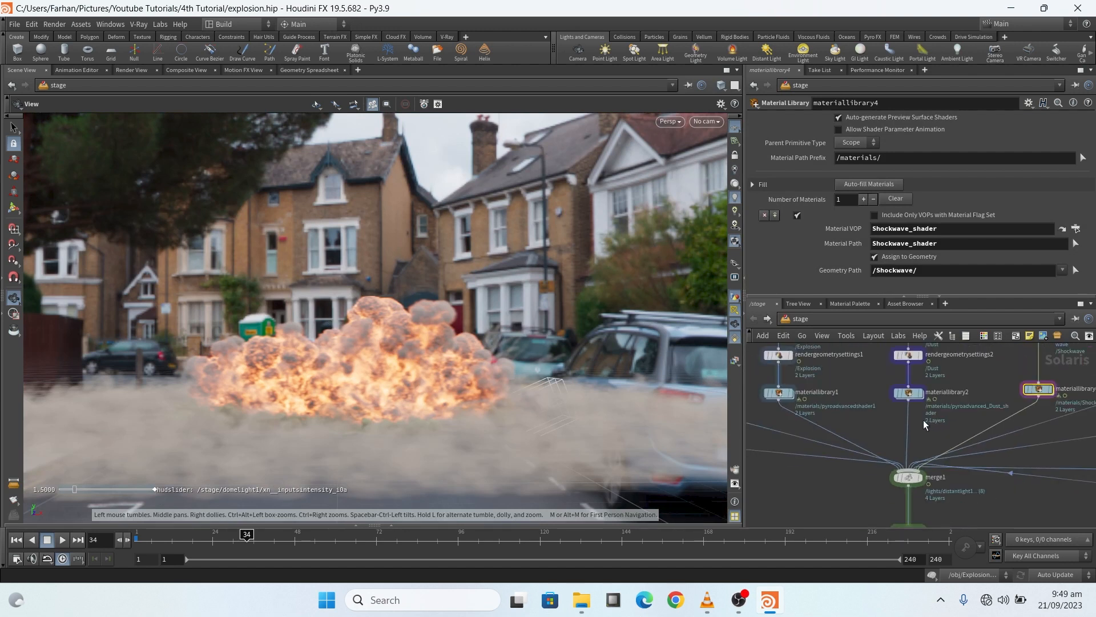
scroll(948, 400, "up", 4)
scroll(926, 422, "down", 5)
scroll(851, 407, "up", 4)
scroll(845, 411, "down", 4)
scroll(822, 431, "up", 4)
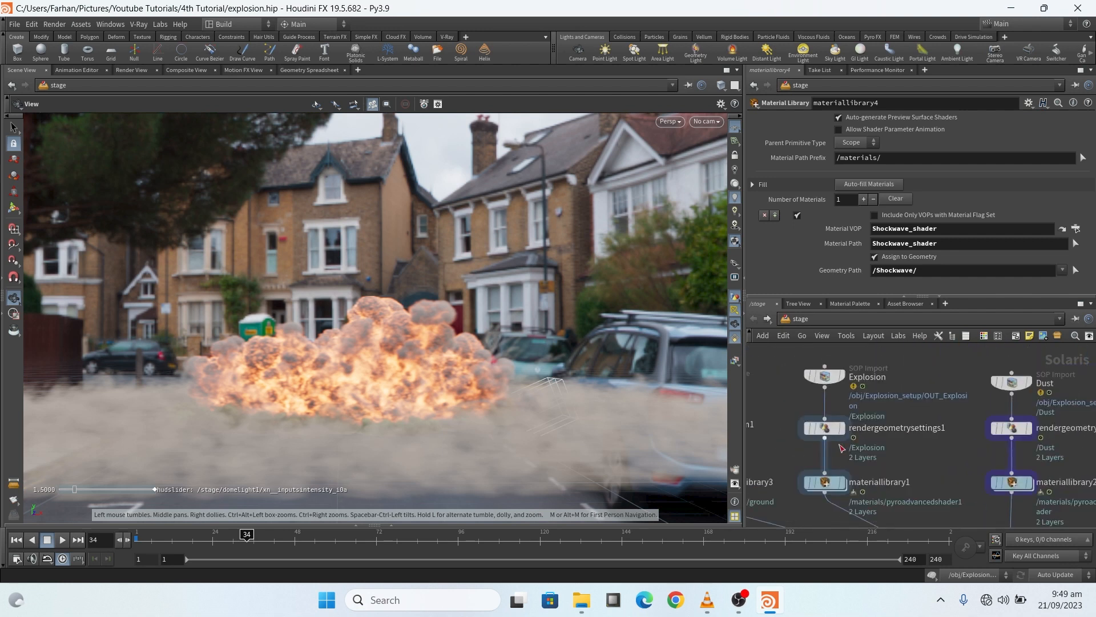
double_click(830, 483)
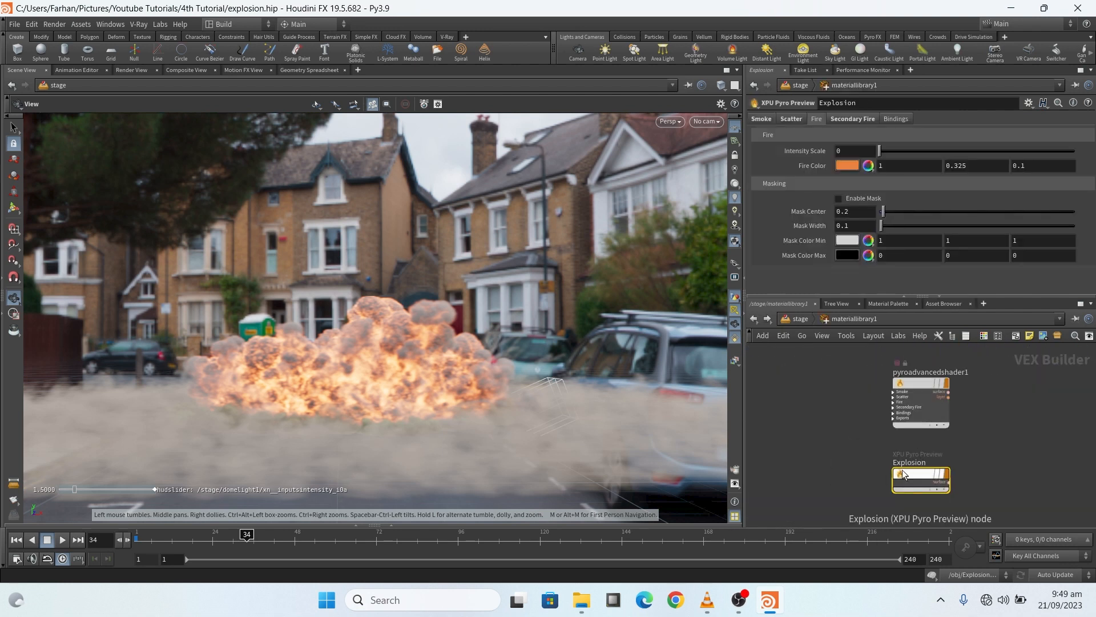
left_click(754, 318)
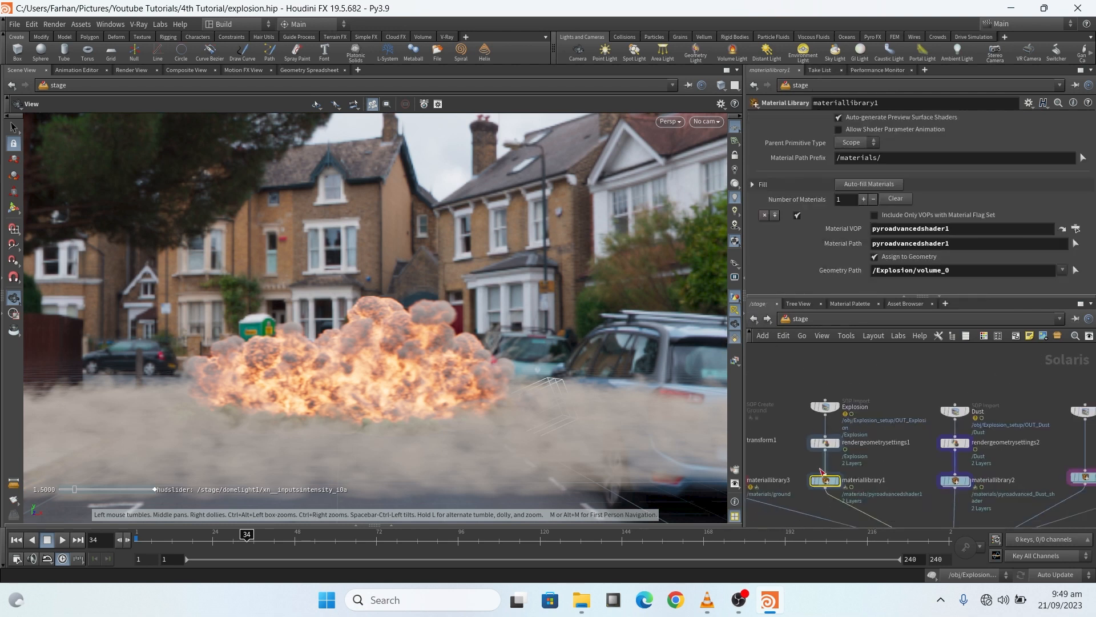
Inspect the dust shaders inside materiallibrary2 and the shockwave shaders inside materiallibrary4, returning to the stage network after each
double_click(929, 479)
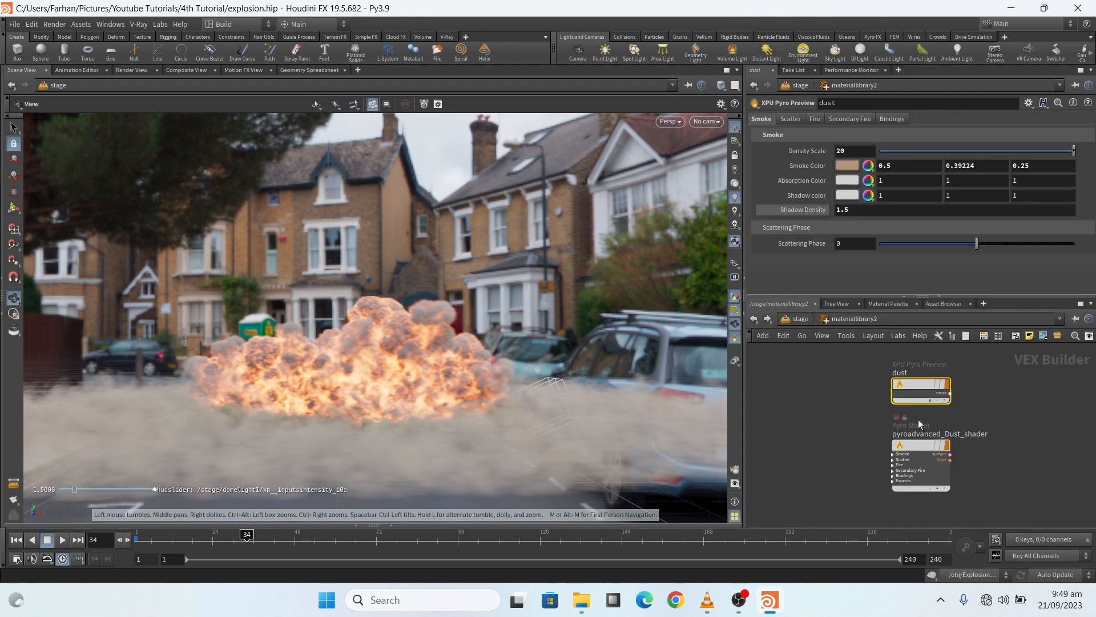
left_click(754, 318)
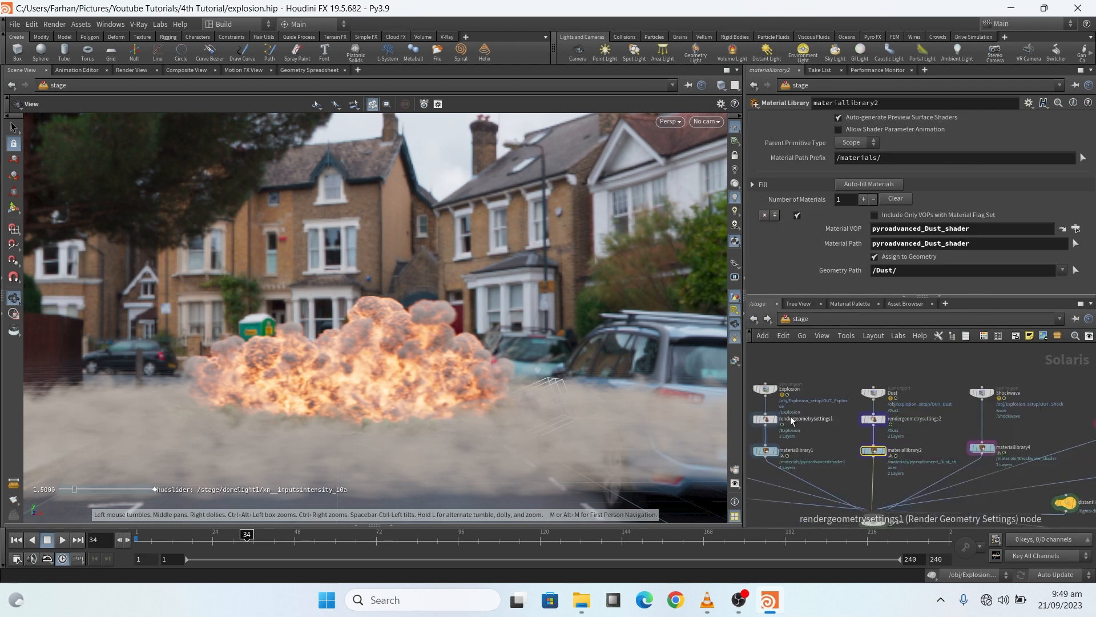
scroll(964, 498, "down", 2)
scroll(962, 510, "up", 3)
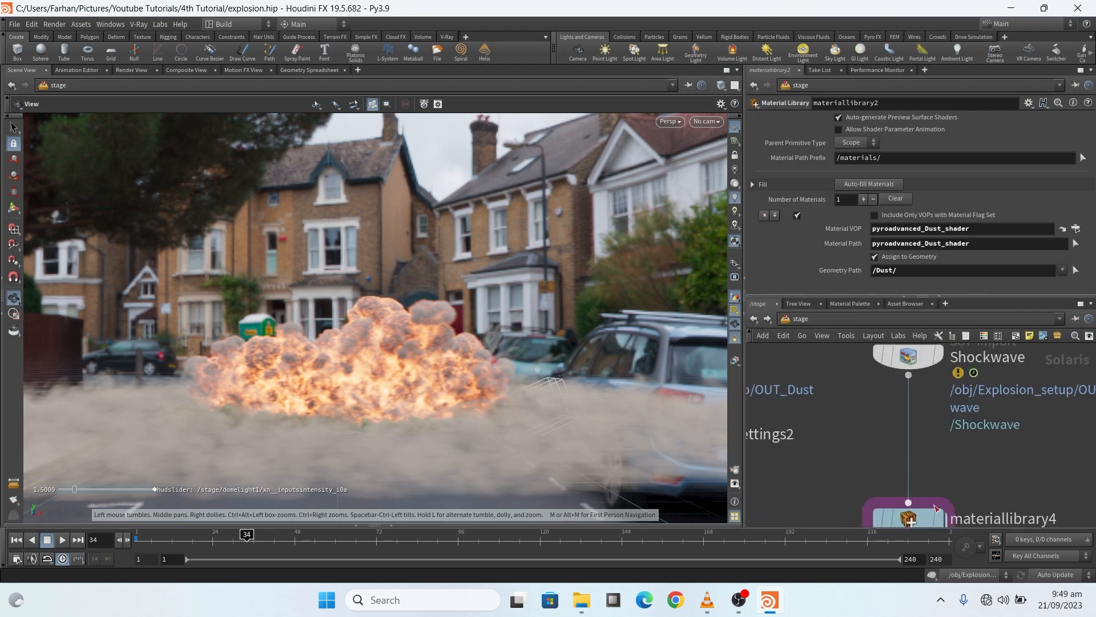
scroll(921, 432, "down", 3)
scroll(921, 454, "up", 3)
double_click(913, 489)
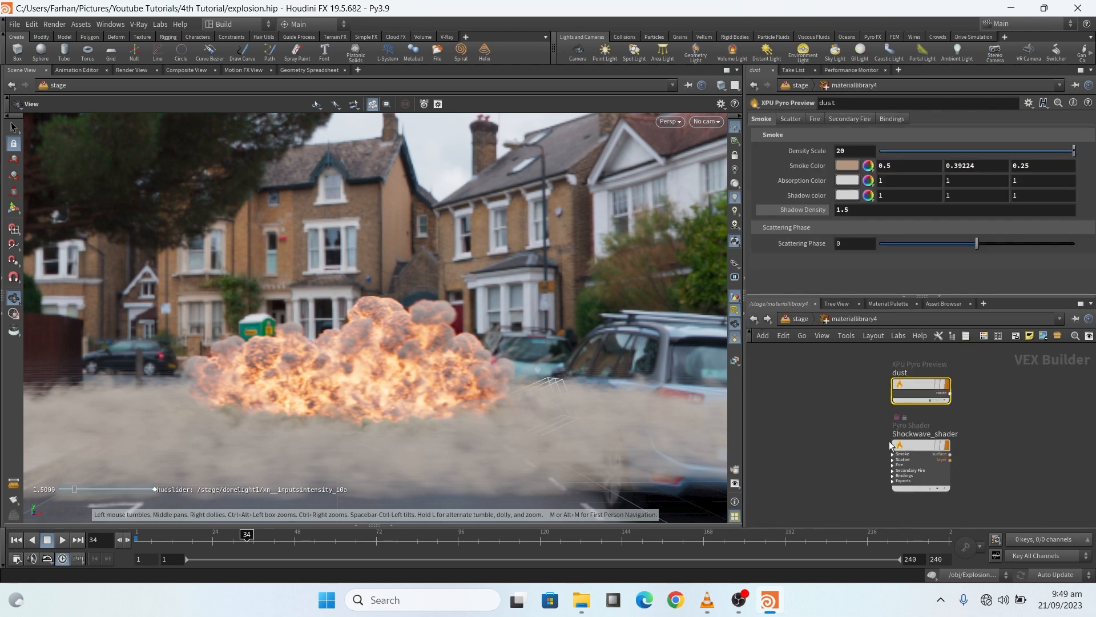
left_click(750, 321)
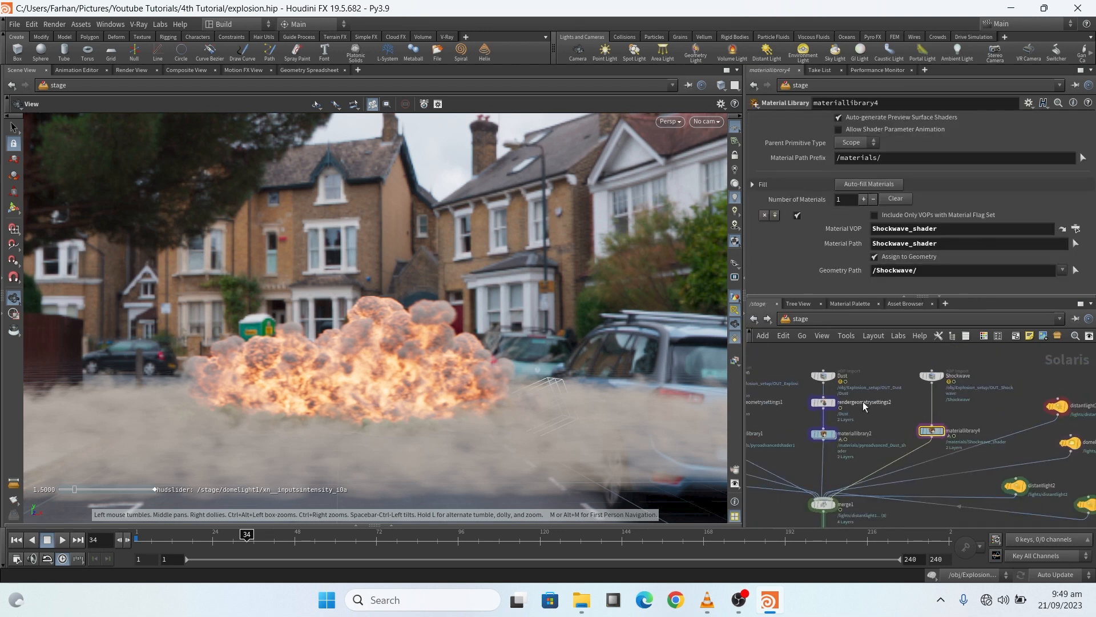
Set the rendering engine of karmarendersettings to XPU Engine (Beta)
scroll(899, 427, "down", 4)
scroll(828, 457, "up", 4)
scroll(917, 428, "up", 1)
scroll(916, 430, "up", 1)
middle_click_drag(904, 486, 894, 444)
scroll(894, 443, "down", 1)
scroll(895, 441, "up", 3)
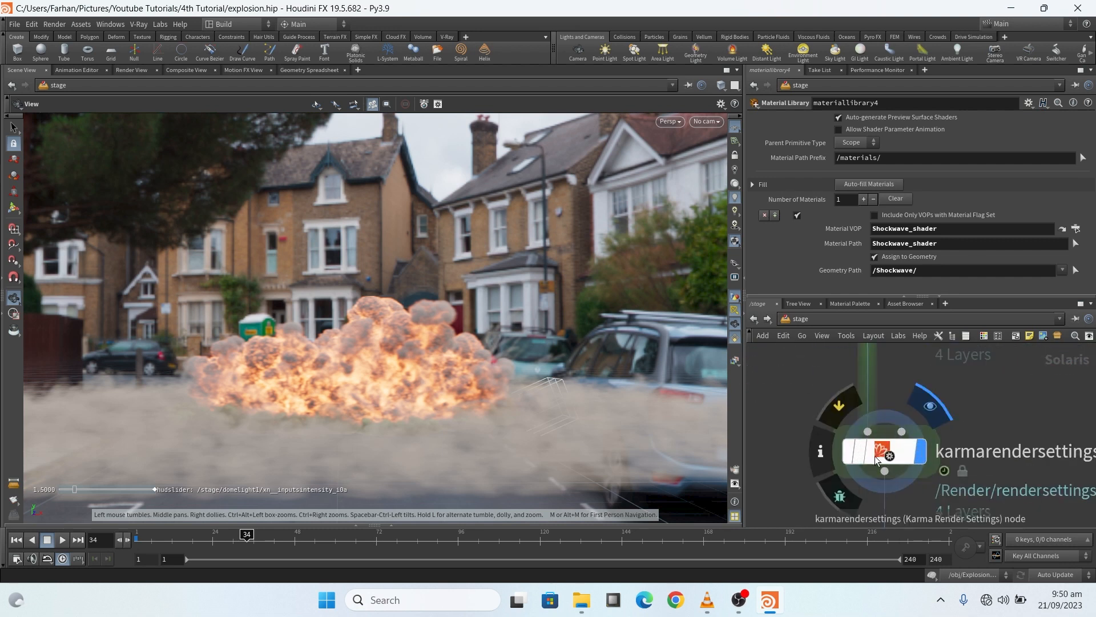
left_click(879, 460)
left_click(862, 212)
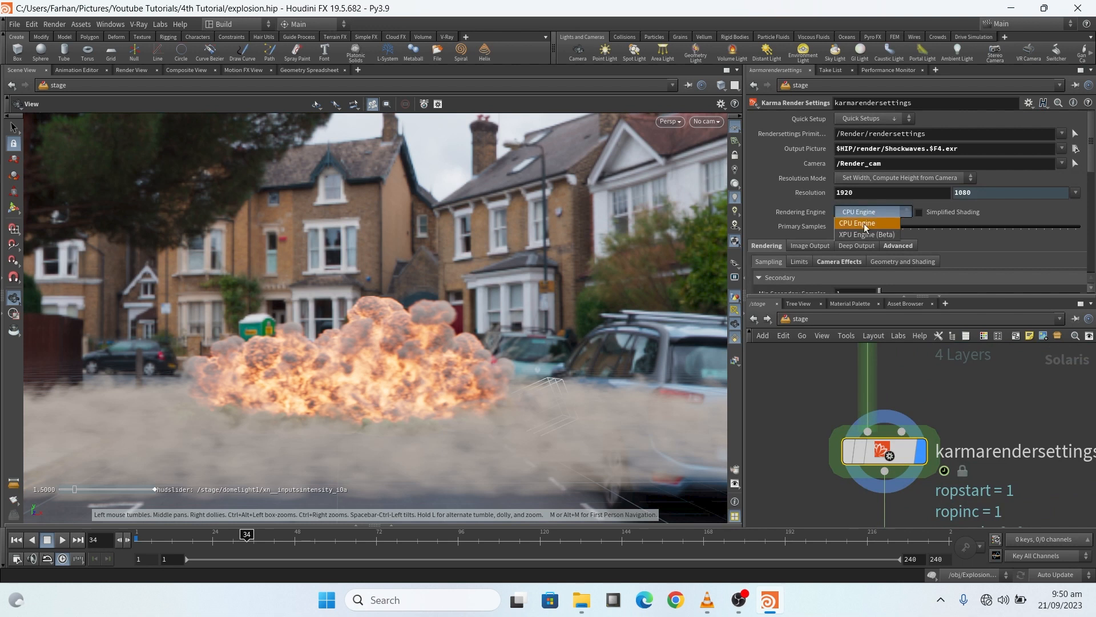
left_click(863, 232)
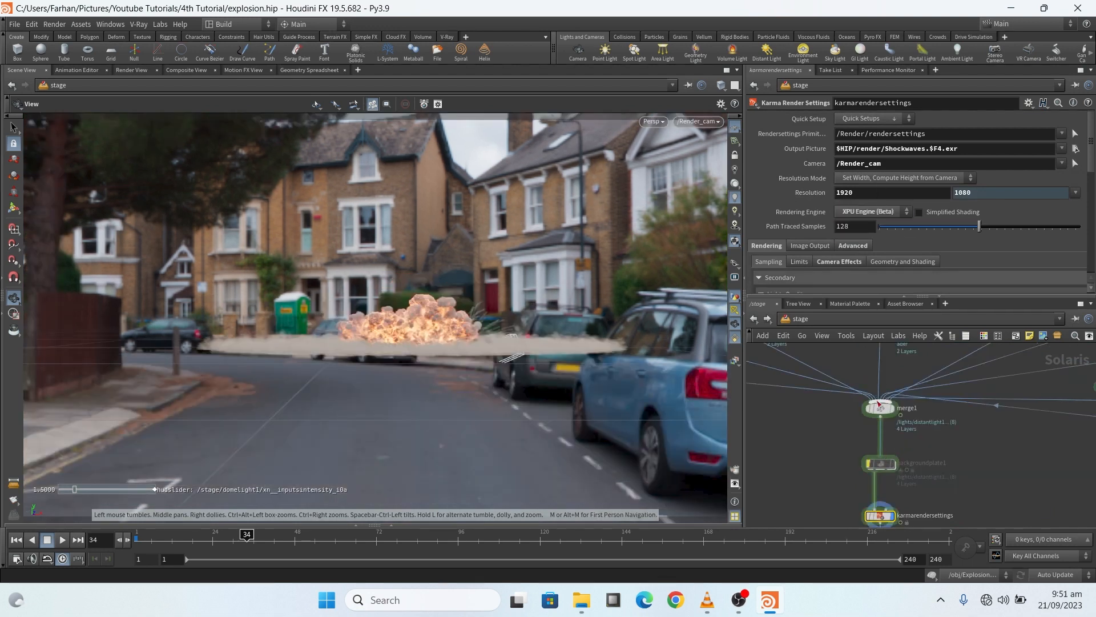
Open materiallibrary1 again to point out its Explosion XPU Pyro Preview node, and return to the stage network
scroll(887, 377, "down", 2)
scroll(856, 403, "up", 4)
left_click(856, 403)
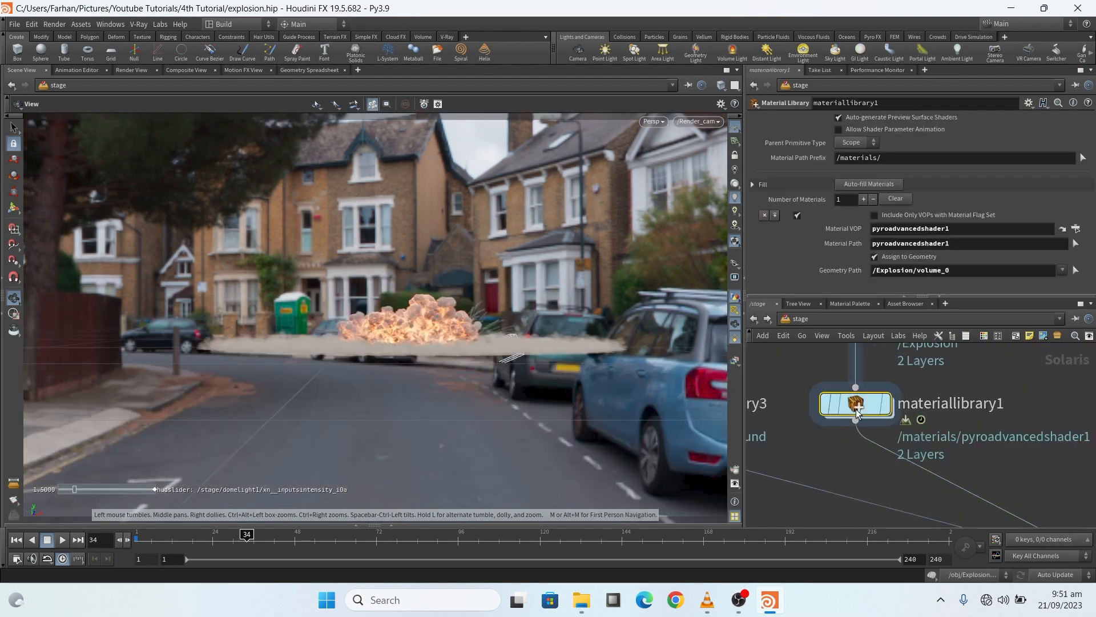
double_click(856, 403)
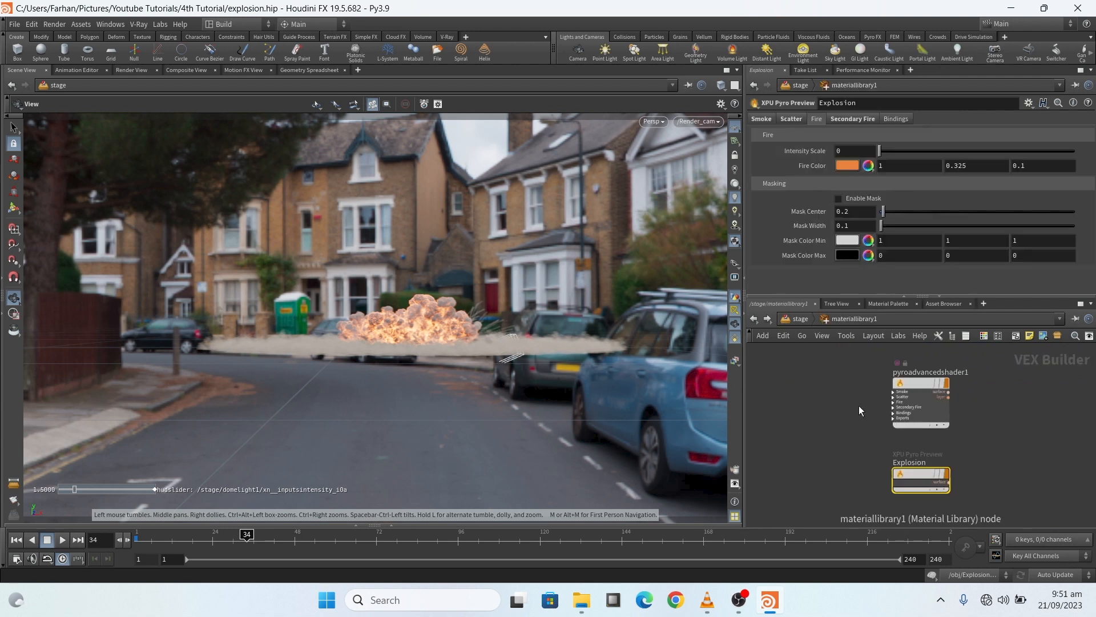
scroll(908, 462, "up", 2)
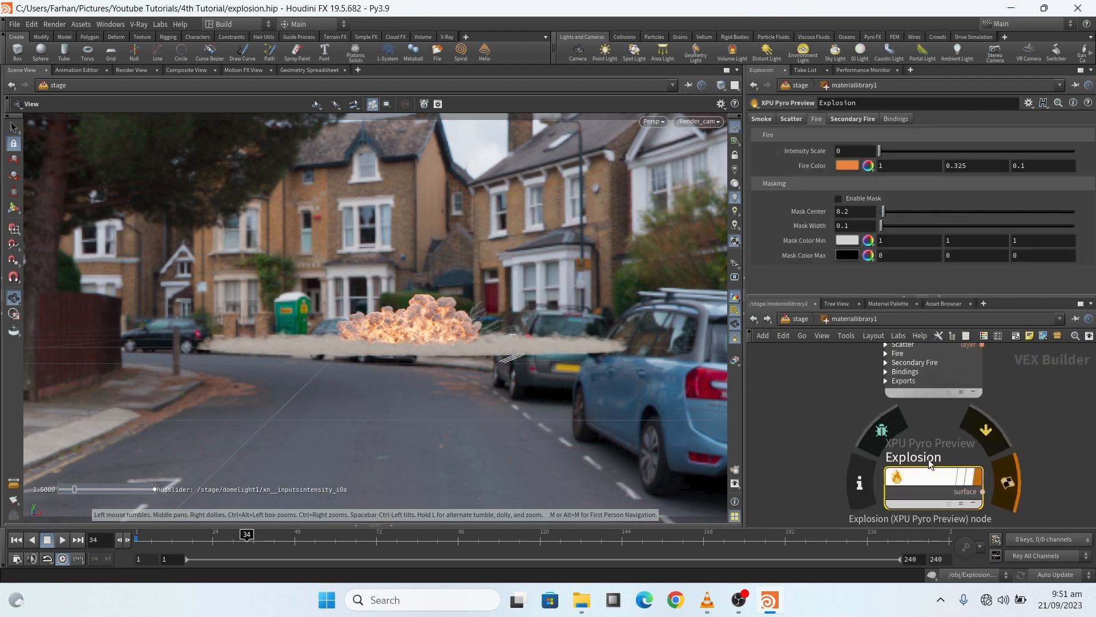
double_click(930, 458)
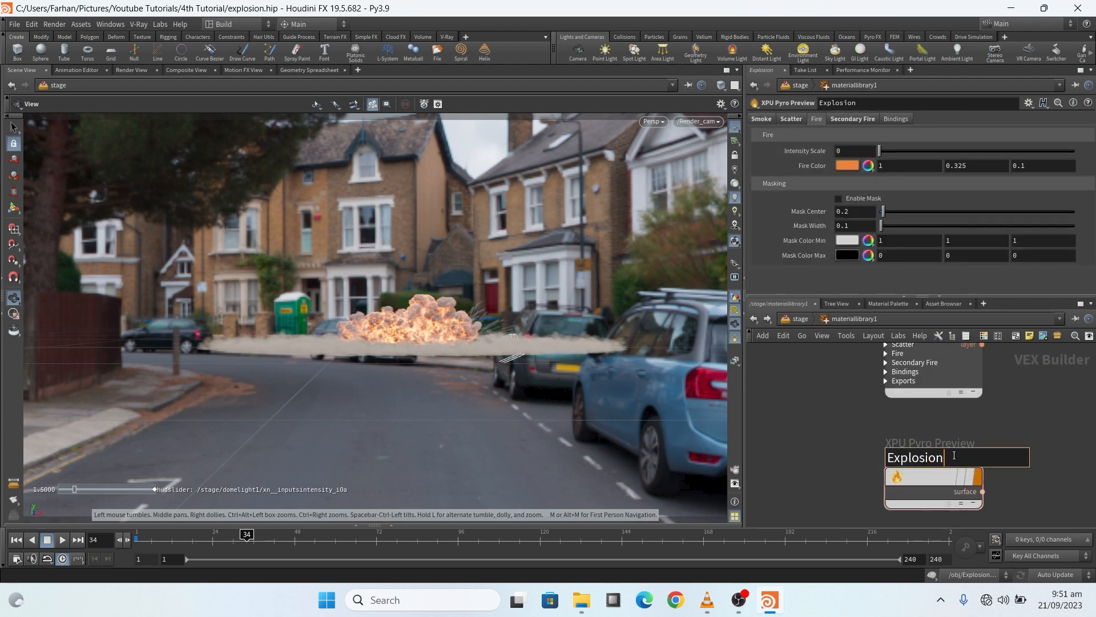
left_click(749, 320)
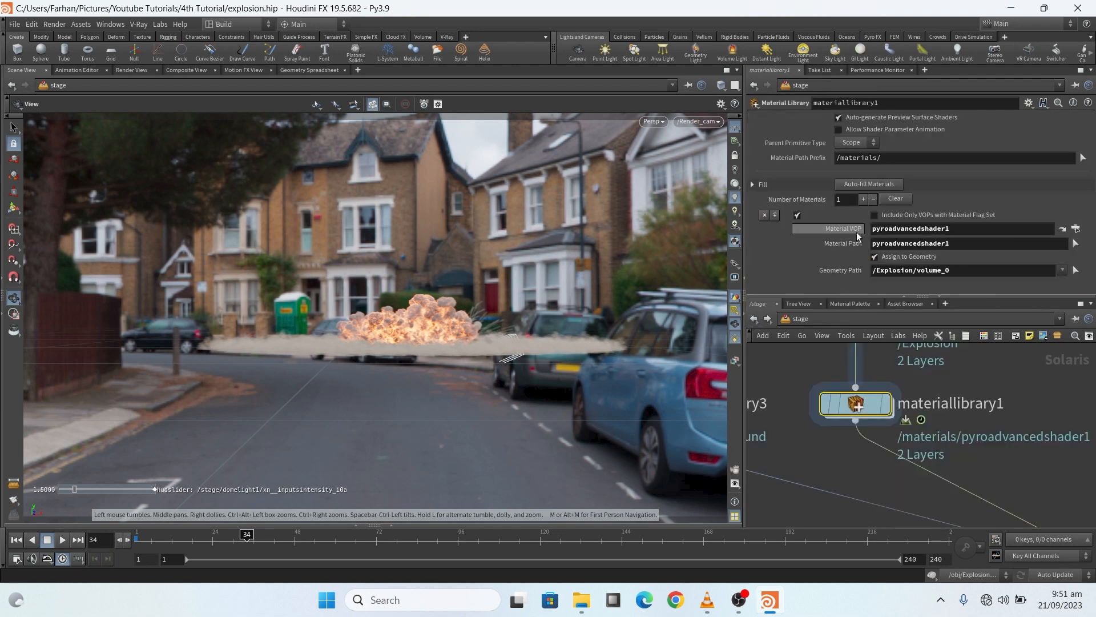
Look over the stage network, and examine the explosion up close outside the camera view
scroll(1037, 441, "down", 4)
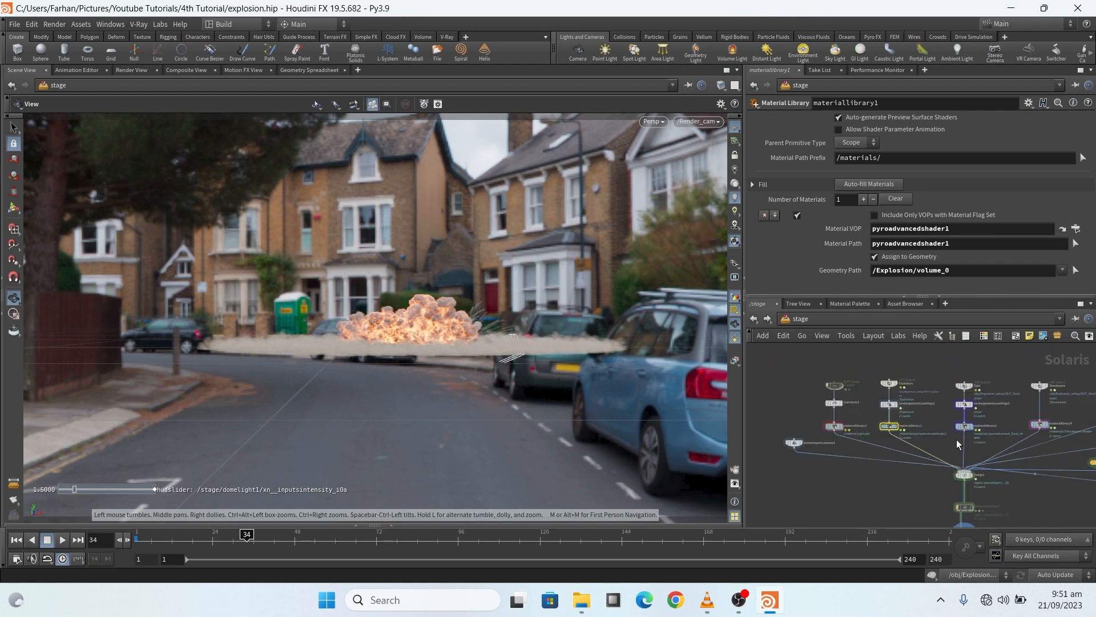
scroll(915, 445, "up", 2)
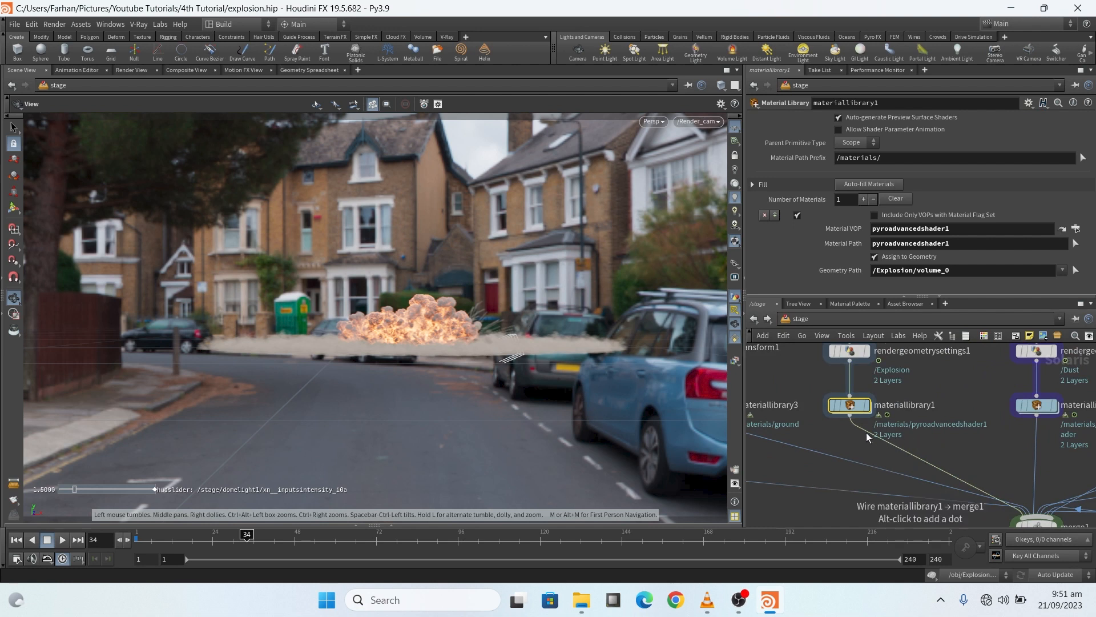
scroll(860, 422, "down", 2)
scroll(861, 422, "down", 3)
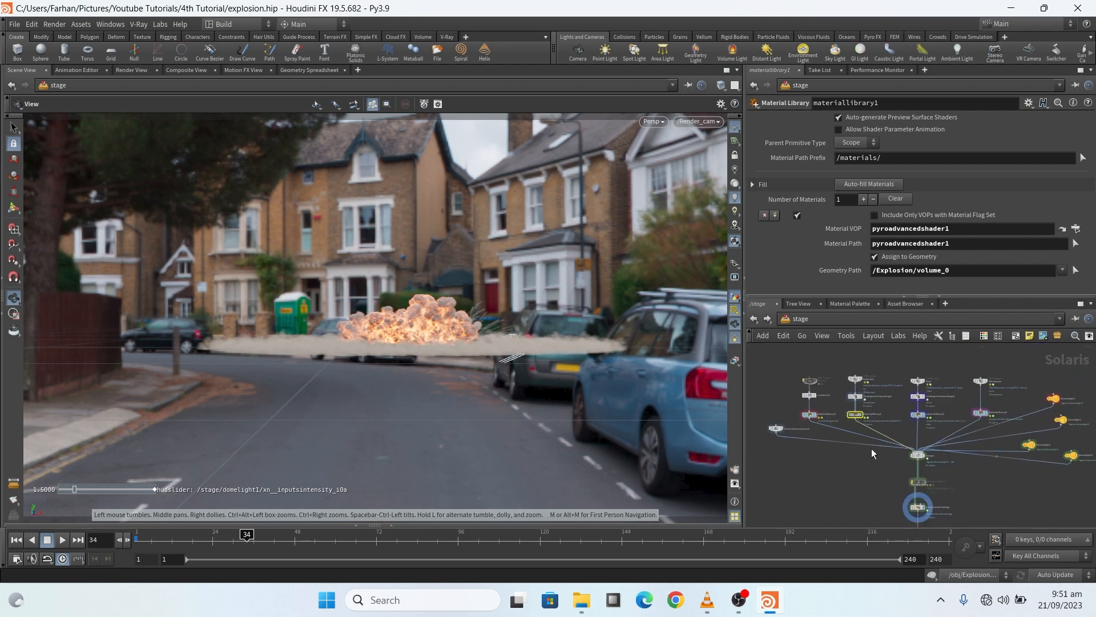
scroll(374, 267, "up", 5)
left_click_drag(379, 267, 434, 317)
scroll(424, 325, "up", 3)
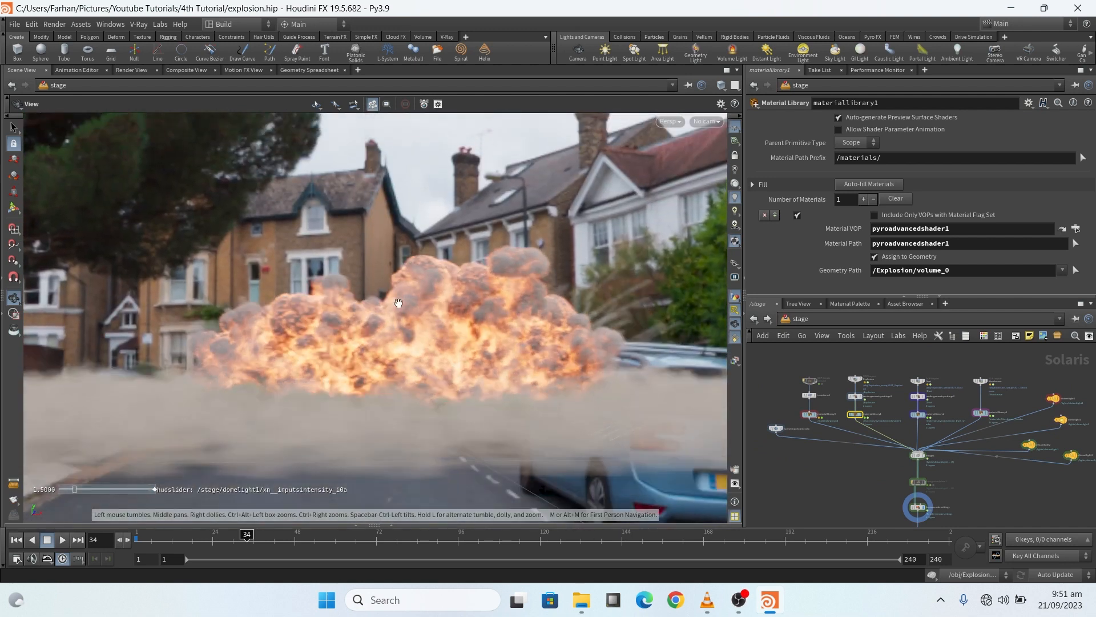
Select karmarendersettings and set its rendering engine to CPU Engine
scroll(912, 414, "up", 4)
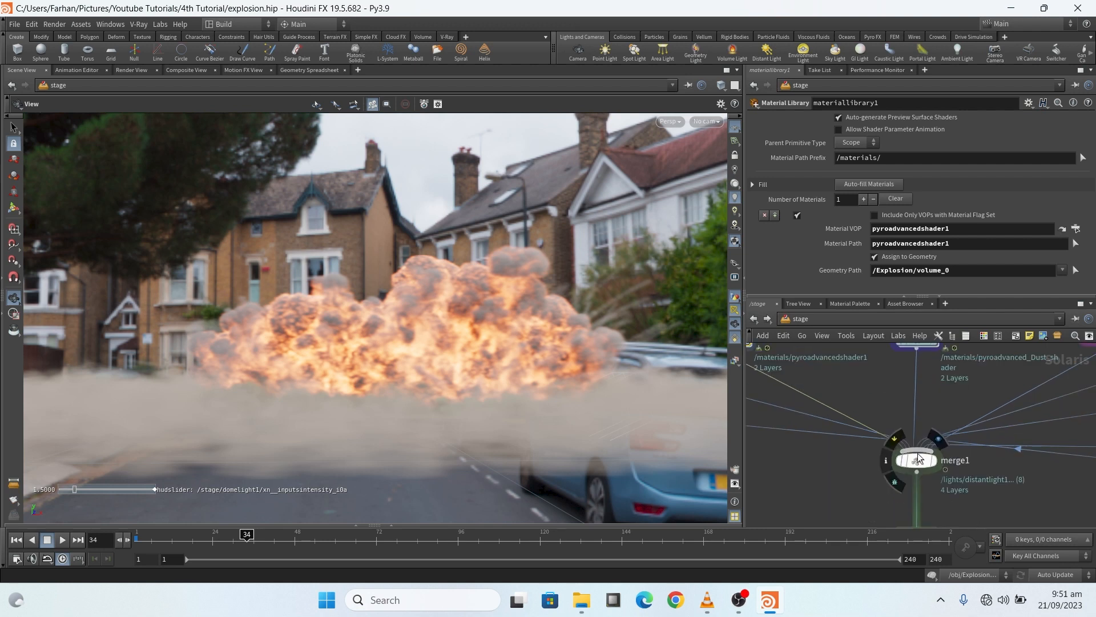
scroll(913, 474, "up", 4)
scroll(914, 477, "down", 2)
scroll(916, 479, "up", 2)
left_click(915, 477)
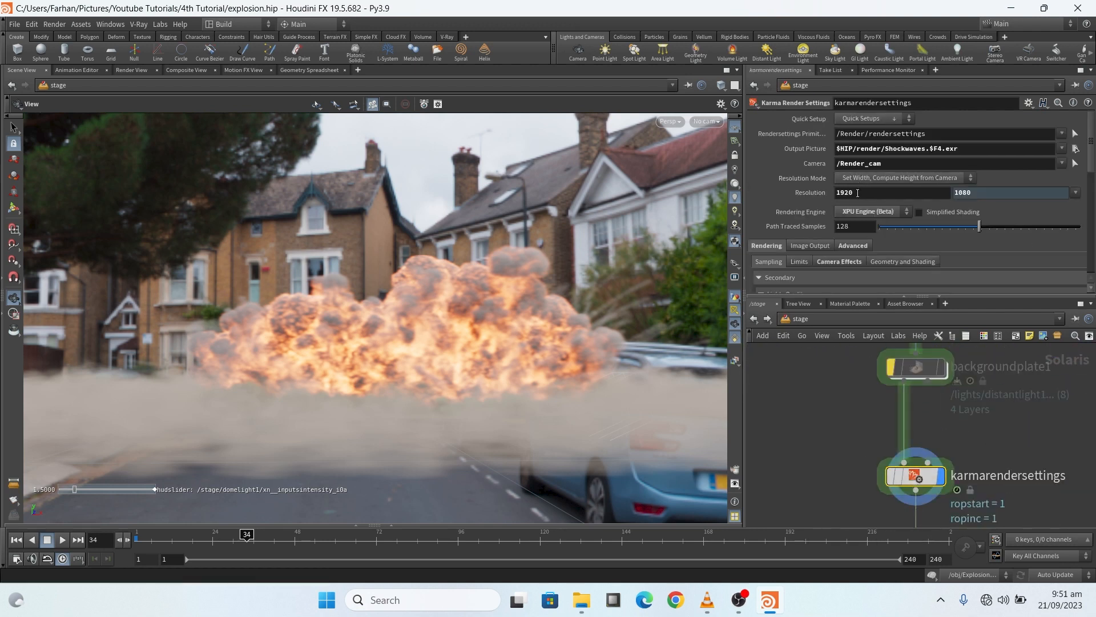
left_click(865, 212)
left_click(860, 224)
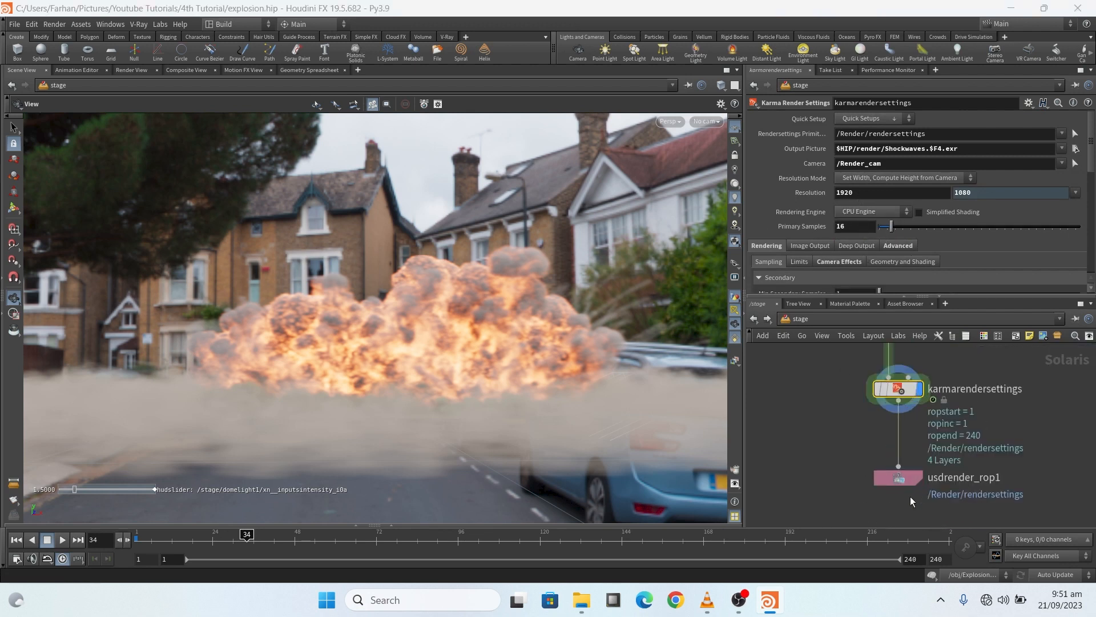
Select the backgroundplate1 node above the Karma render settings and turn off its bypass
scroll(907, 492, "down", 2)
scroll(904, 495, "up", 2)
scroll(907, 501, "down", 2)
scroll(894, 370, "up", 5)
middle_click_drag(901, 370, 835, 448)
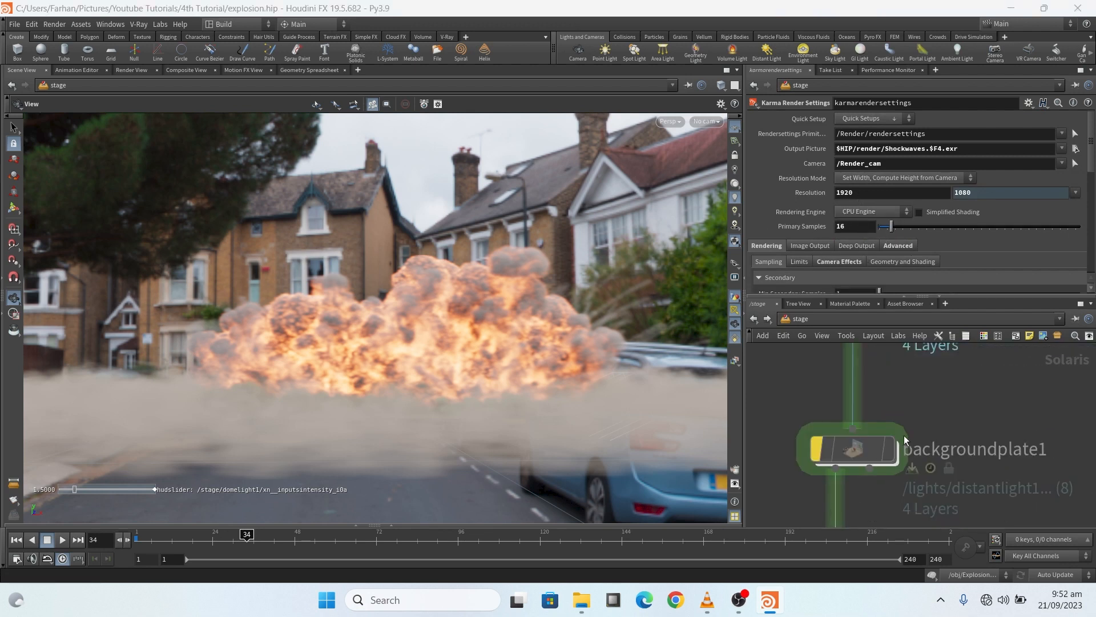
left_click(859, 456)
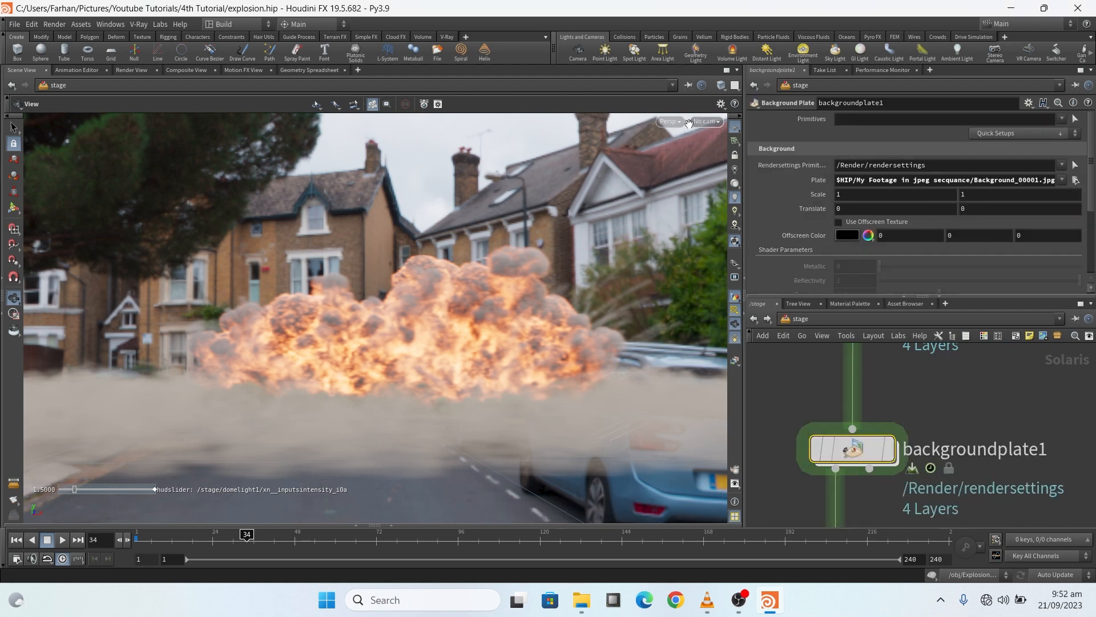
Look through the Render_cam camera in the stage viewport
left_click(670, 121)
left_click(706, 121)
left_click(708, 143)
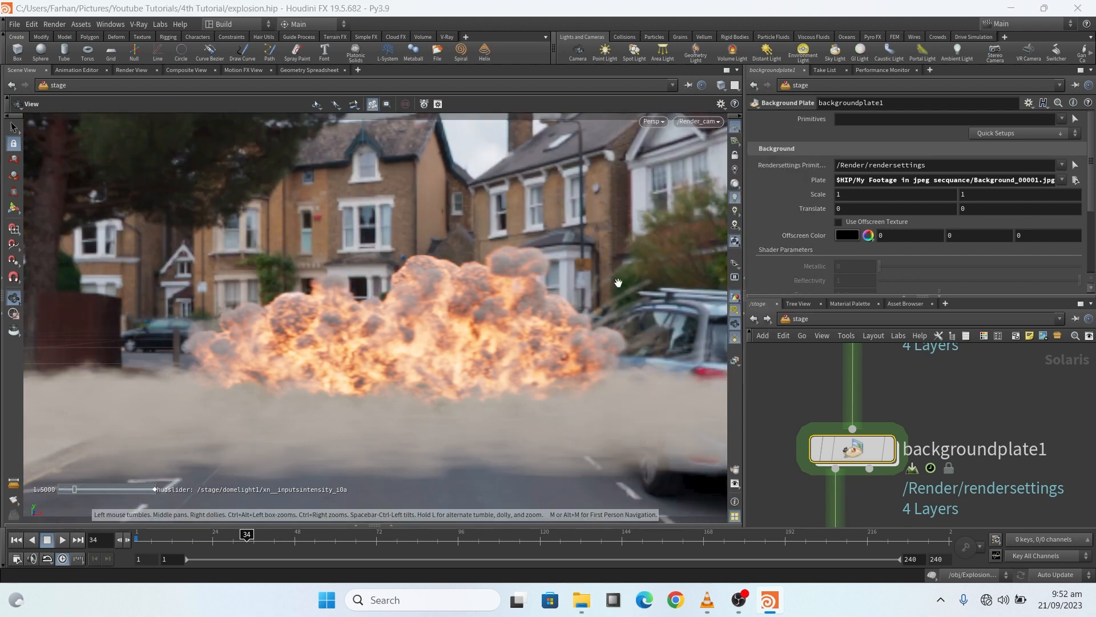
mouse_move(849, 449)
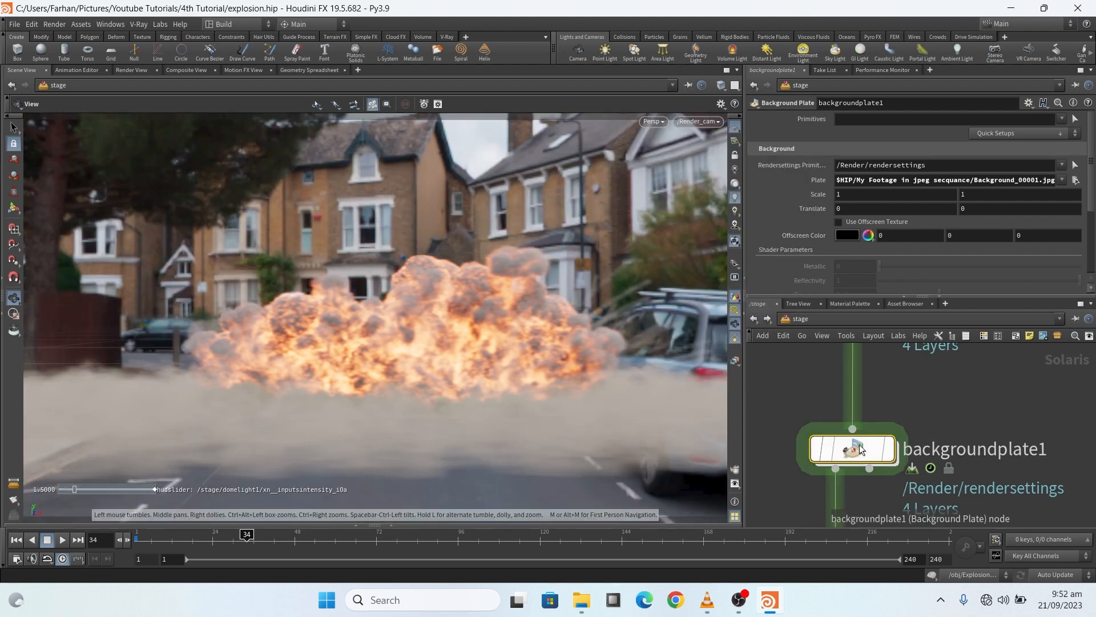
Switch the stage viewport's renderer to Karma to preview the scene with the background plate
scroll(851, 451, "down", 4)
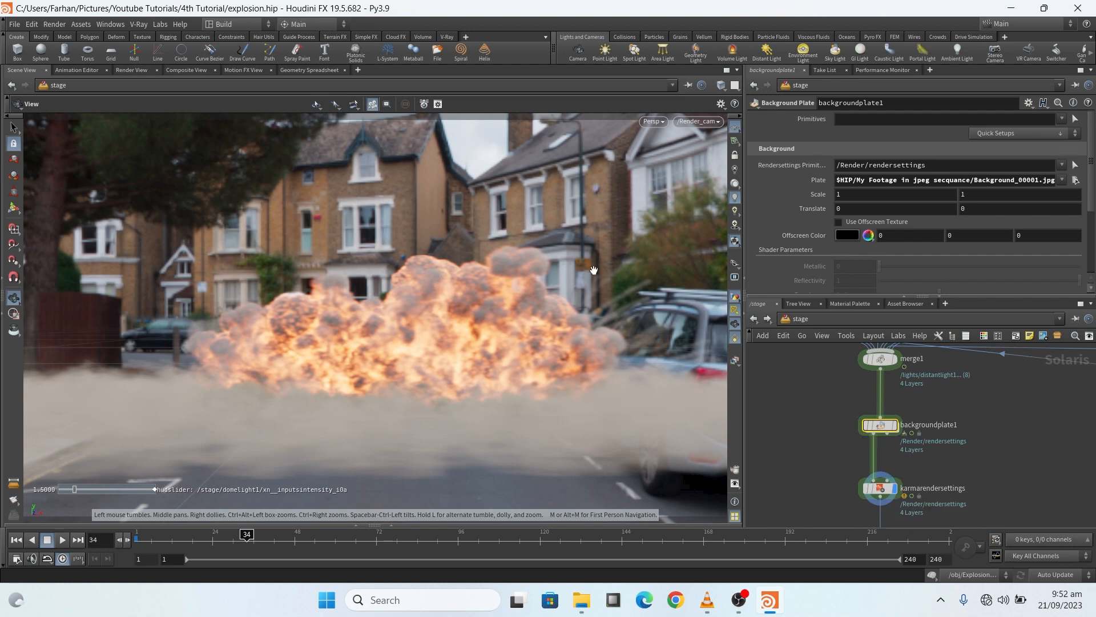
scroll(880, 457, "down", 2)
left_click(653, 121)
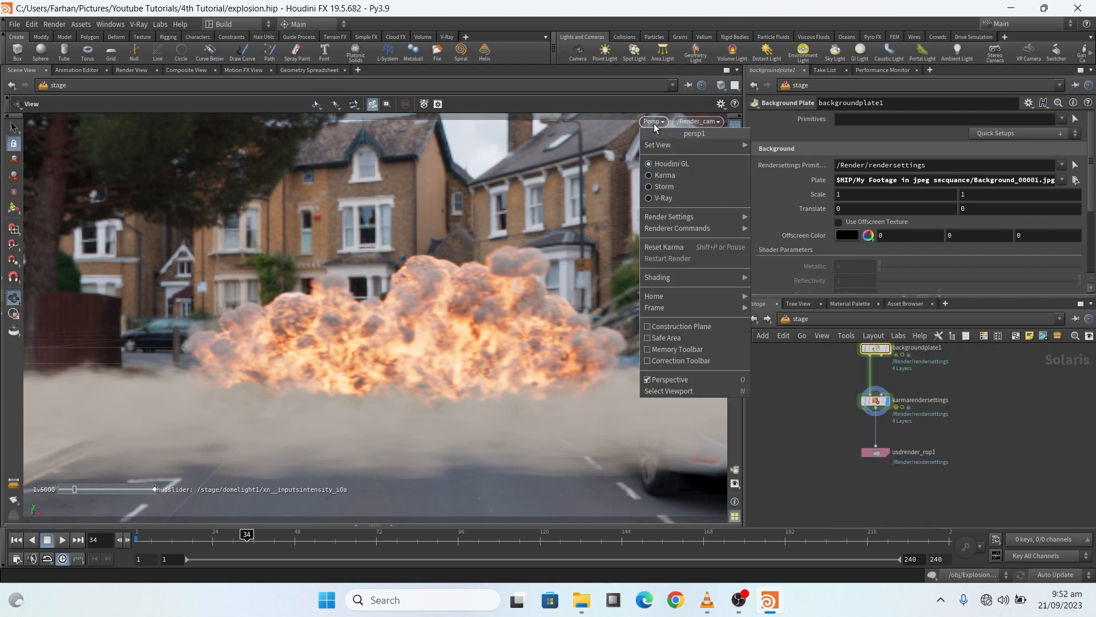
left_click(659, 176)
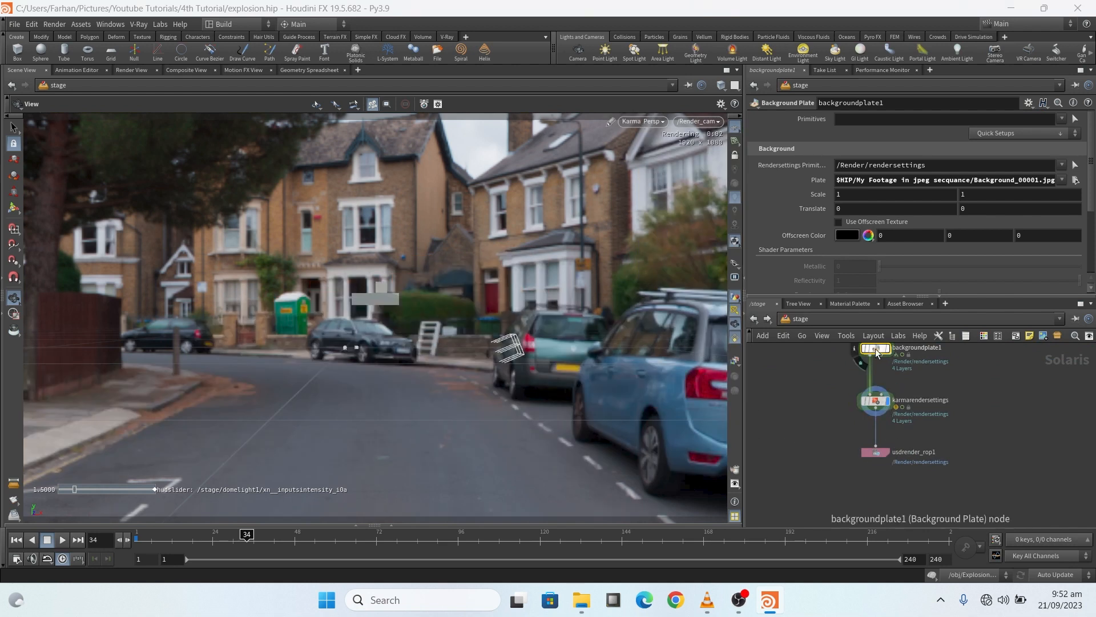
Review the Holdout AOVs settings of backgroundplate1 and examine its node in the network while the Karma preview renders
scroll(811, 172, "down", 3)
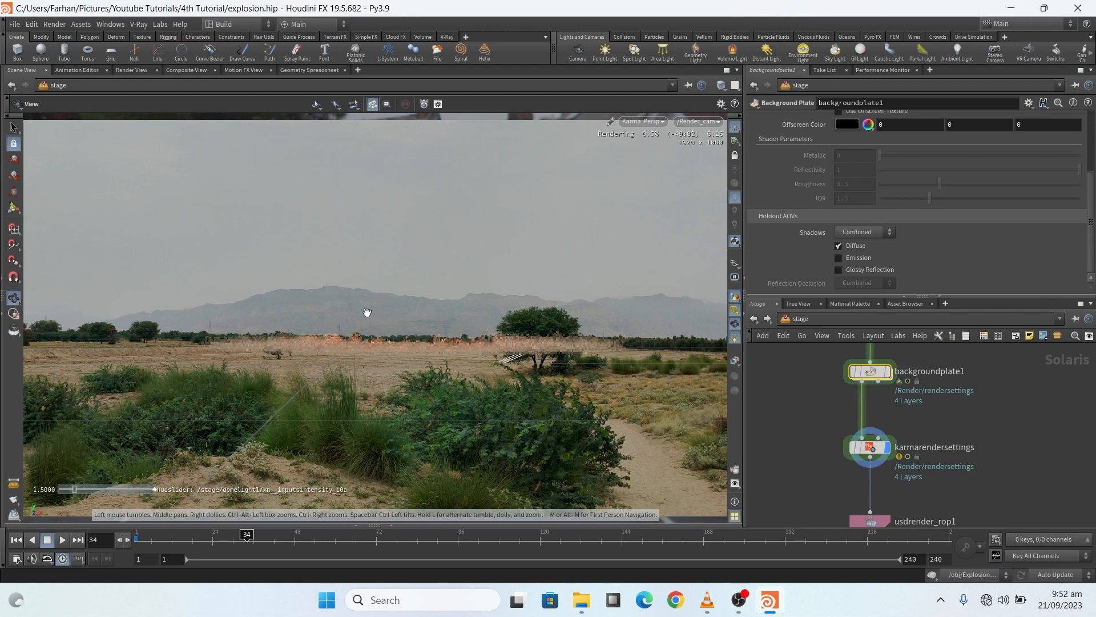
scroll(852, 382, "up", 5)
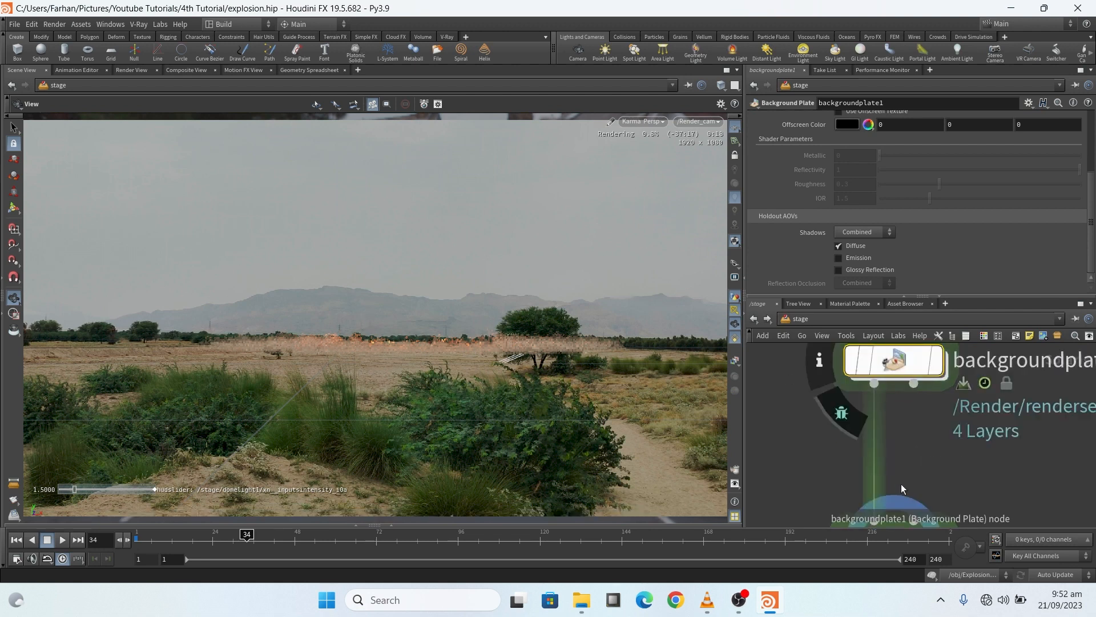
scroll(891, 454, "down", 4)
scroll(903, 418, "up", 5)
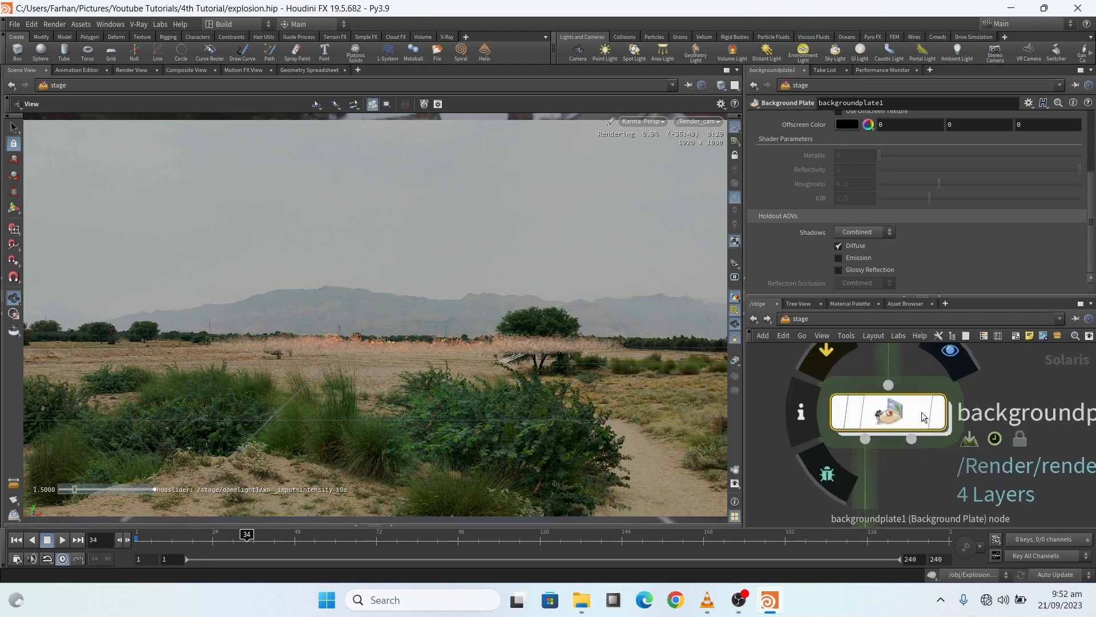
scroll(920, 416, "down", 2)
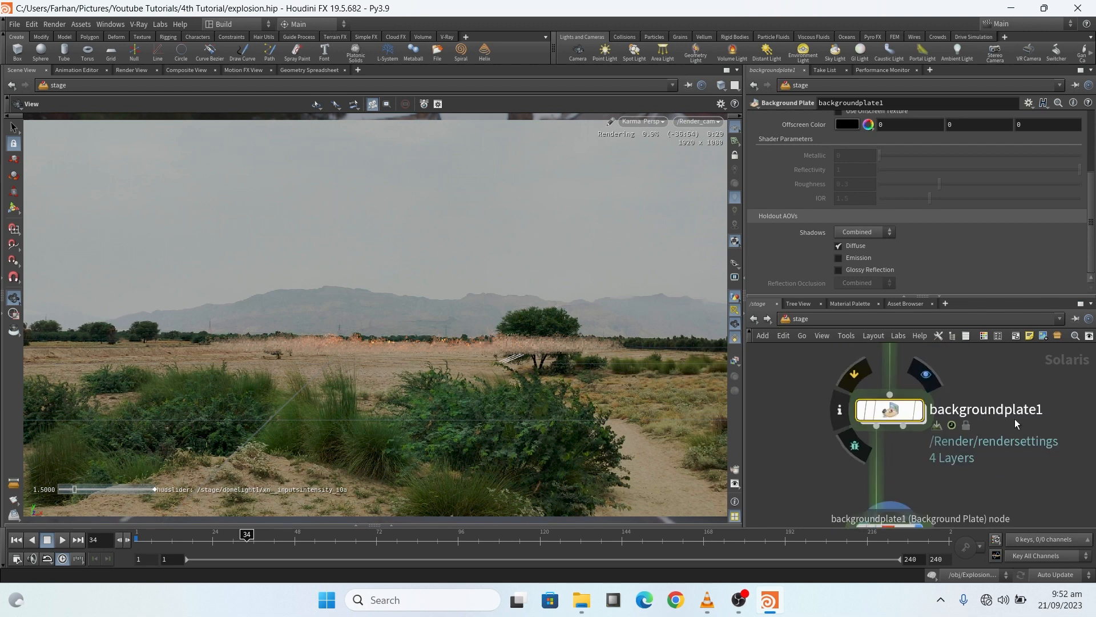
Set the viewport renderer back to Houdini GL and bypass the backgroundplate1 node
left_click(642, 121)
left_click(658, 164)
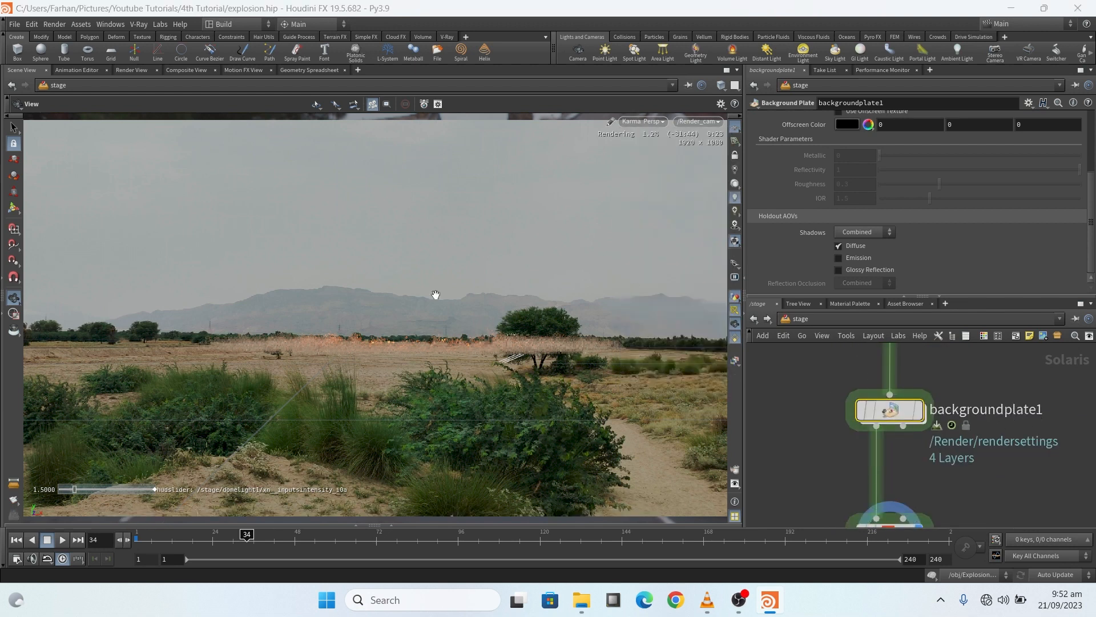
scroll(936, 463, "down", 4)
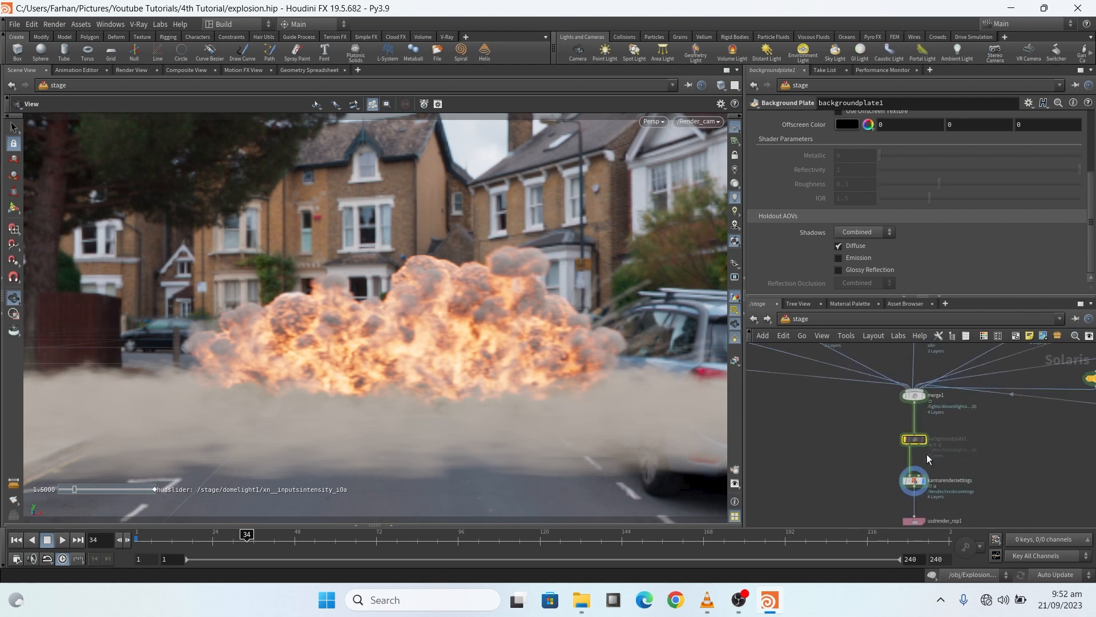
scroll(927, 454, "up", 4)
mouse_move(891, 437)
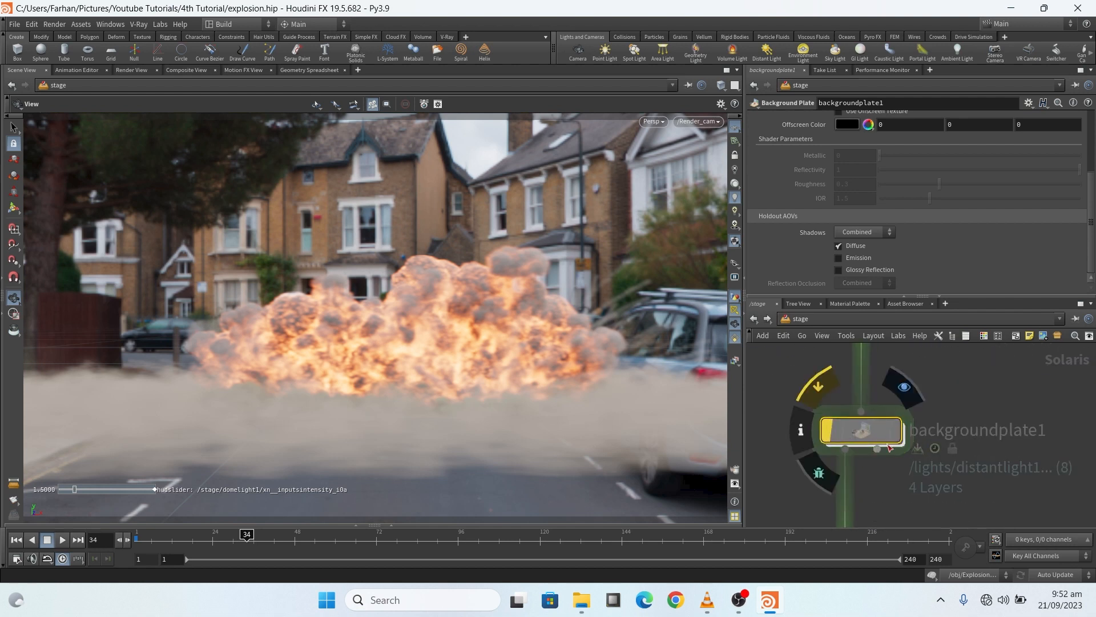
Select rendergeometrysettings1 under the Explosion import and bring its Shading section with the Holdout Mode into view
scroll(917, 483, "down", 5)
scroll(965, 424, "down", 4)
scroll(961, 431, "up", 3)
scroll(968, 478, "down", 1)
scroll(967, 479, "up", 2)
scroll(981, 474, "down", 1)
scroll(857, 423, "up", 5)
scroll(857, 425, "down", 2)
scroll(856, 427, "up", 3)
left_click(857, 429)
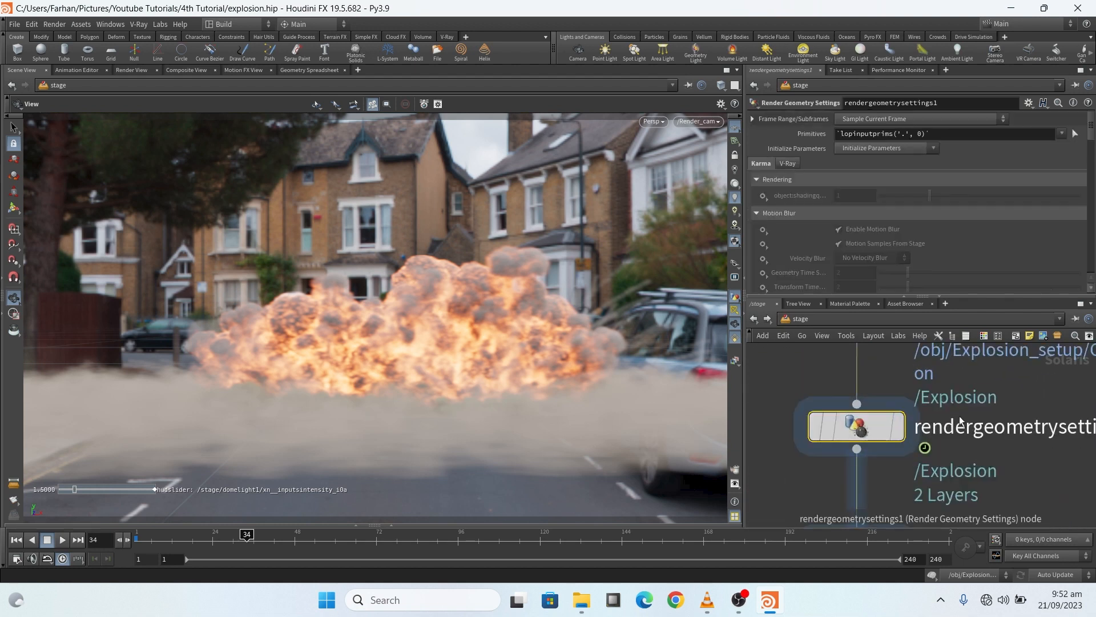
scroll(1046, 487, "down", 3)
scroll(963, 460, "up", 3)
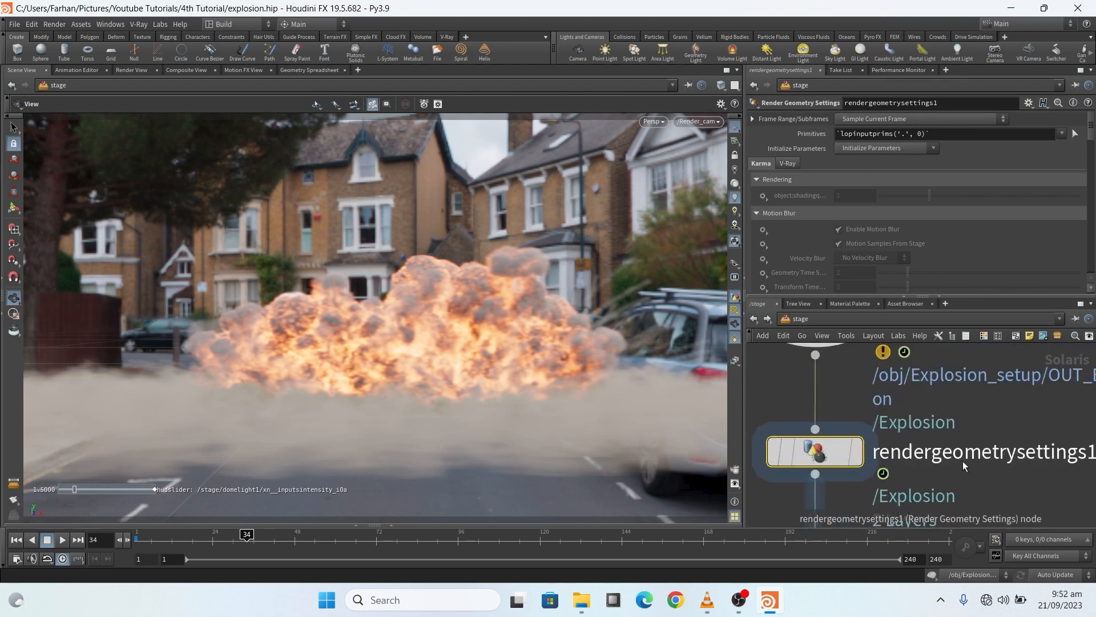
scroll(816, 188, "down", 6)
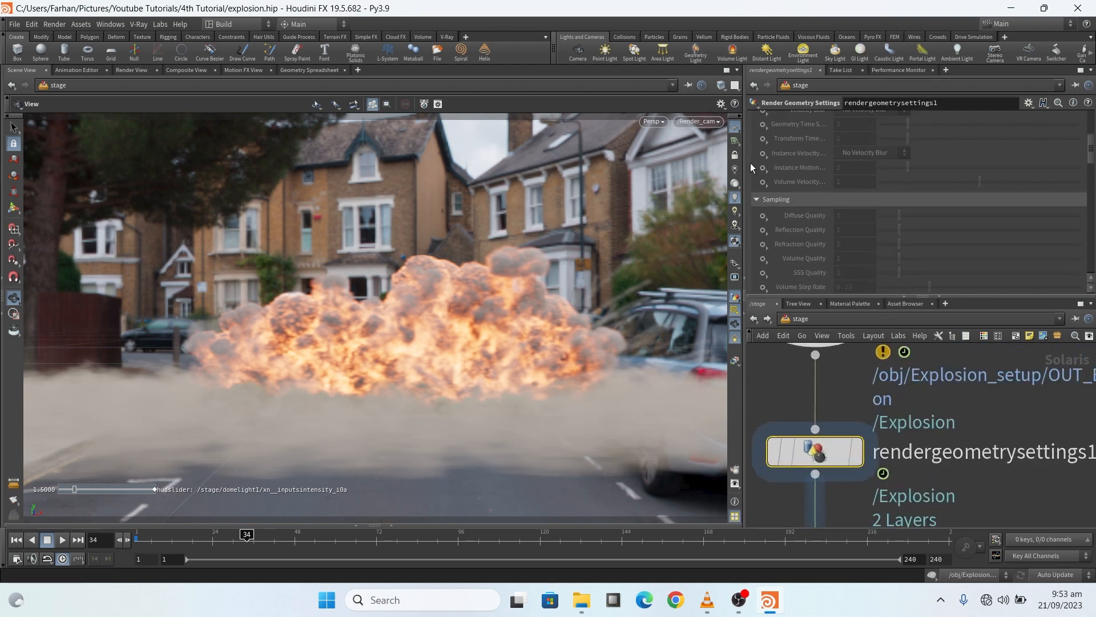
scroll(797, 191, "down", 8)
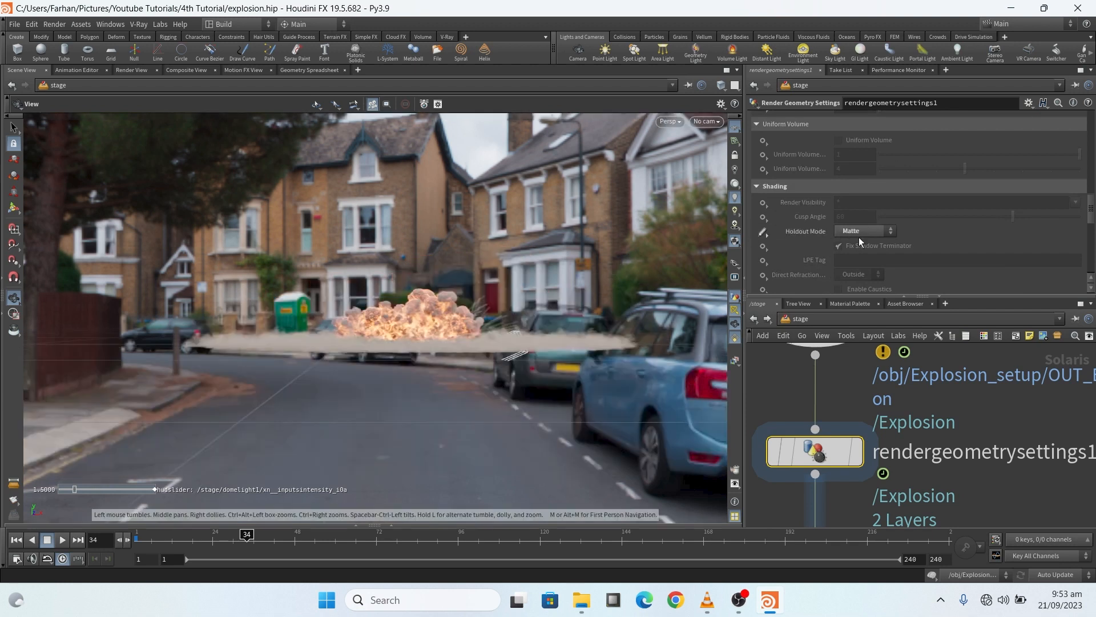
Examine the explosion and dust from several angles outside the camera, and look at the Holdout Mode options of rendergeometrysettings1
scroll(434, 312, "up", 6)
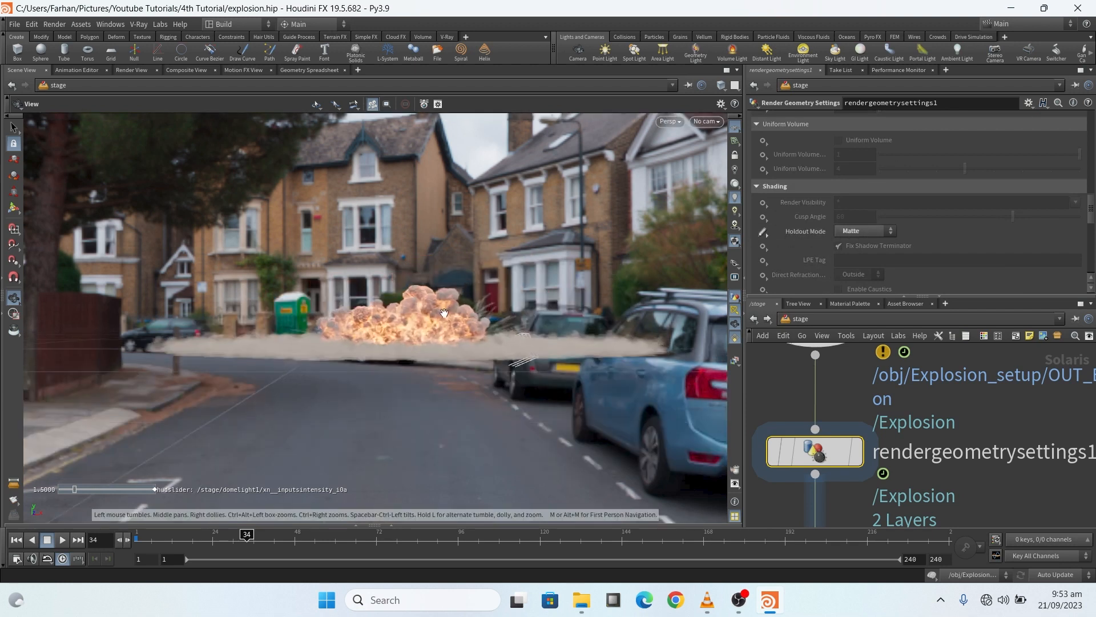
scroll(392, 350, "up", 3)
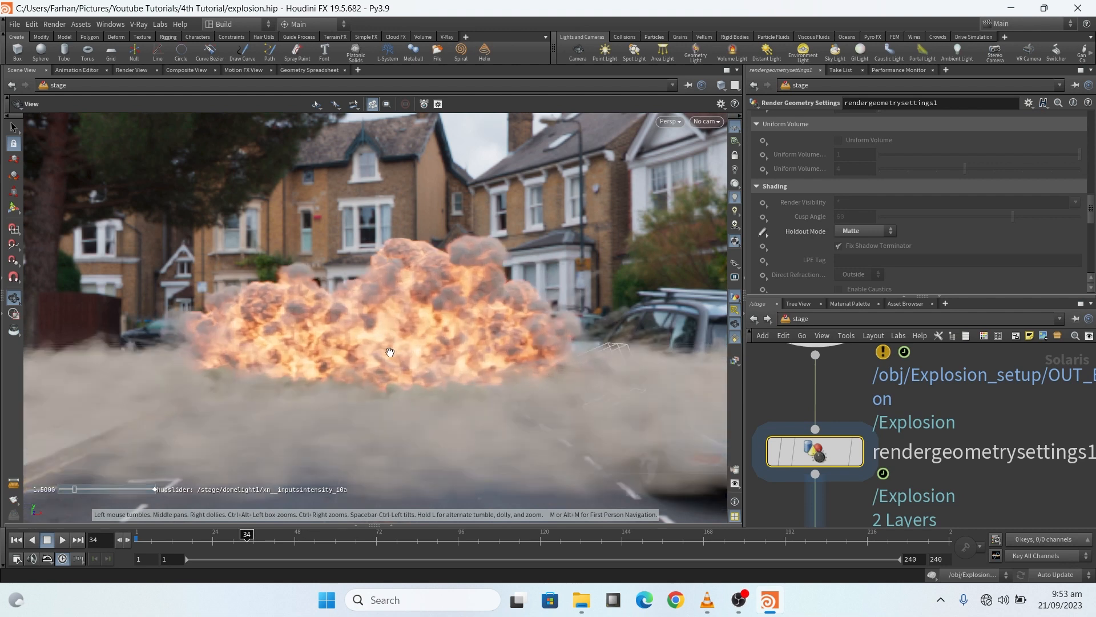
left_click_drag(389, 327, 394, 348)
left_click_drag(341, 313, 184, 405)
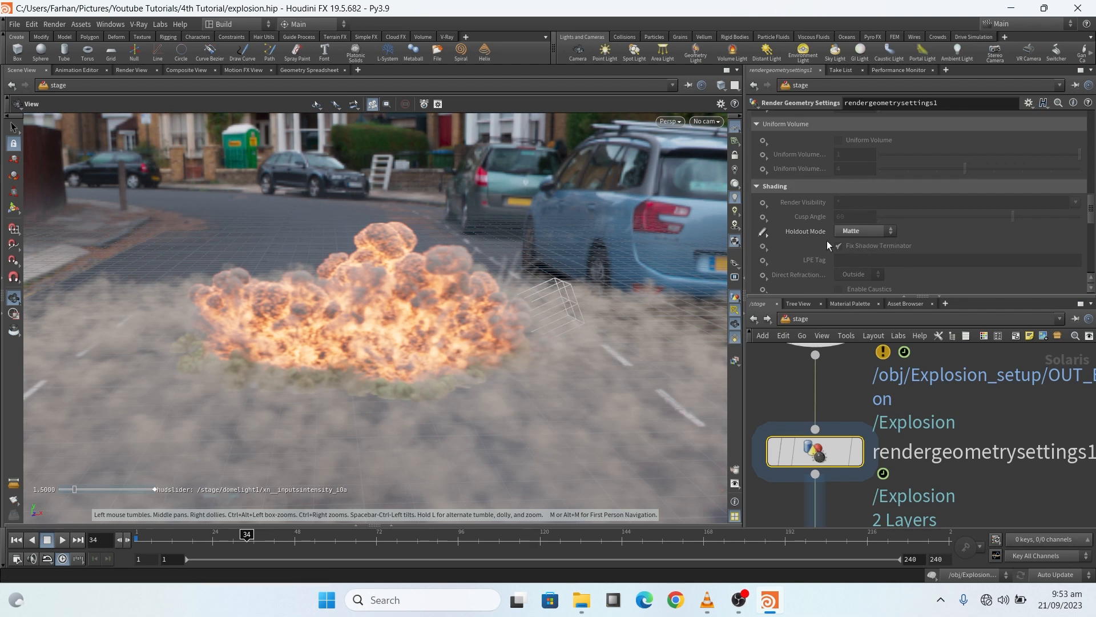
scroll(365, 354, "down", 2)
left_click_drag(364, 354, 377, 339)
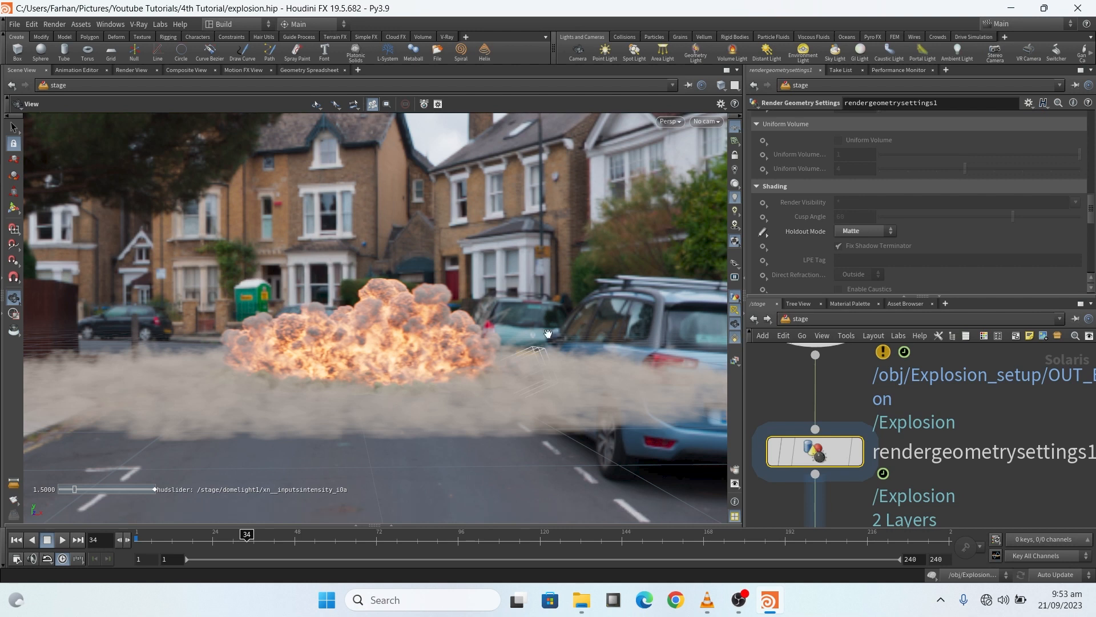
left_click(866, 232)
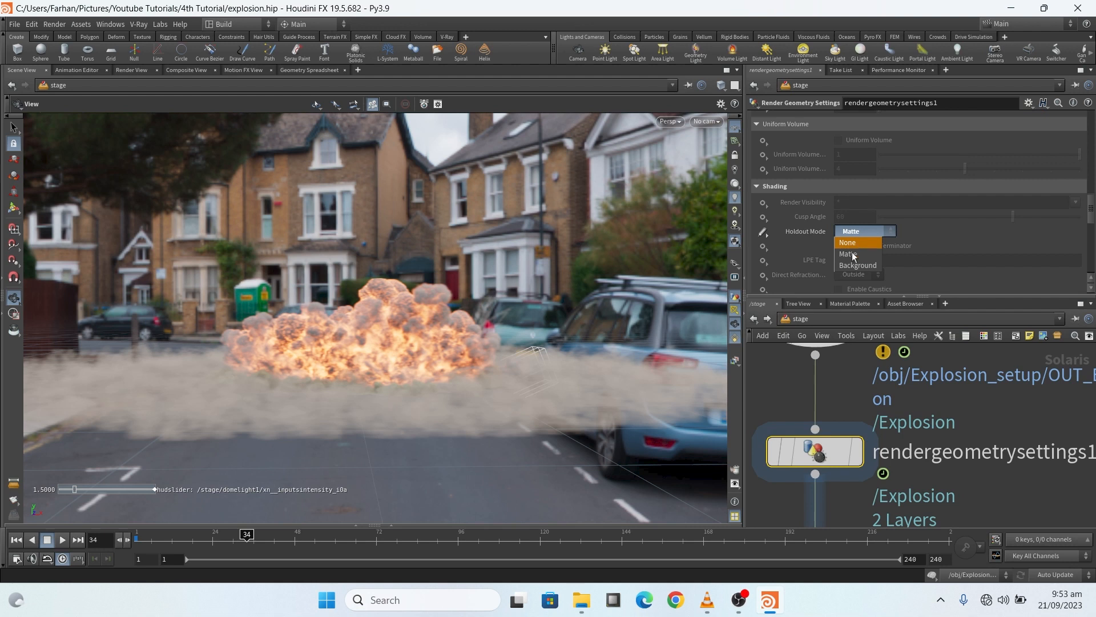
left_click(1039, 509)
Select rendergeometrysettings2 under the Dust import to check its Holdout Mode, and look over the neighbouring branches of the stage network
scroll(761, 412, "down", 6)
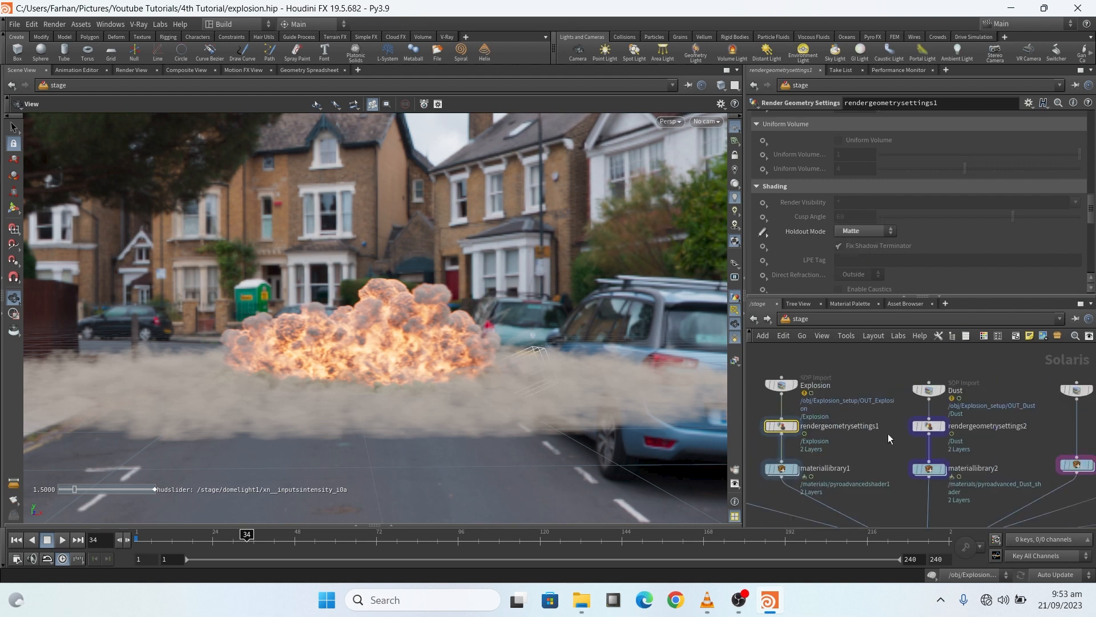
scroll(946, 438, "up", 3)
left_click(914, 415)
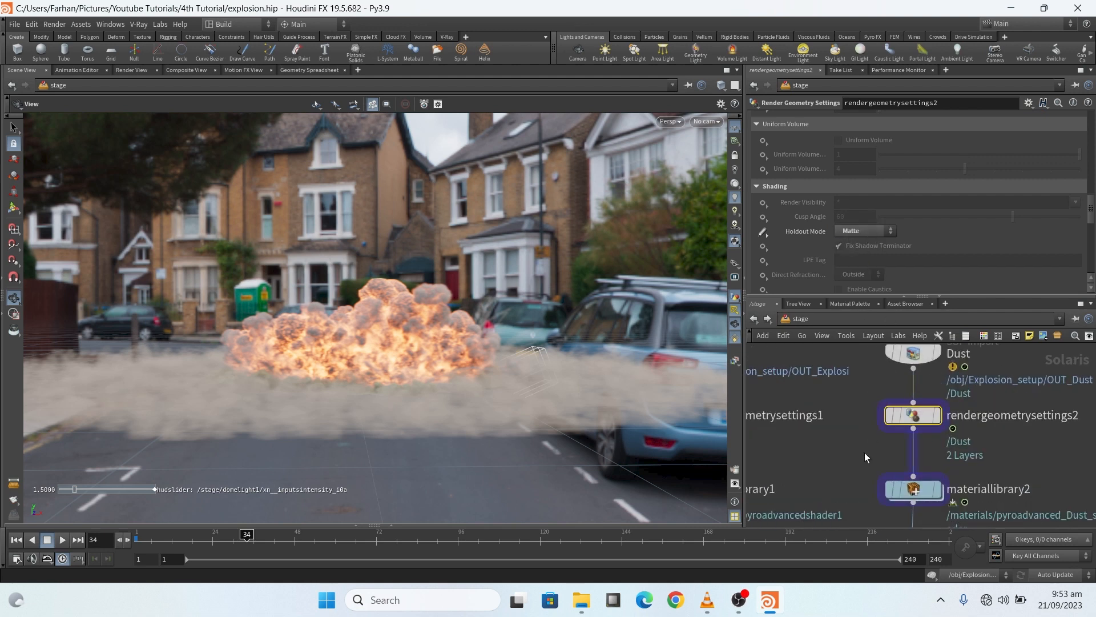
scroll(869, 434, "down", 4)
scroll(957, 432, "up", 3)
scroll(1025, 426, "down", 3)
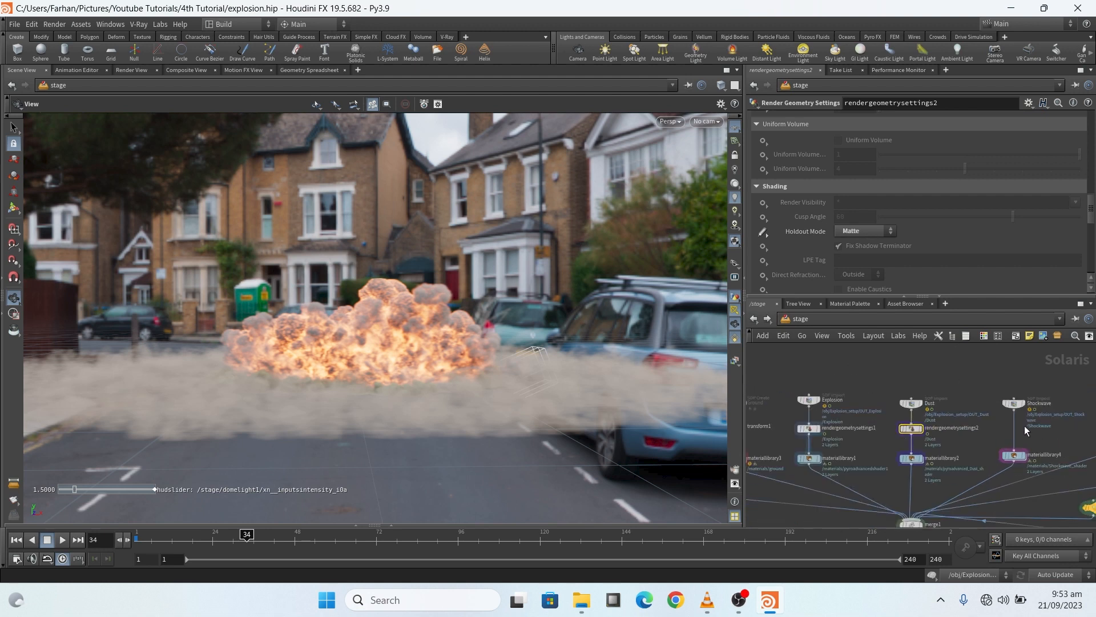
scroll(1038, 446, "up", 2)
scroll(872, 424, "down", 4)
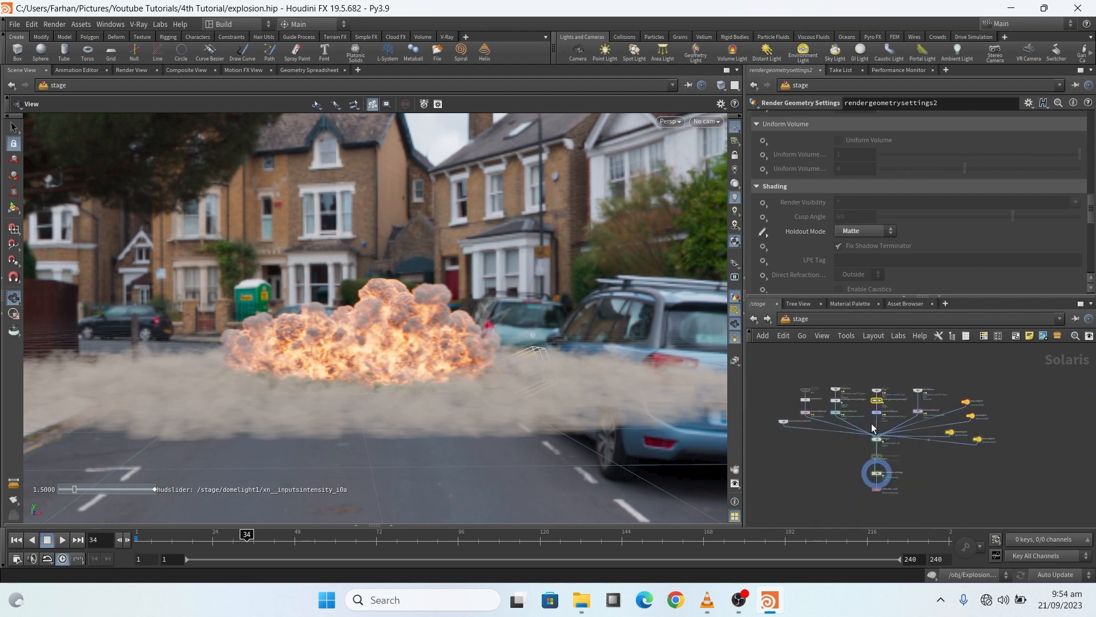